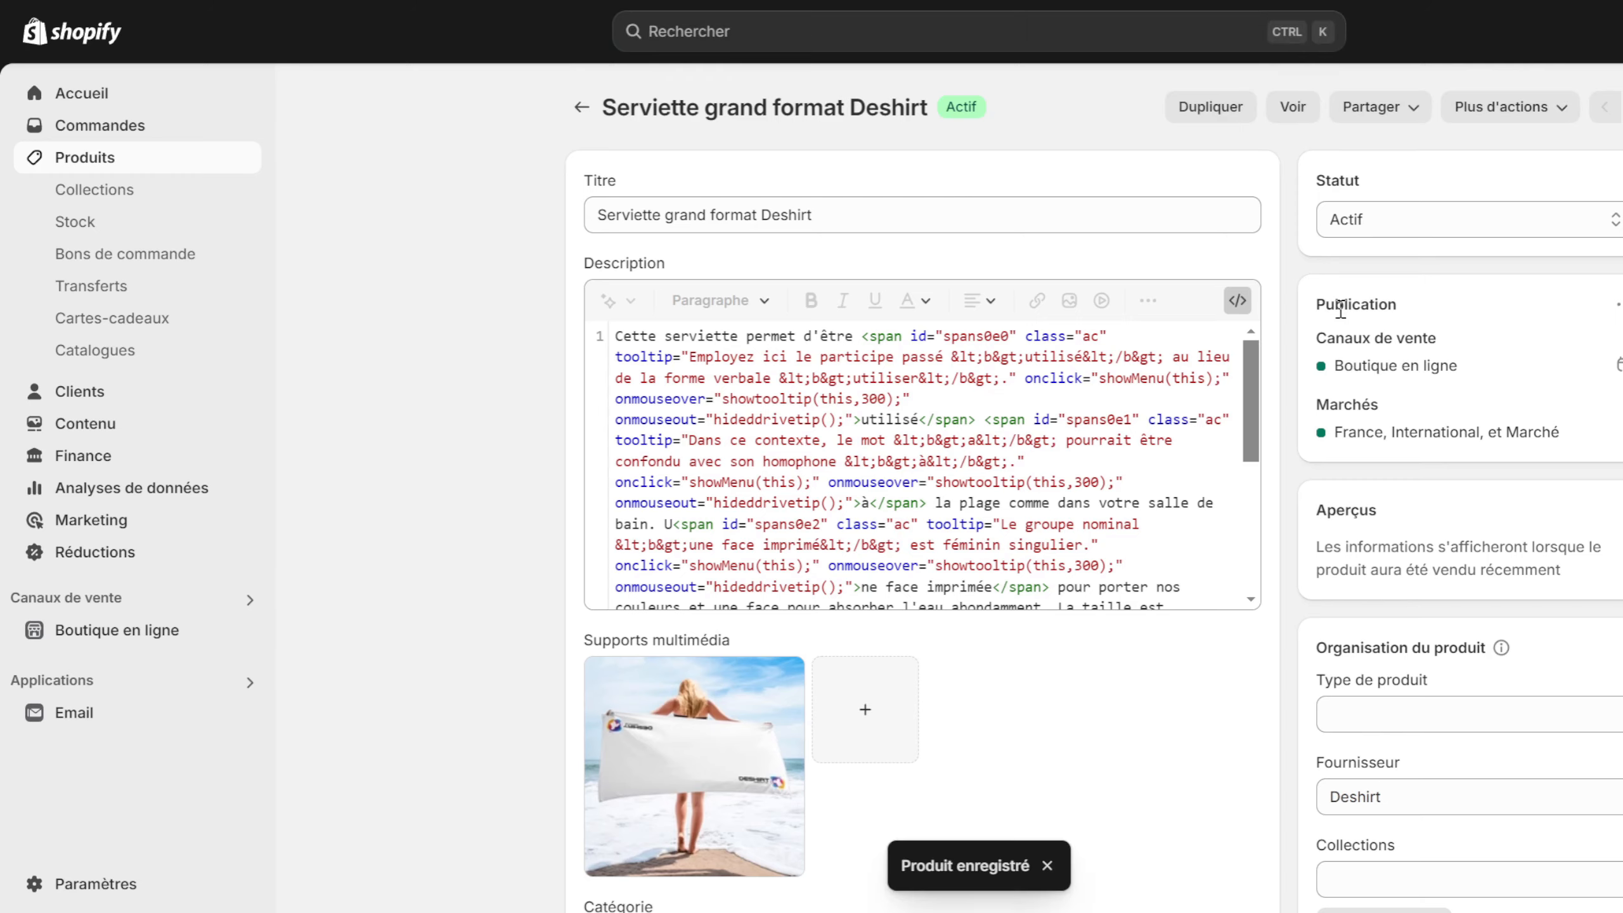
Save the updated description of the Chaussettes Deshirt product and close its page
{"action": "key", "text": "ctrl+w"}
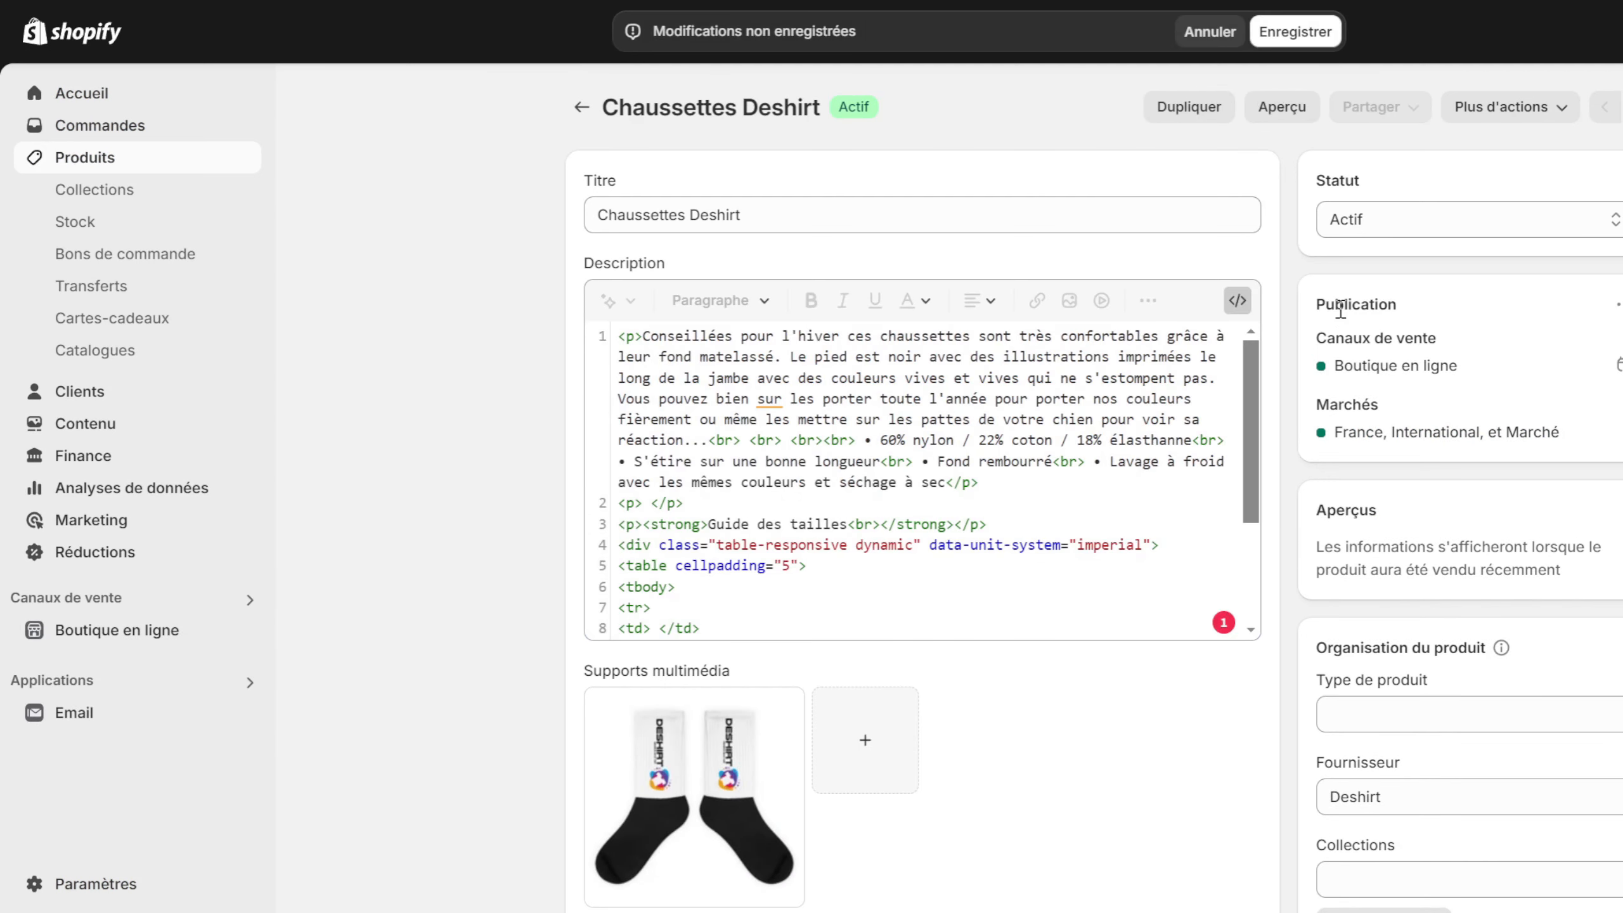
{"action": "key", "text": "ctrl+s"}
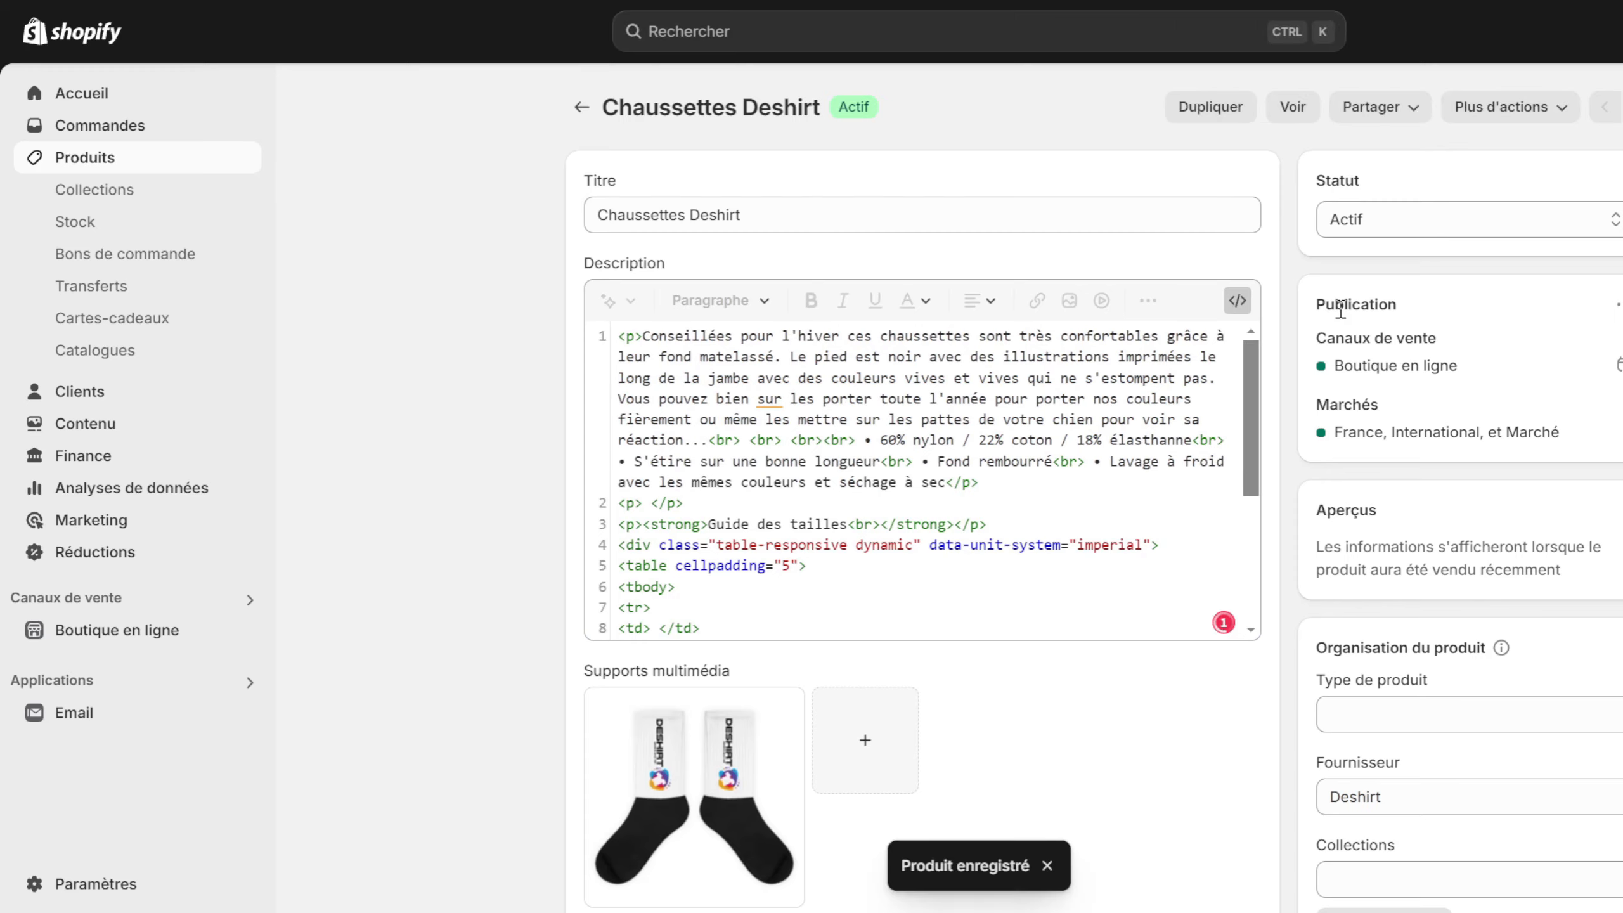
{"action": "key", "text": "ctrl+w"}
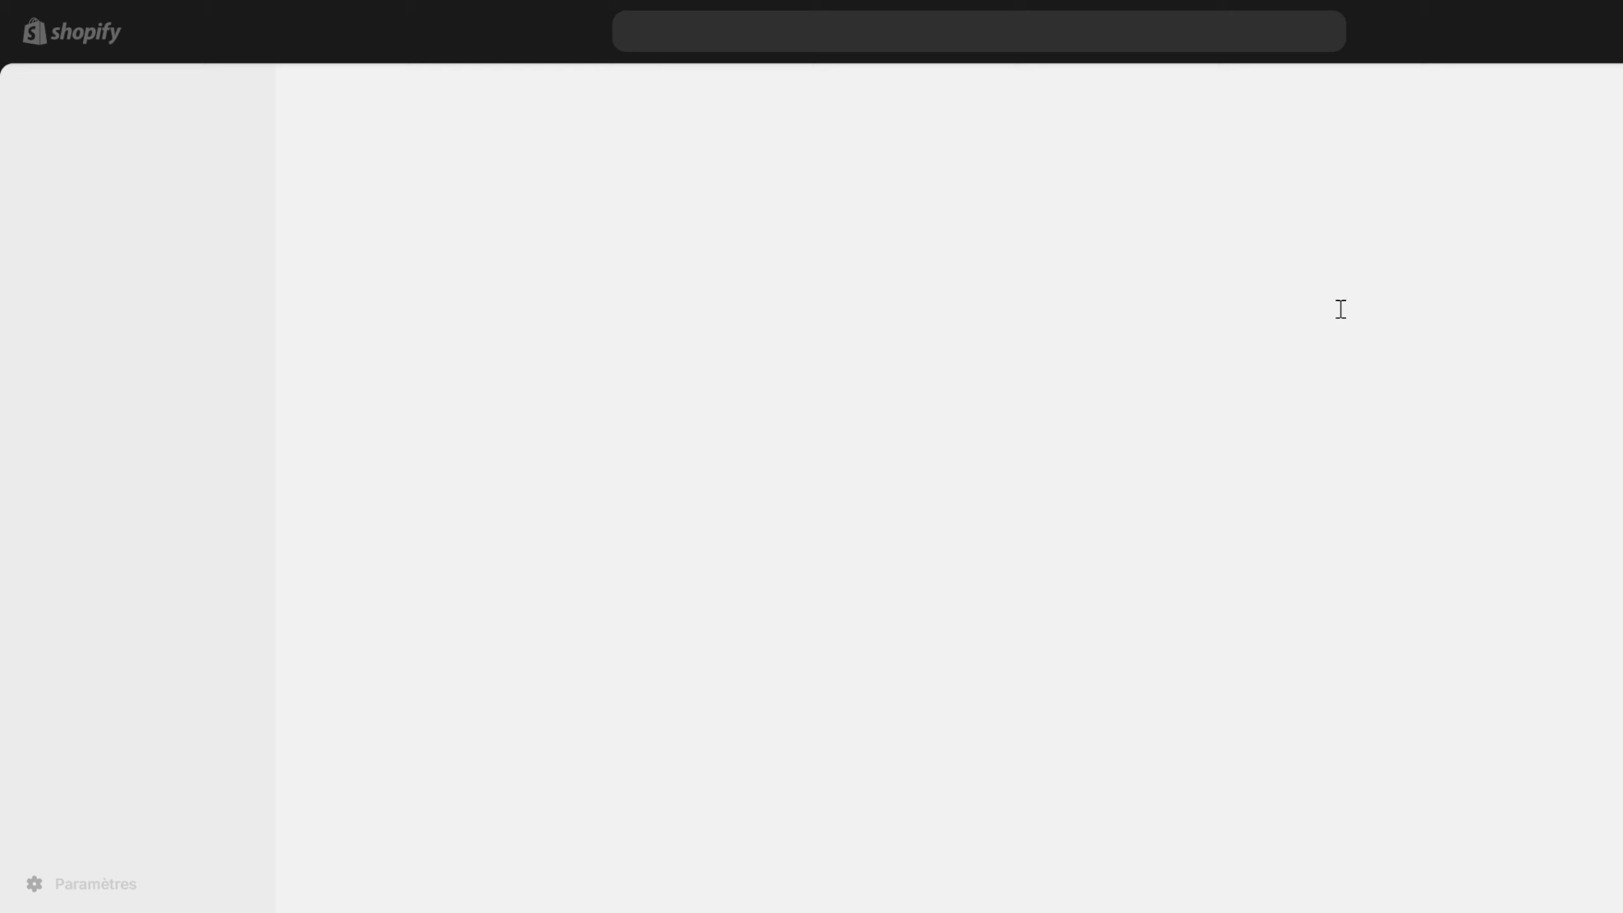
Append an HTML paragraph linking "chaussettes confortables" to the sock product's page in the Tote Bag Deshirt description, and save the product
{"action": "type", "text": "<p>Découvrez nos <a href=\"https://deshirtfr.myshopify.com/products/chaussettes-deshirt\">chaussettes confortables</a>, idéales pour l'hiver avec leur fond matelassé et leurs couleurs vives qui égayeront vos journées !</p>"}
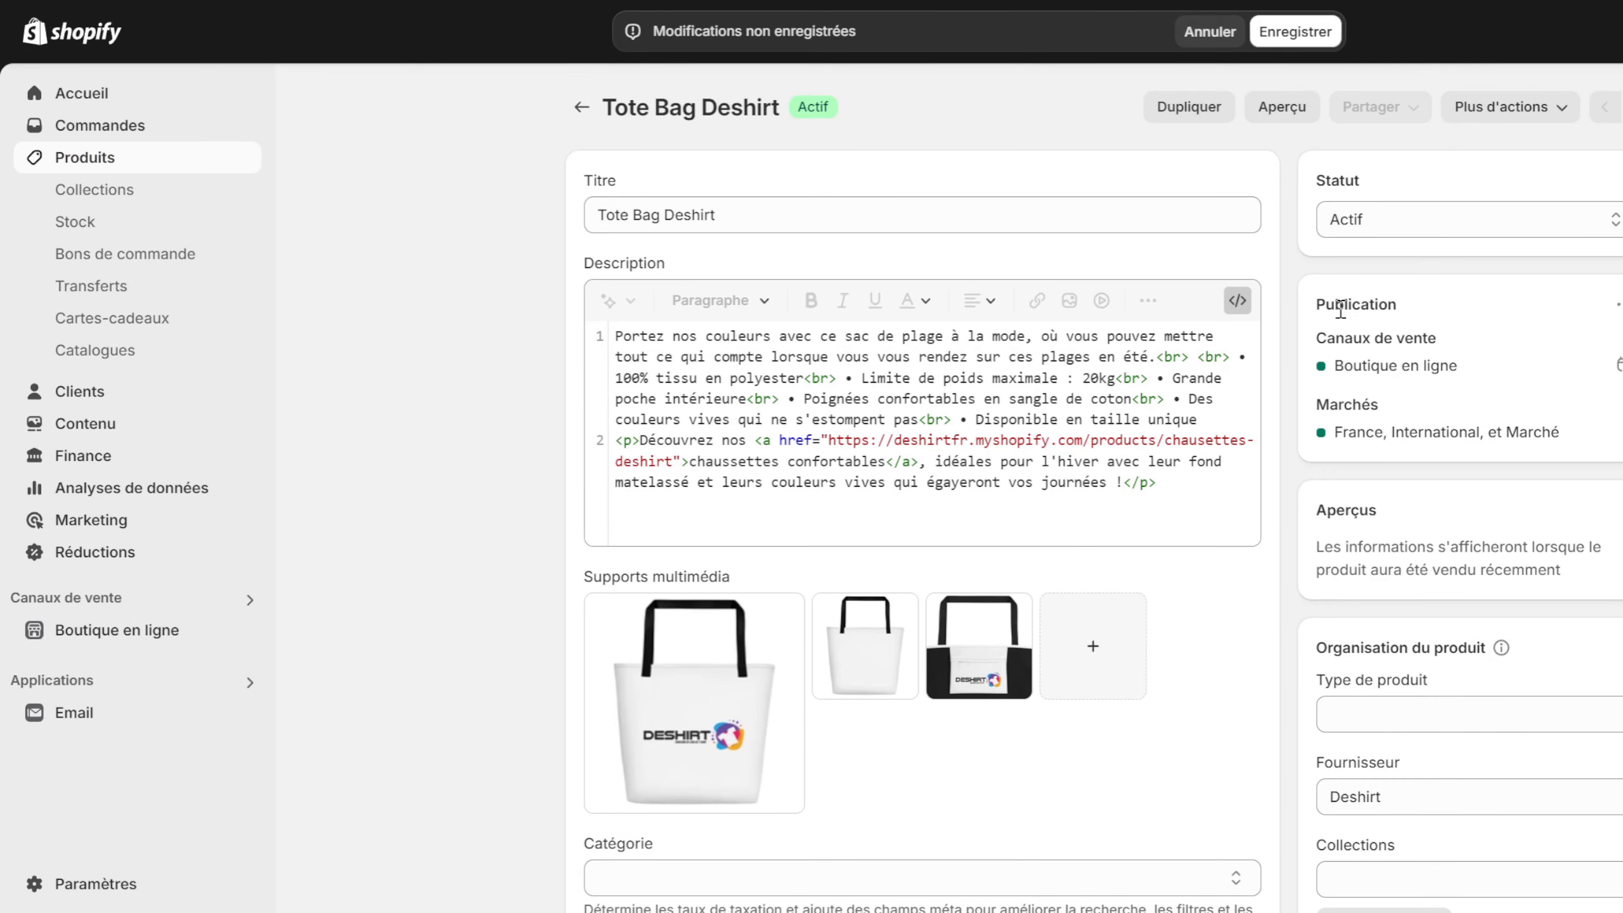
{"action": "key", "text": "ctrl+s"}
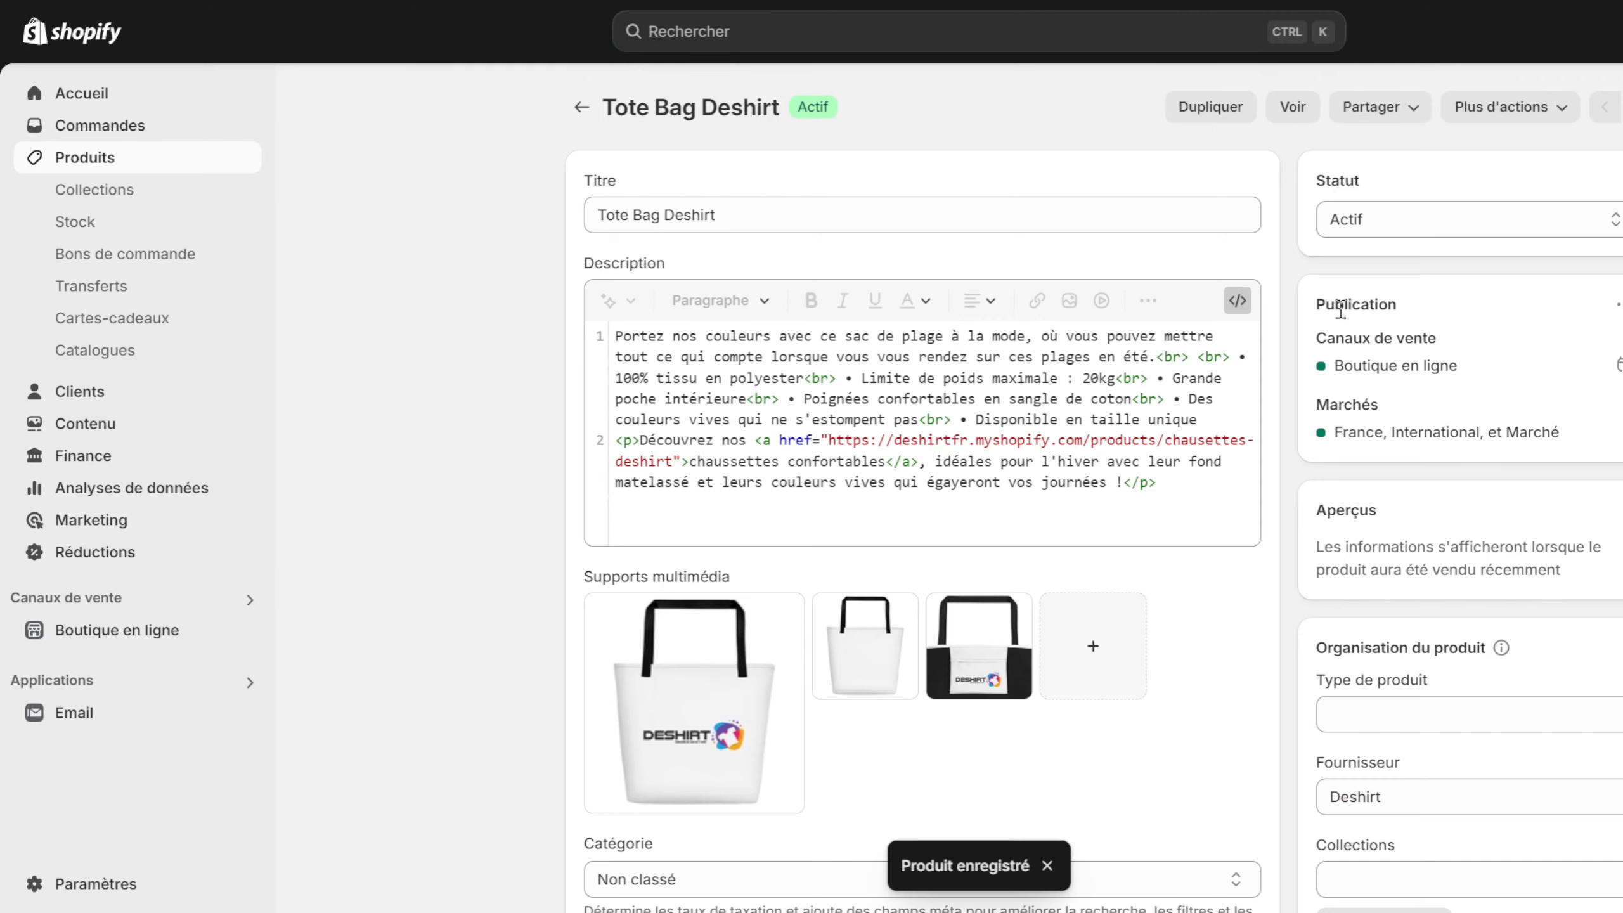
{"action": "key", "text": "ctrl+w"}
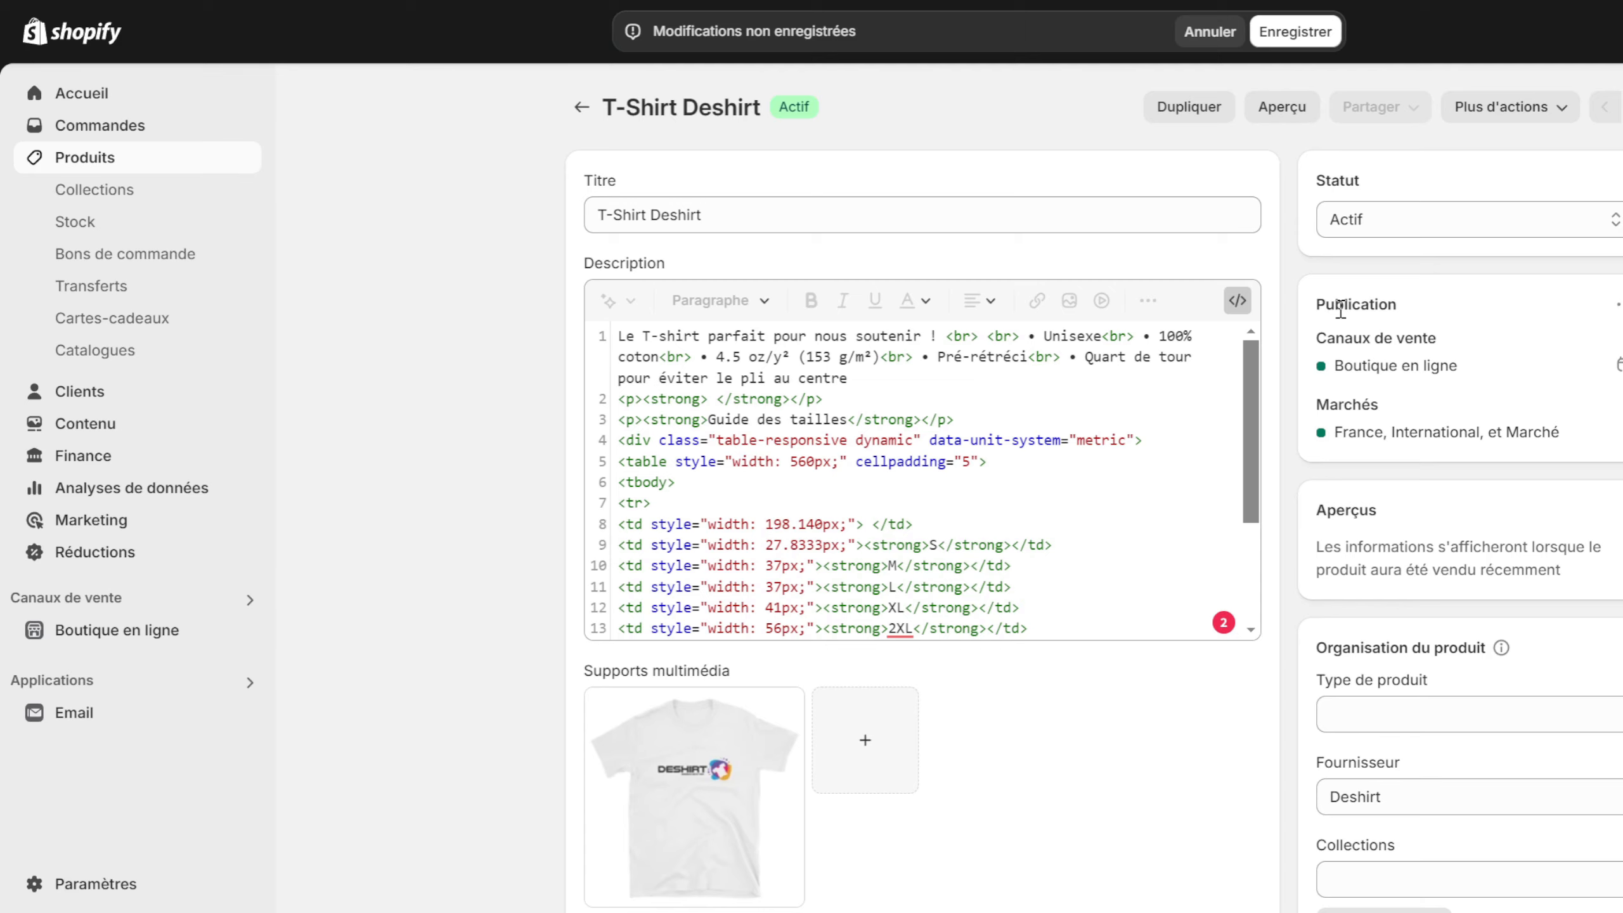
Save T-Shirt Deshirt and append an HTML paragraph linking "tasse à café magique" to the magic mug page in Taie d'oreiller Deshirt's description
{"action": "key", "text": "ctrl+s"}
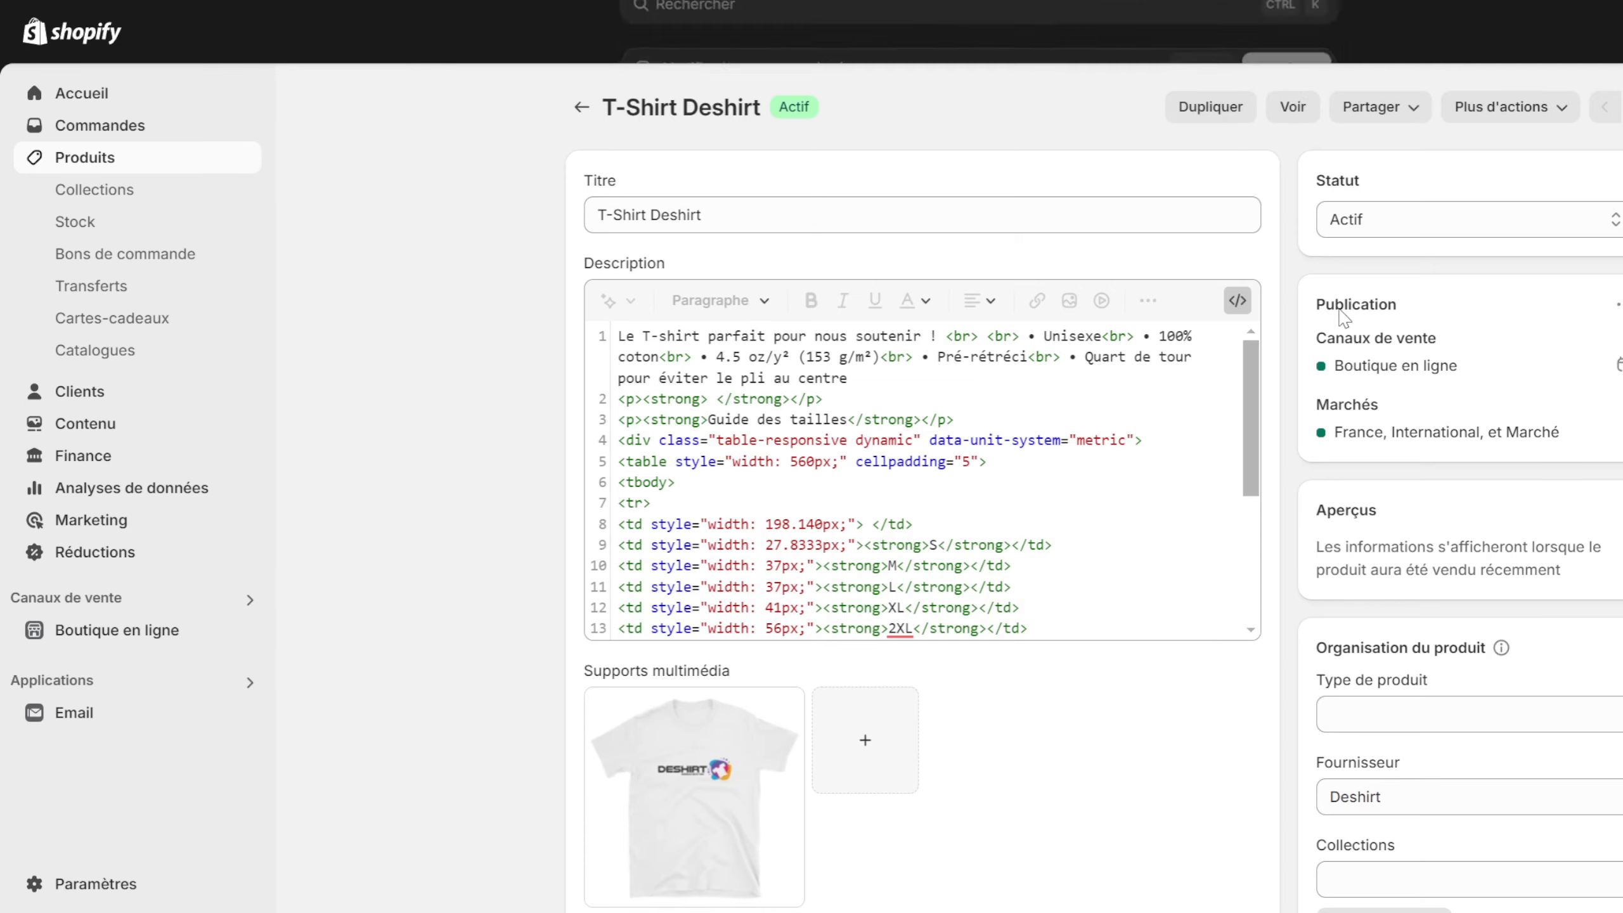
{"action": "key", "text": "F5"}
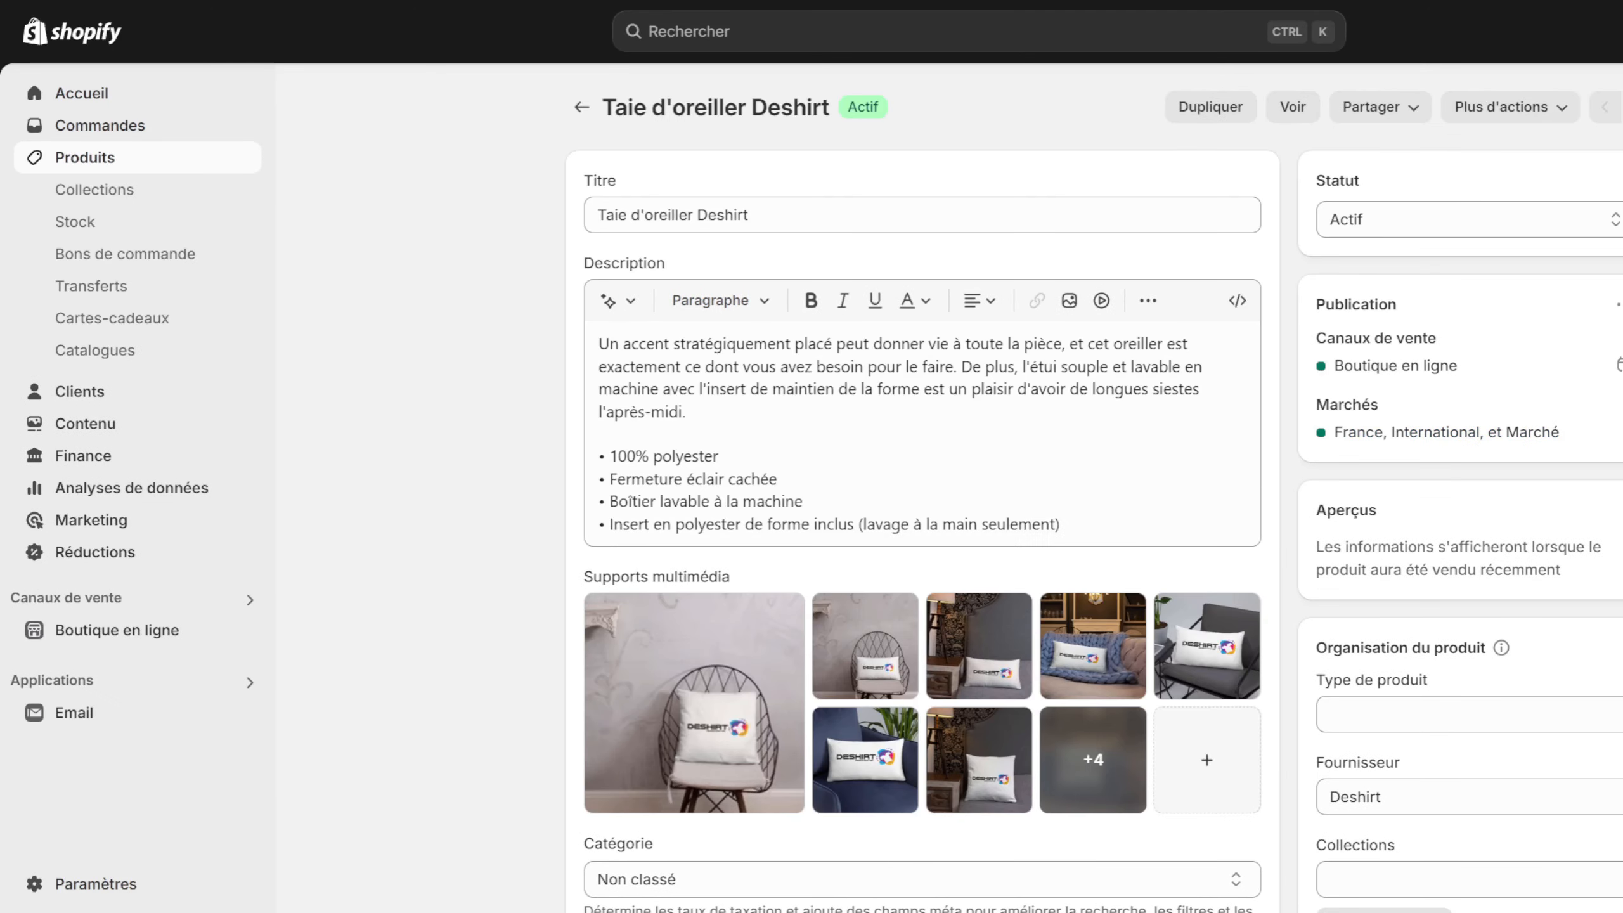
{"action": "type", "text": "<p>Découvrez notre <a href=\"https://deshirtfr.myshopify.com/products/deshirt-mug-magique-1\">tasse à café magique</a> qui révèle un bel imprimé au contact des boissons chaudes, parfaite pour surprendre vos amis !</p>"}
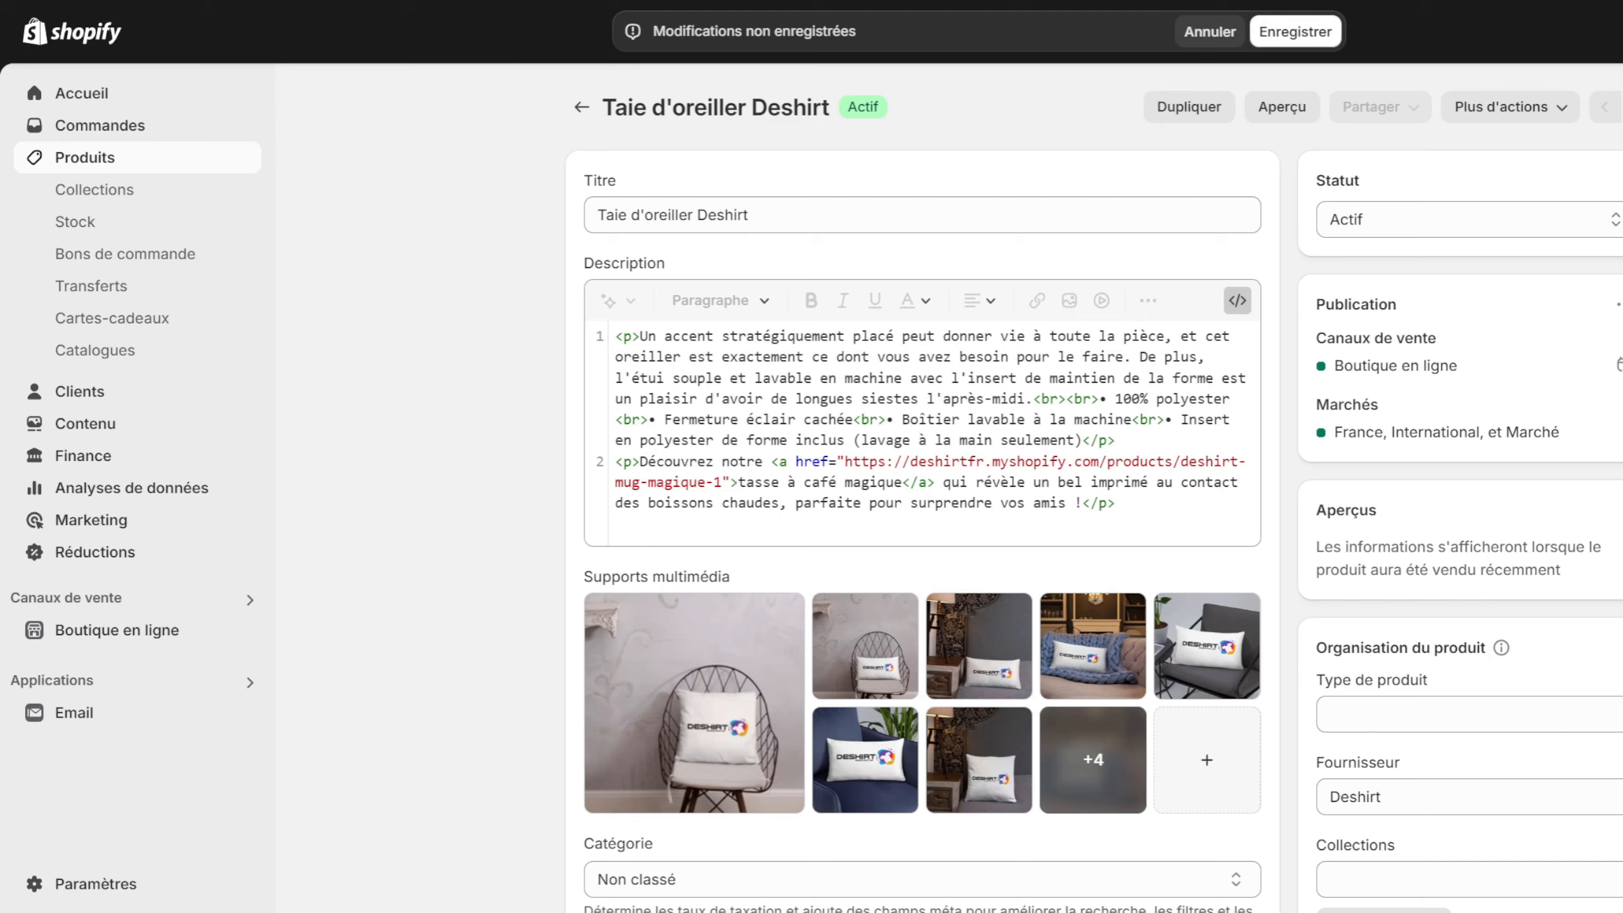
{"action": "key", "text": "ctrl+s"}
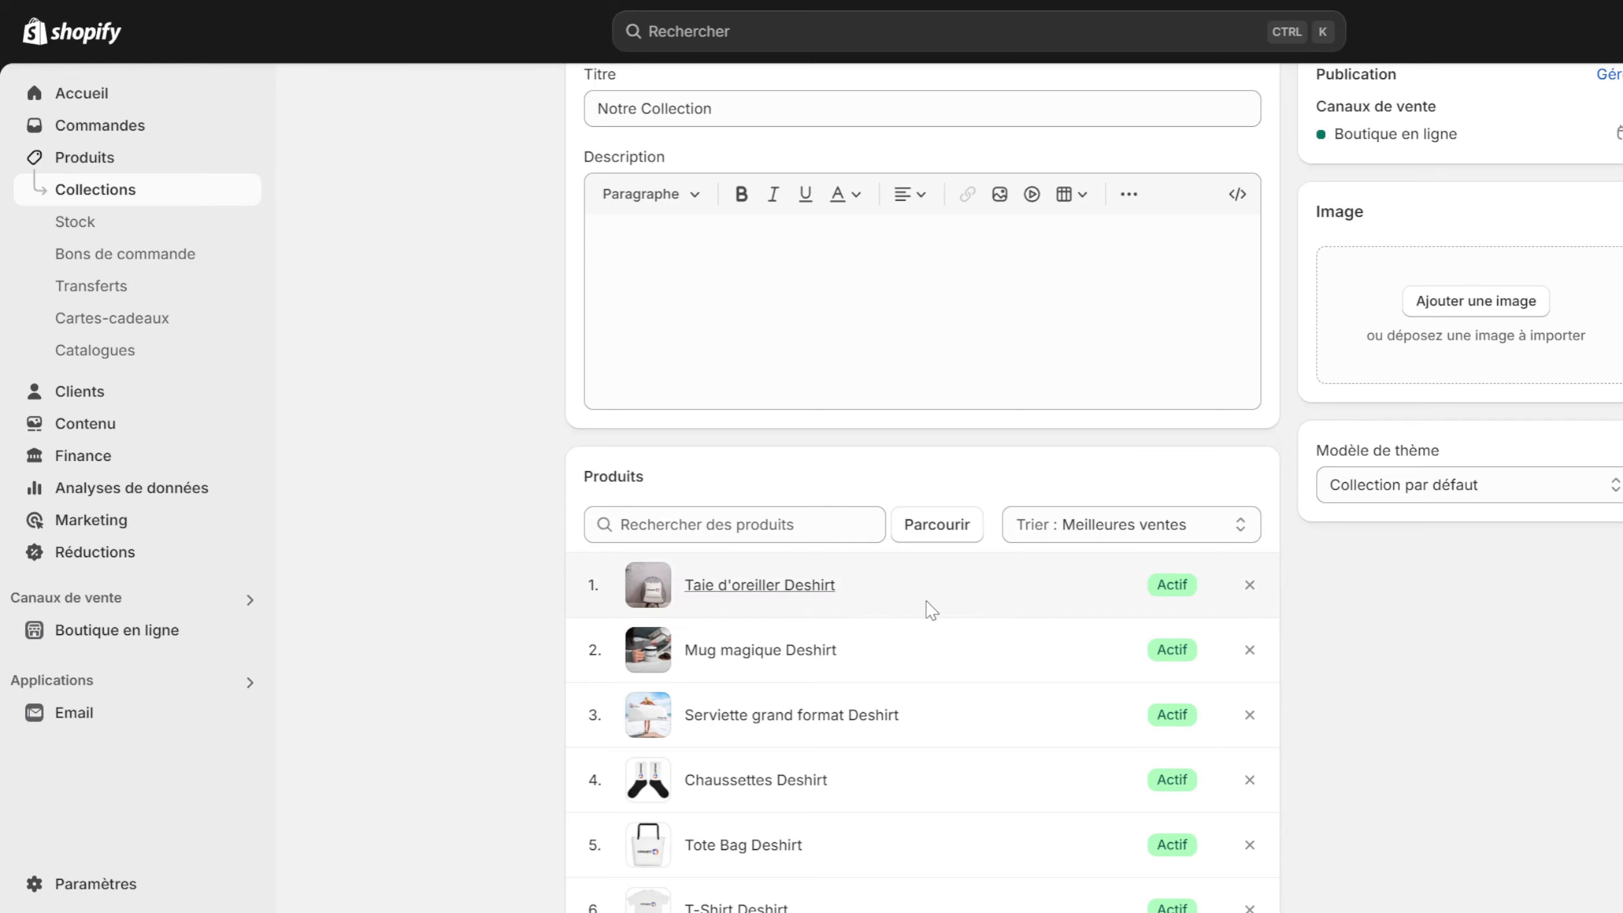
Compare the product order in Notre Collection with the link paragraph at the end of the Taie d'oreiller Deshirt description
{"action": "scroll", "coordinate": [594, 573], "scroll_direction": "down", "scroll_amount": 2}
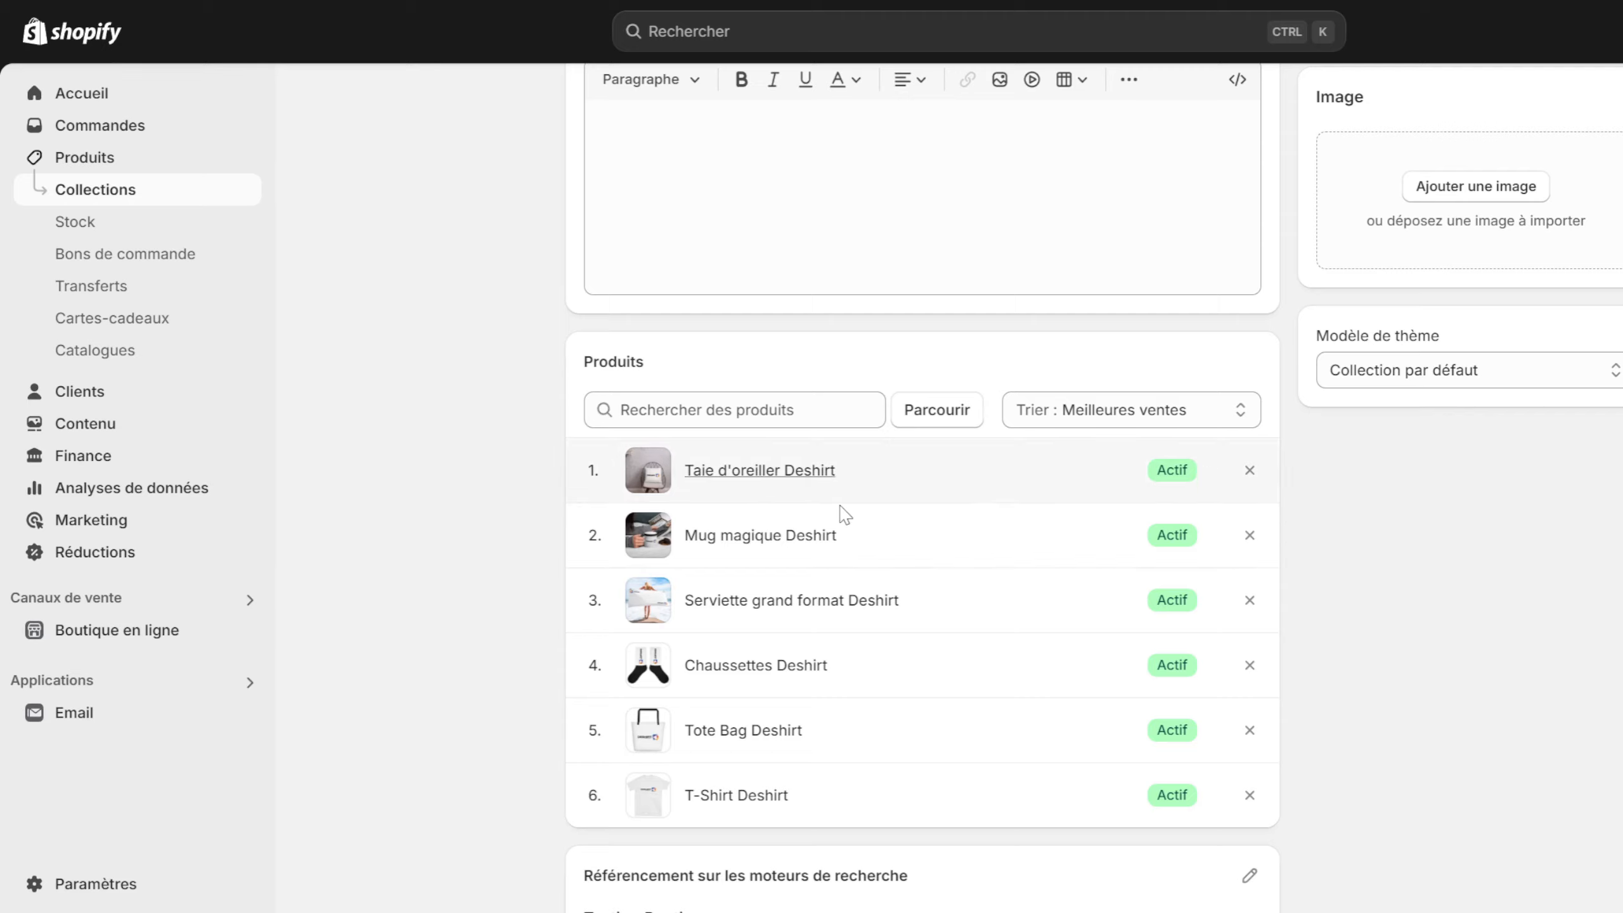
{"action": "key", "text": "F5"}
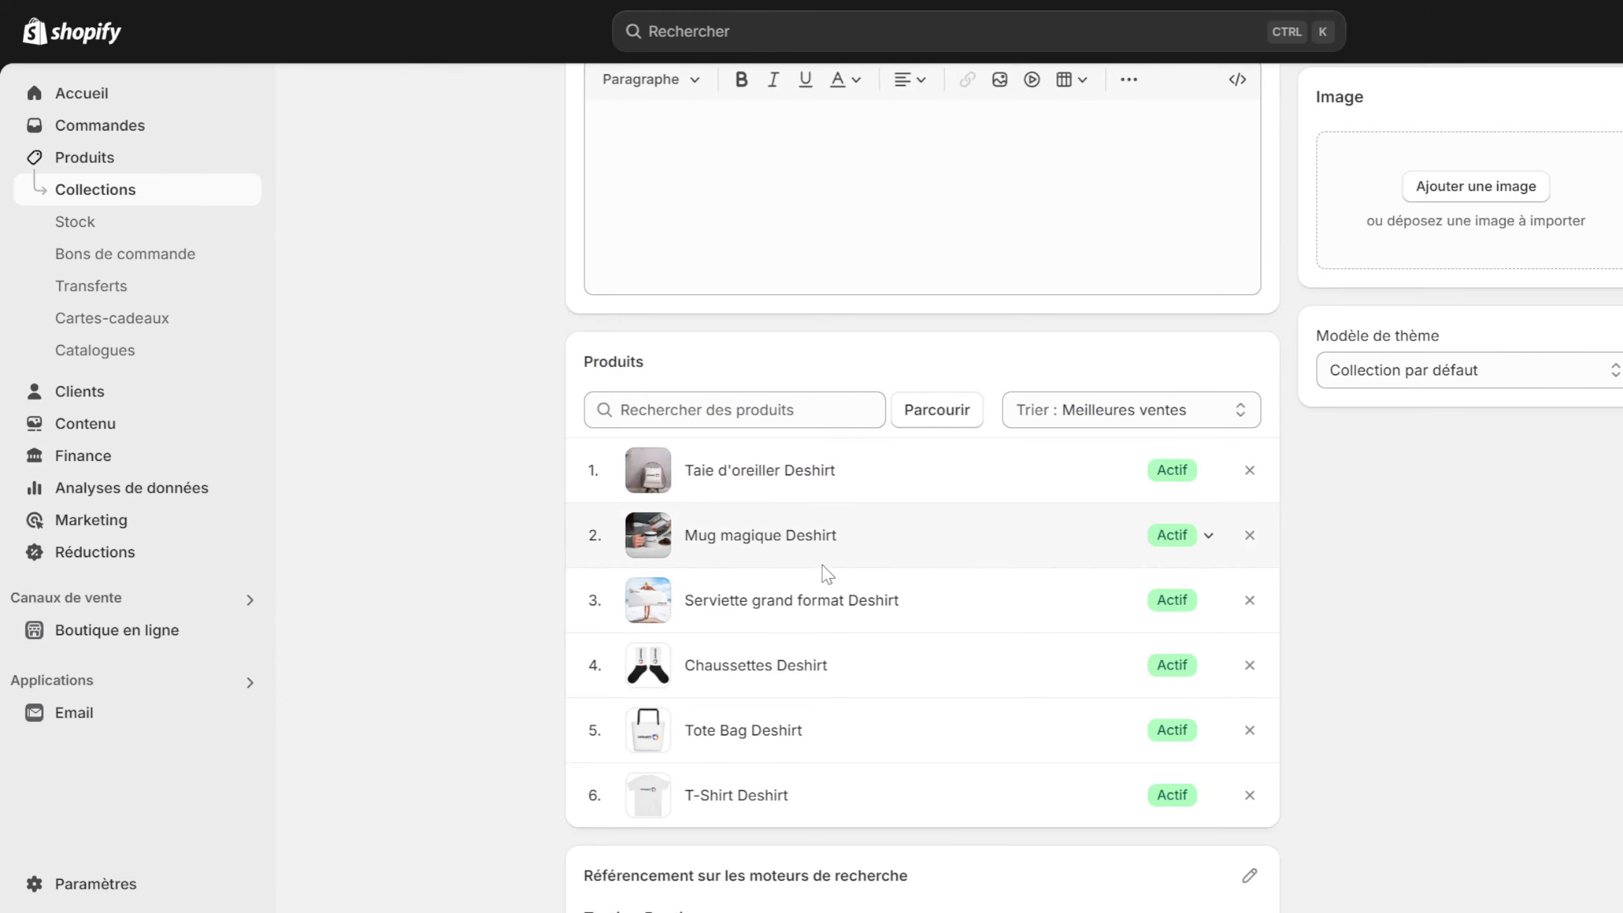
{"action": "scroll", "coordinate": [826, 569], "scroll_direction": "down", "scroll_amount": 3}
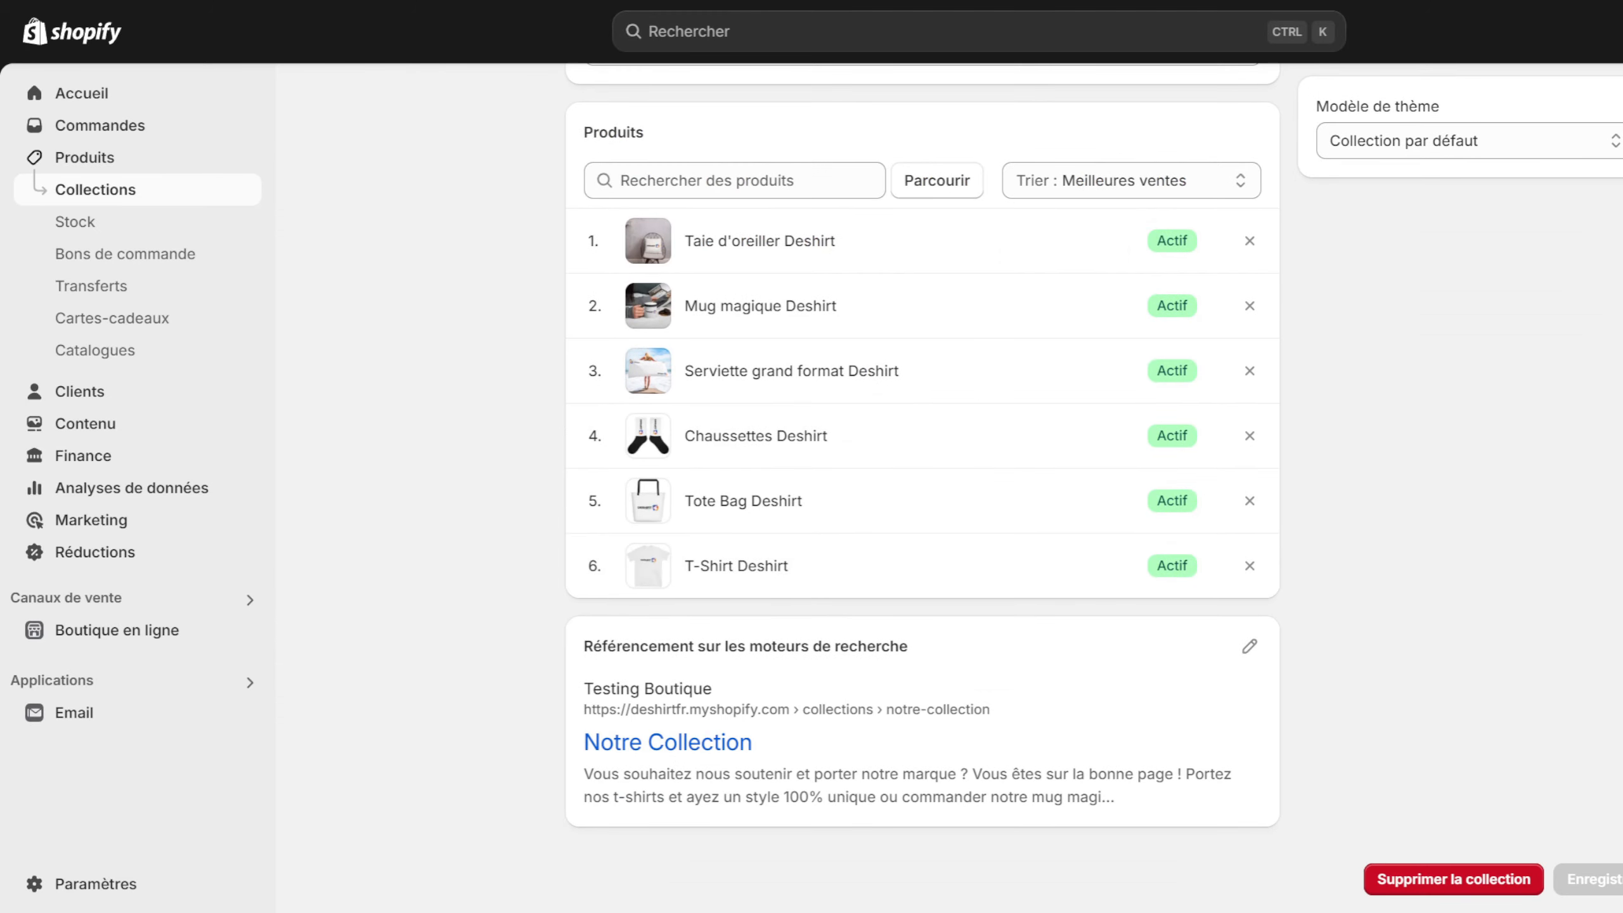
{"action": "key", "text": "ctrl+Tab"}
{"action": "scroll", "coordinate": [496, 505], "scroll_direction": "down", "scroll_amount": 1}
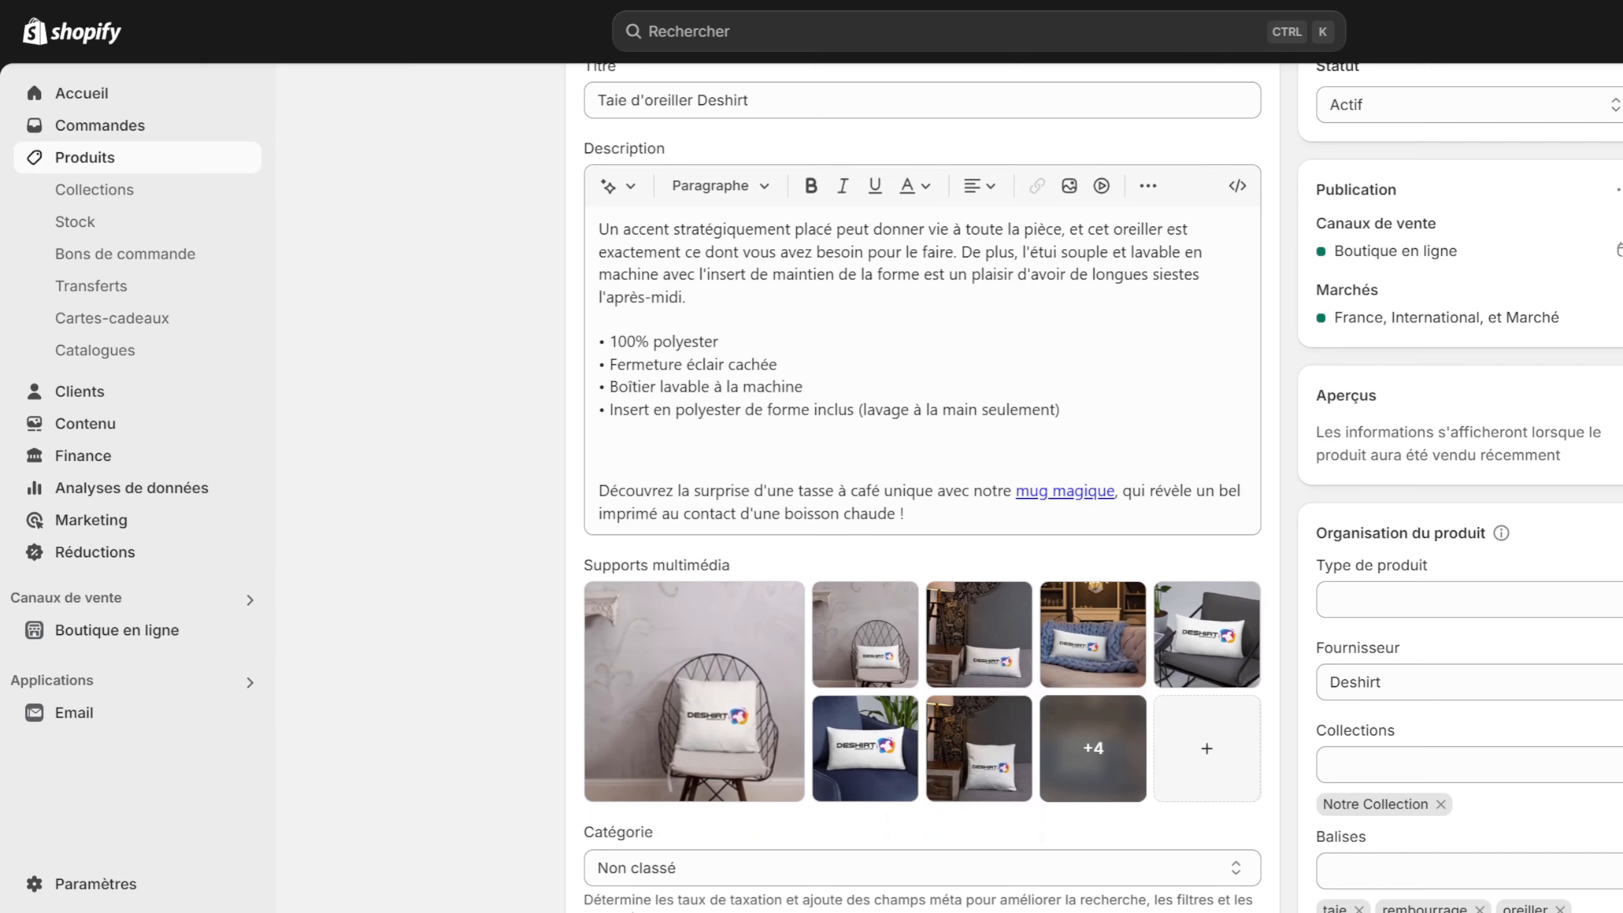
{"action": "key", "text": "ctrl+shift+Tab"}
{"action": "left_click_drag", "start_coordinate": [889, 303], "coordinate": [679, 307]}
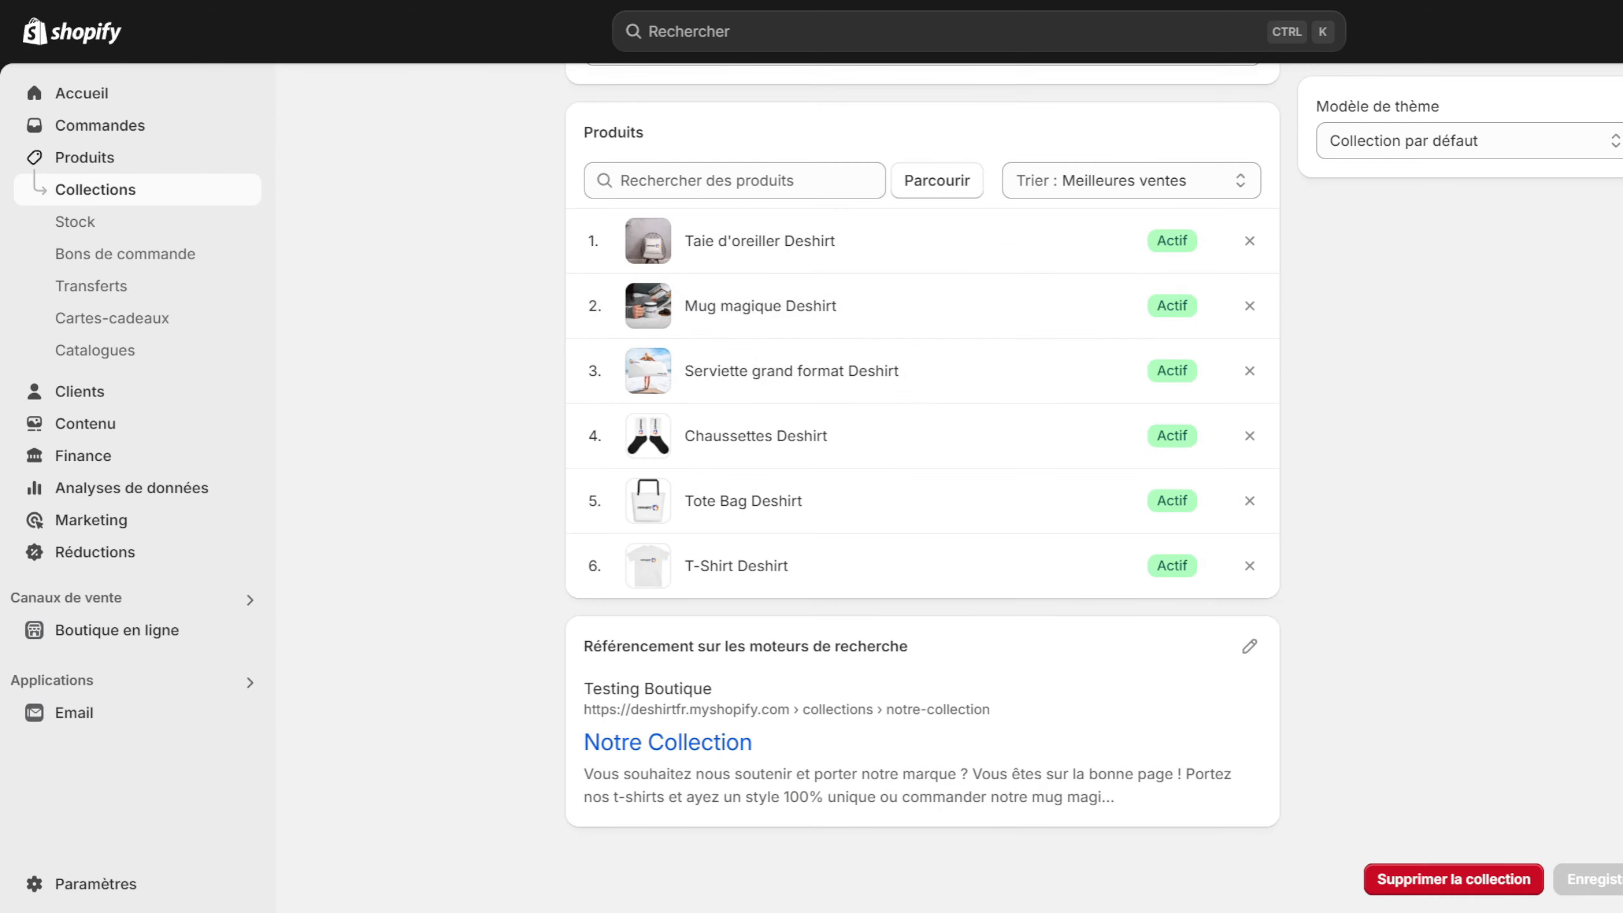
{"action": "key", "text": "ctrl+Tab"}
{"action": "key", "text": "ctrl+shift+Tab"}
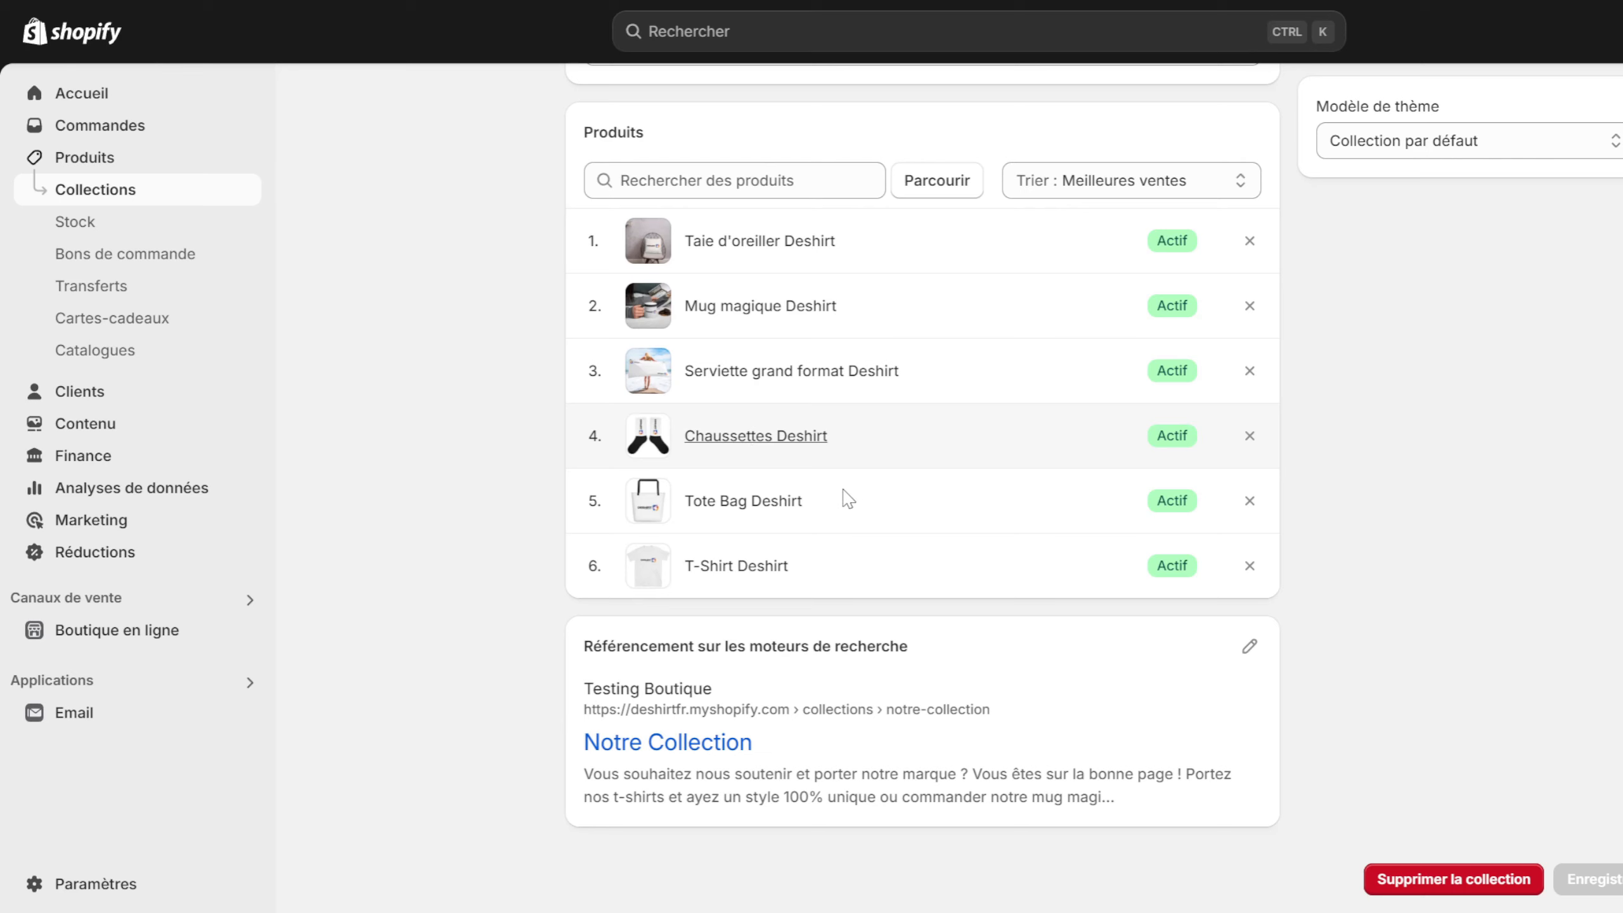
Check the link paragraphs closing the Mug magique Deshirt and Serviette grand format Deshirt descriptions
{"action": "left_click", "coordinate": [946, 2]}
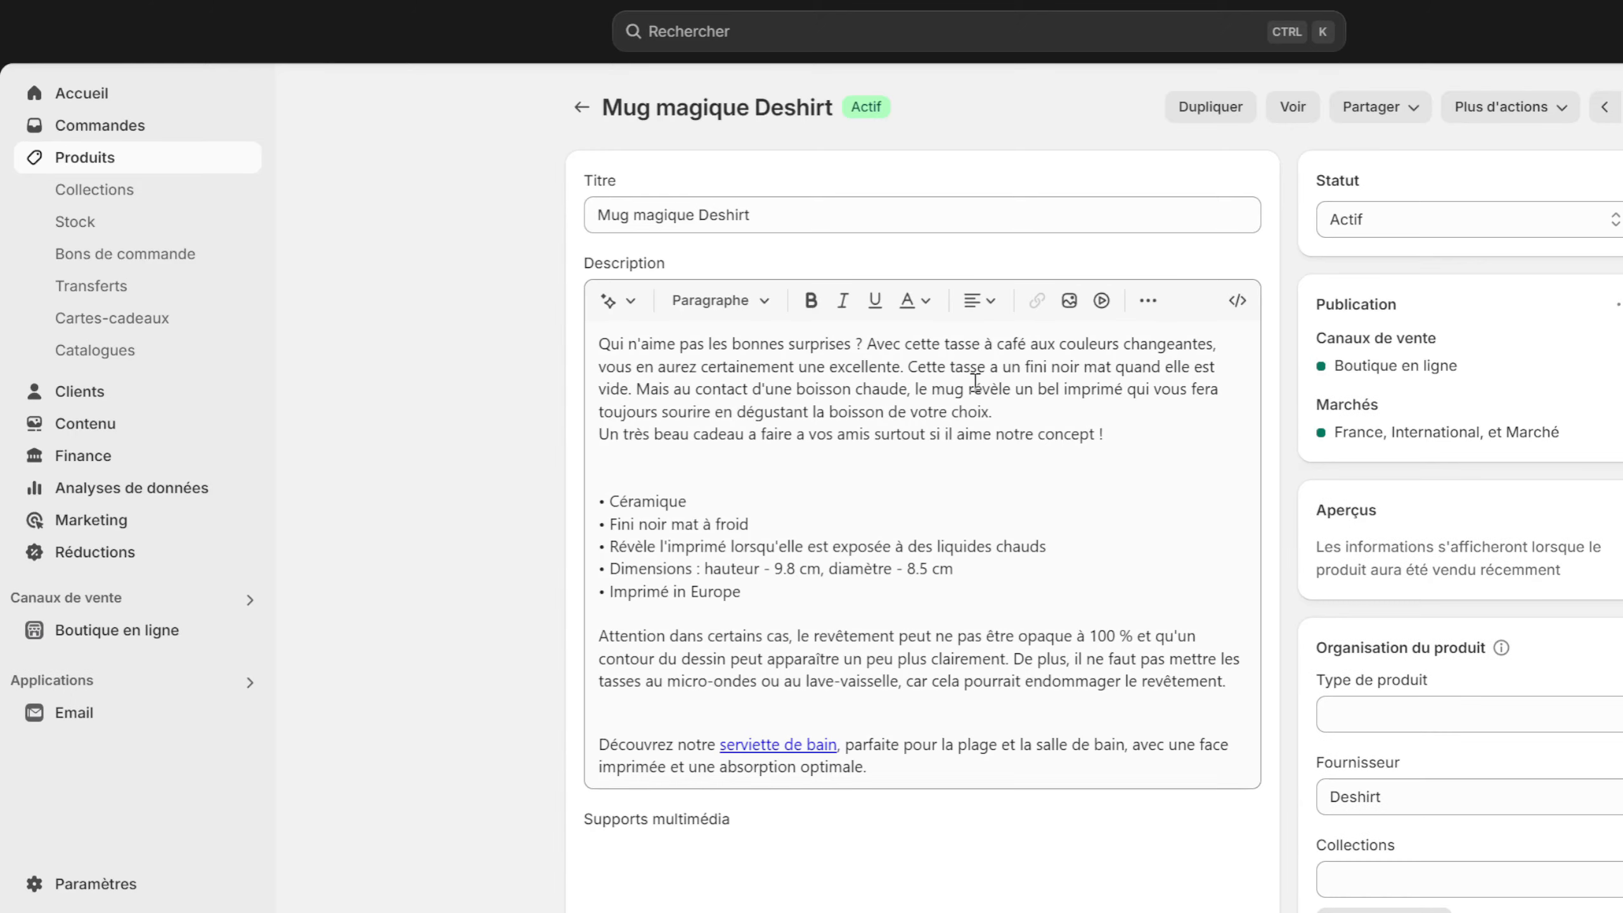
{"action": "scroll", "coordinate": [745, 590], "scroll_direction": "down", "scroll_amount": 2}
{"action": "scroll", "coordinate": [870, 352], "scroll_direction": "up", "scroll_amount": 3}
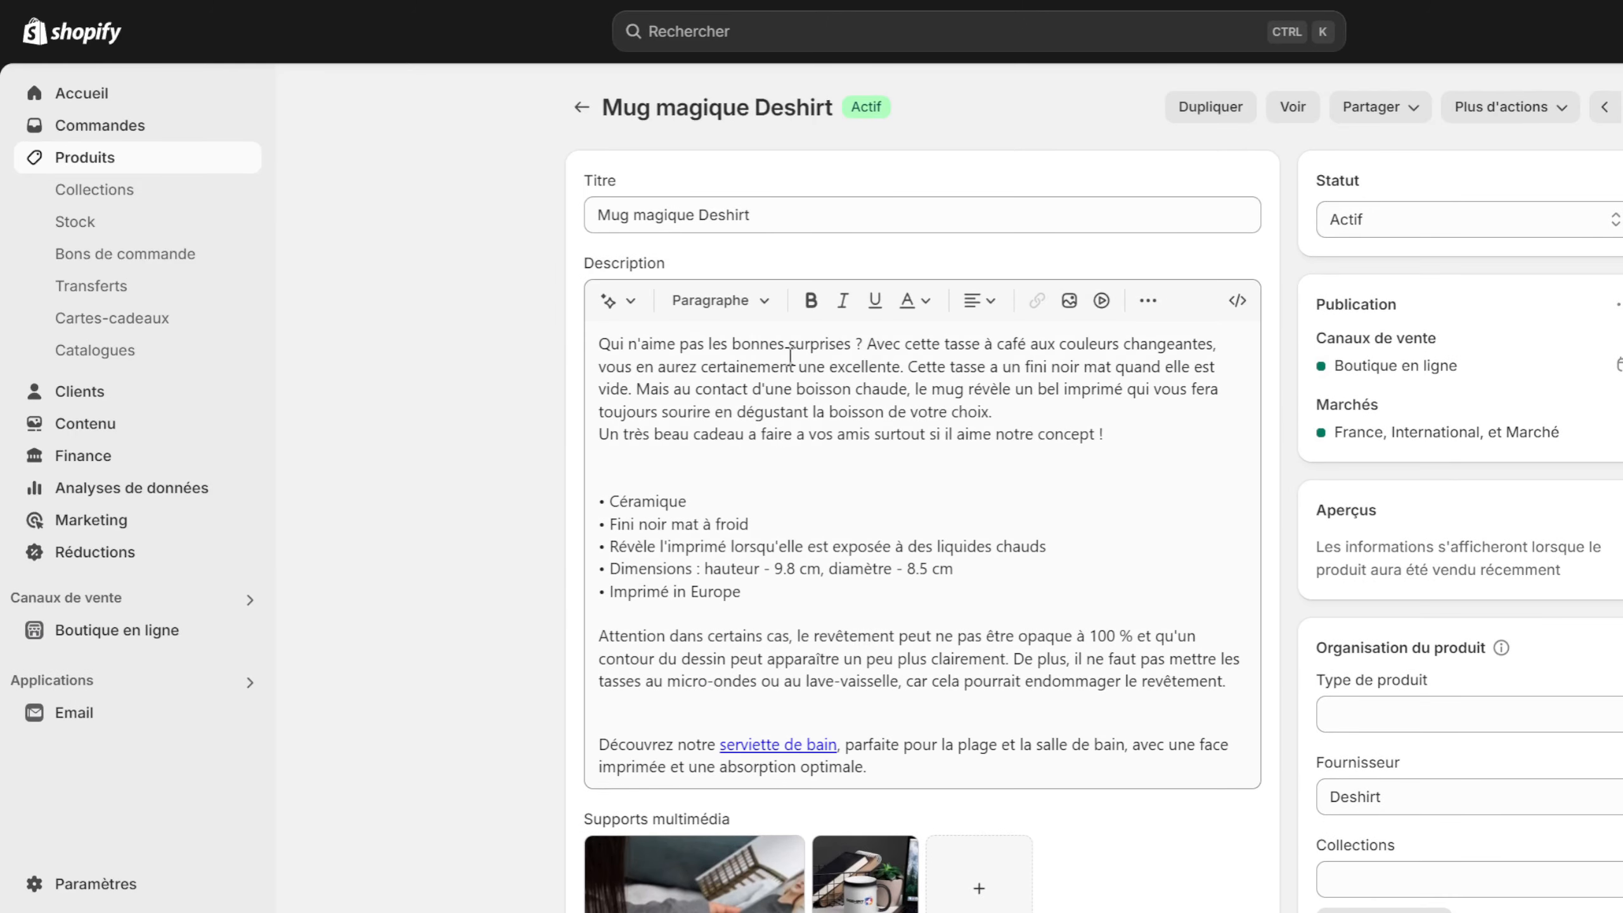
{"action": "scroll", "coordinate": [840, 488], "scroll_direction": "down", "scroll_amount": 3}
{"action": "left_click", "coordinate": [946, 2]}
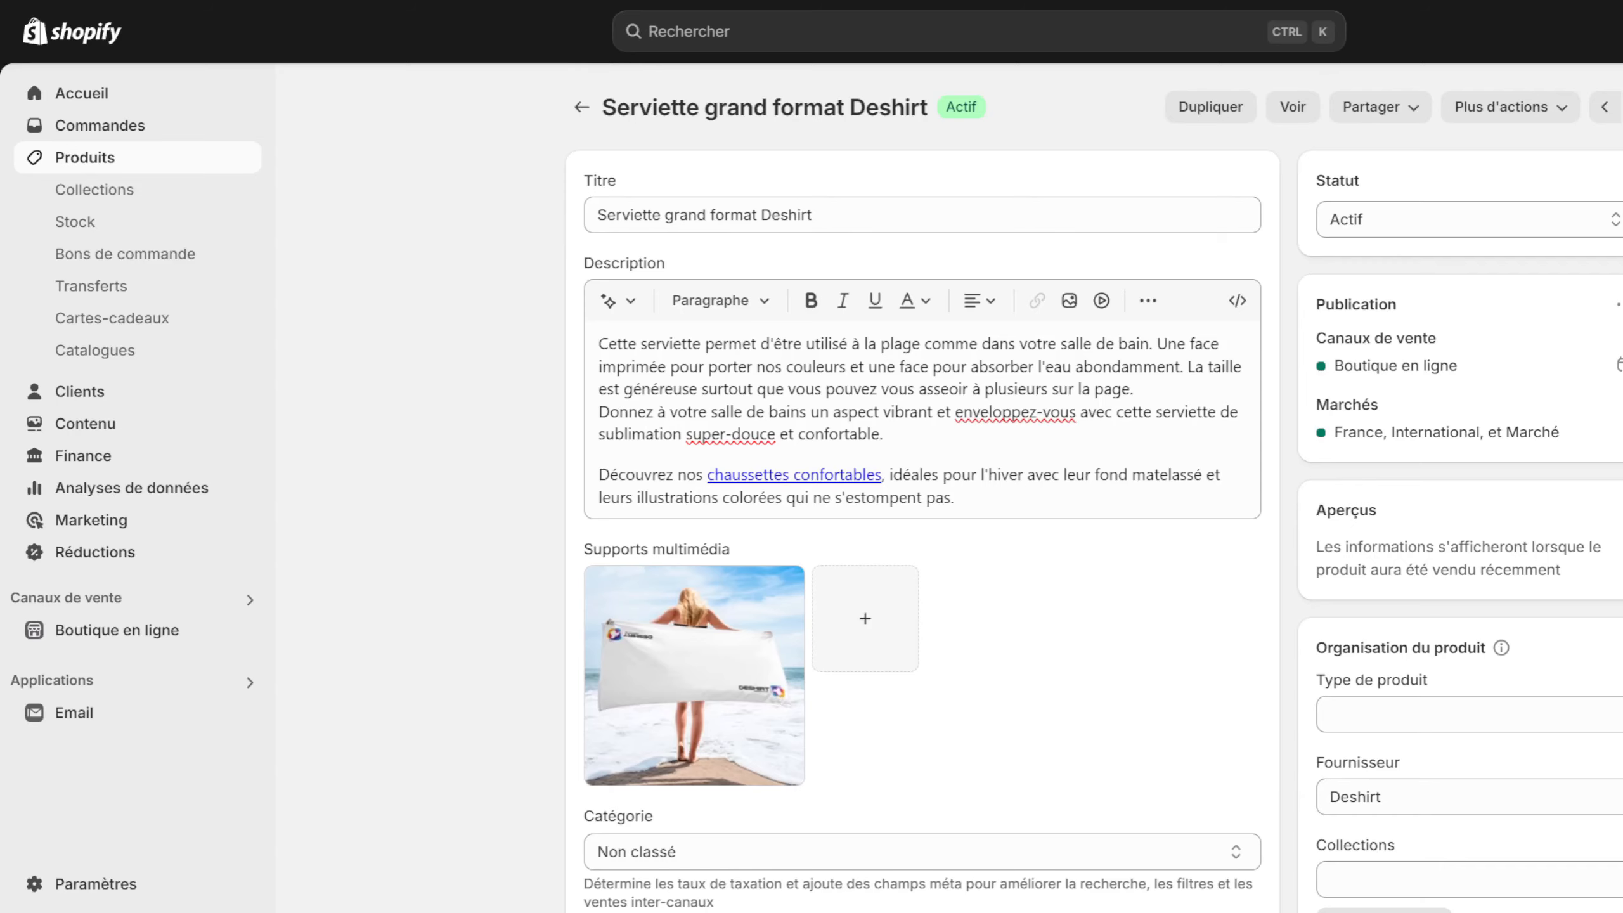
{"action": "scroll", "coordinate": [777, 309], "scroll_direction": "down", "scroll_amount": 3}
{"action": "scroll", "coordinate": [790, 279], "scroll_direction": "up", "scroll_amount": 1}
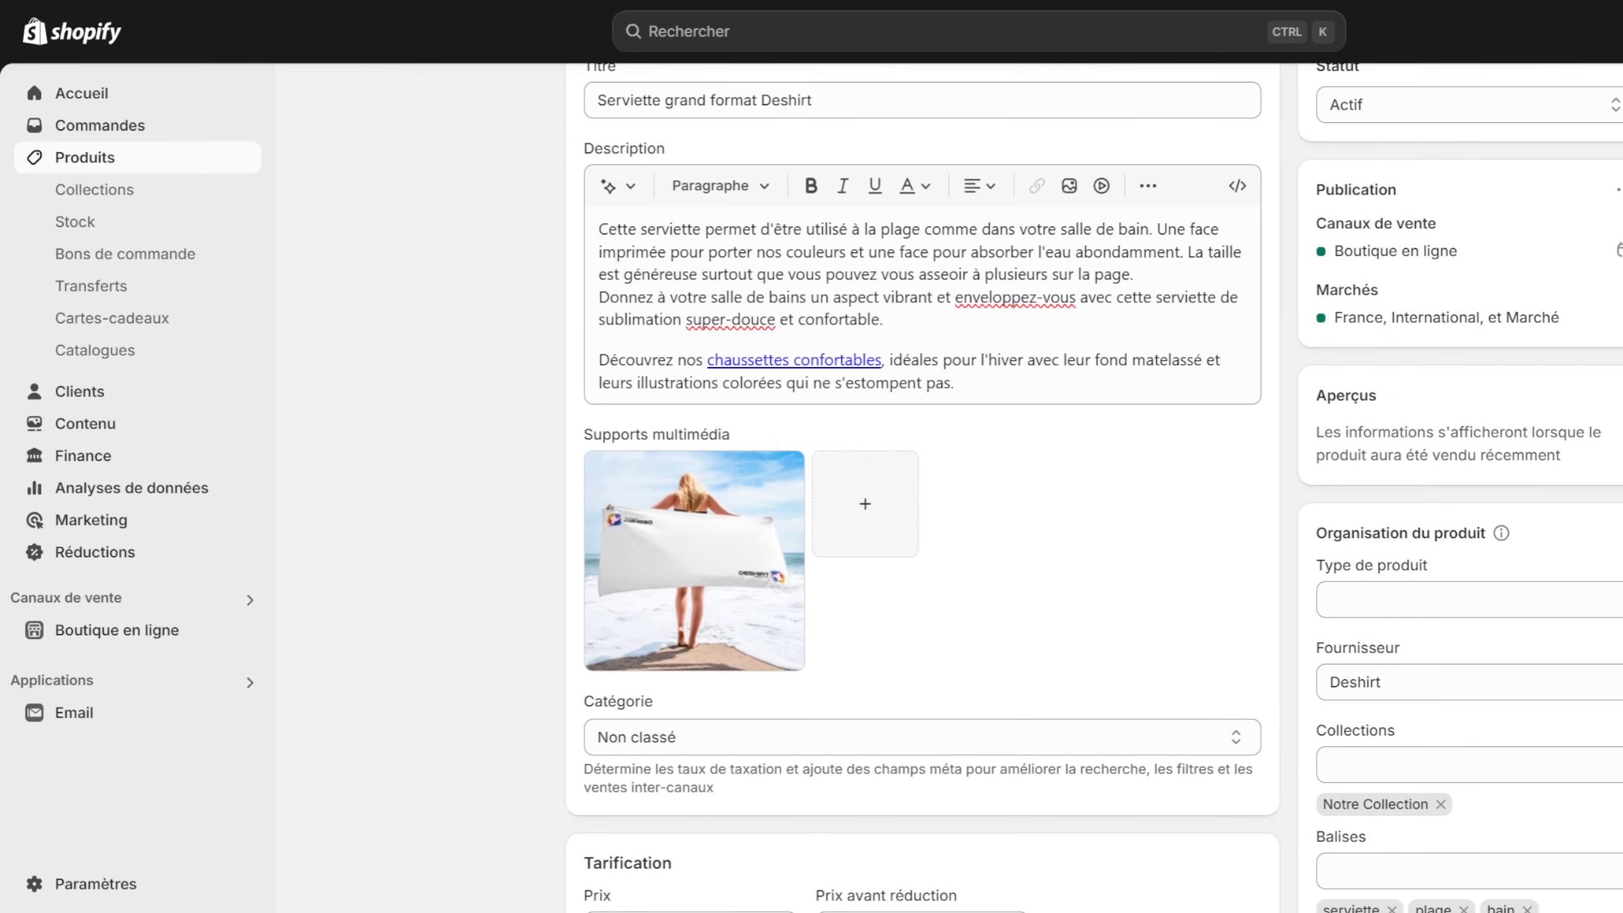
Check the link paragraphs in the Chaussettes Deshirt and T-Shirt Deshirt descriptions against the collection's product order
{"action": "left_click", "coordinate": [1230, 2]}
{"action": "scroll", "coordinate": [790, 412], "scroll_direction": "down", "scroll_amount": 1}
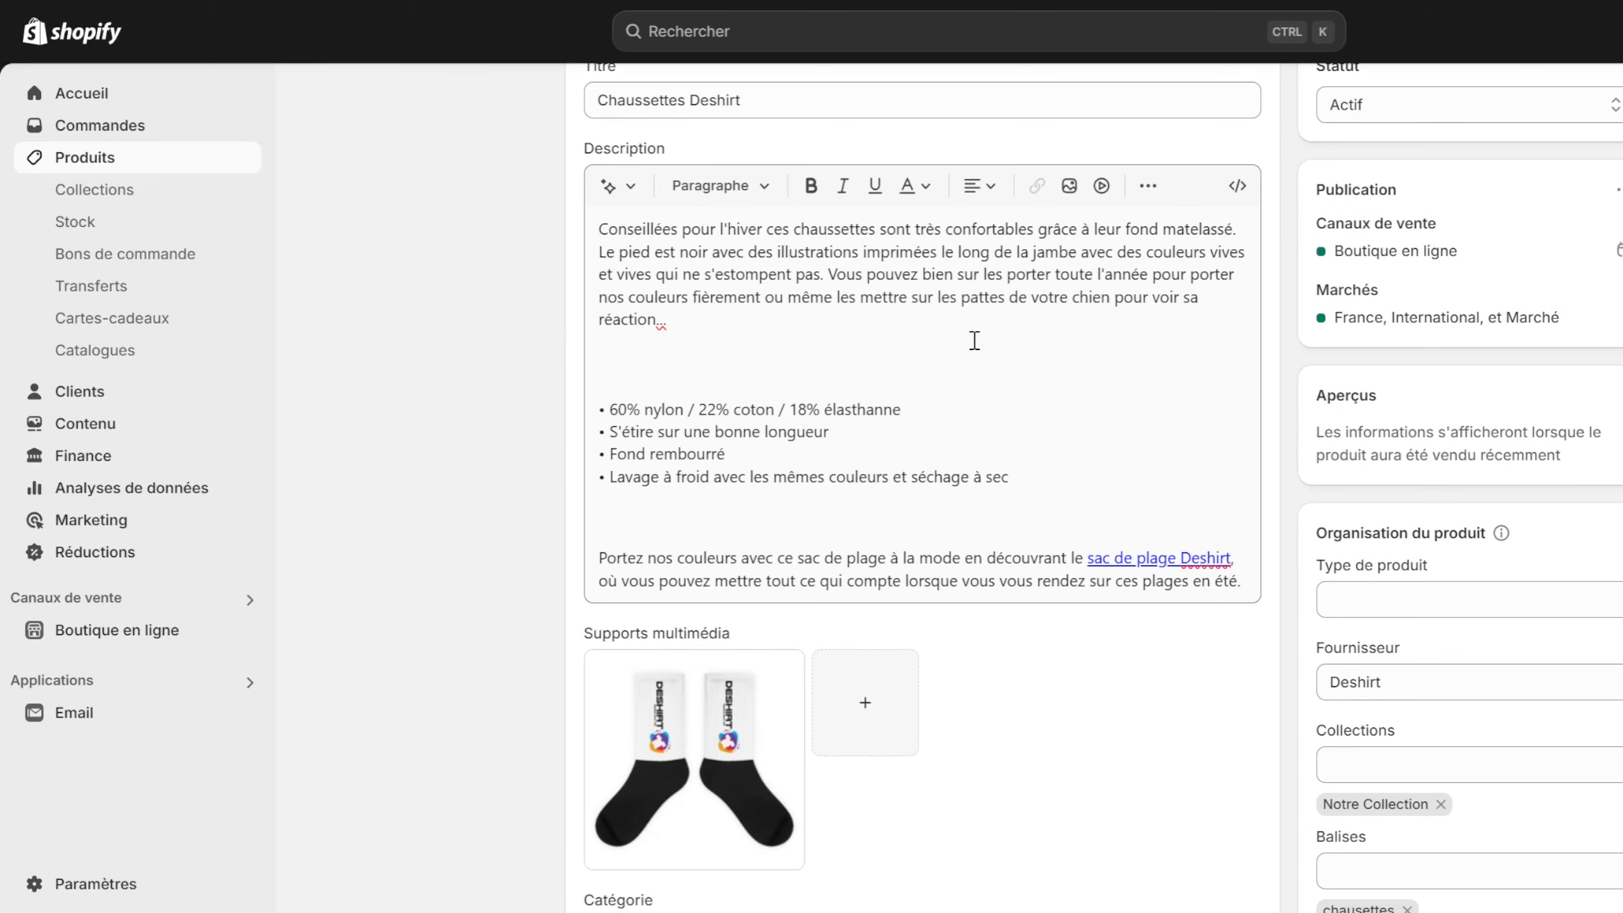
{"action": "left_click", "coordinate": [664, 2]}
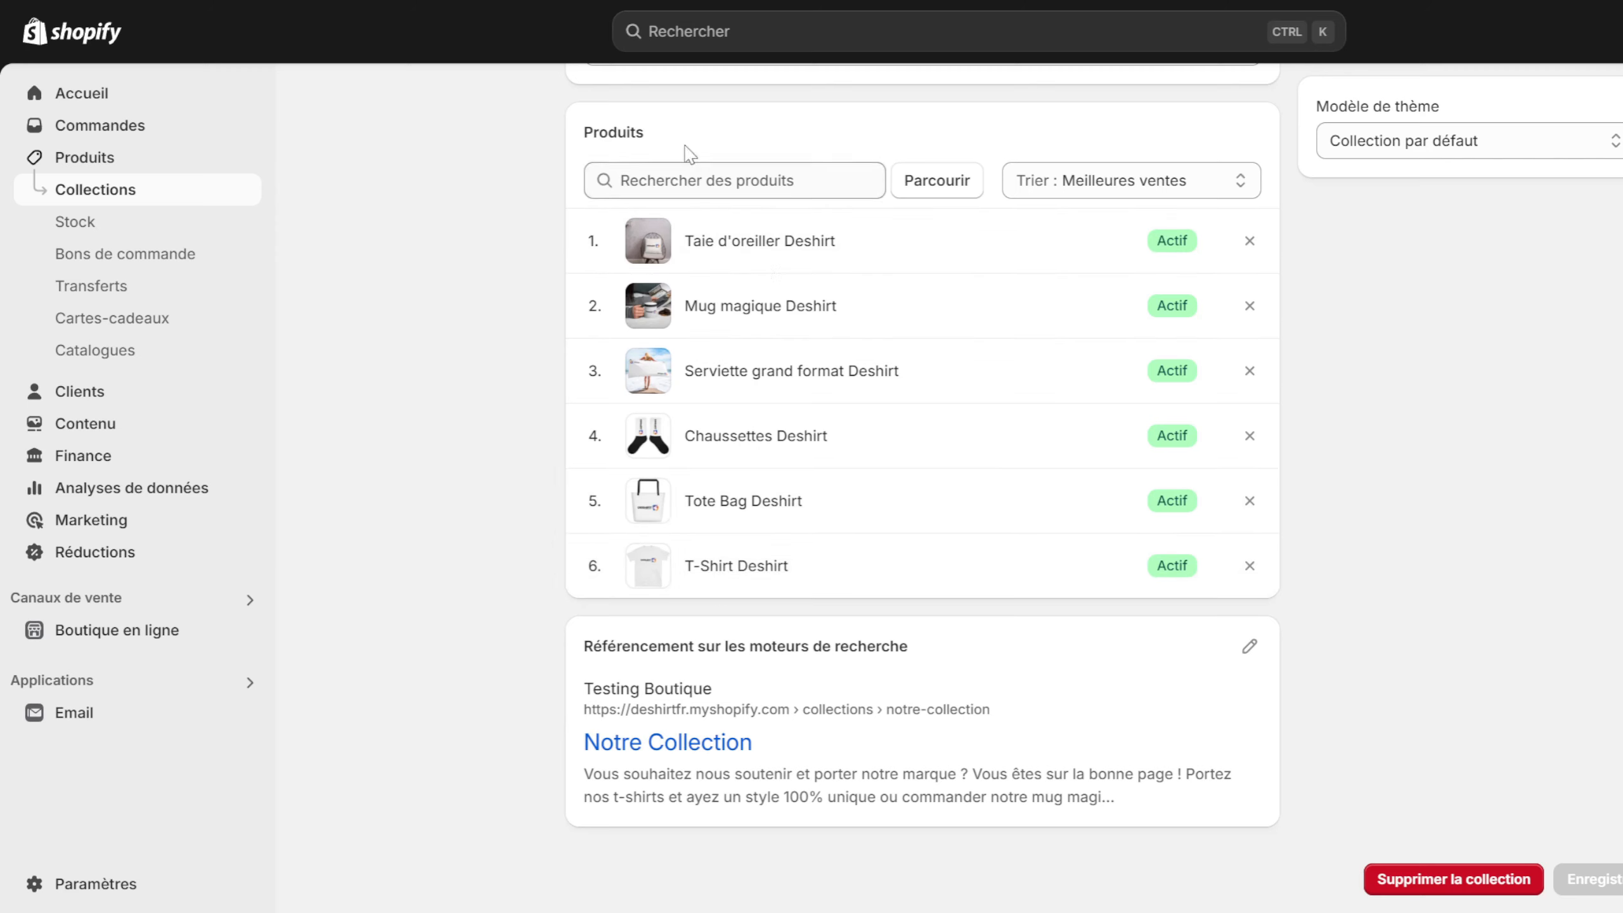
{"action": "left_click", "coordinate": [736, 565]}
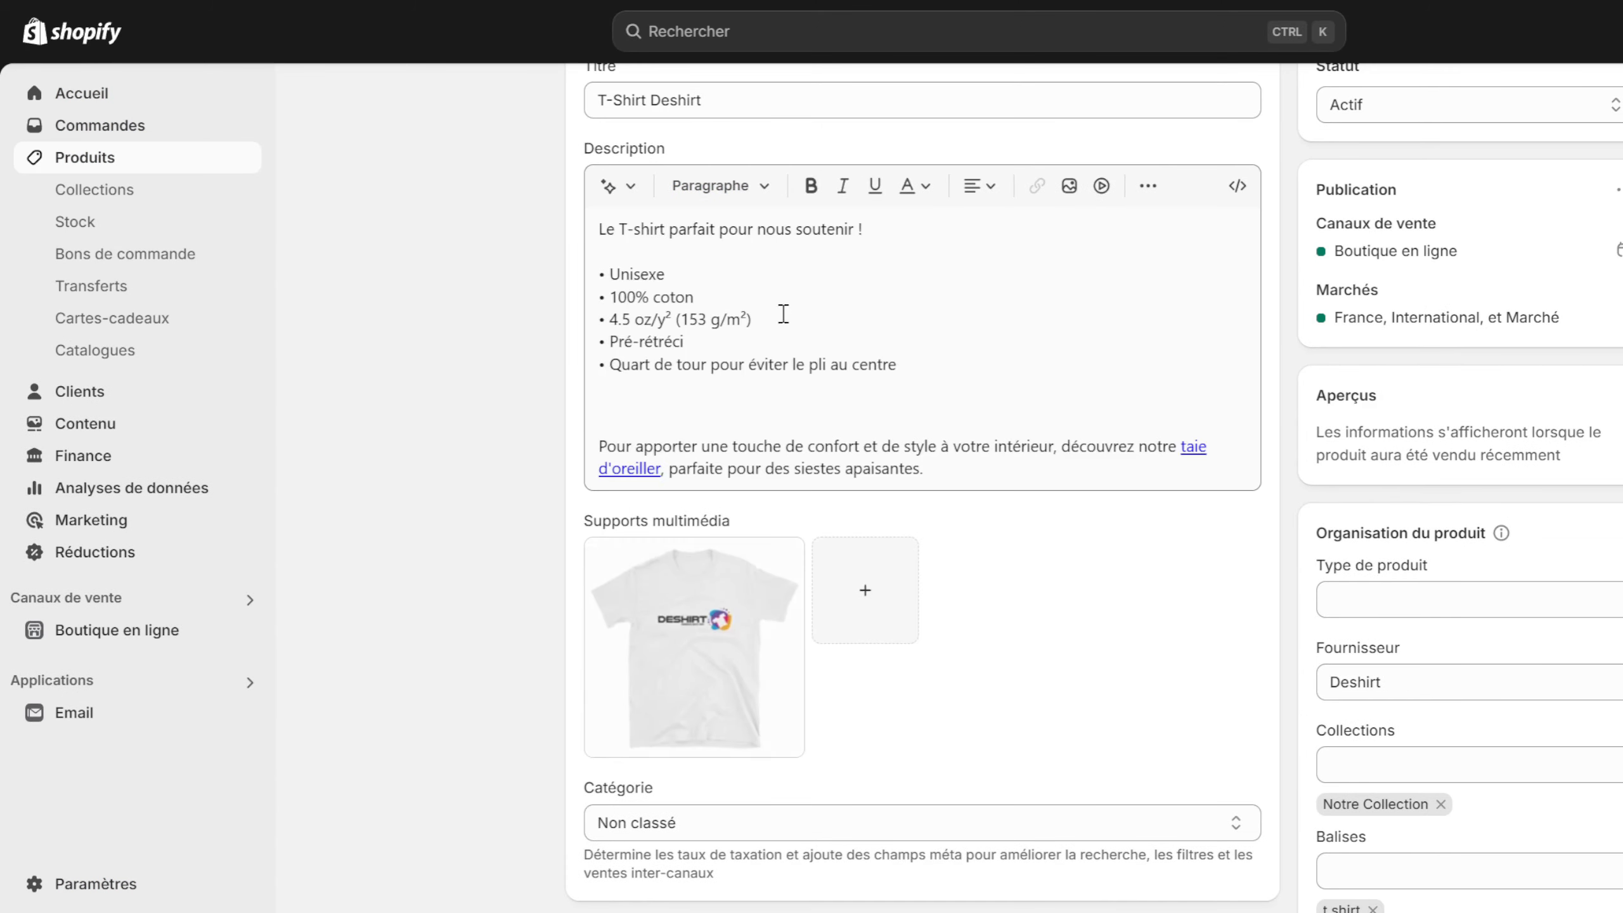
{"action": "left_click_drag", "start_coordinate": [1180, 451], "coordinate": [1192, 471]}
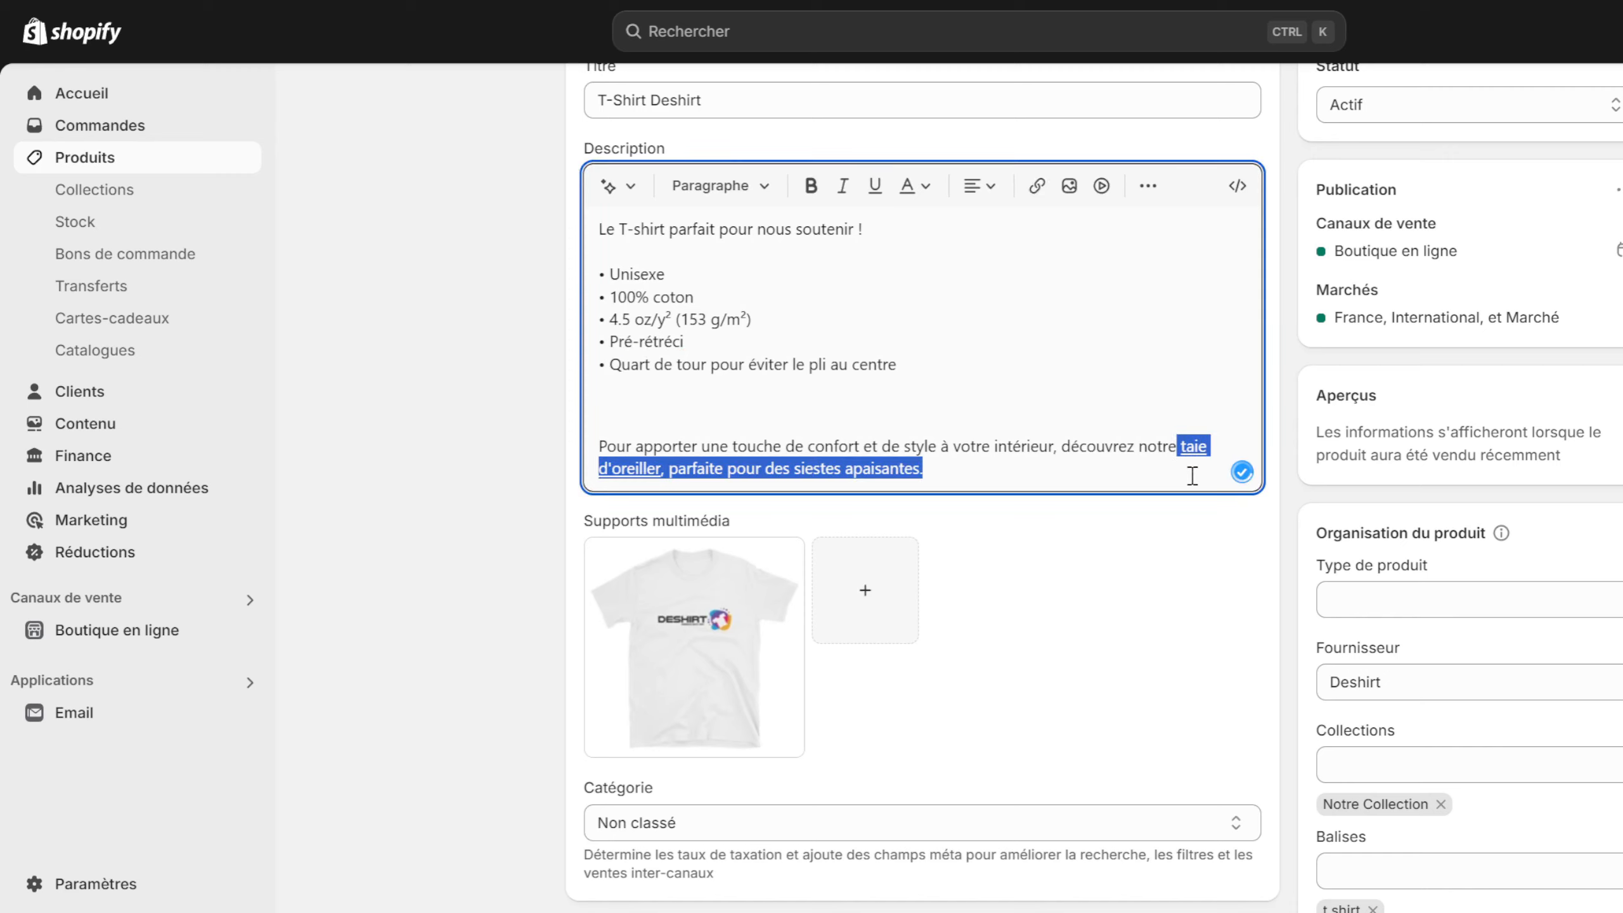
{"action": "left_click", "coordinate": [473, 427]}
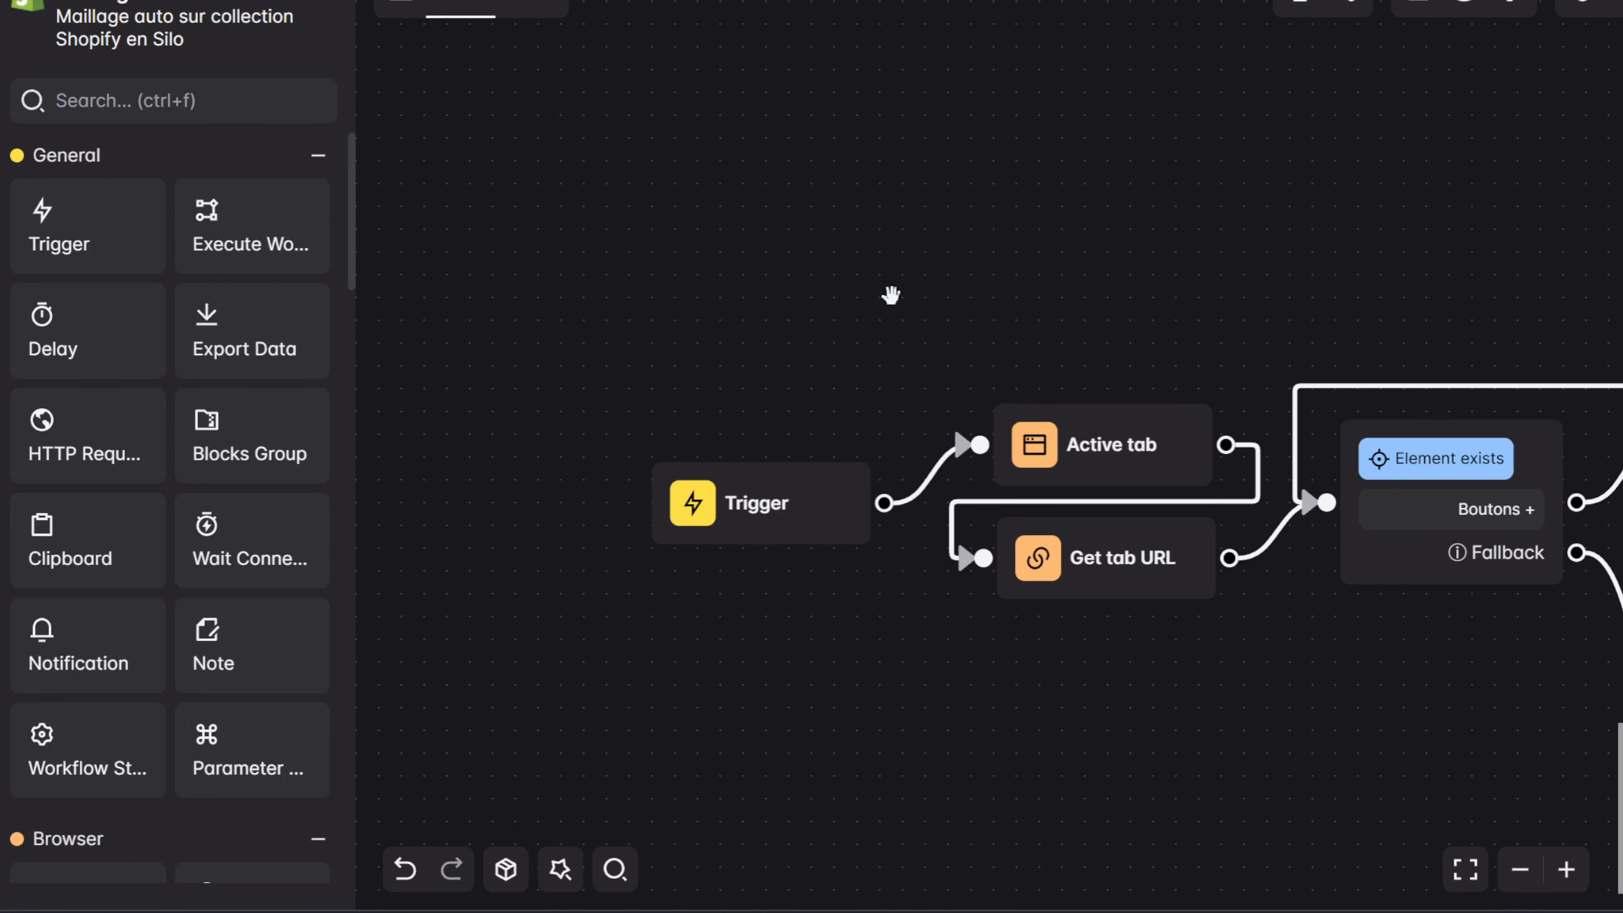
Examine the overall block layout of the "Maillage auto sur collection Shopify en Silo" workflow, from the Trigger to the lower loop
{"action": "left_click_drag", "start_coordinate": [1173, 638], "coordinate": [755, 368]}
{"action": "scroll", "coordinate": [1174, 541], "scroll_direction": "down", "scroll_amount": 3}
{"action": "scroll", "coordinate": [754, 369], "scroll_direction": "down", "scroll_amount": 3}
{"action": "left_click_drag", "start_coordinate": [815, 569], "coordinate": [1154, 715]}
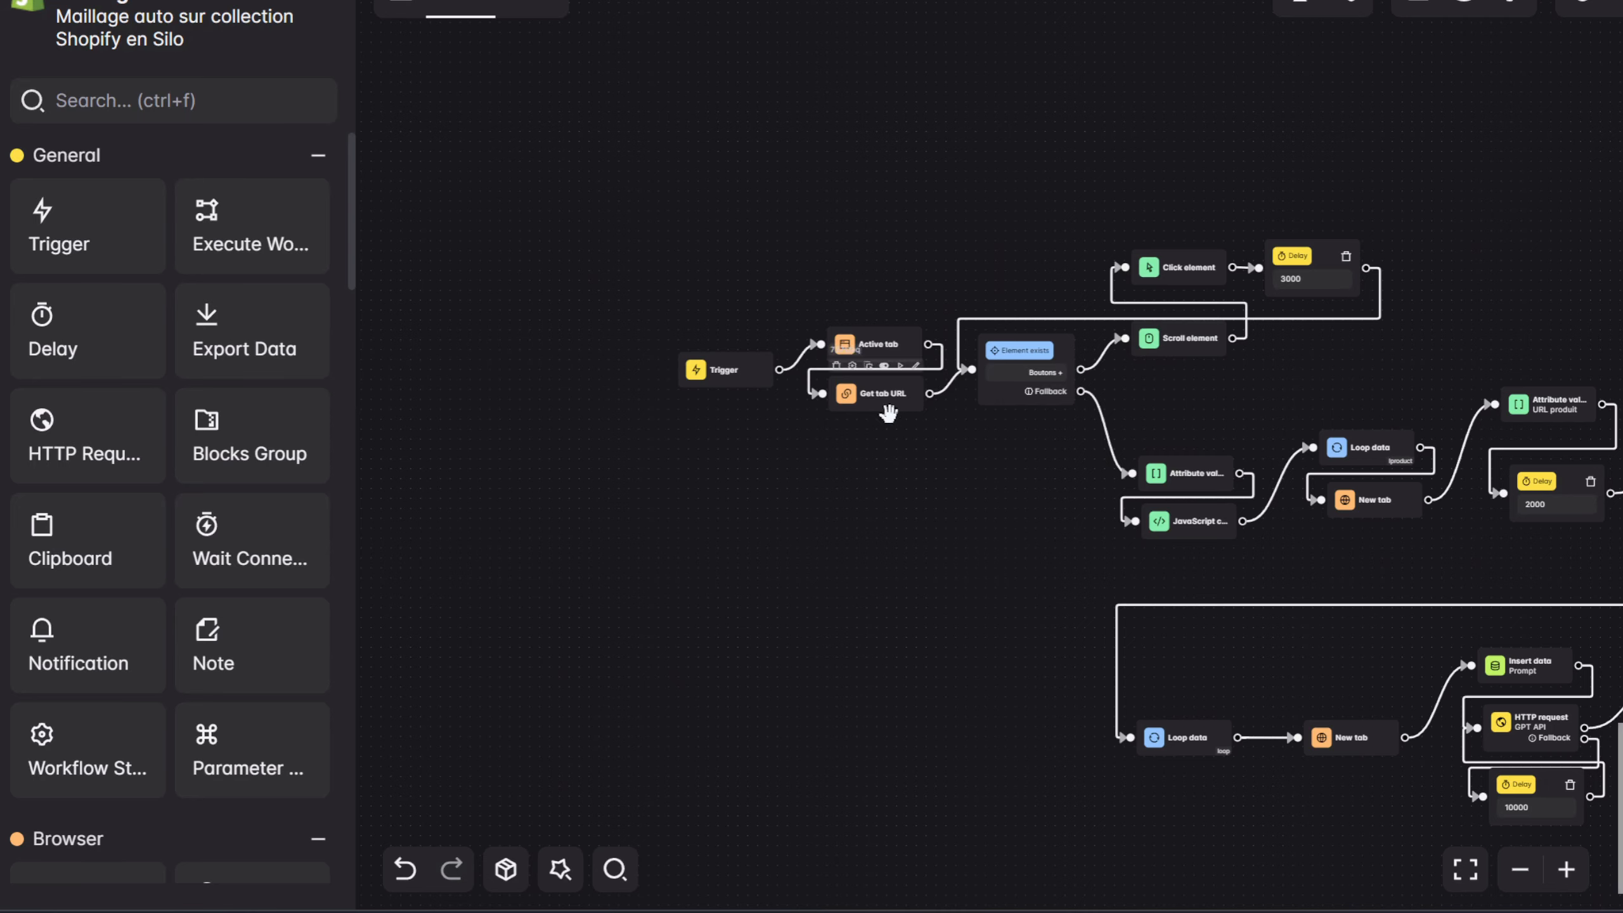
{"action": "mouse_move", "coordinate": [939, 482]}
{"action": "left_mouse_down"}
{"action": "mouse_move", "coordinate": [817, 559]}
{"action": "mouse_move", "coordinate": [967, 547]}
{"action": "mouse_move", "coordinate": [923, 472]}
{"action": "left_mouse_up"}
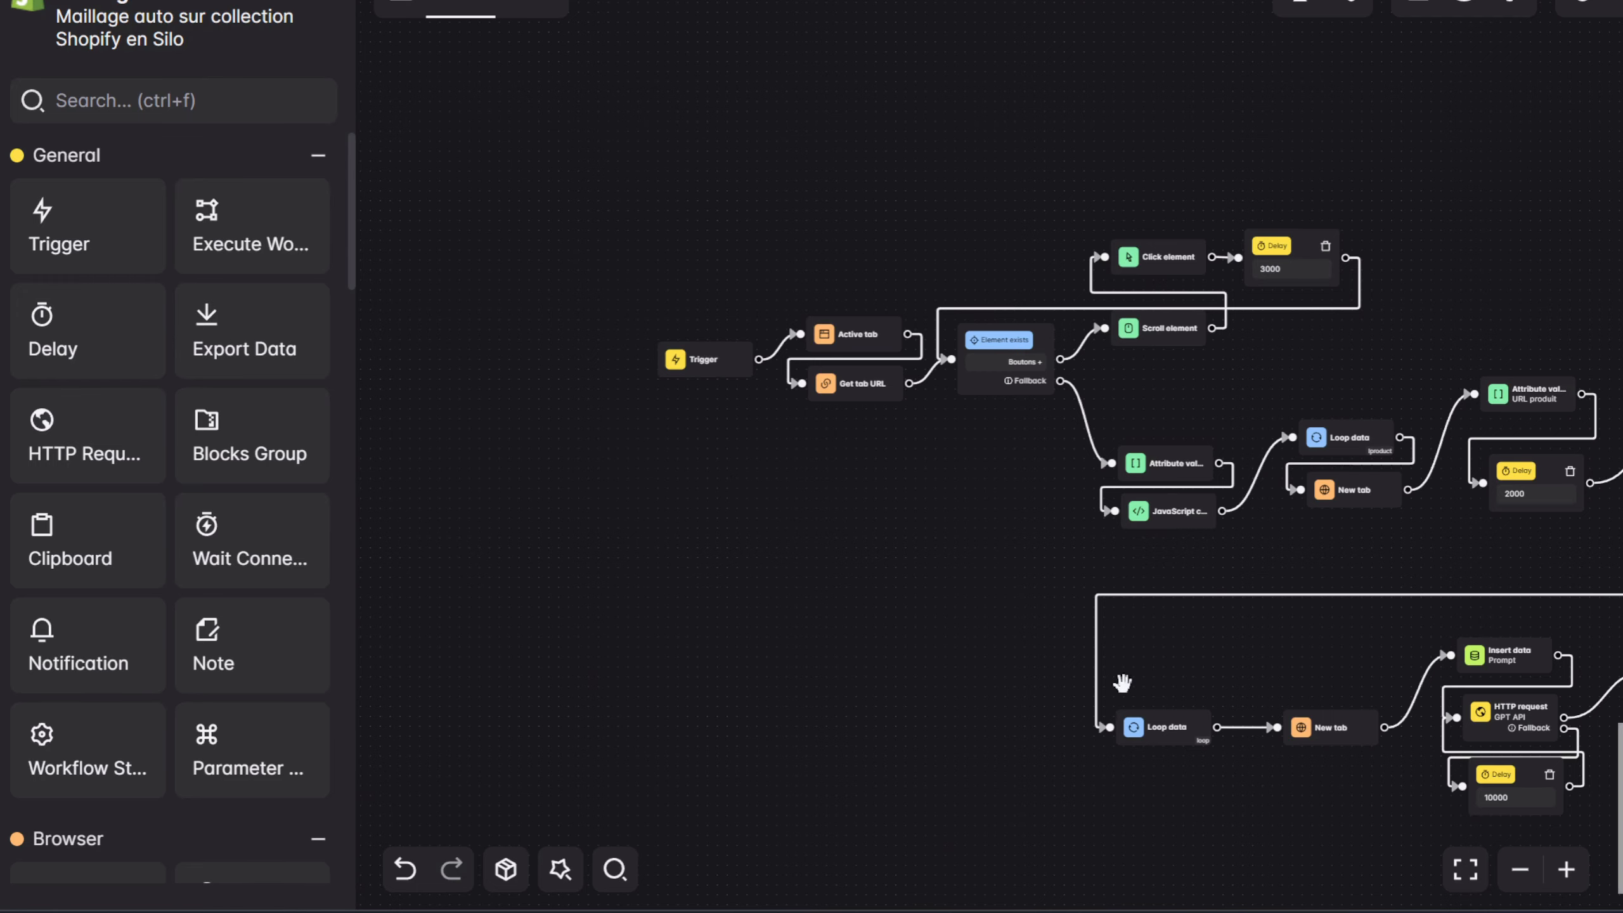
{"action": "scroll", "coordinate": [894, 604], "scroll_direction": "up", "scroll_amount": 3}
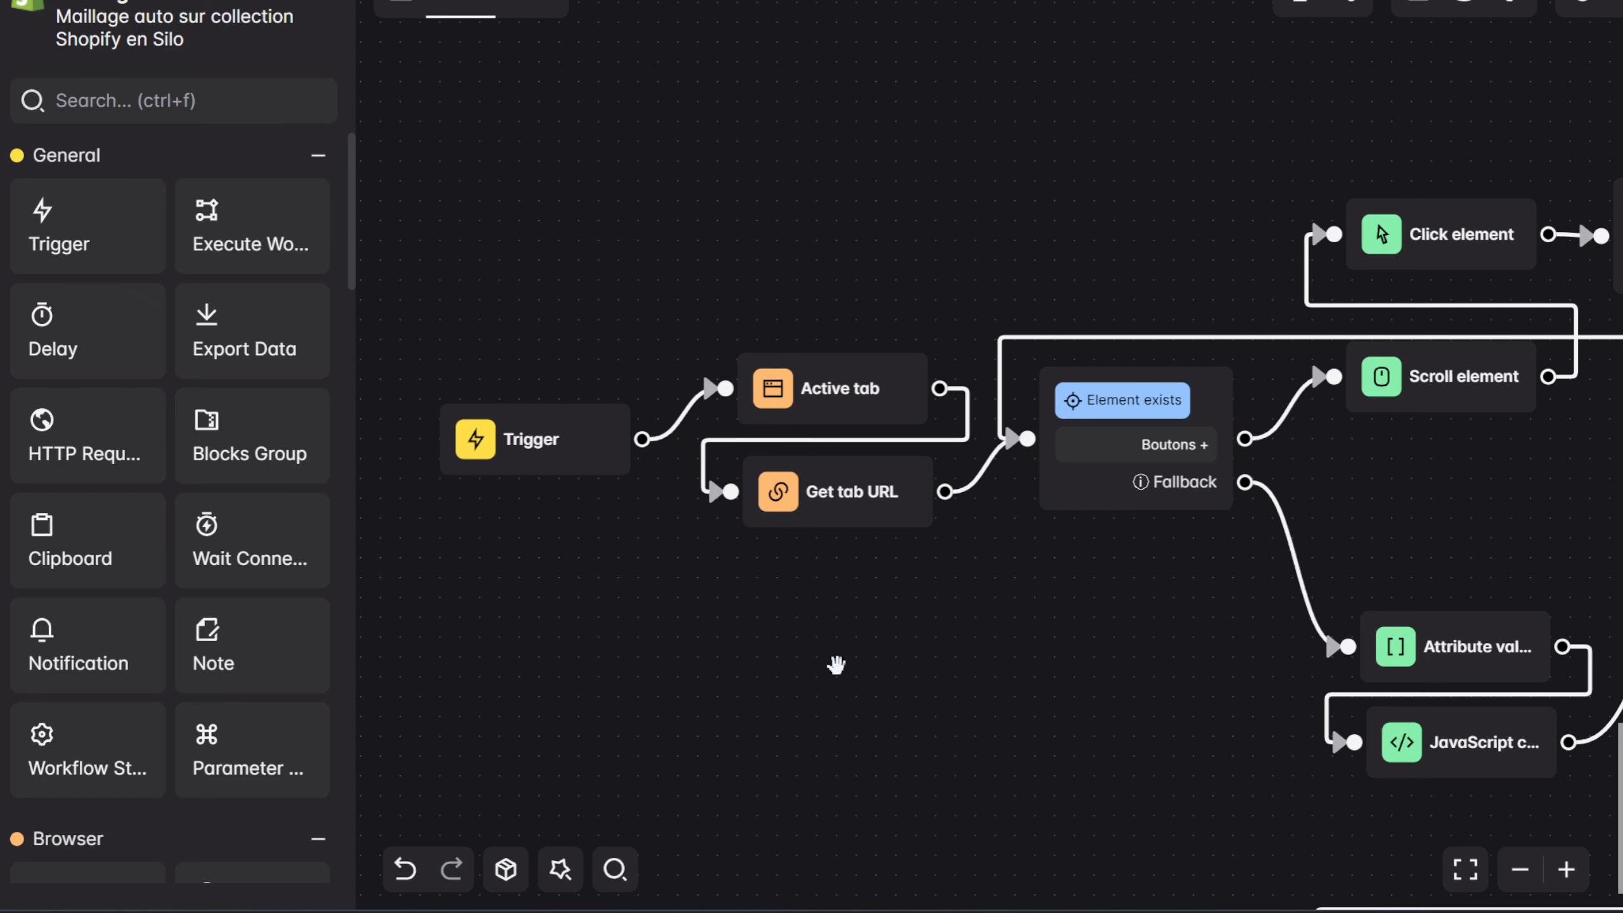
{"action": "left_click_drag", "start_coordinate": [870, 627], "coordinate": [1007, 620]}
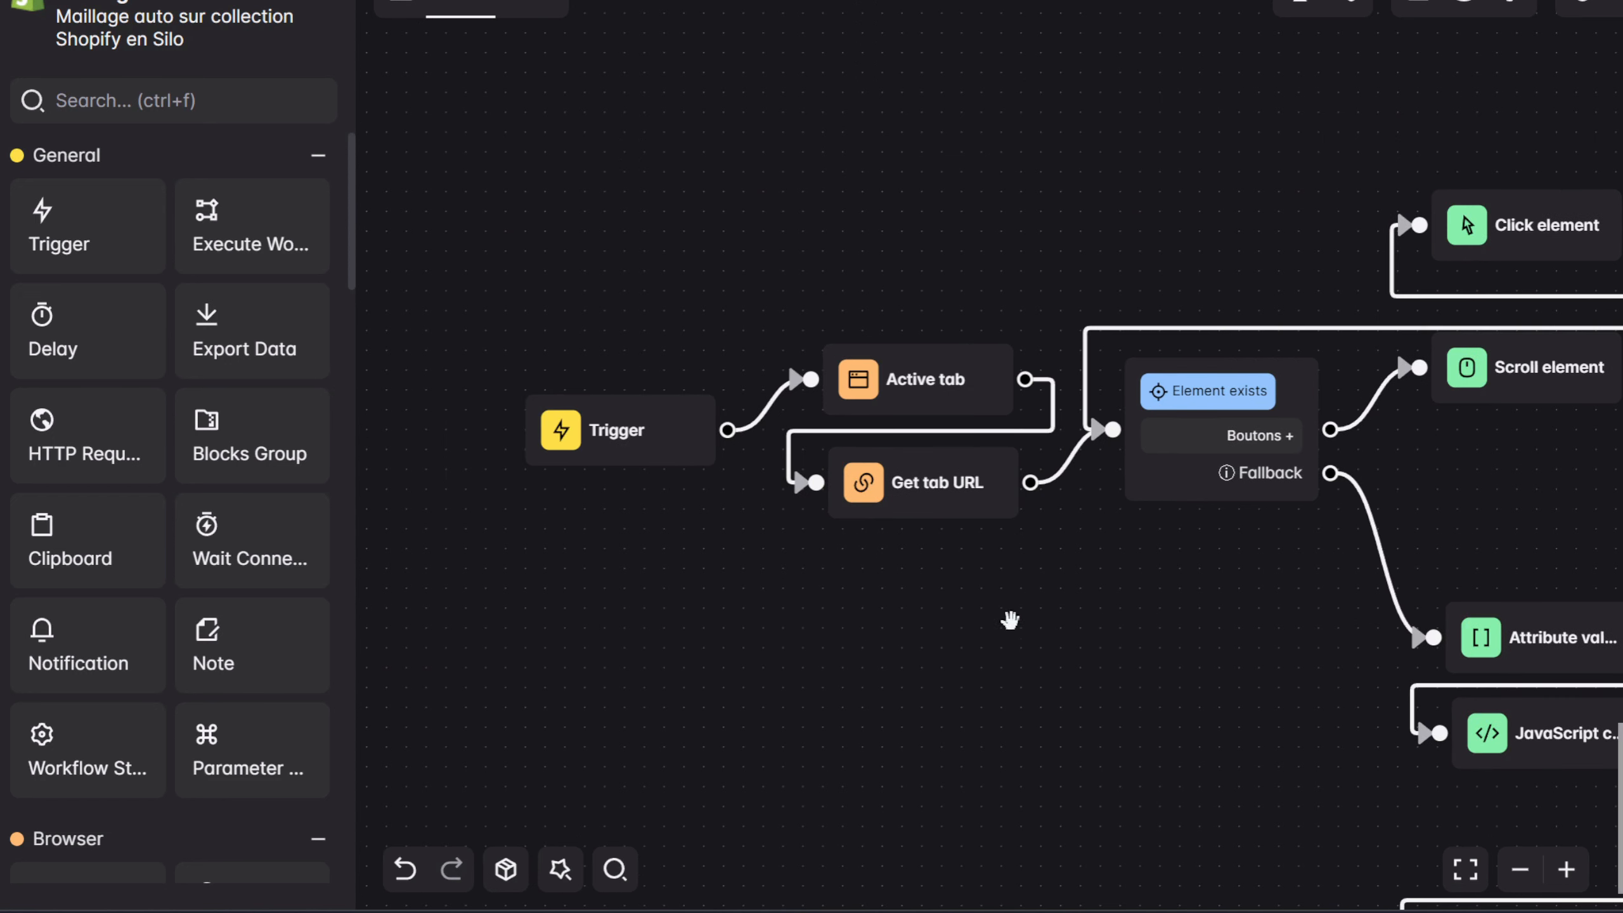
Inspect the Active tab, Get tab URL and Element exists blocks and the branches leading from Element exists
{"action": "mouse_move", "coordinate": [877, 373]}
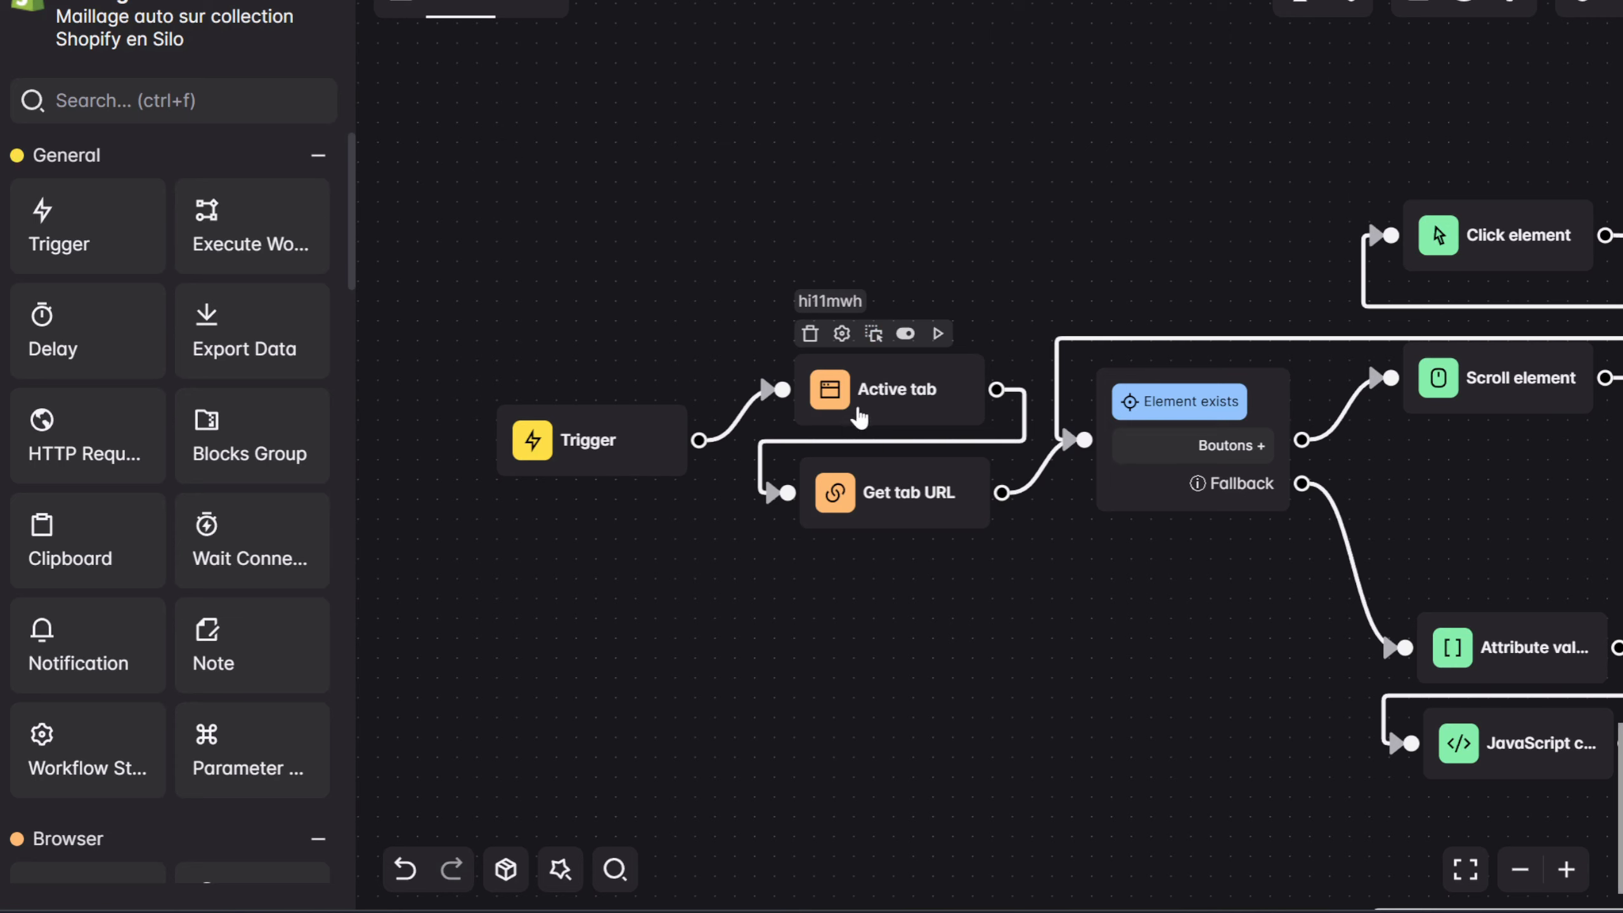
{"action": "left_click", "coordinate": [870, 404]}
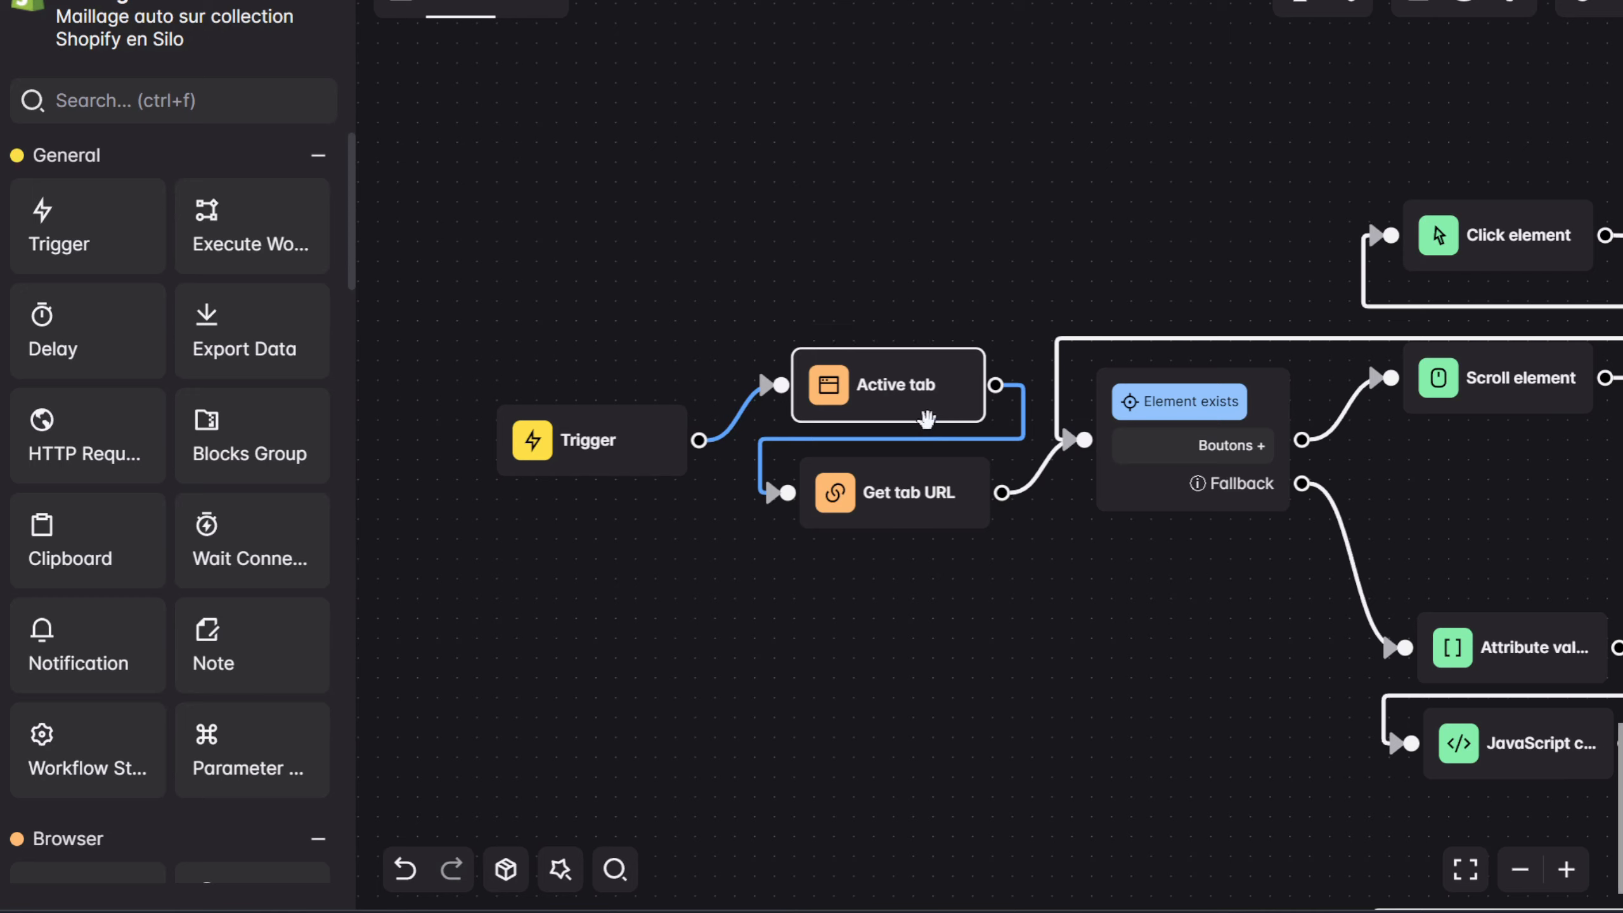
{"action": "mouse_move", "coordinate": [923, 420]}
{"action": "left_click_drag", "start_coordinate": [989, 565], "coordinate": [935, 562]}
{"action": "scroll", "coordinate": [911, 598], "scroll_direction": "down", "scroll_amount": 1}
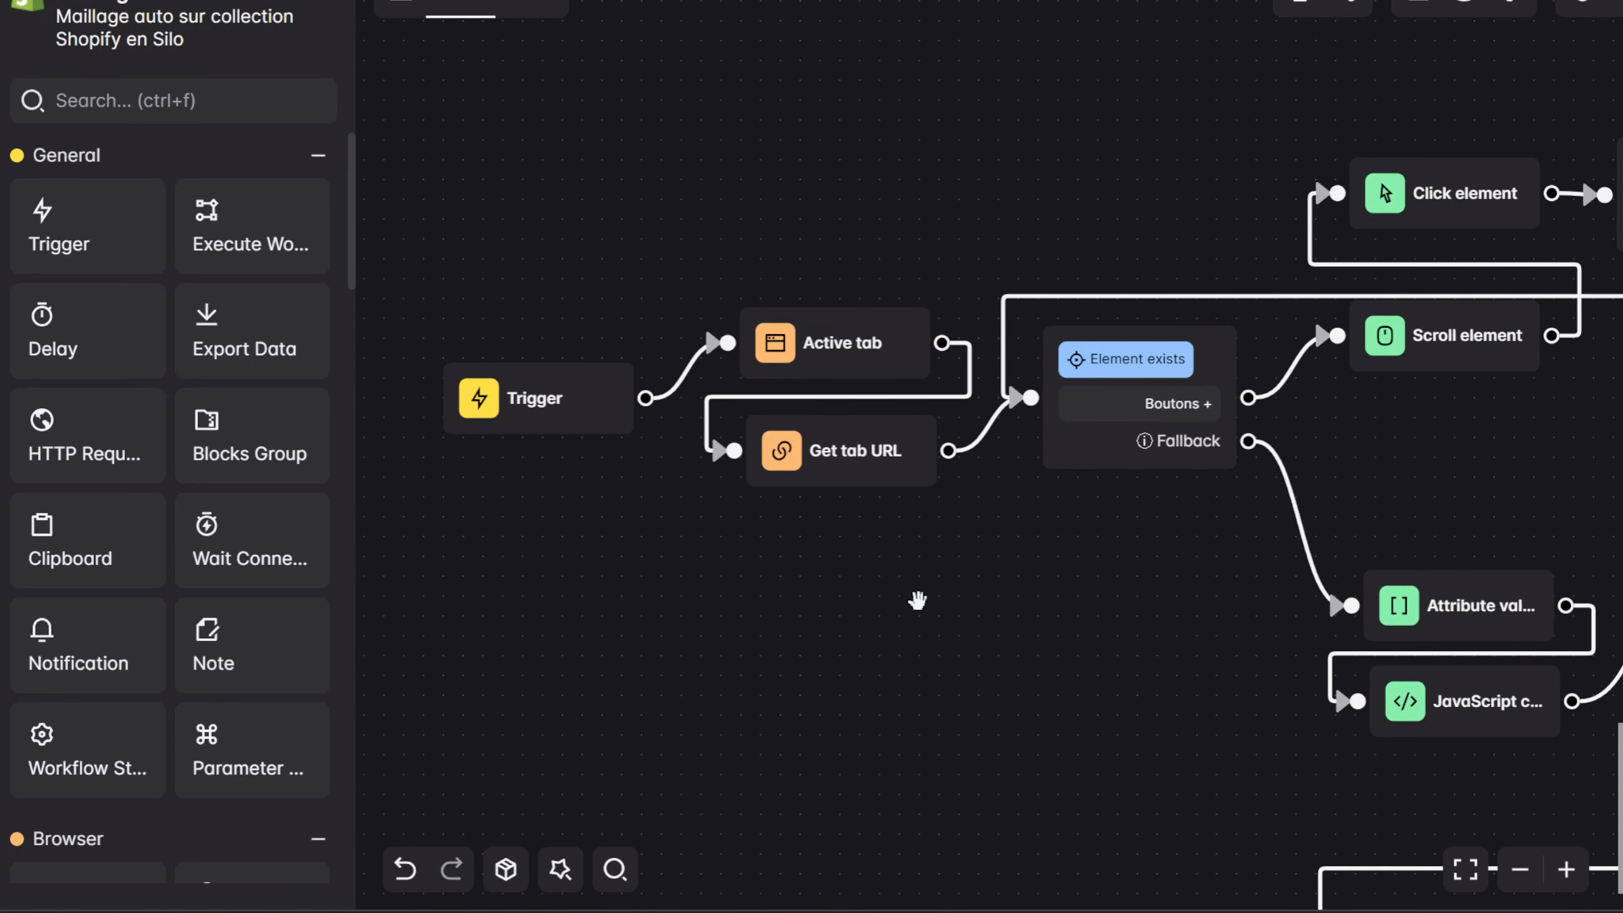
{"action": "left_click", "coordinate": [850, 483]}
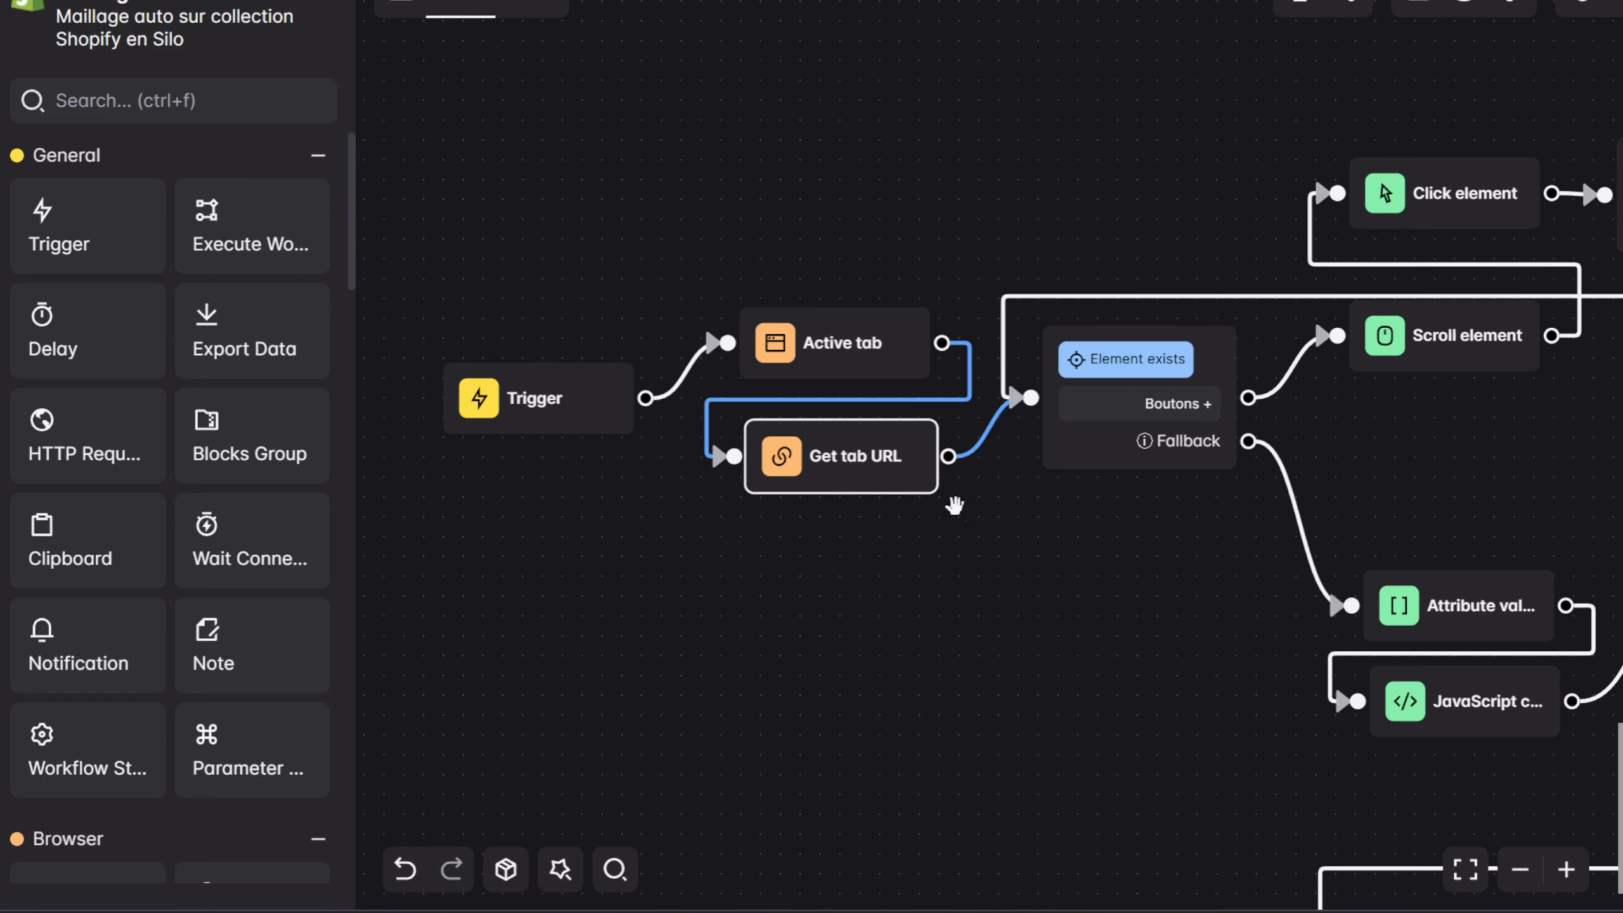
{"action": "scroll", "coordinate": [953, 500], "scroll_direction": "right", "scroll_amount": 6}
{"action": "scroll", "coordinate": [1082, 526], "scroll_direction": "down", "scroll_amount": 2}
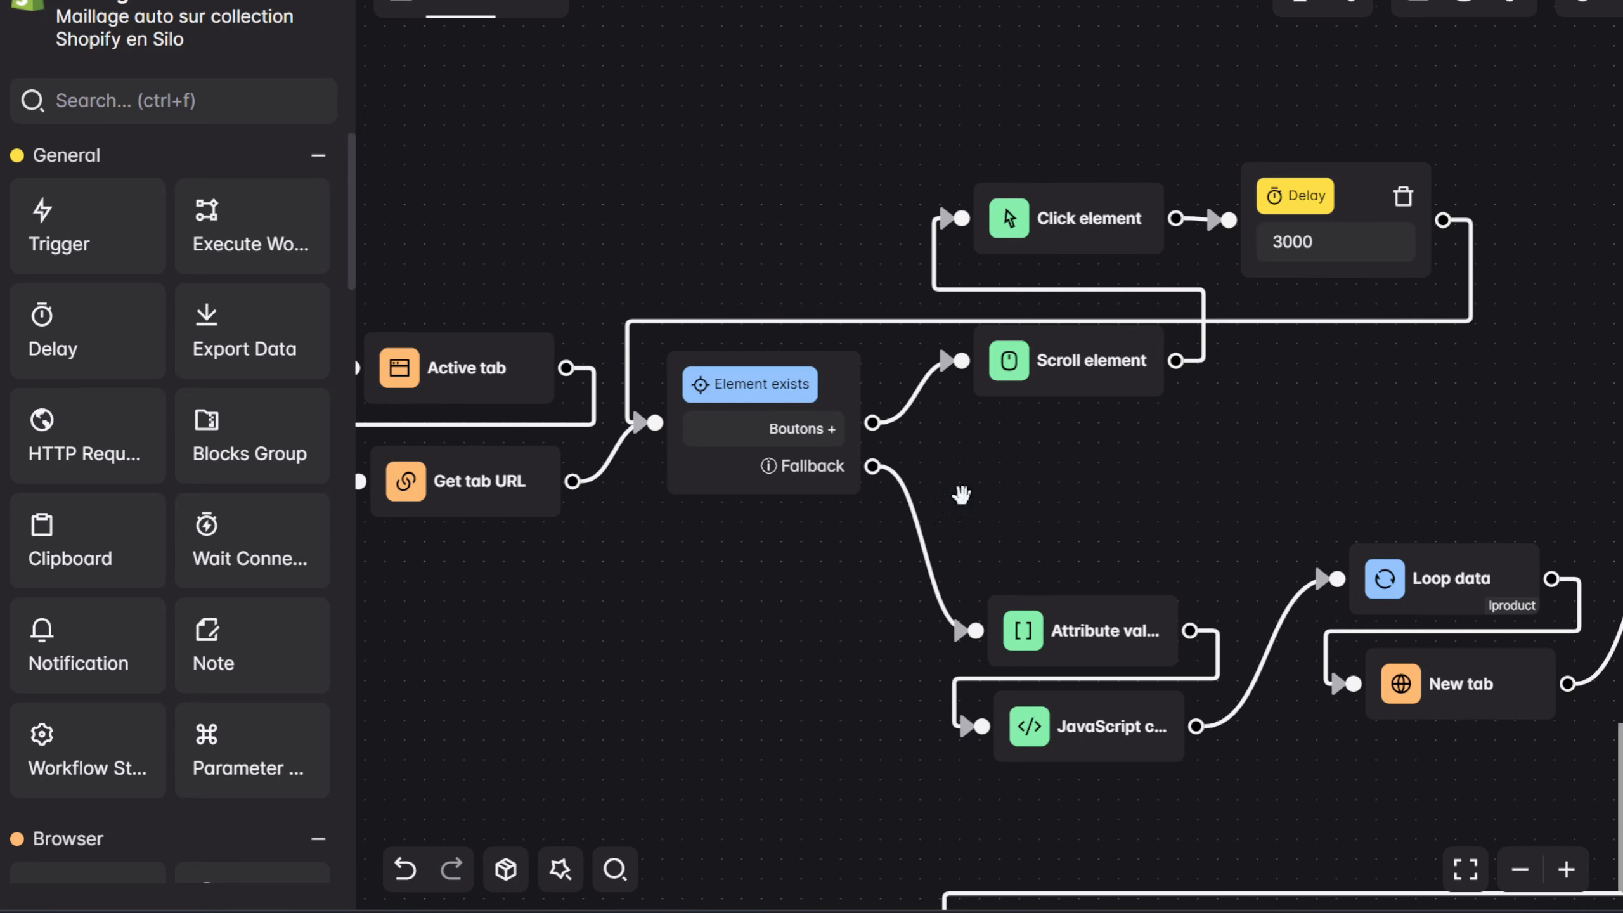
{"action": "left_click_drag", "start_coordinate": [1030, 467], "coordinate": [1139, 450]}
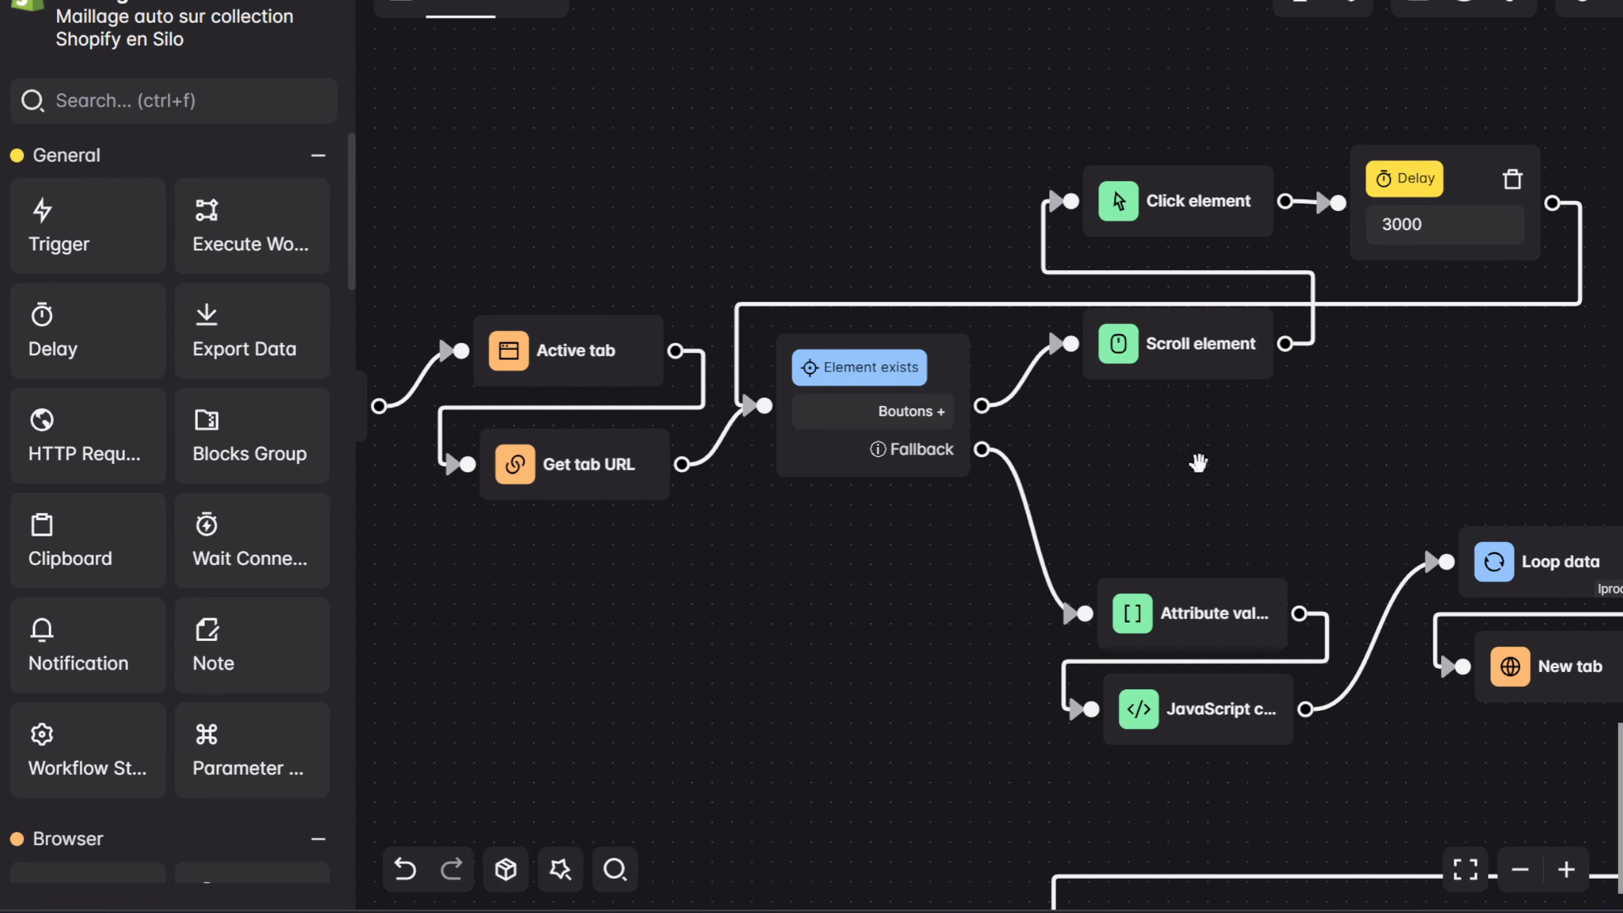
Inspect the selector, attribute and table insertion settings of the Attribute value block connected to the Element exists fallback
{"action": "left_click_drag", "start_coordinate": [1184, 463], "coordinate": [1180, 497]}
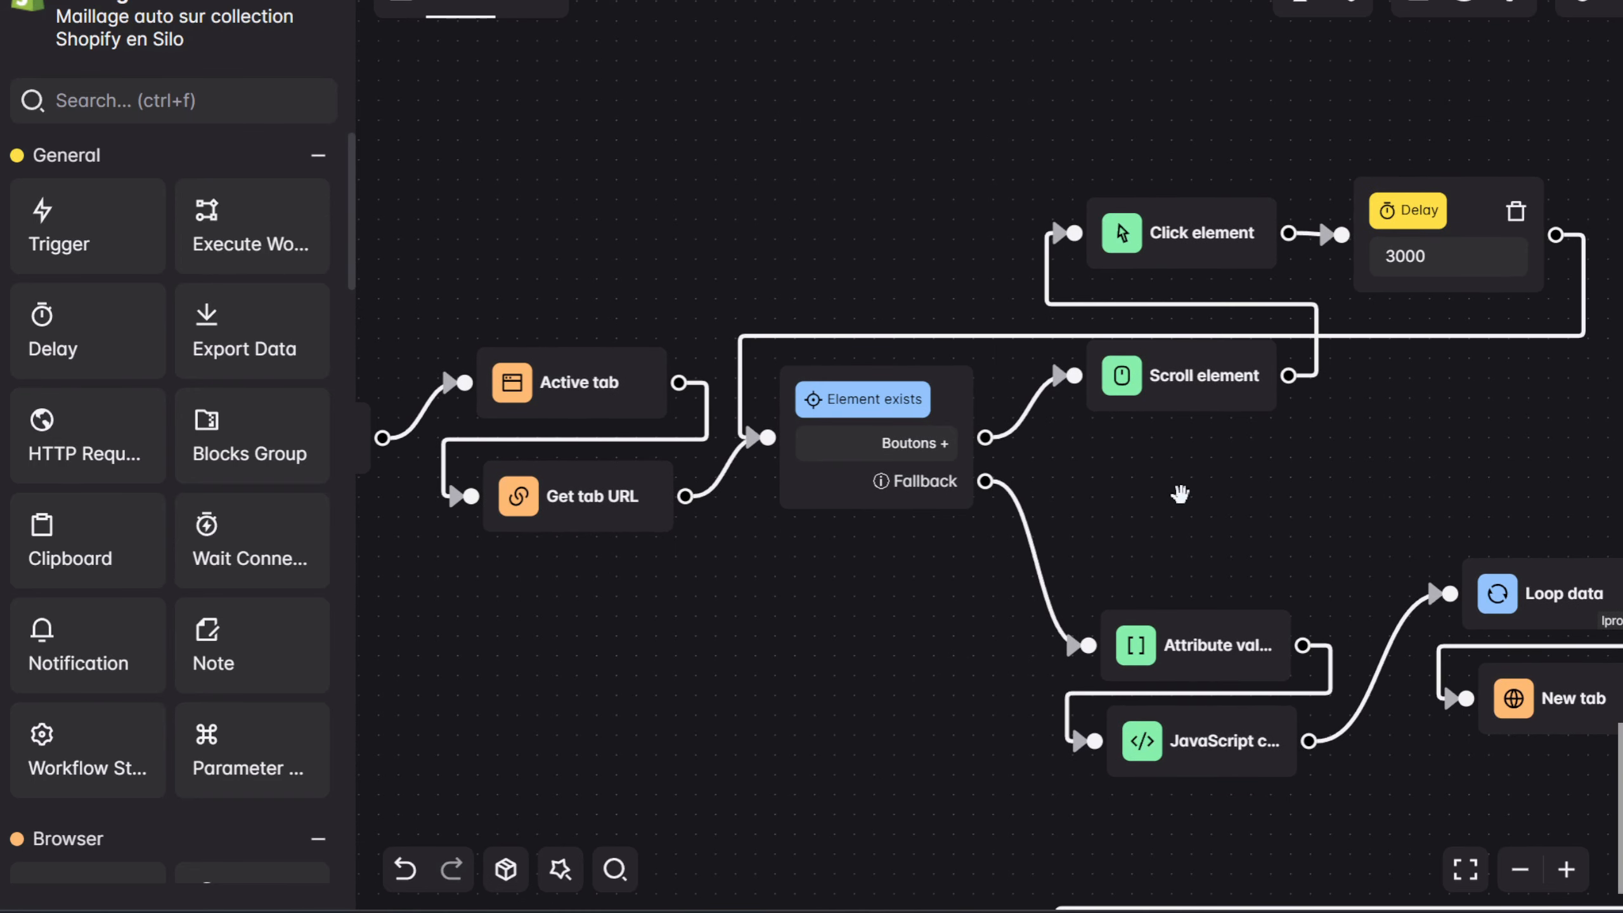
{"action": "left_click_drag", "start_coordinate": [1181, 493], "coordinate": [790, 424]}
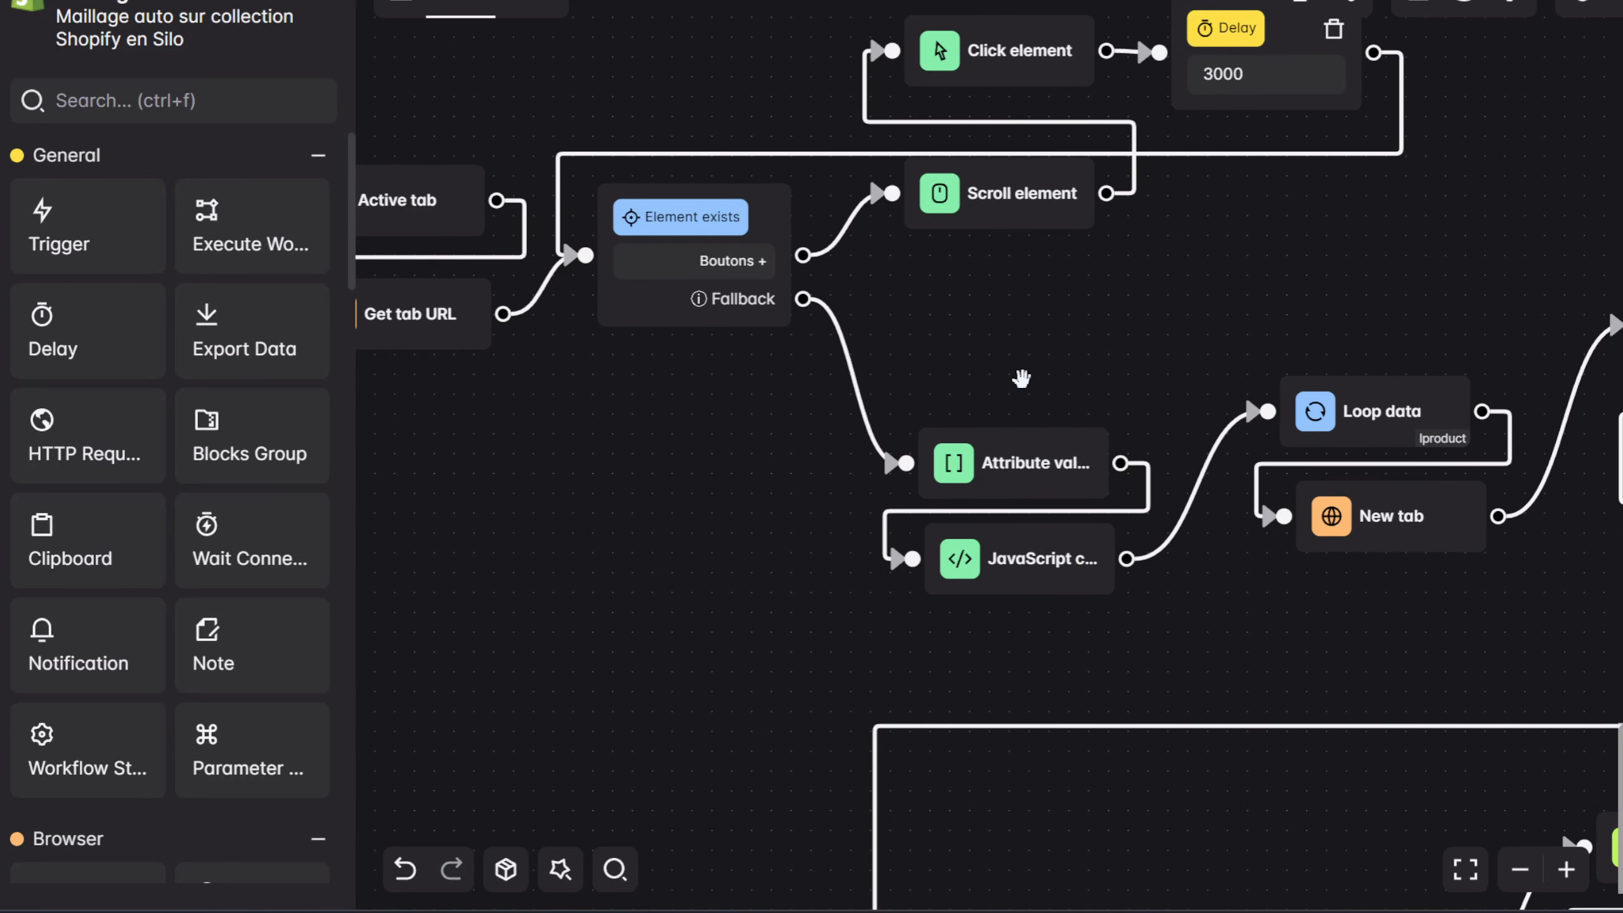
{"action": "mouse_move", "coordinate": [1029, 458]}
{"action": "left_click_drag", "start_coordinate": [1220, 636], "coordinate": [1142, 570]}
{"action": "double_click", "coordinate": [936, 401]}
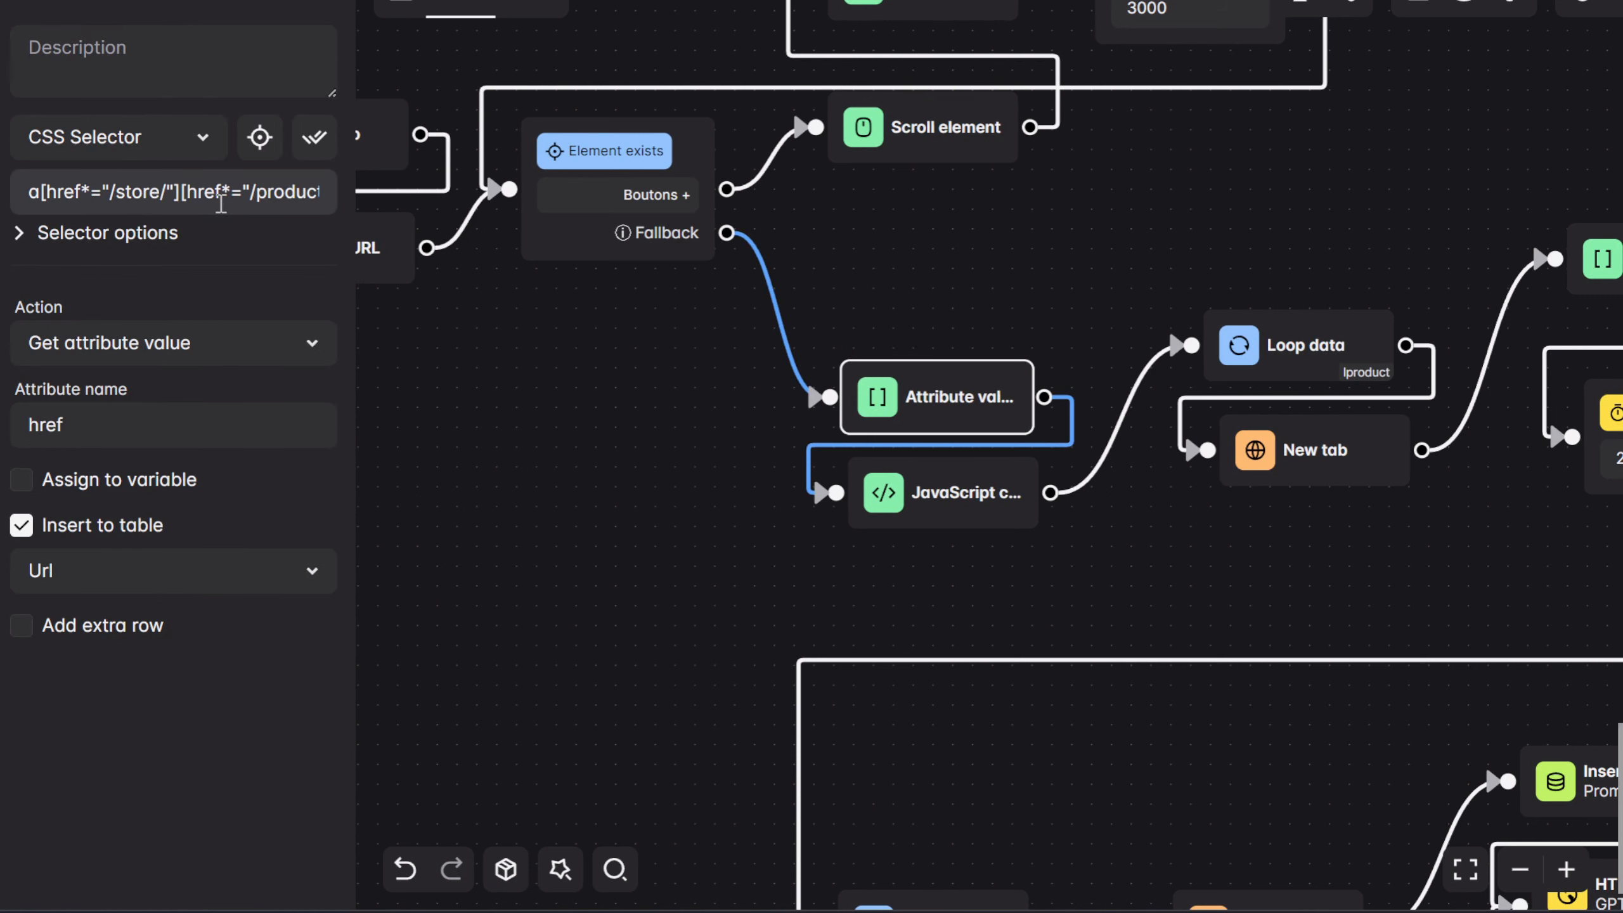
{"action": "left_click_drag", "start_coordinate": [721, 453], "coordinate": [735, 474]}
{"action": "left_click_drag", "start_coordinate": [955, 420], "coordinate": [958, 396]}
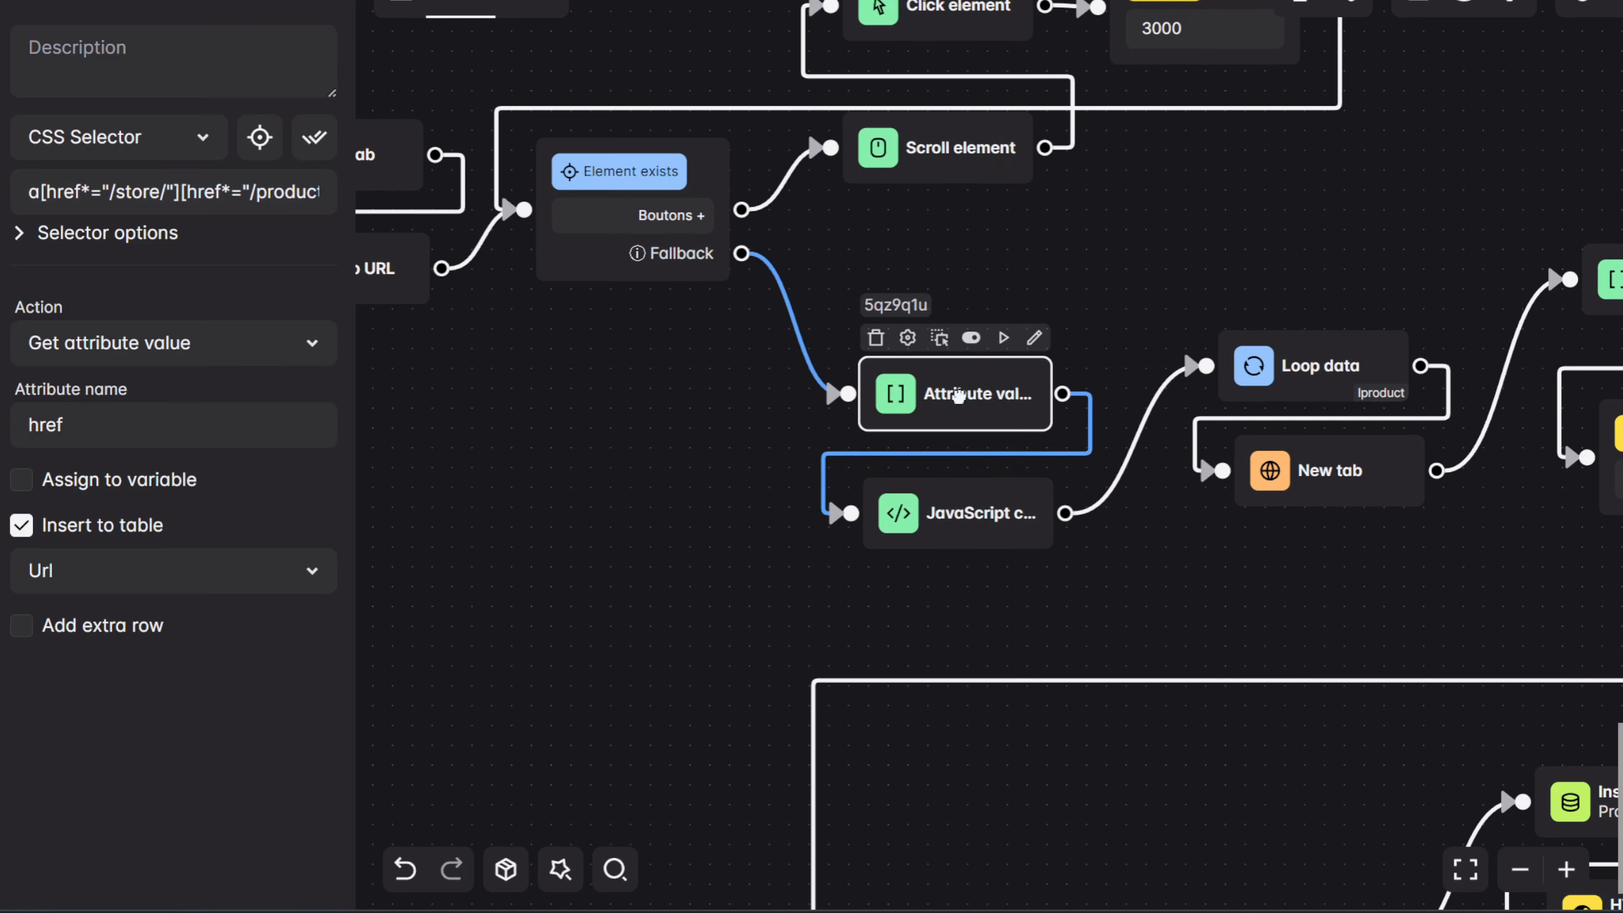
{"action": "left_click_drag", "start_coordinate": [1051, 616], "coordinate": [963, 611]}
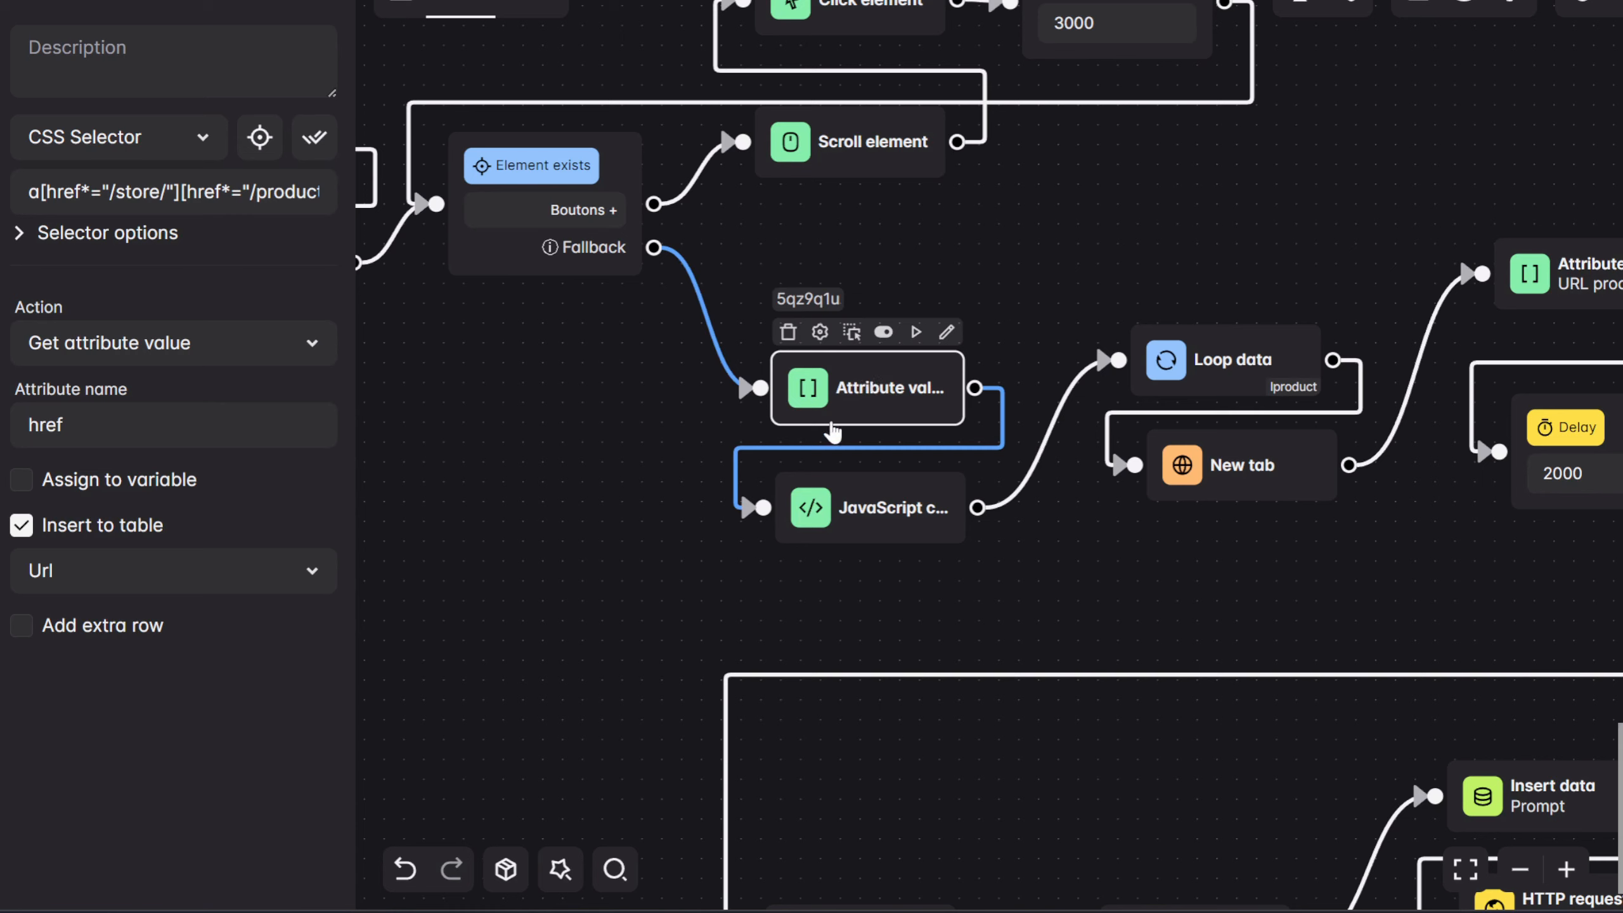
Read the full script of the JavaScript code block that follows the first Attribute value block
{"action": "left_click_drag", "start_coordinate": [870, 524], "coordinate": [874, 516]}
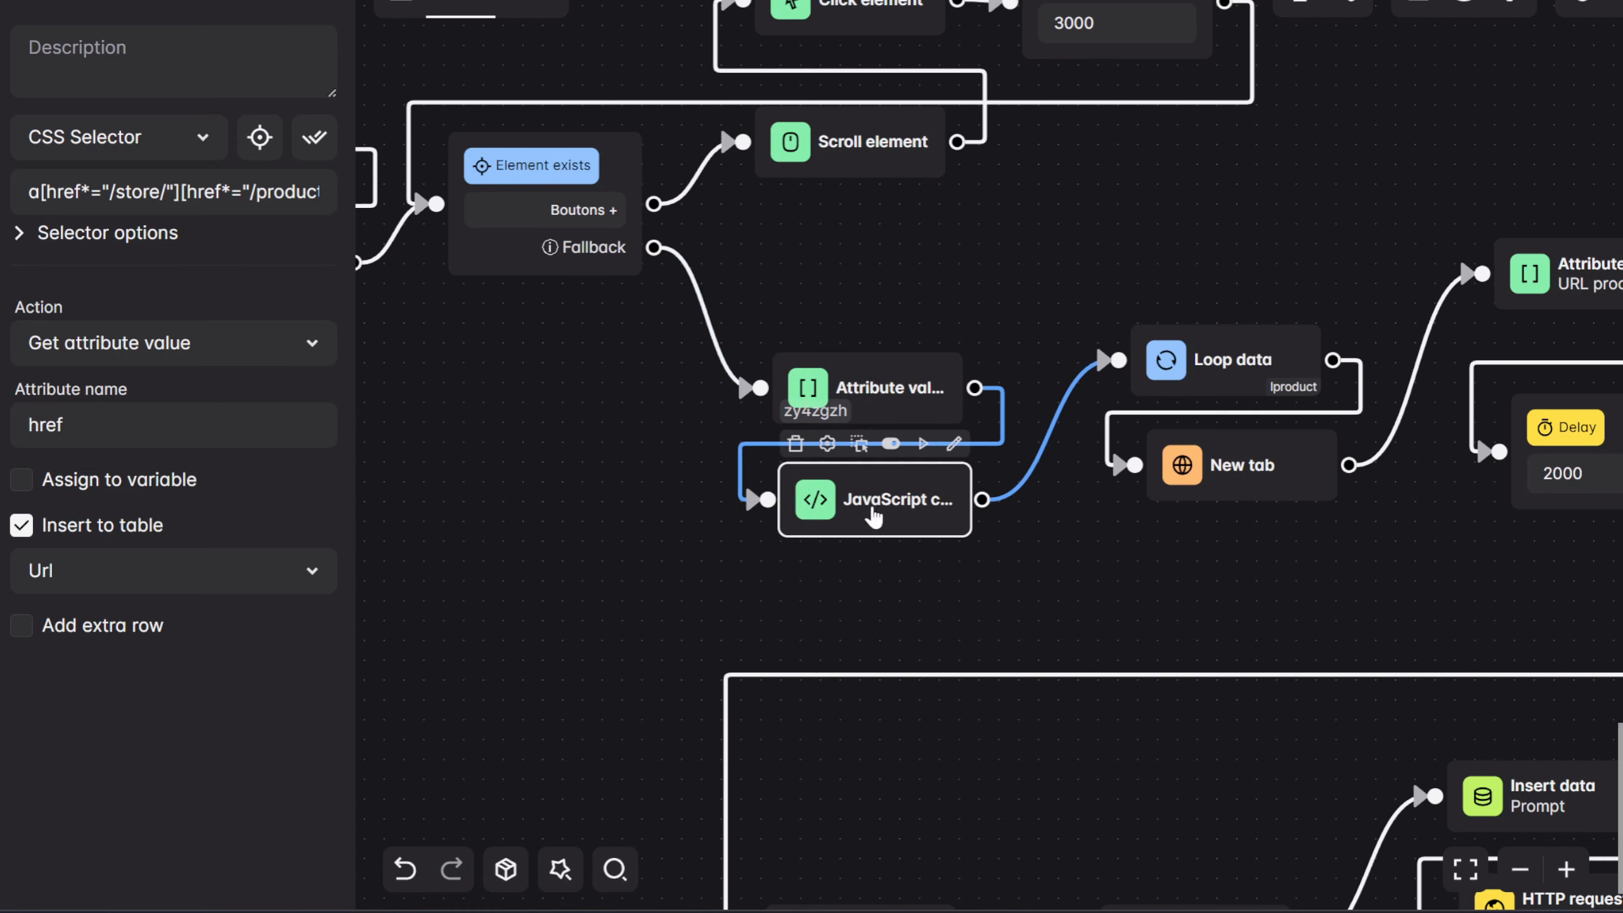
{"action": "double_click", "coordinate": [875, 509]}
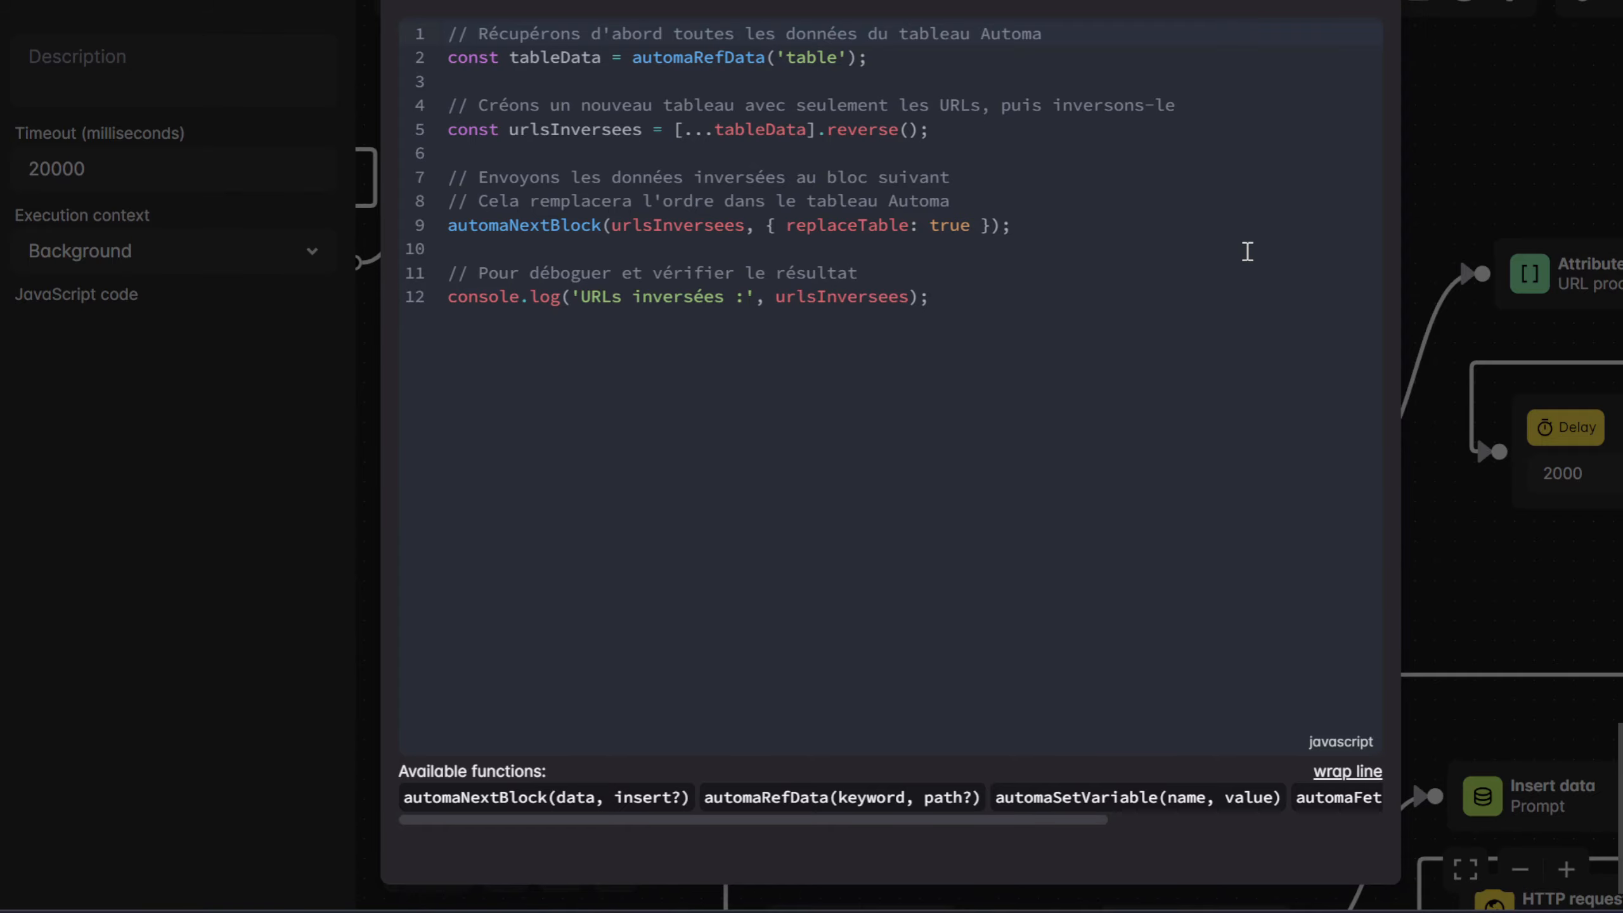
{"action": "left_click", "coordinate": [1446, 170]}
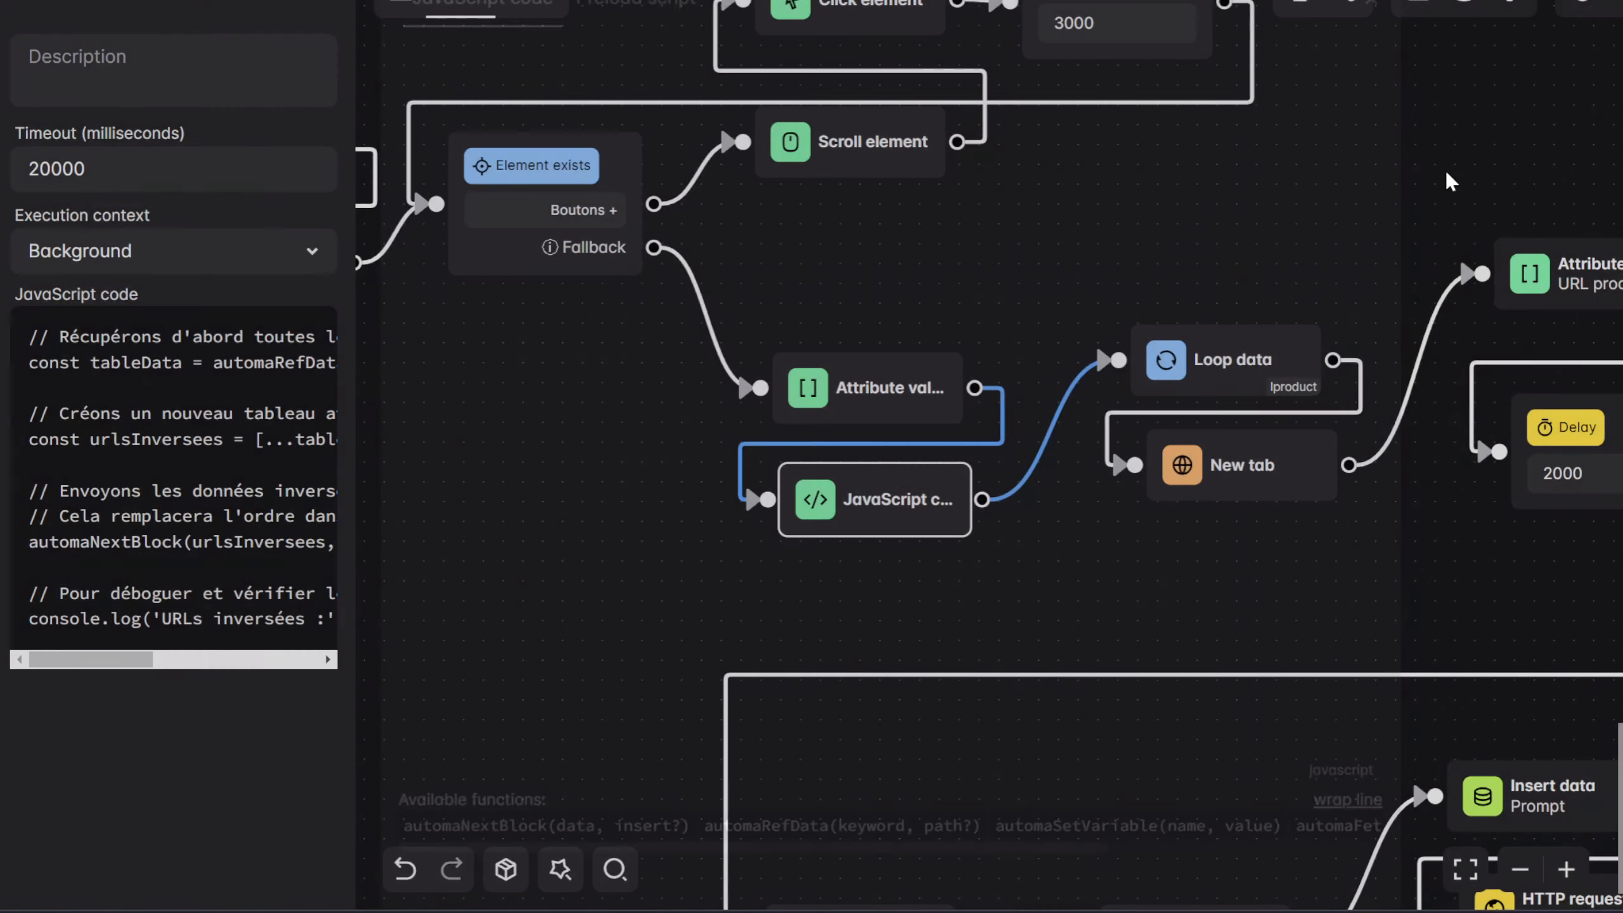
Check the columns defined in the workflow's table and the column that the first Attribute value block fills
{"action": "left_click", "coordinate": [1418, 14]}
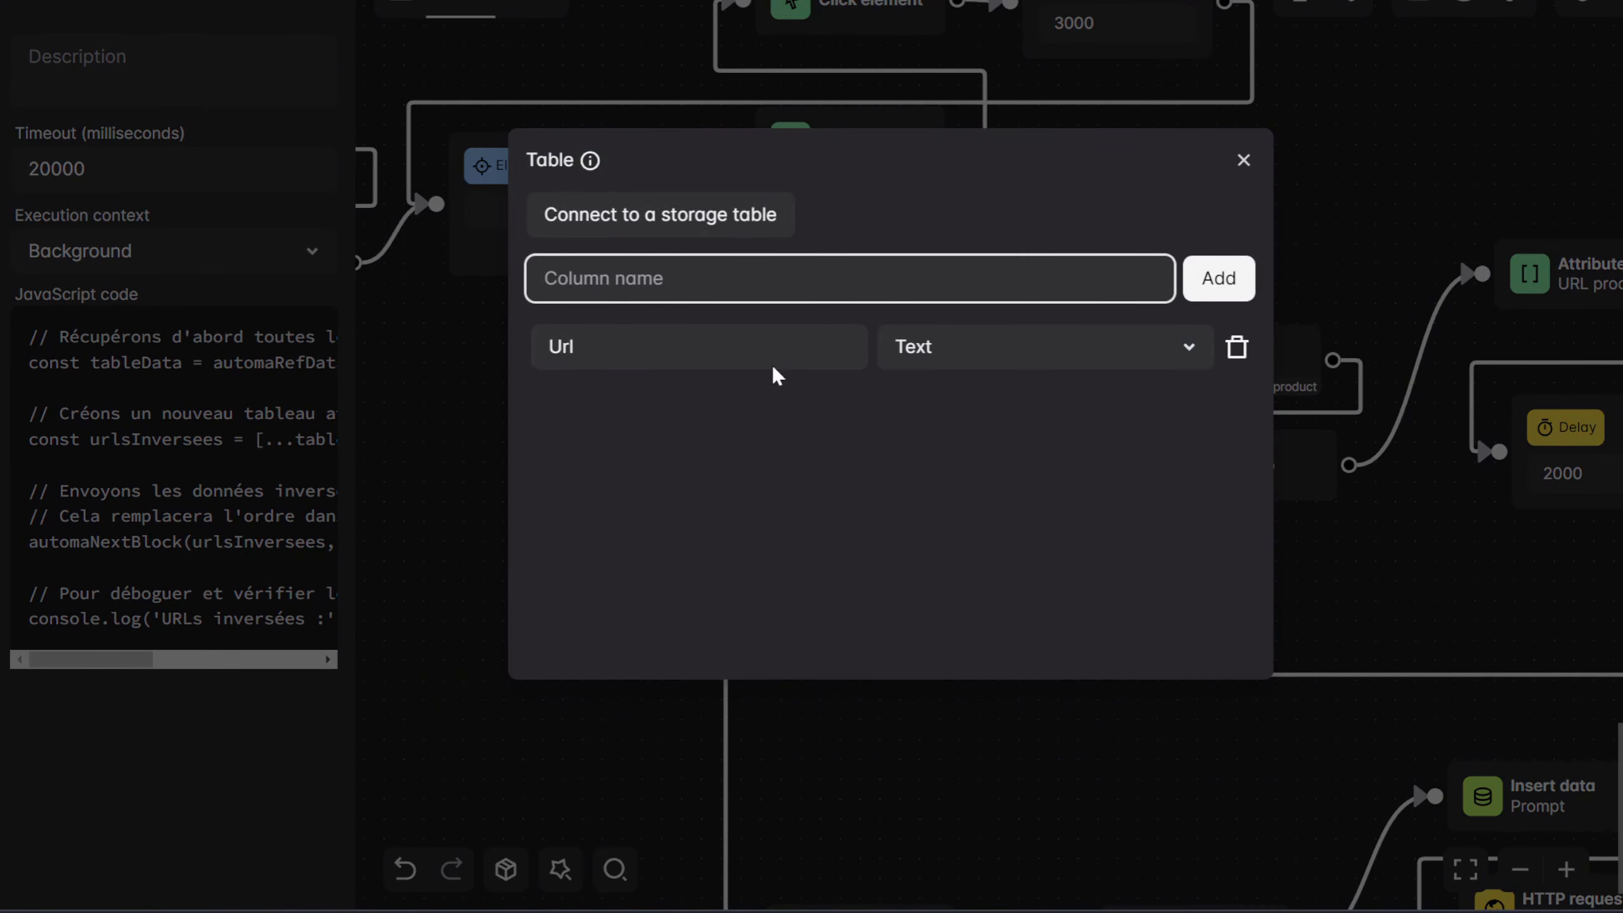
{"action": "left_click", "coordinate": [1241, 161]}
{"action": "double_click", "coordinate": [867, 388]}
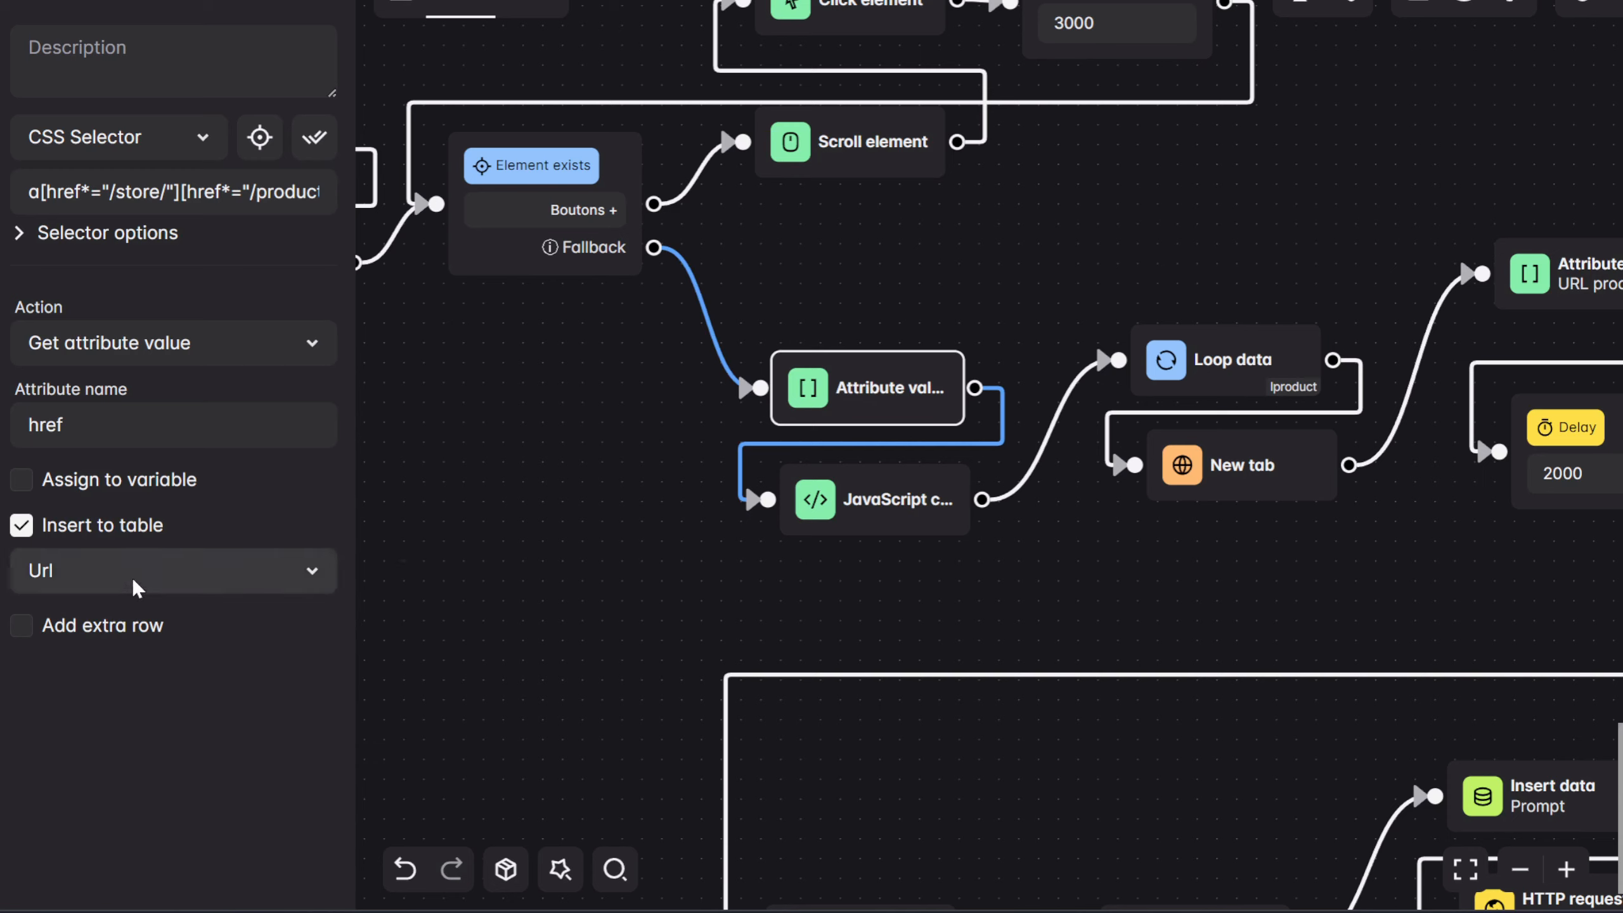
Review the settings of the upper Loop data block and find the loop breakpoint that closes its loop
{"action": "scroll", "coordinate": [532, 562], "scroll_direction": "right", "scroll_amount": 4}
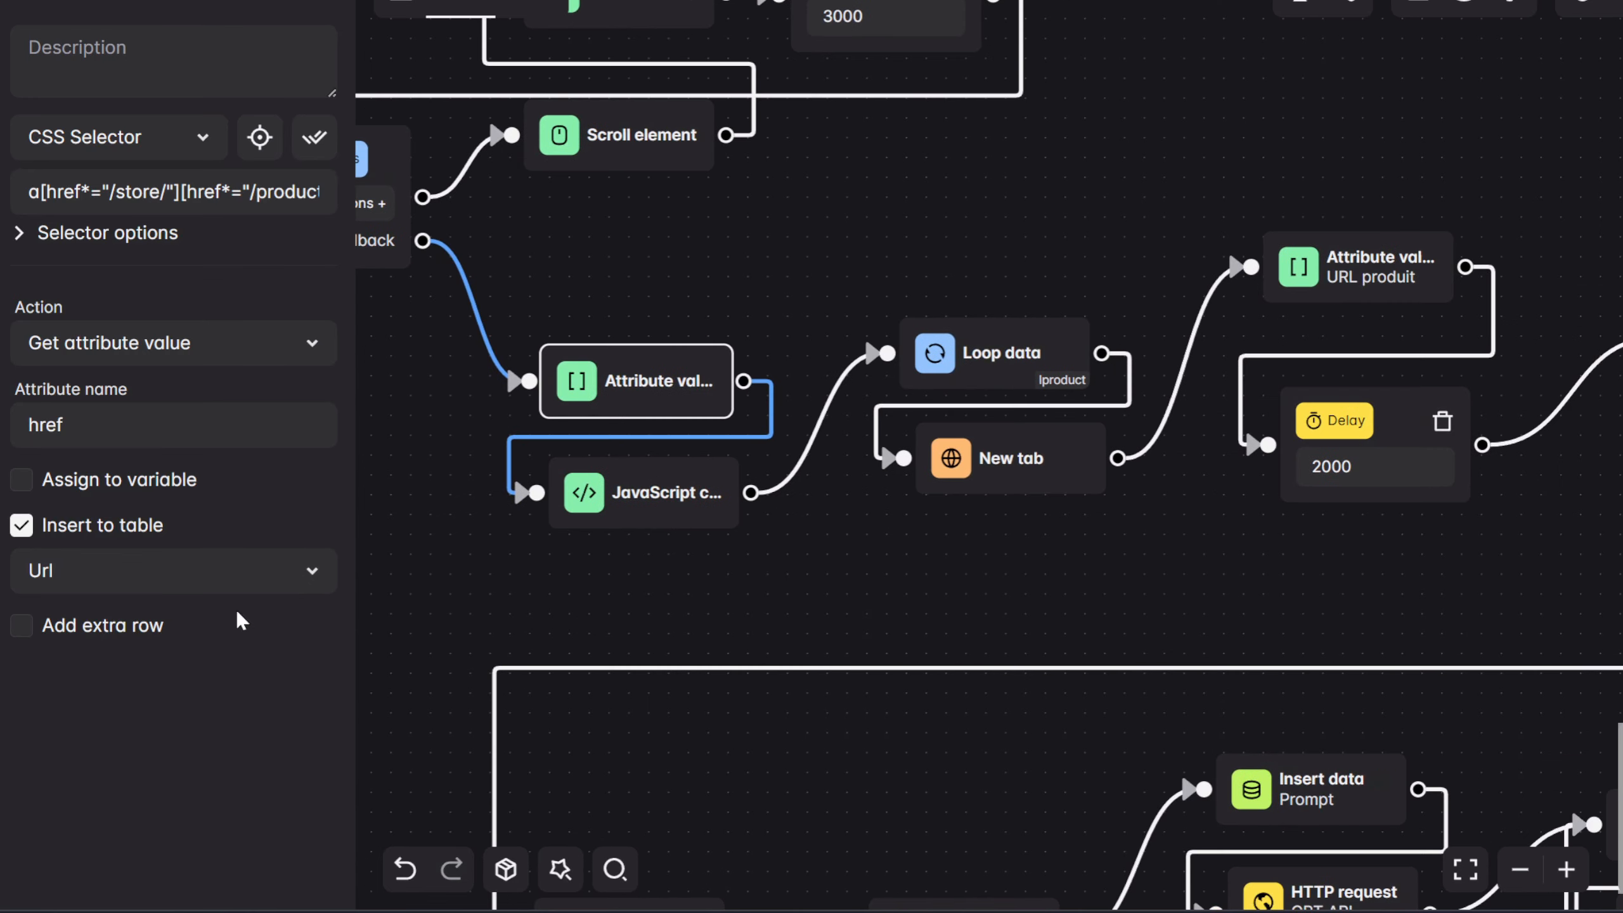
{"action": "scroll", "coordinate": [703, 583], "scroll_direction": "right", "scroll_amount": 3}
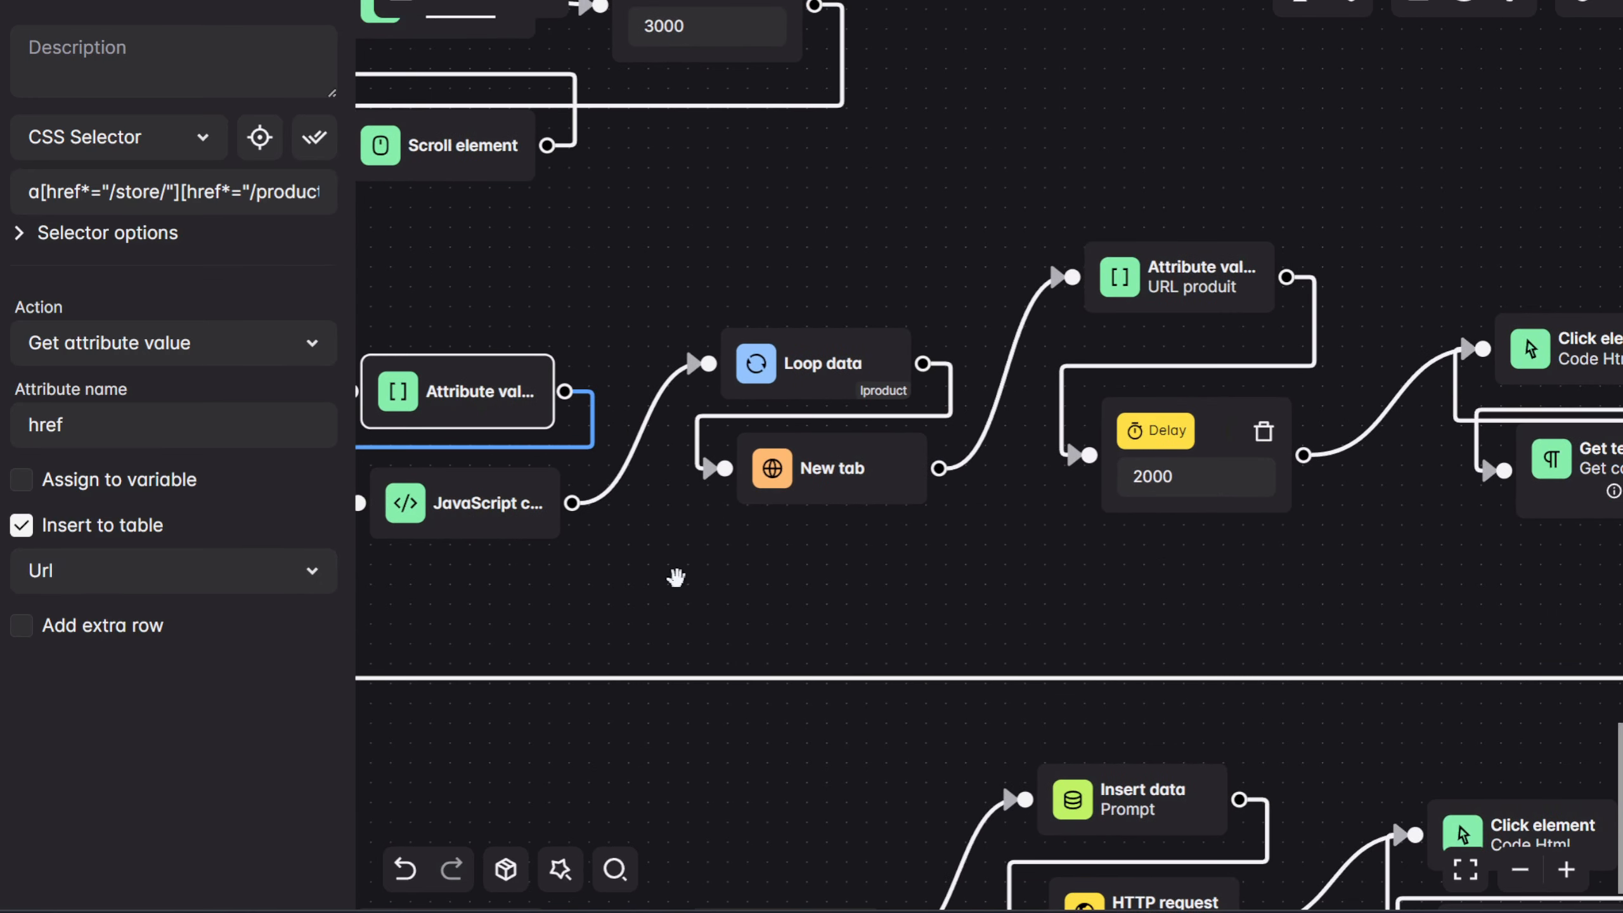
{"action": "mouse_move", "coordinate": [792, 366]}
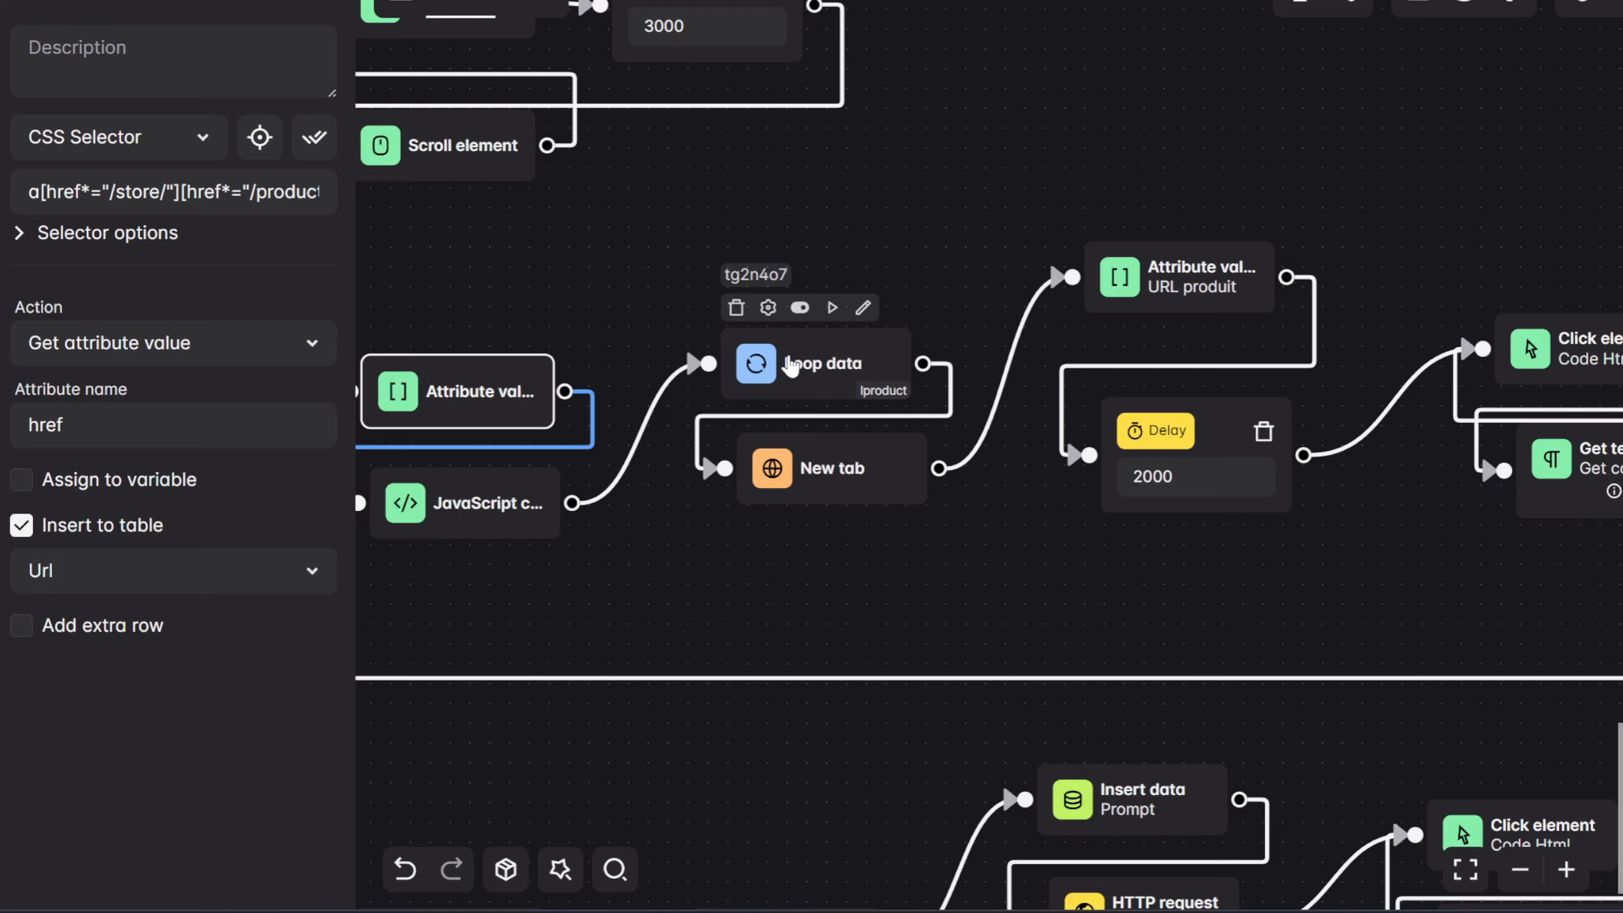
{"action": "left_click", "coordinate": [791, 365]}
{"action": "scroll", "coordinate": [1432, 525], "scroll_direction": "right", "scroll_amount": 10}
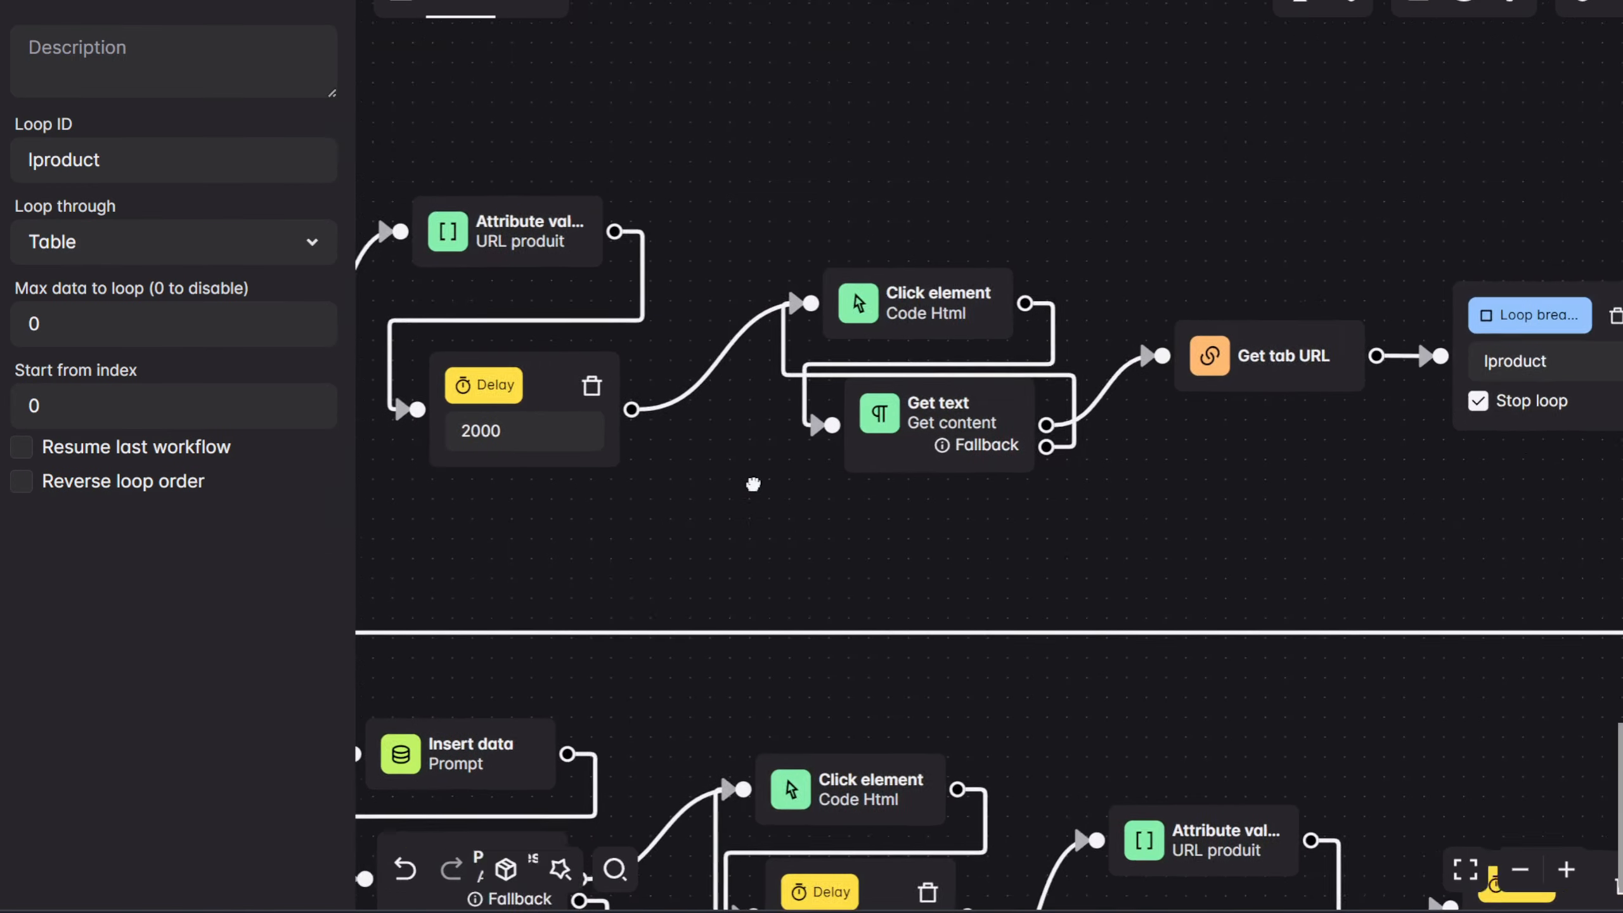
{"action": "left_click_drag", "start_coordinate": [1286, 483], "coordinate": [1259, 481]}
{"action": "left_click", "coordinate": [1341, 439]}
{"action": "left_click_drag", "start_coordinate": [772, 573], "coordinate": [1033, 537]}
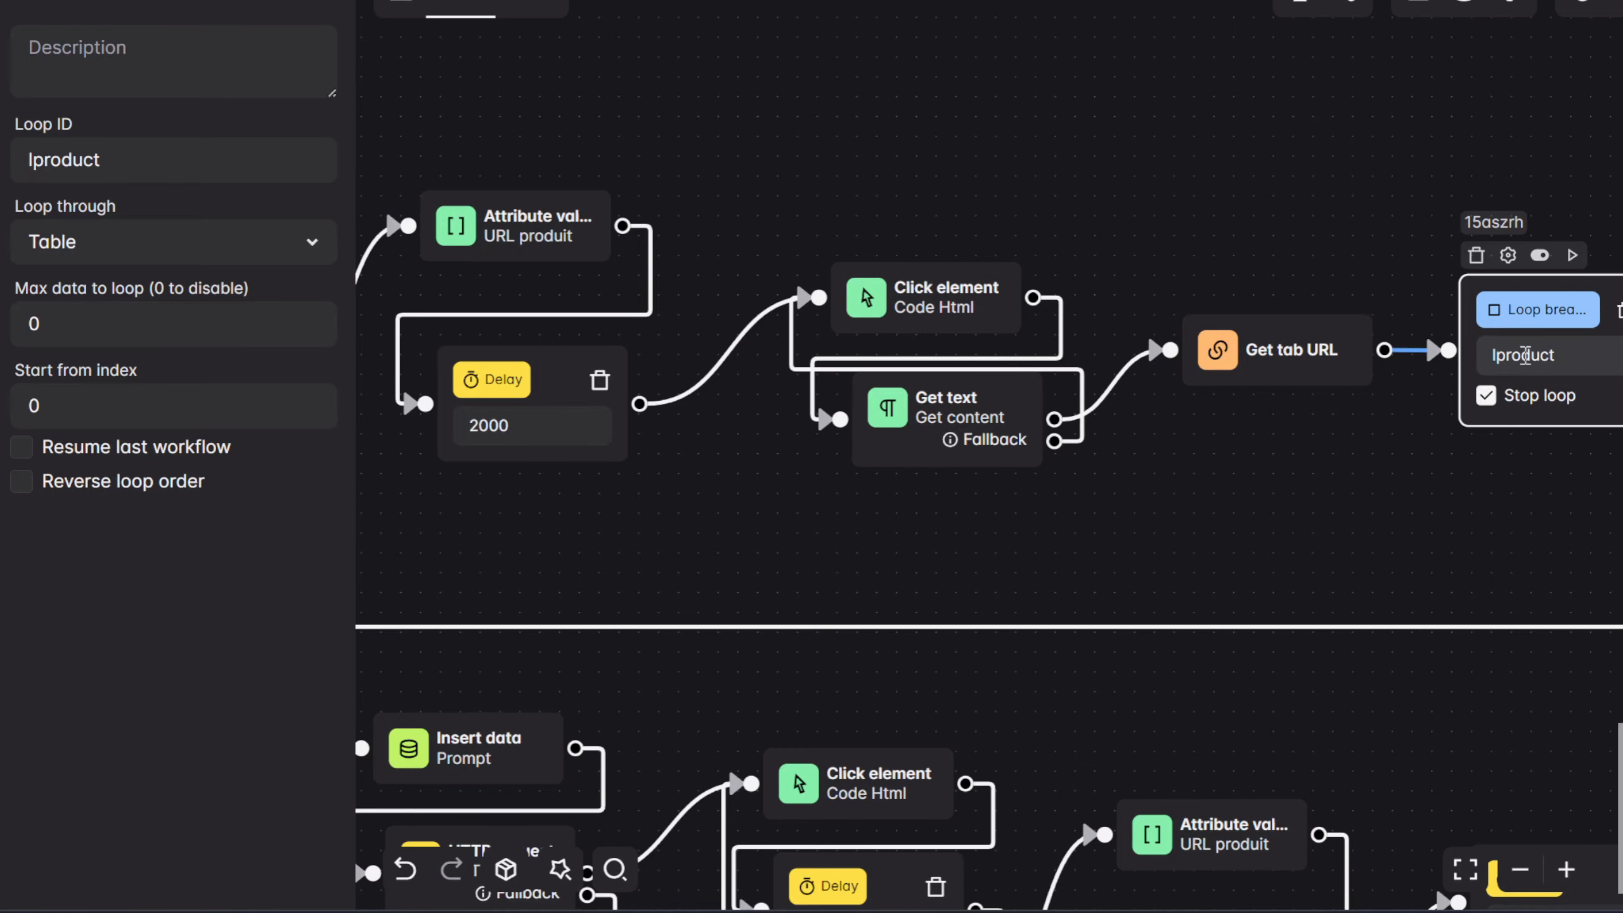
Trace the upper product loop from Loop data to Get text, and compare it with the second loop below
{"action": "scroll", "coordinate": [1047, 464], "scroll_direction": "left", "scroll_amount": 10}
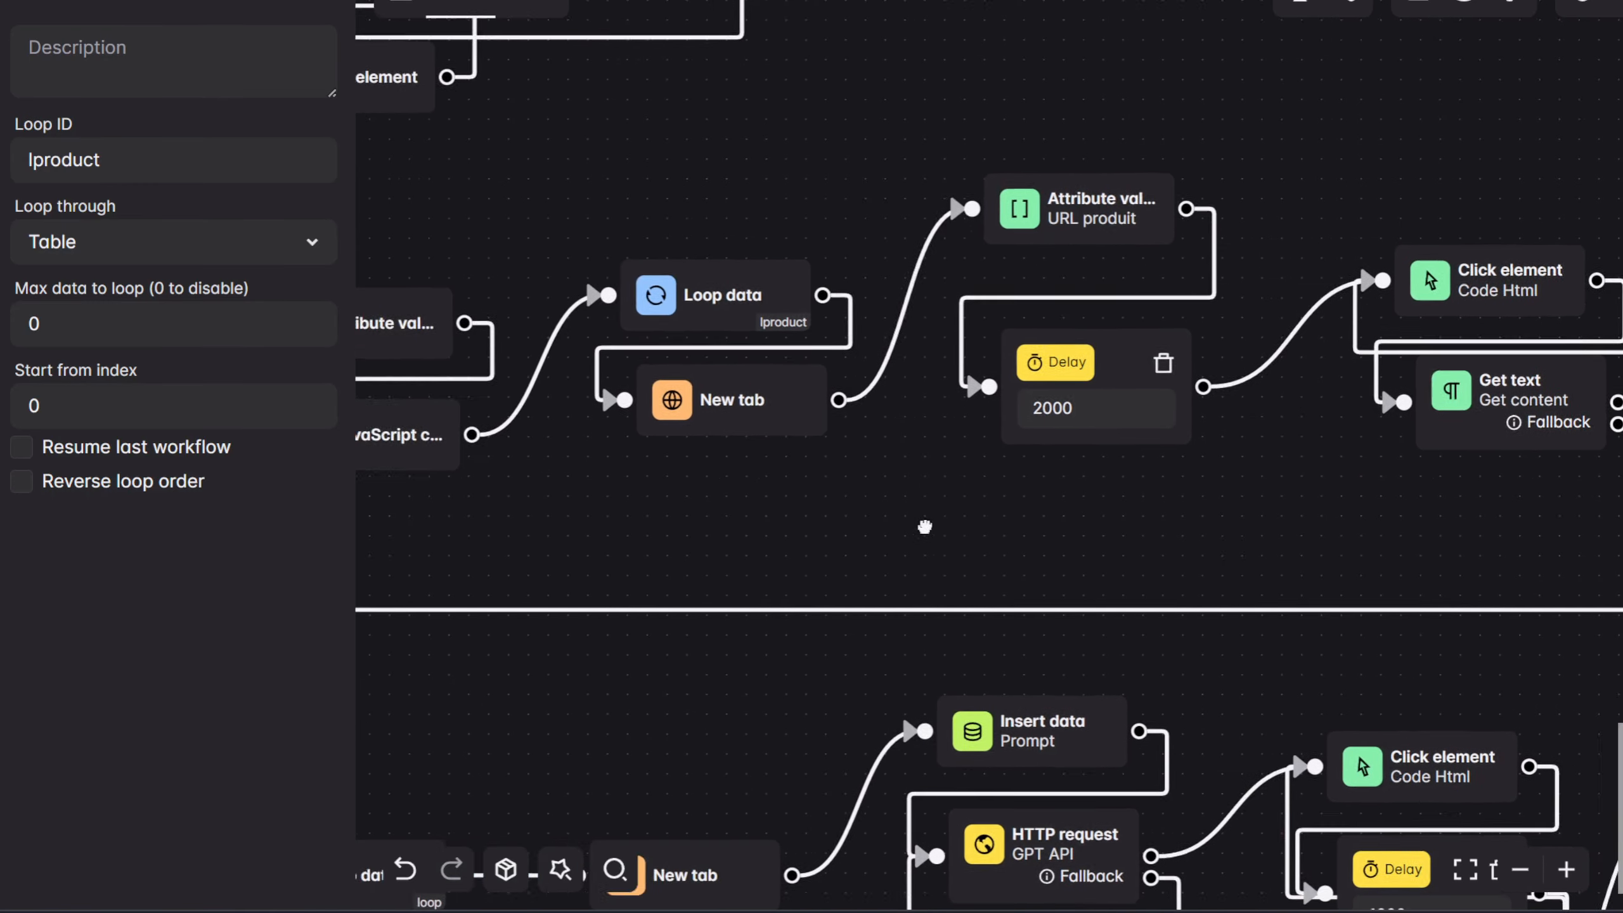
{"action": "scroll", "coordinate": [1275, 510], "scroll_direction": "right", "scroll_amount": 7}
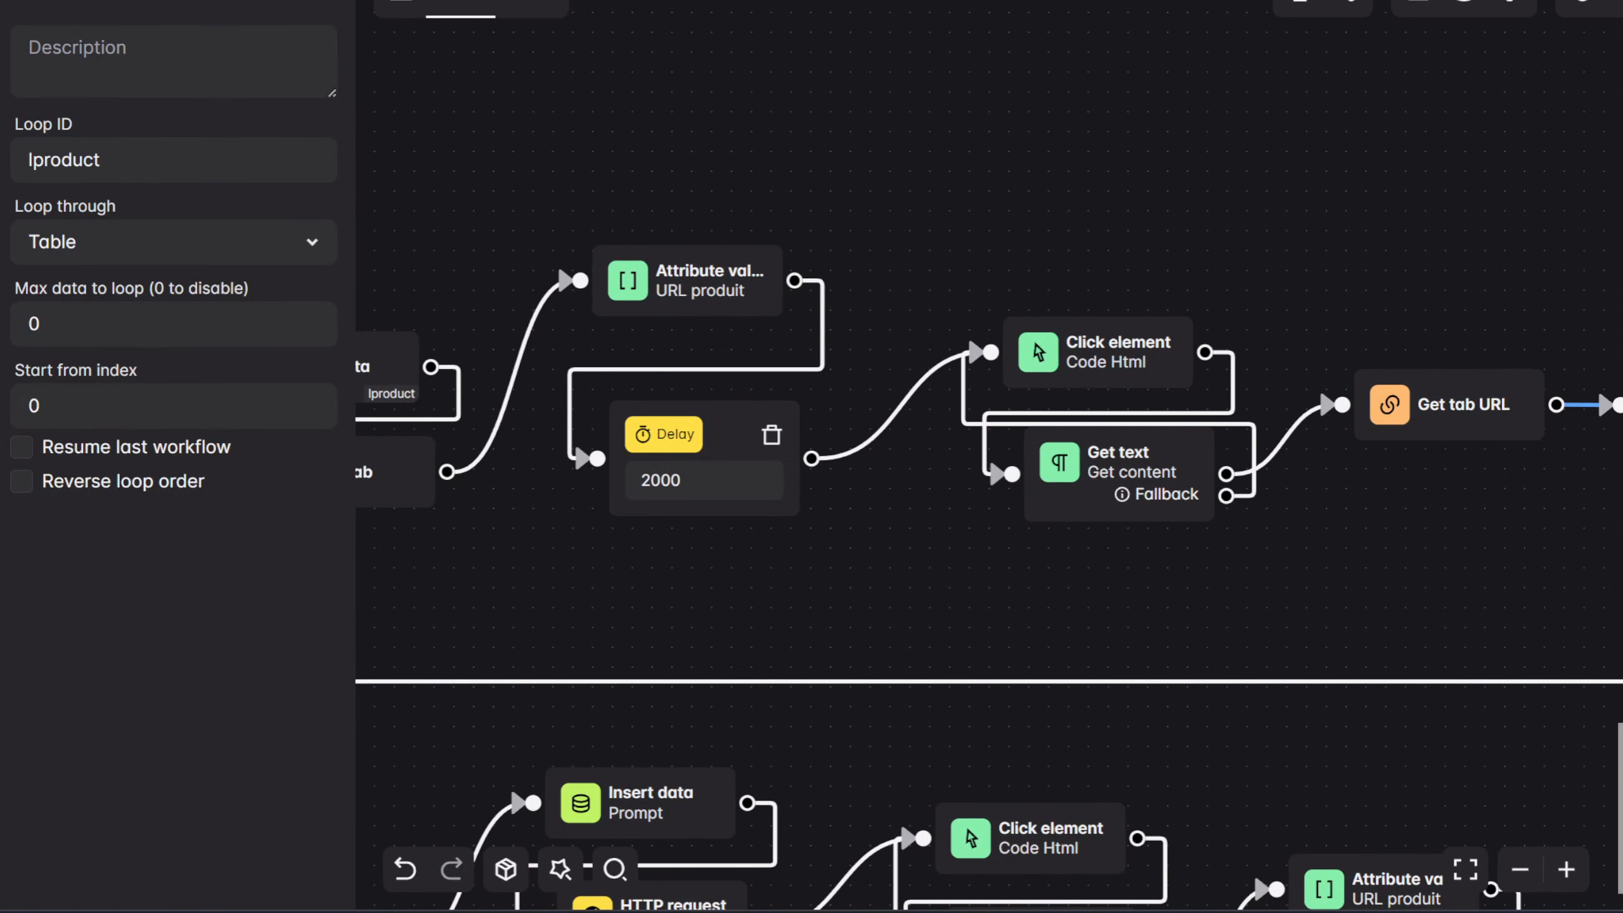
{"action": "scroll", "coordinate": [790, 555], "scroll_direction": "left", "scroll_amount": 6}
{"action": "scroll", "coordinate": [790, 555], "scroll_direction": "right", "scroll_amount": 3}
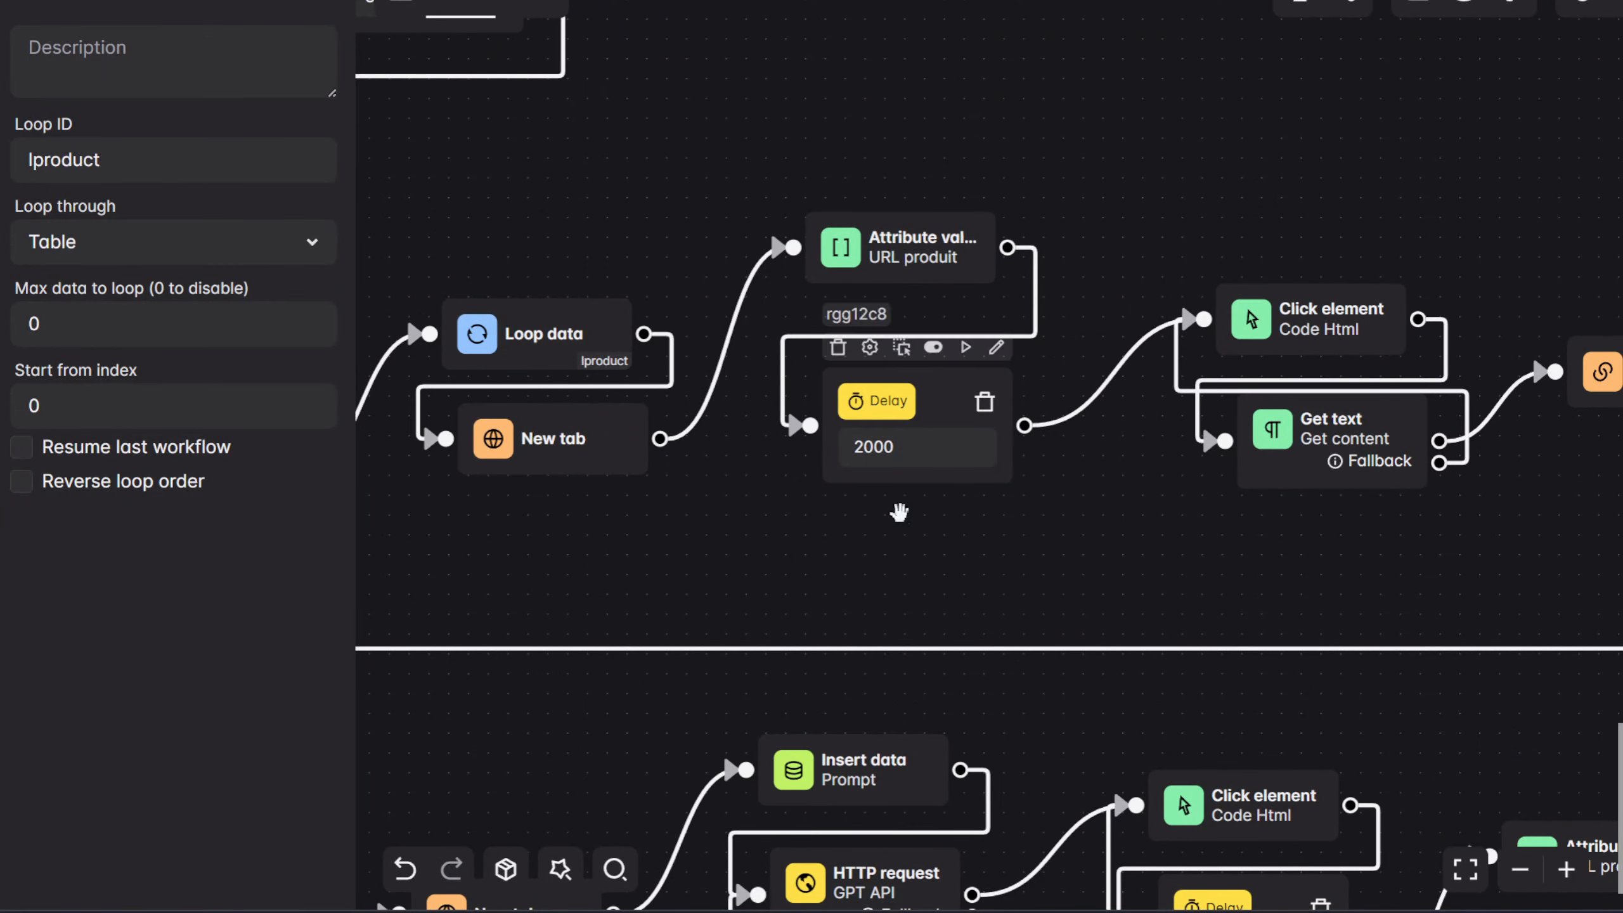
{"action": "scroll", "coordinate": [1142, 578], "scroll_direction": "left", "scroll_amount": 7}
{"action": "left_click_drag", "start_coordinate": [1143, 579], "coordinate": [1029, 583]}
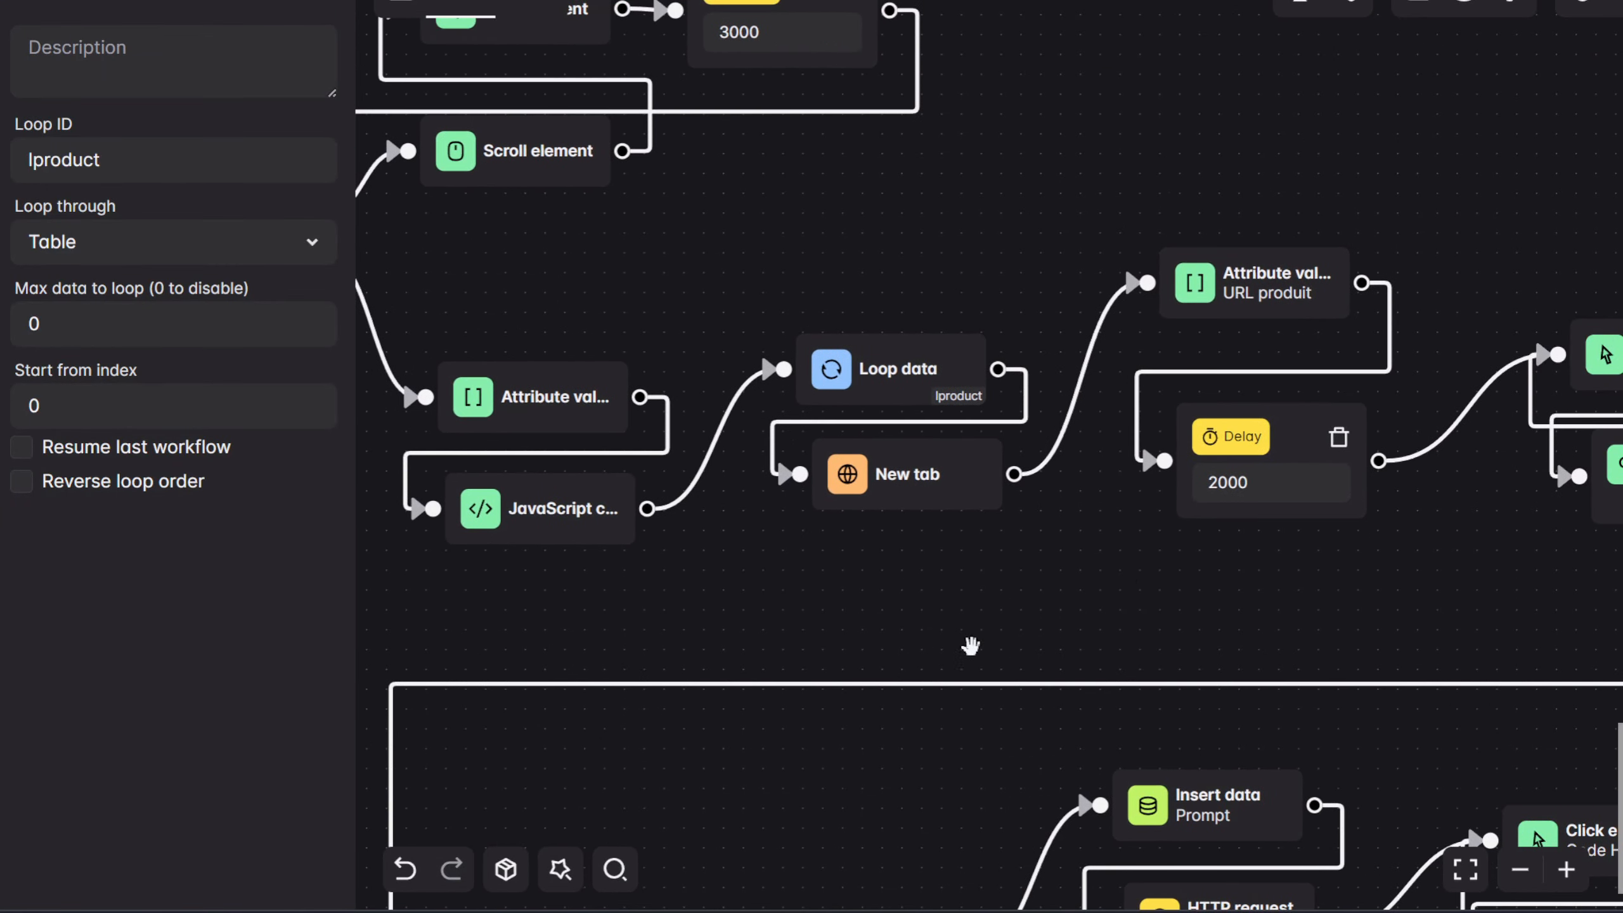
{"action": "mouse_move", "coordinate": [1041, 910]}
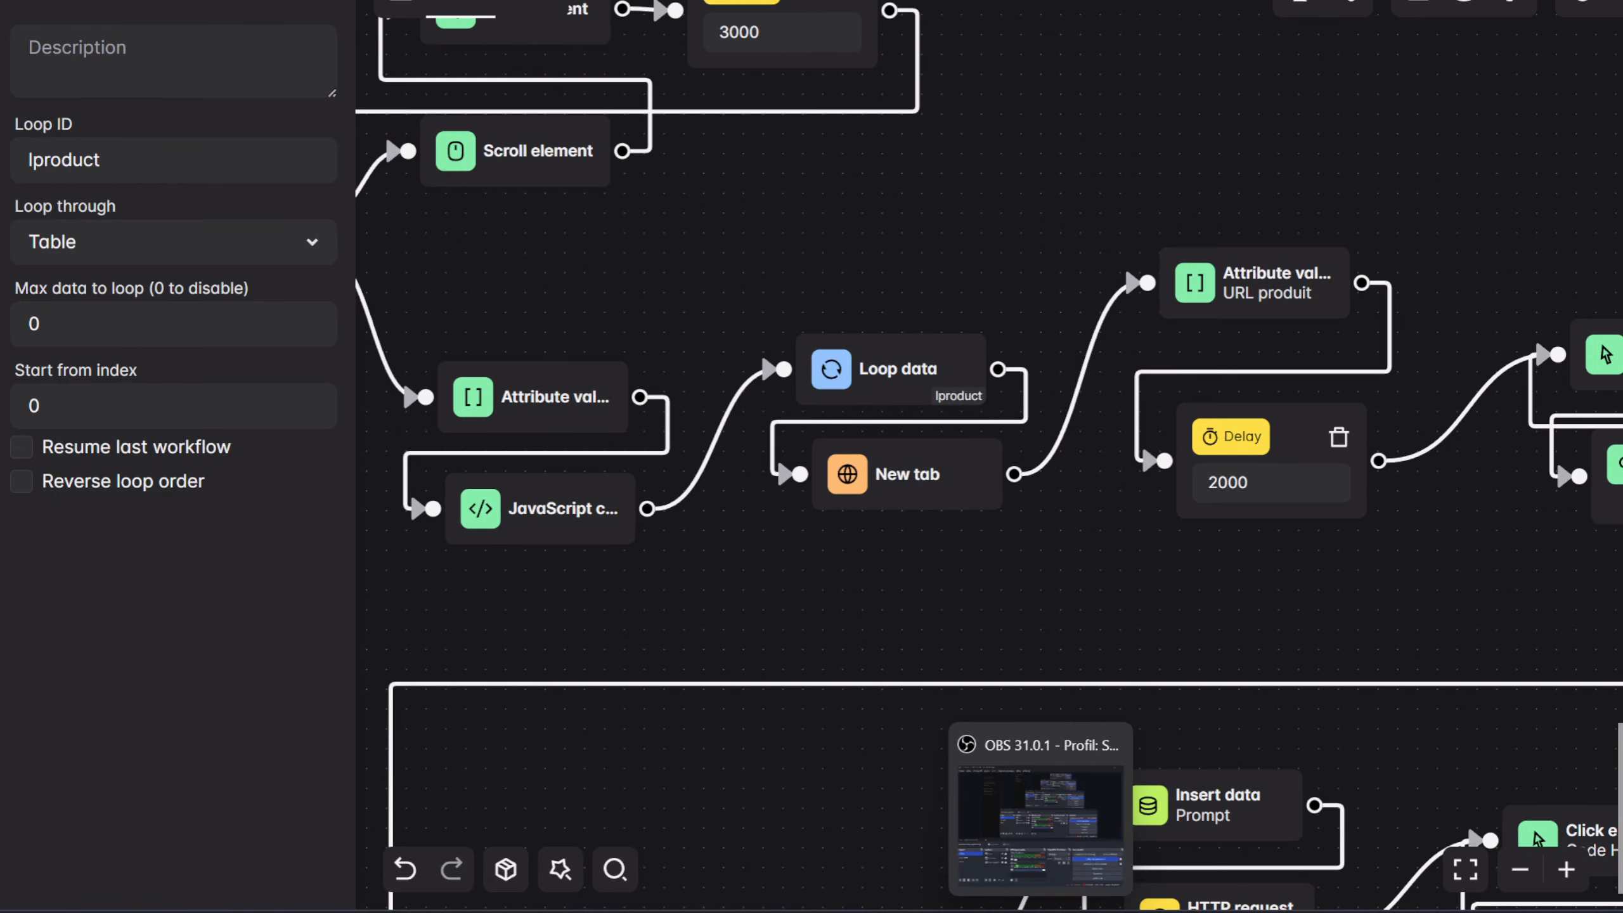
{"action": "scroll", "coordinate": [978, 609], "scroll_direction": "left", "scroll_amount": 2}
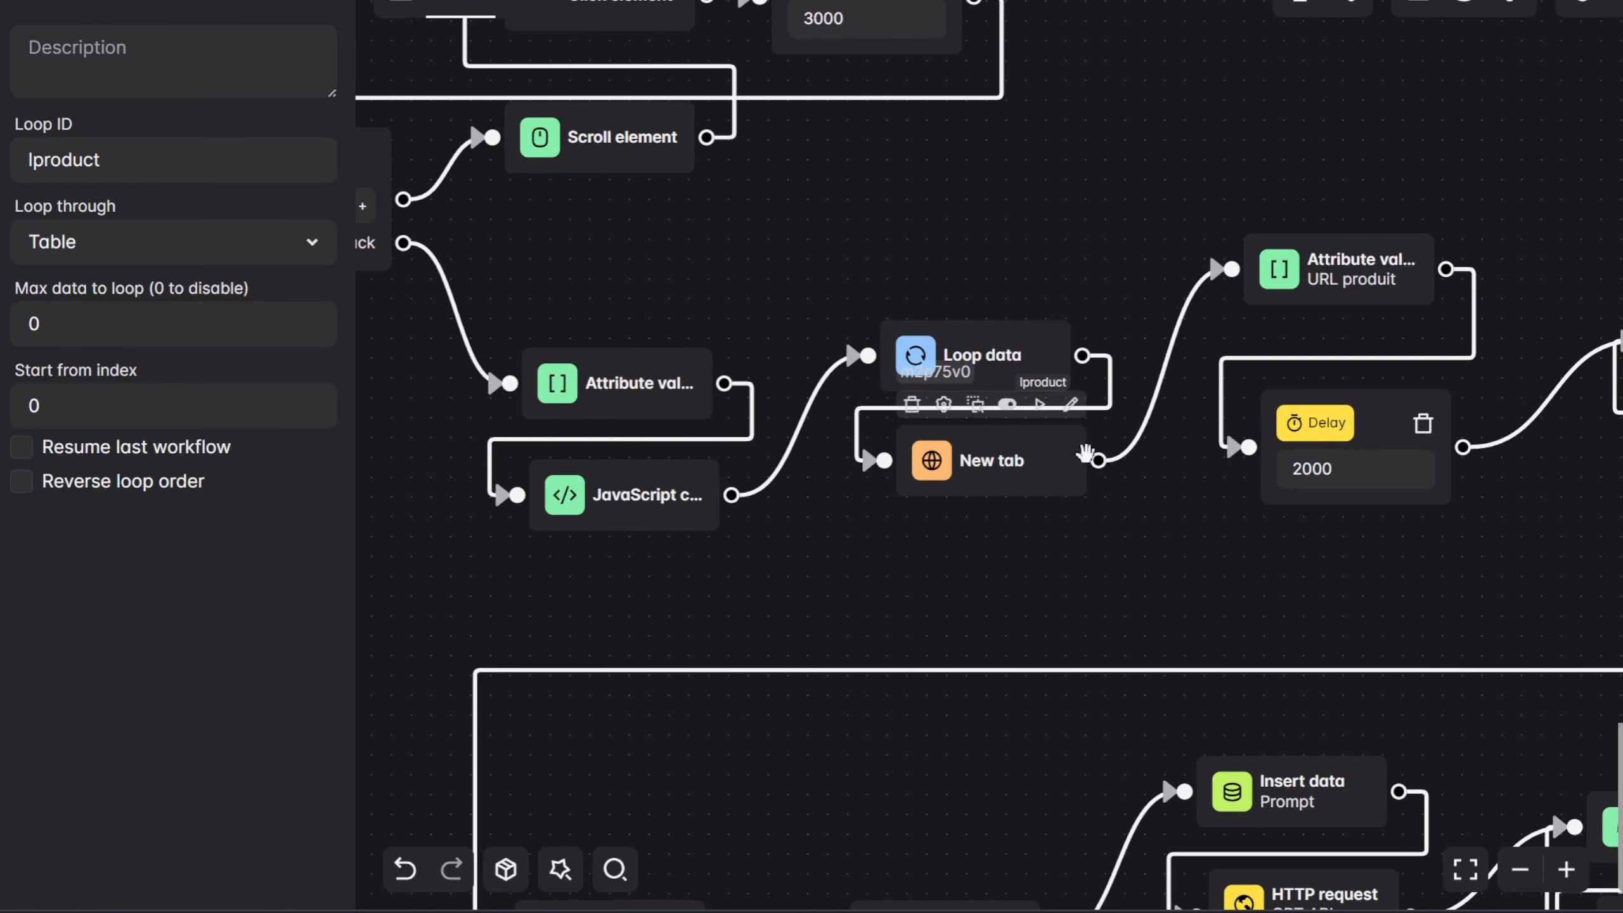
{"action": "scroll", "coordinate": [1184, 572], "scroll_direction": "right", "scroll_amount": 5}
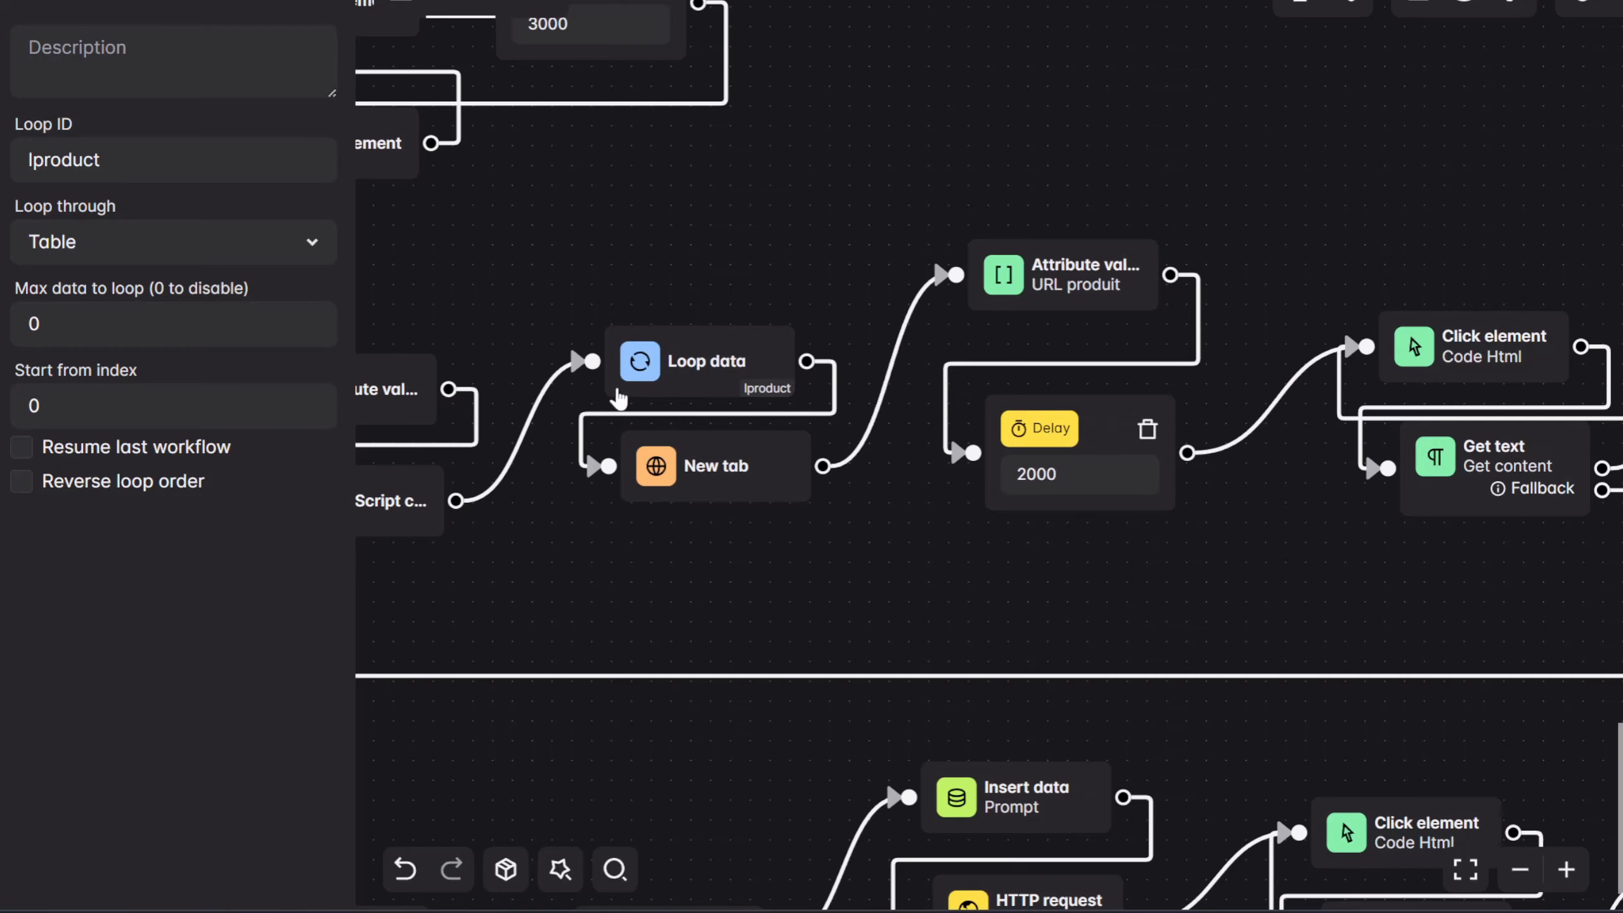
{"action": "left_click_drag", "start_coordinate": [804, 566], "coordinate": [998, 539]}
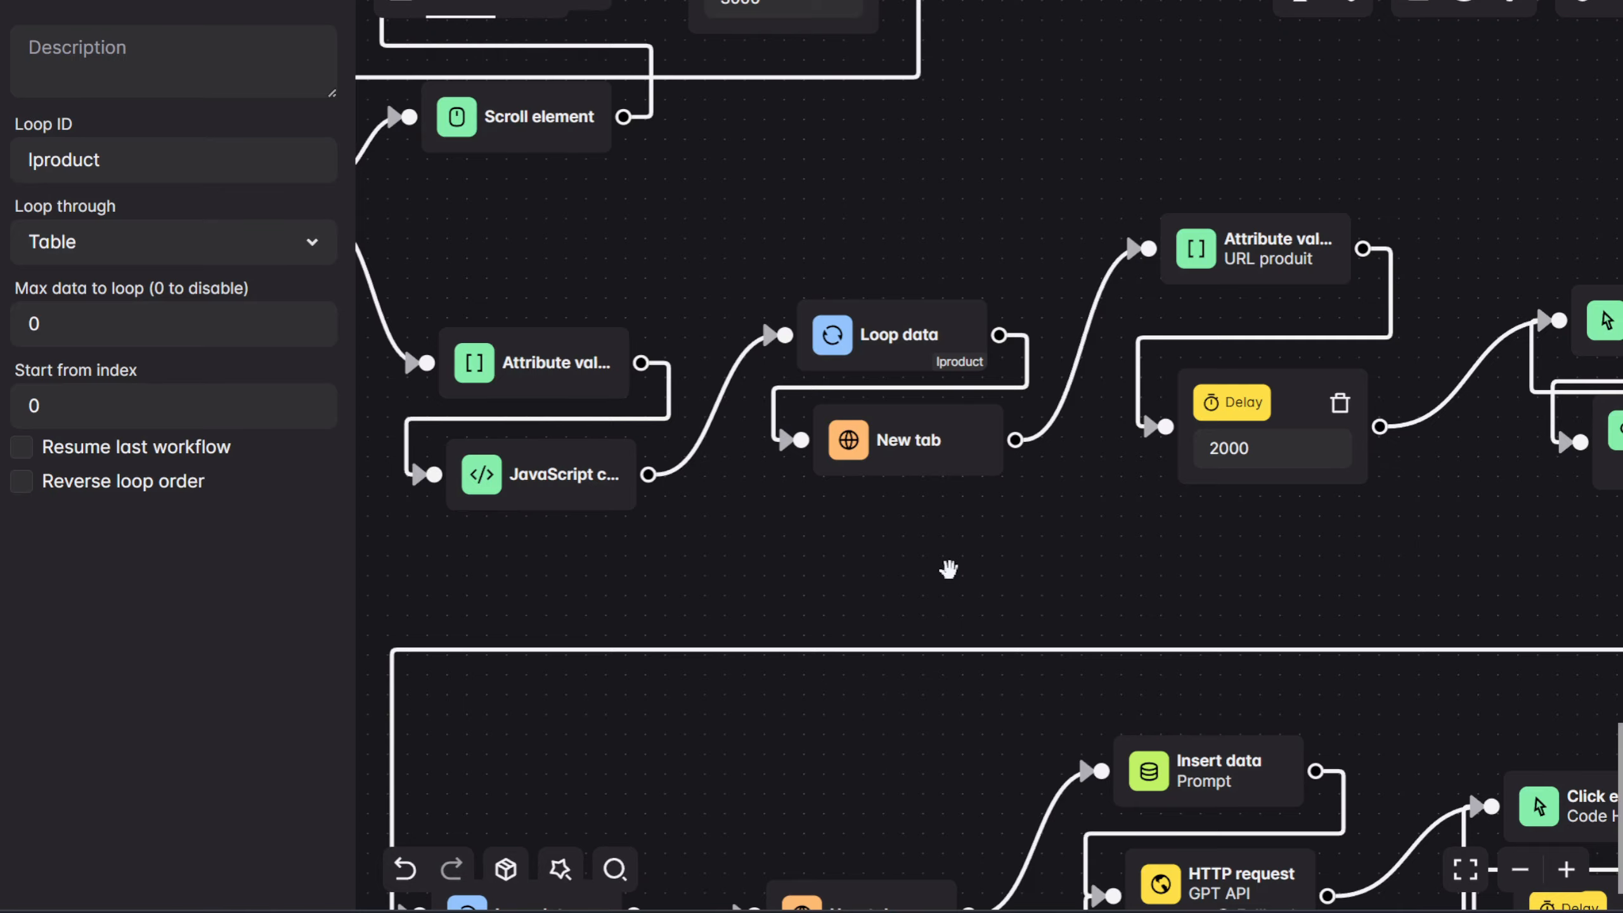
{"action": "scroll", "coordinate": [949, 568], "scroll_direction": "down", "scroll_amount": 5}
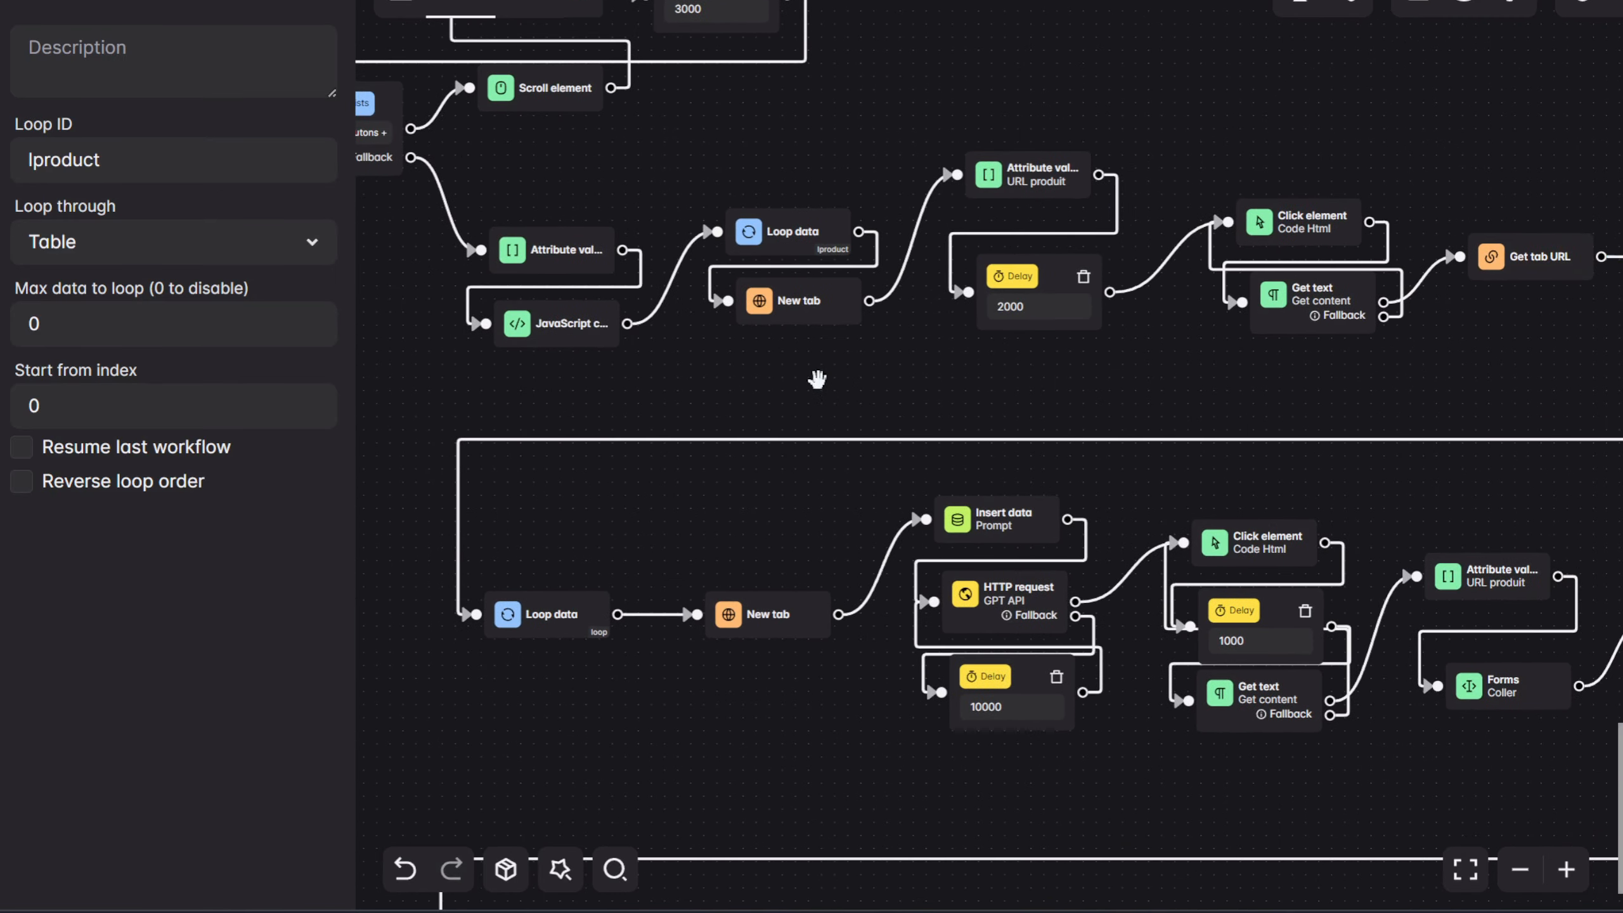
{"action": "scroll", "coordinate": [895, 471], "scroll_direction": "down", "scroll_amount": 1}
{"action": "scroll", "coordinate": [847, 439], "scroll_direction": "up", "scroll_amount": 3}
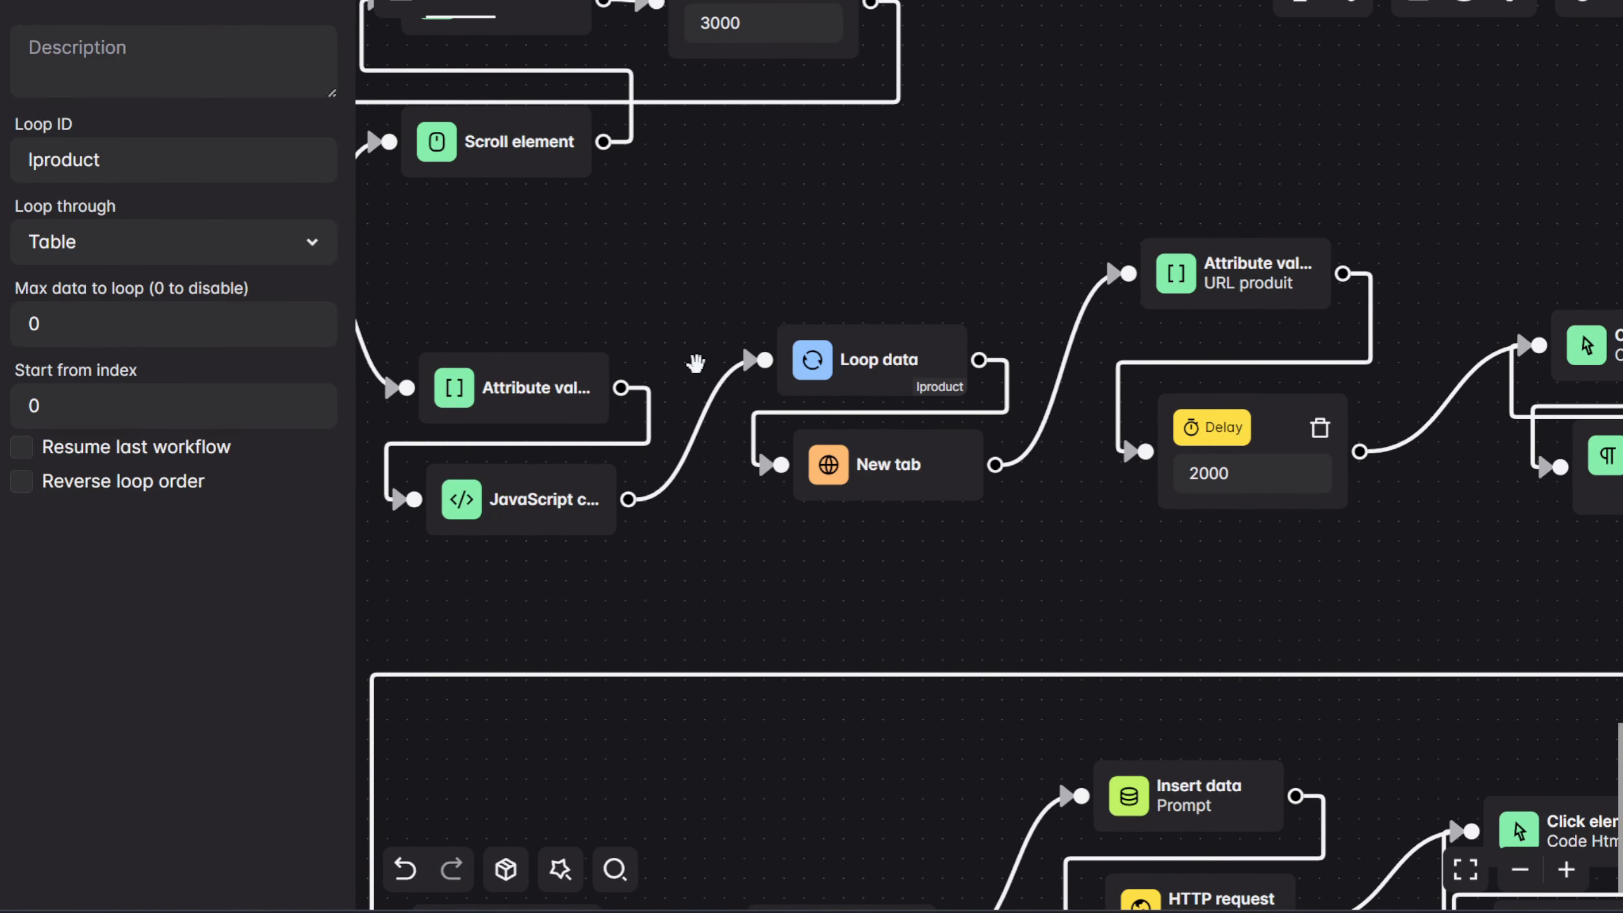
Recheck the upper Loop data block's loop ID and data source against the blocks inside its loop
{"action": "left_click", "coordinate": [829, 366]}
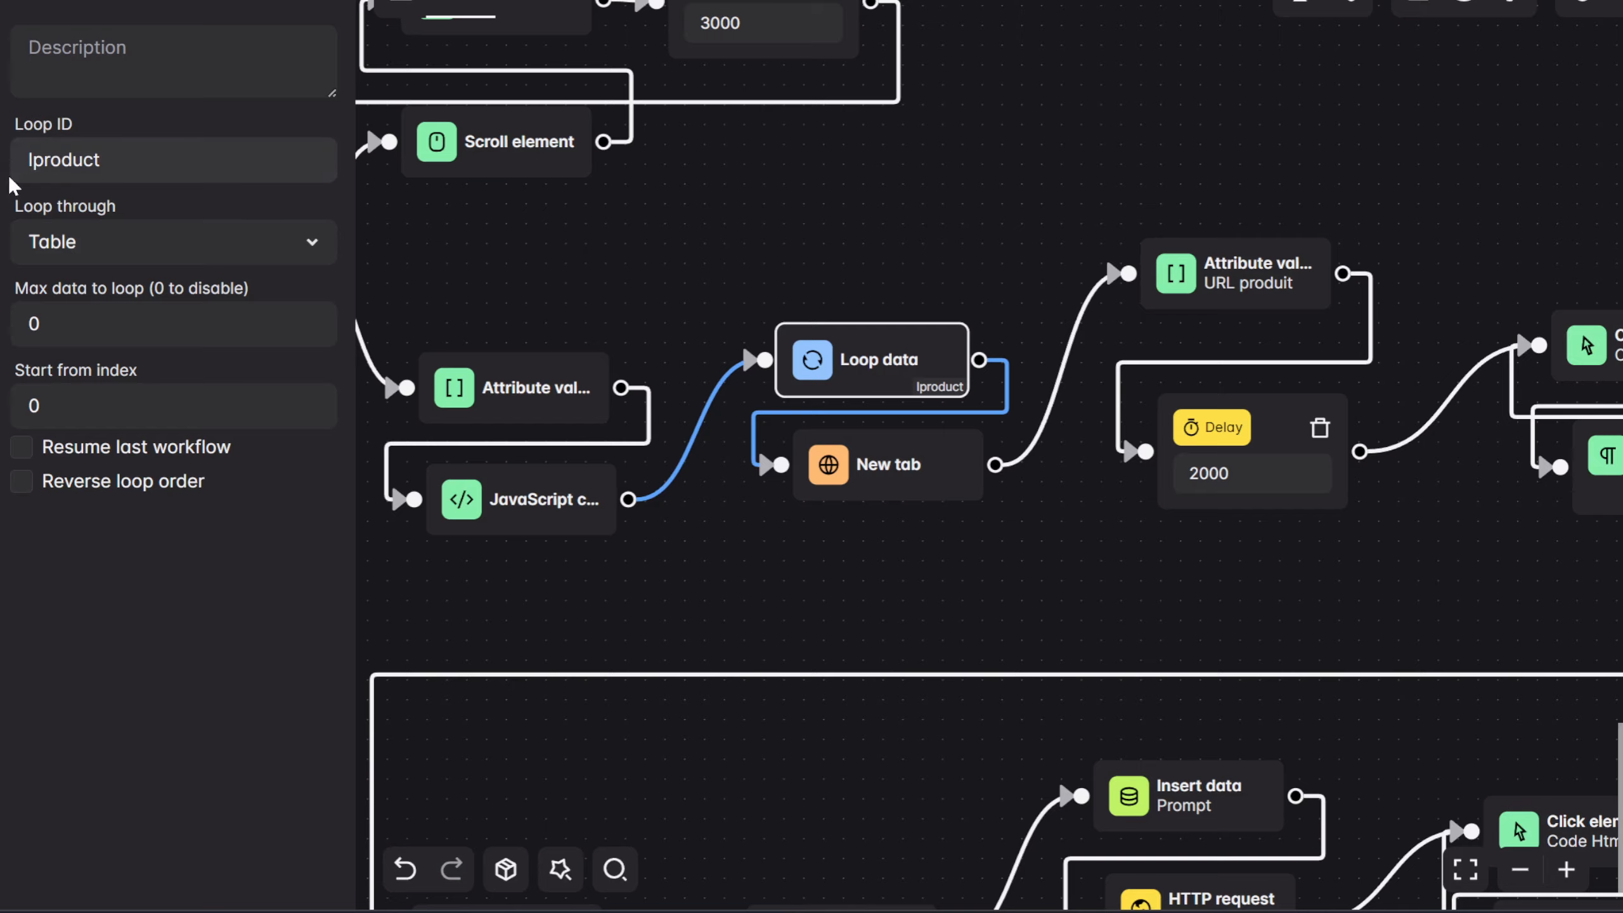
{"action": "left_click_drag", "start_coordinate": [1367, 550], "coordinate": [853, 472]}
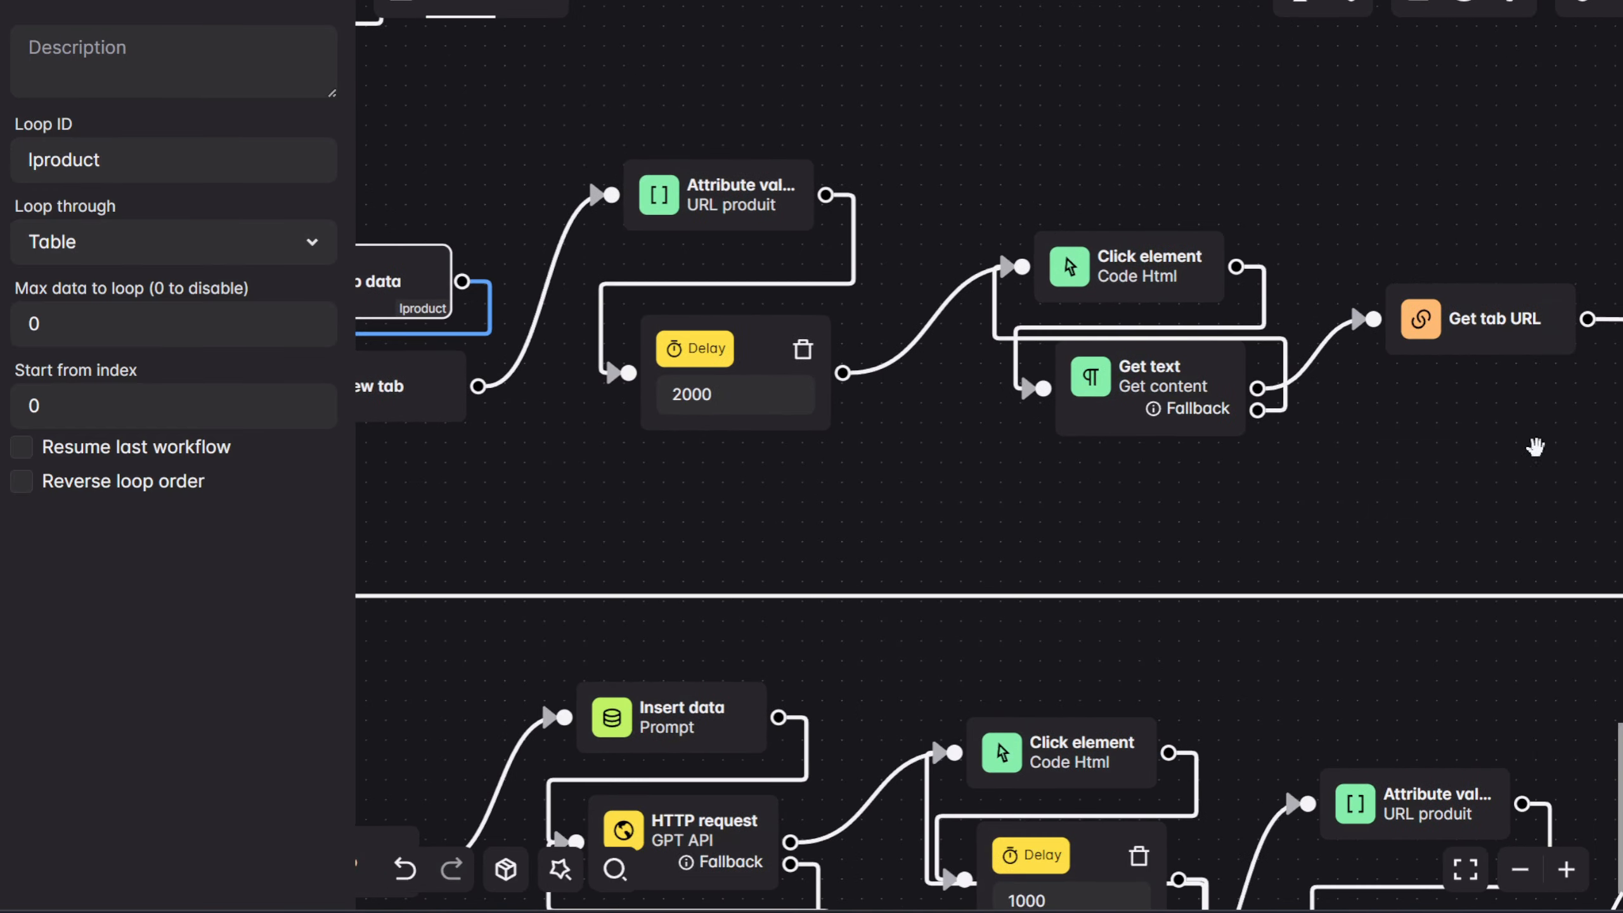
{"action": "left_click_drag", "start_coordinate": [1535, 446], "coordinate": [1264, 492]}
{"action": "left_click_drag", "start_coordinate": [686, 508], "coordinate": [1312, 517]}
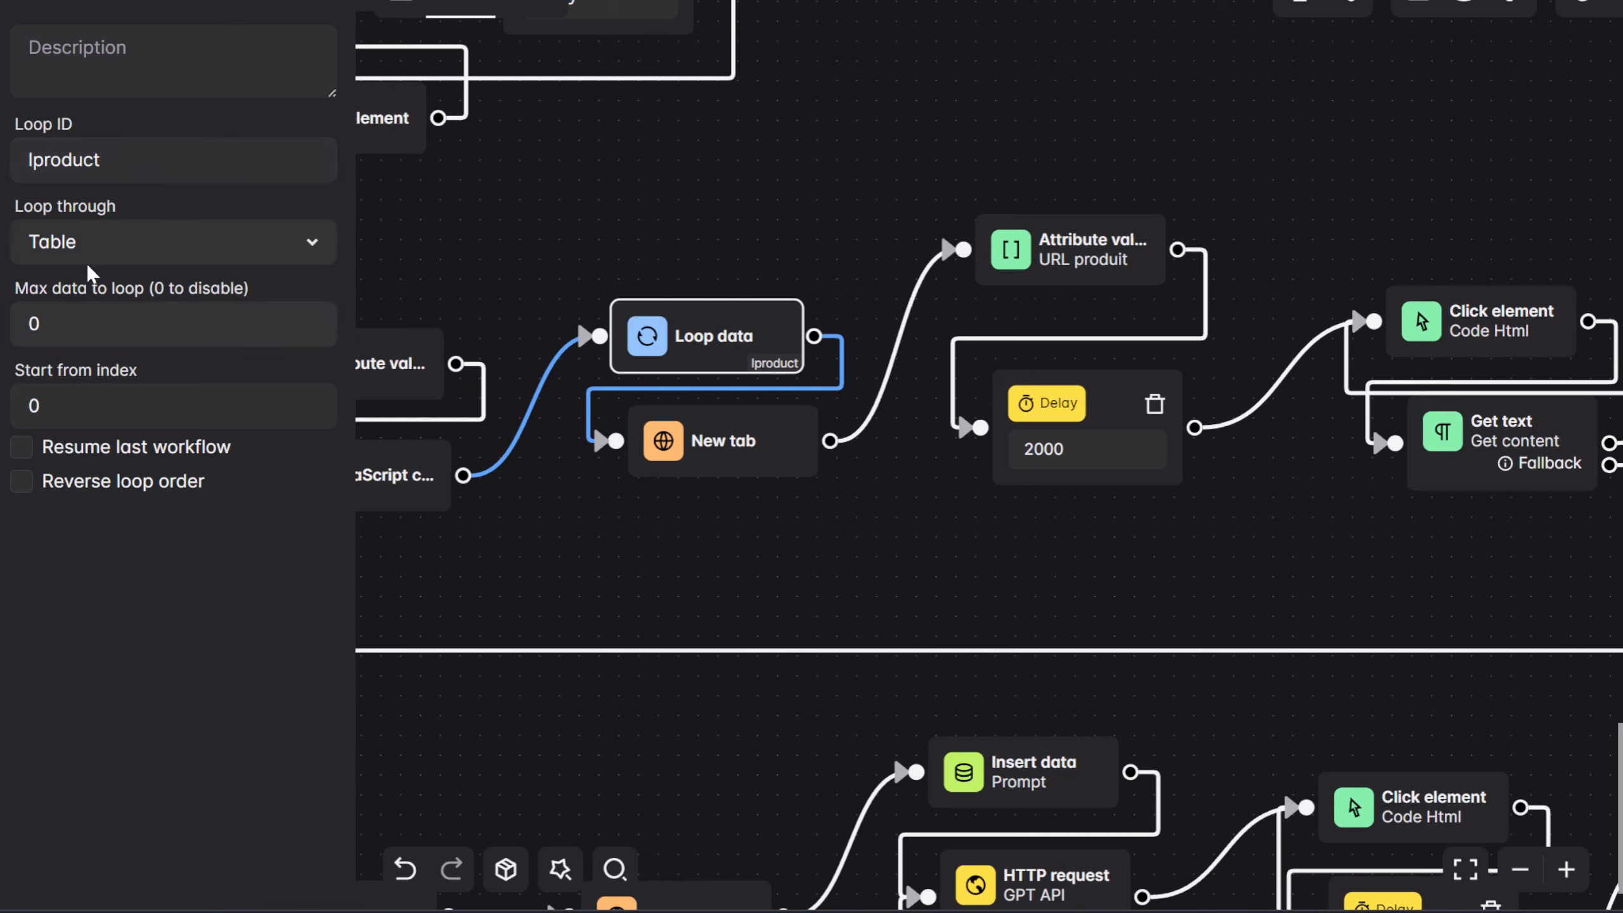
{"action": "left_click_drag", "start_coordinate": [725, 535], "coordinate": [840, 515]}
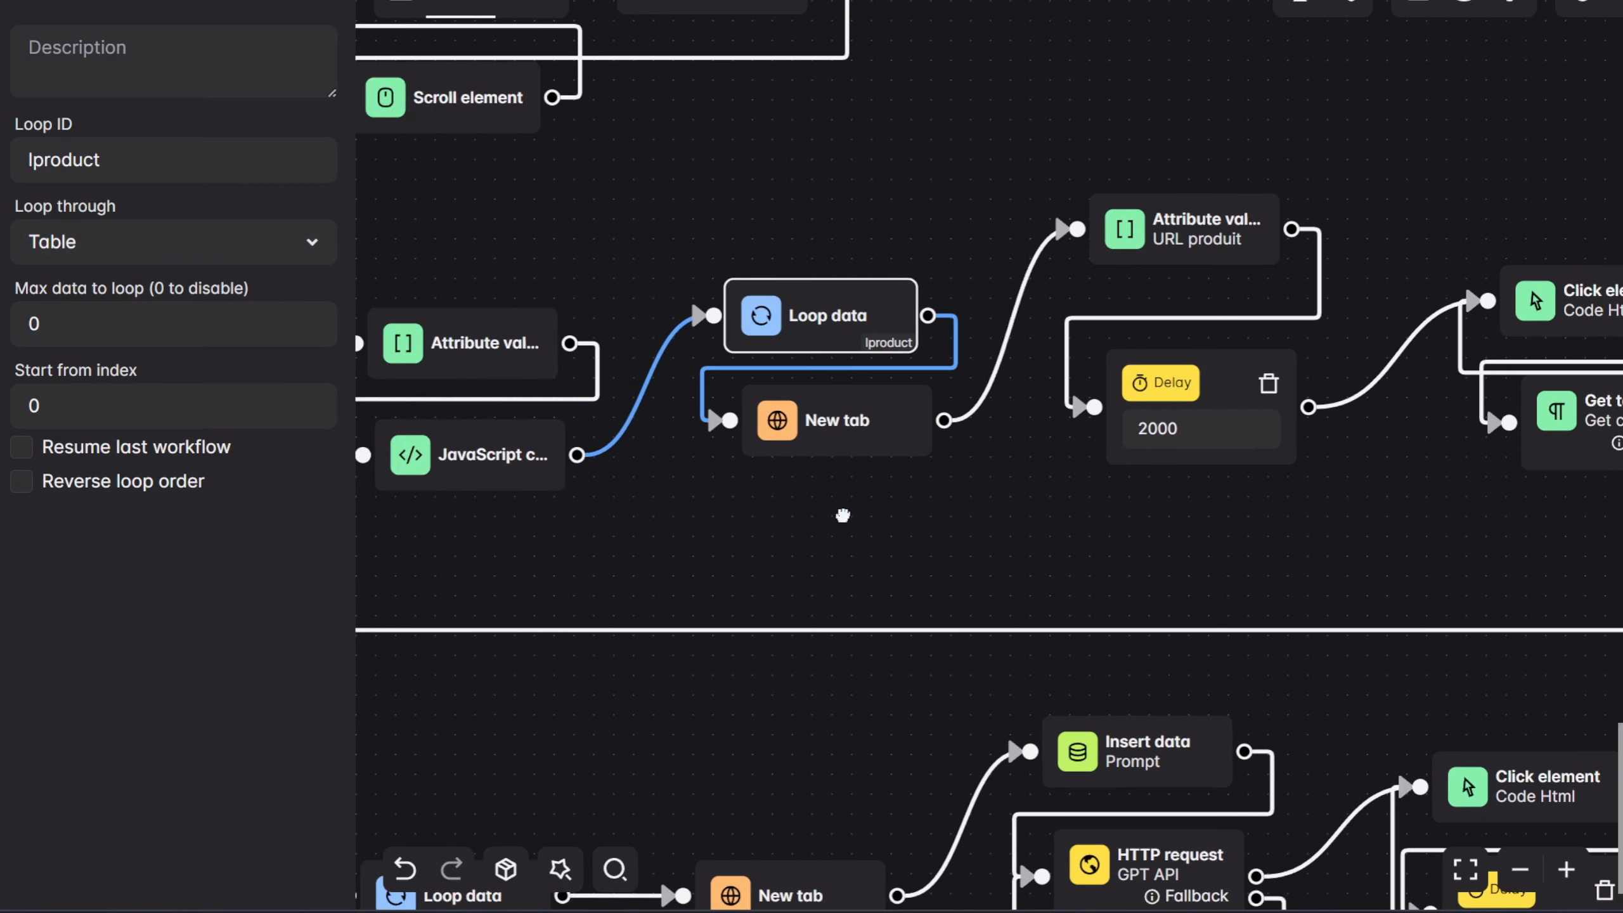
Examine the New tab block after the upper Loop data, especially the loop variable used as its URL
{"action": "left_click", "coordinate": [813, 443]}
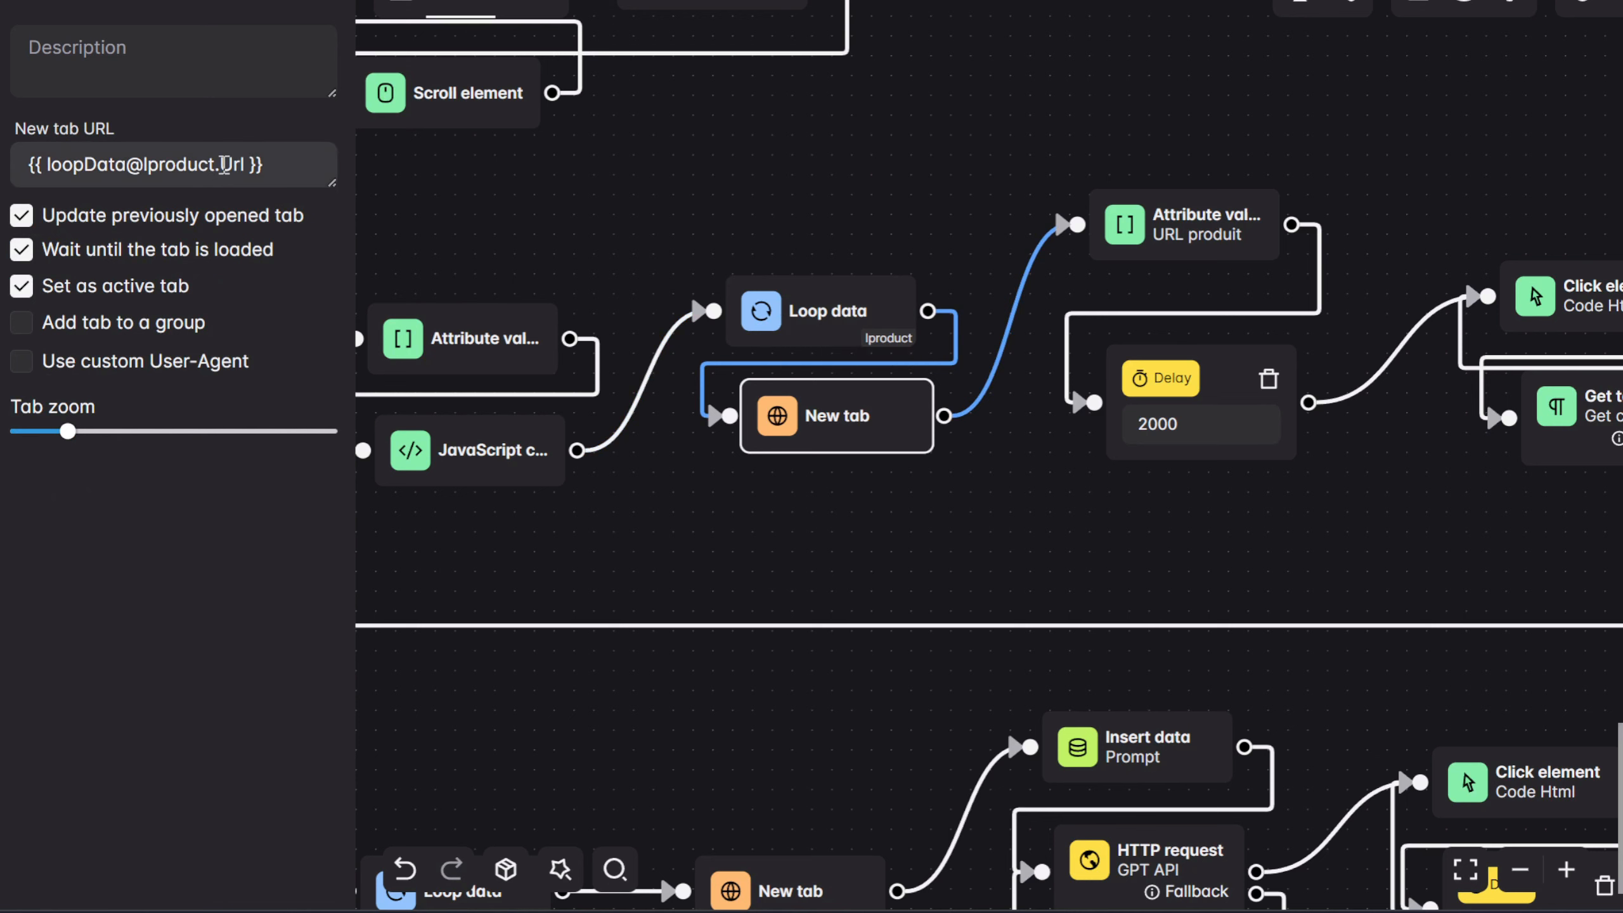
{"action": "double_click", "coordinate": [224, 164]}
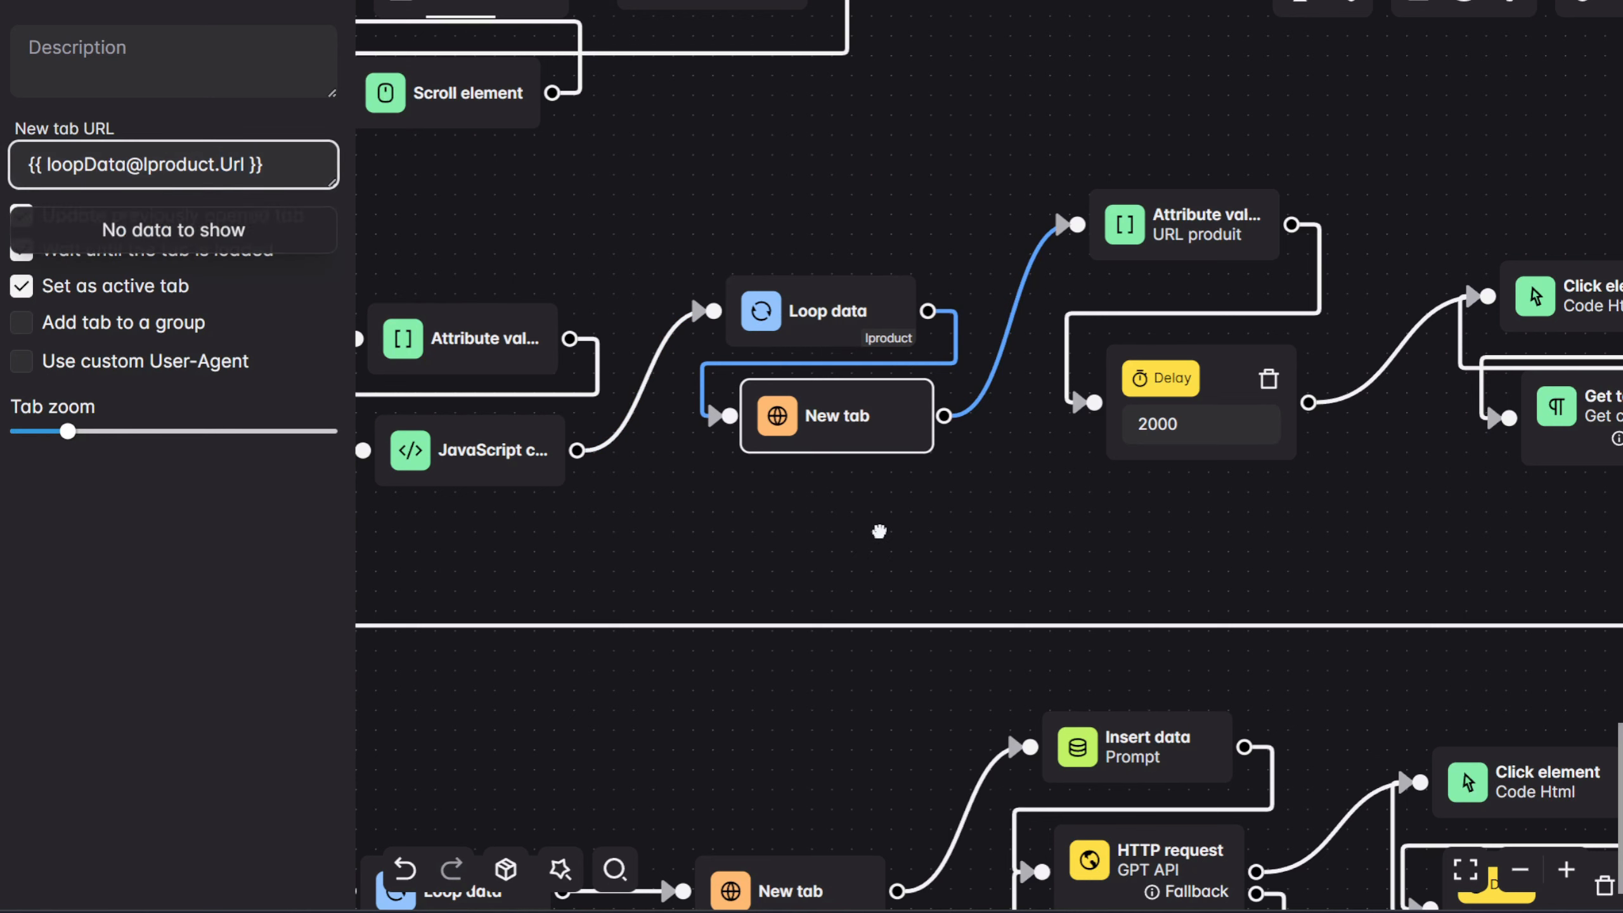
{"action": "left_click_drag", "start_coordinate": [876, 530], "coordinate": [640, 520]}
Follow the blocks after the upper New tab, from the "URL produit" attribute block through to Get tab URL
{"action": "mouse_move", "coordinate": [573, 315]}
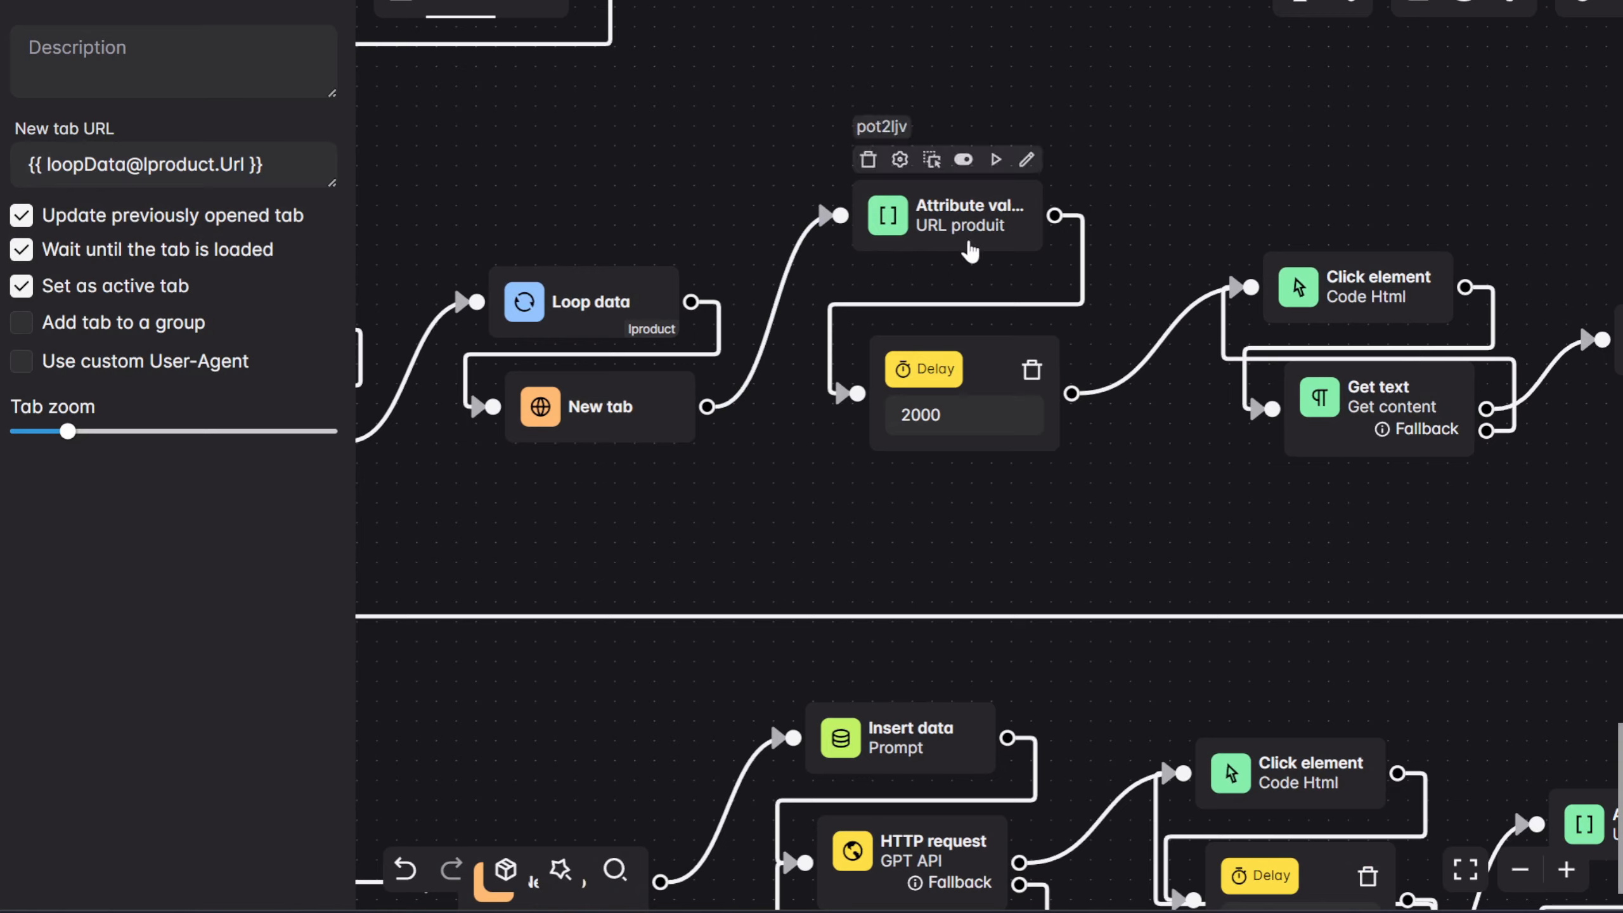
{"action": "left_click_drag", "start_coordinate": [855, 474], "coordinate": [733, 480]}
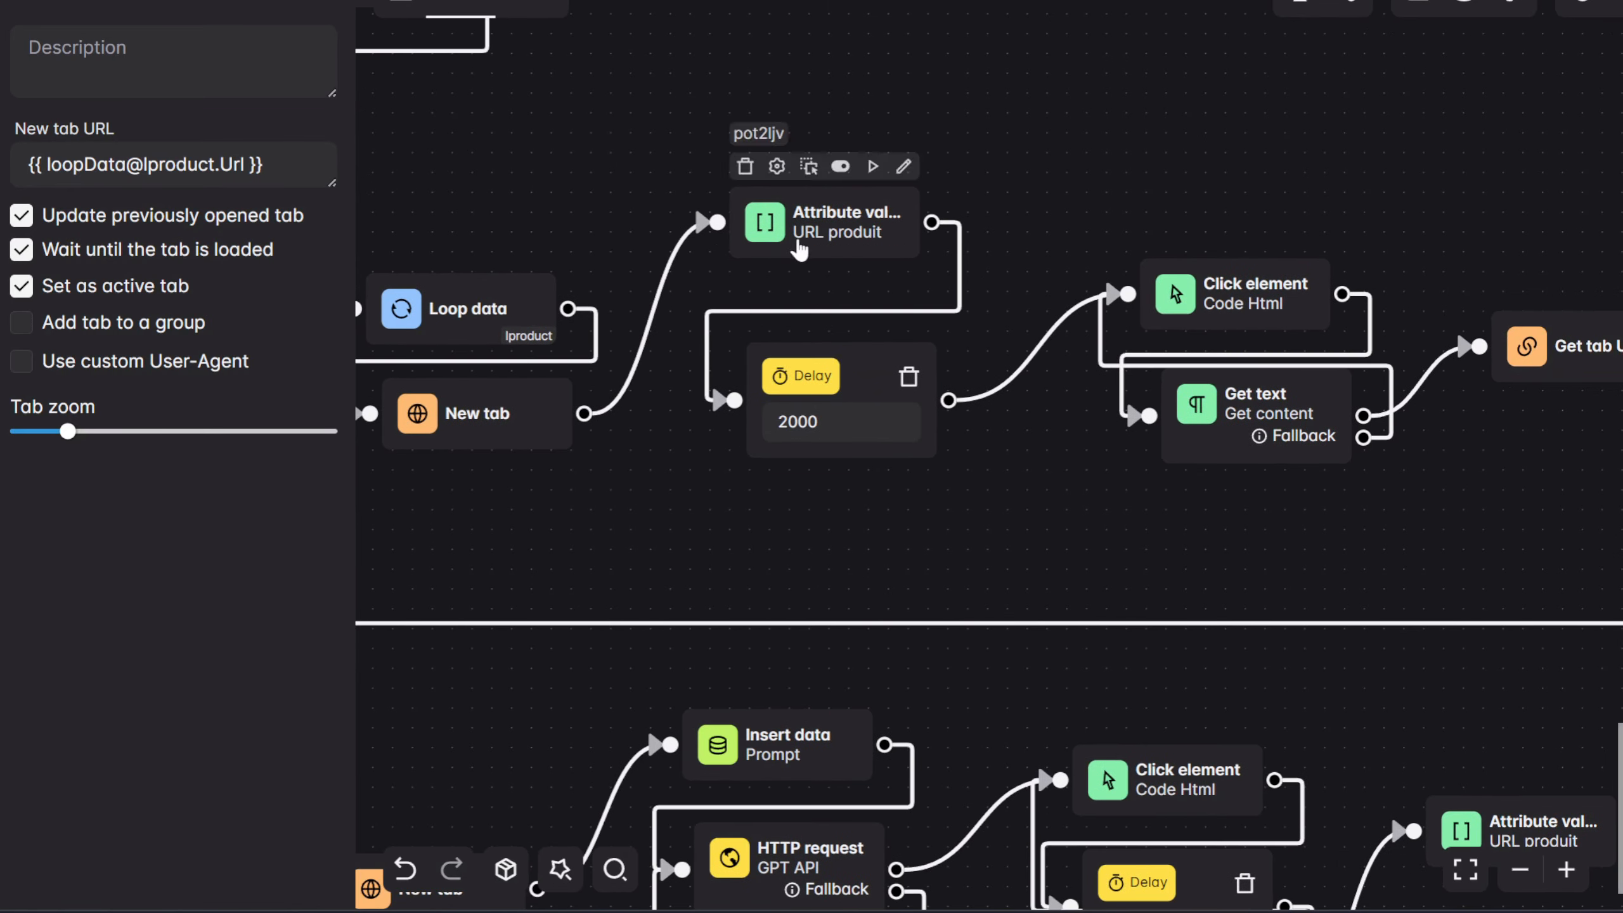
{"action": "left_click_drag", "start_coordinate": [1135, 462], "coordinate": [1110, 492]}
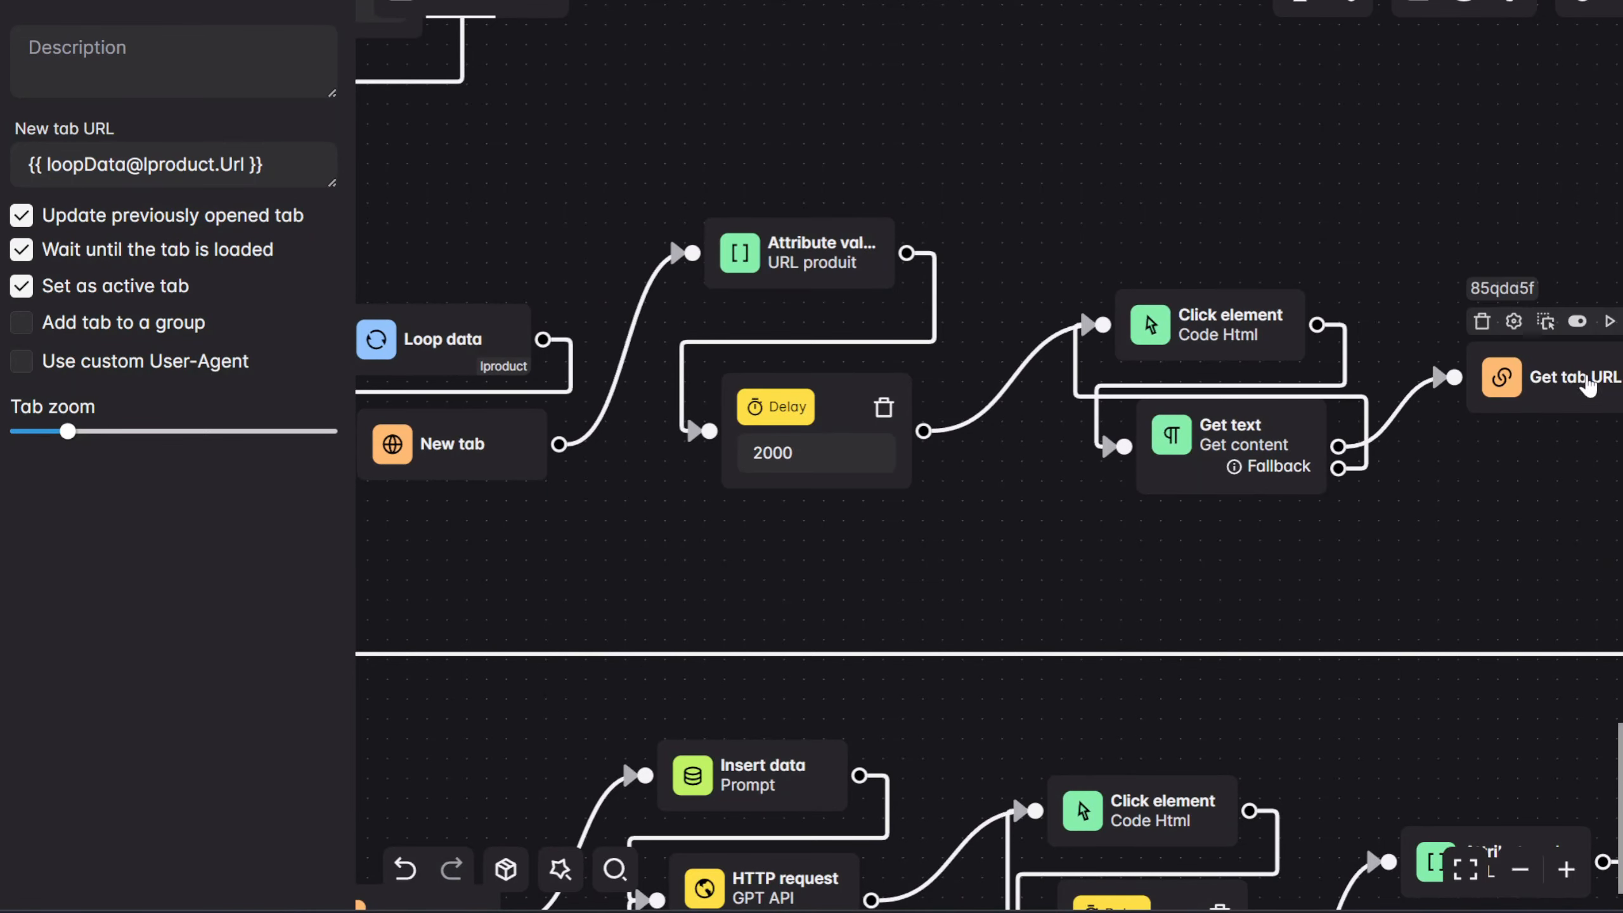
{"action": "left_click_drag", "start_coordinate": [492, 551], "coordinate": [688, 539]}
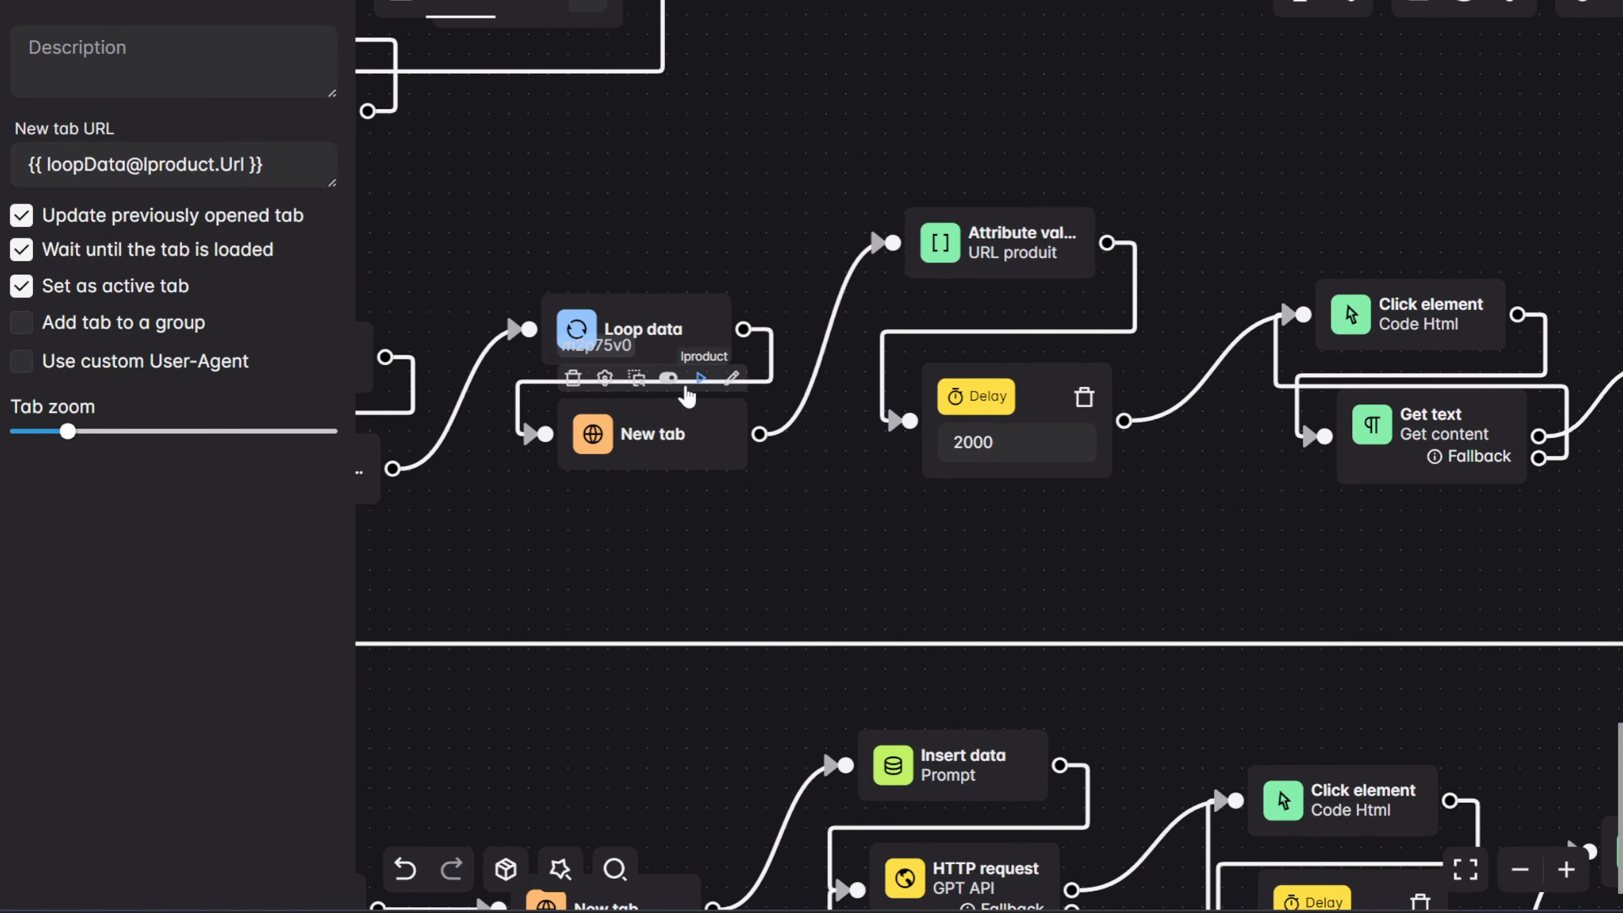
Open the latest successful Maillage Auto 1 Collection run log and review the product URLs stored in its table
{"action": "left_click", "coordinate": [610, 460]}
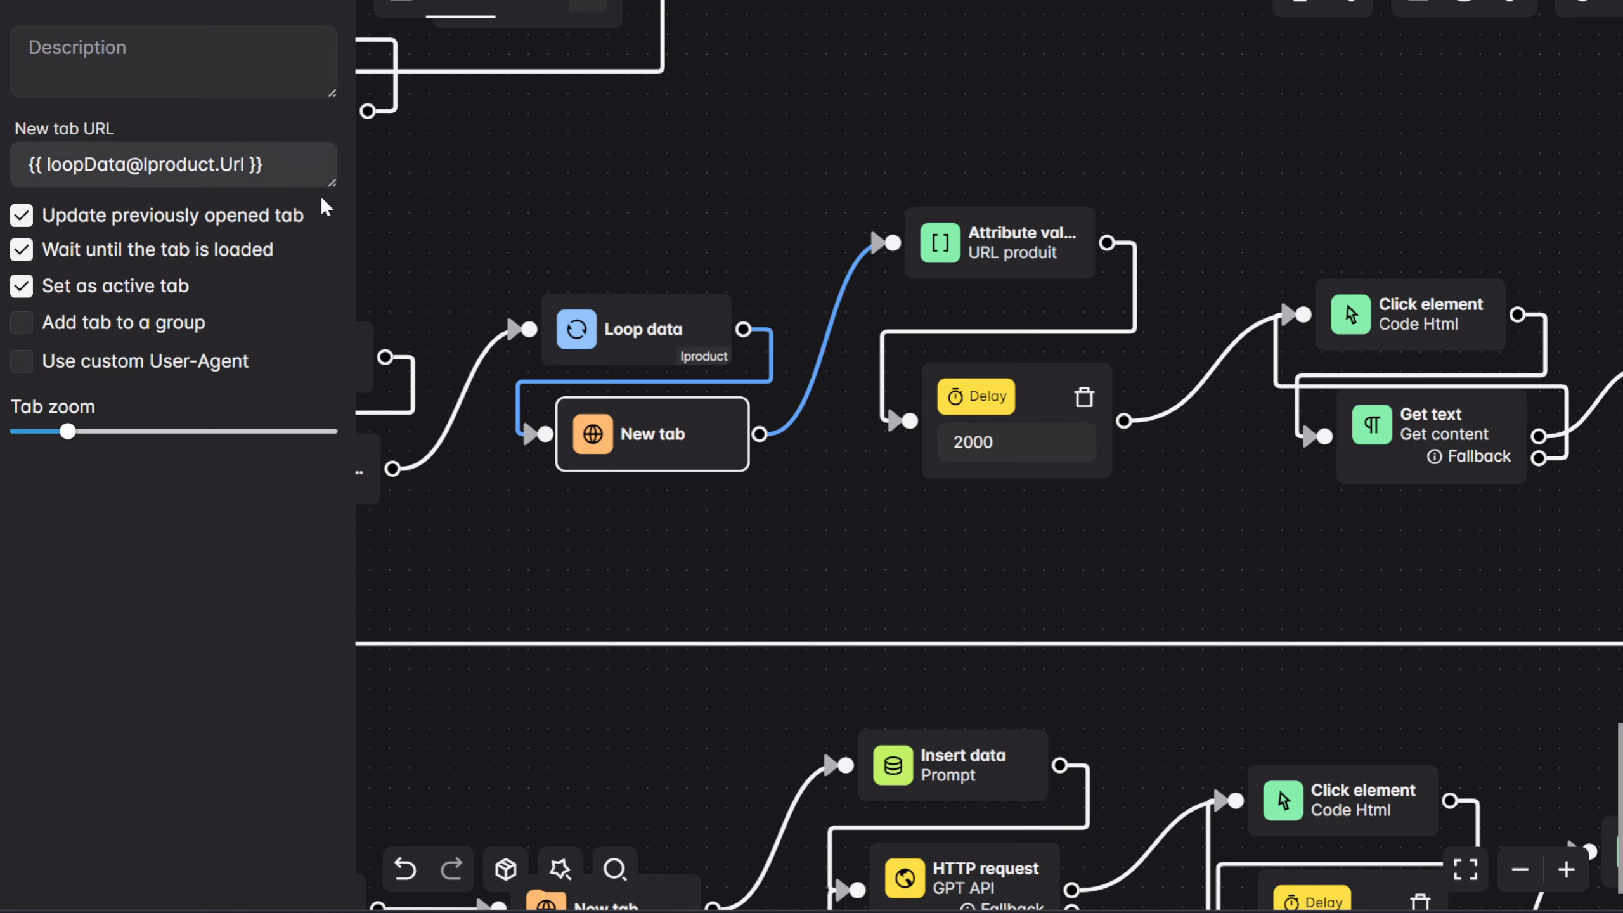
{"action": "left_click", "coordinate": [527, 9]}
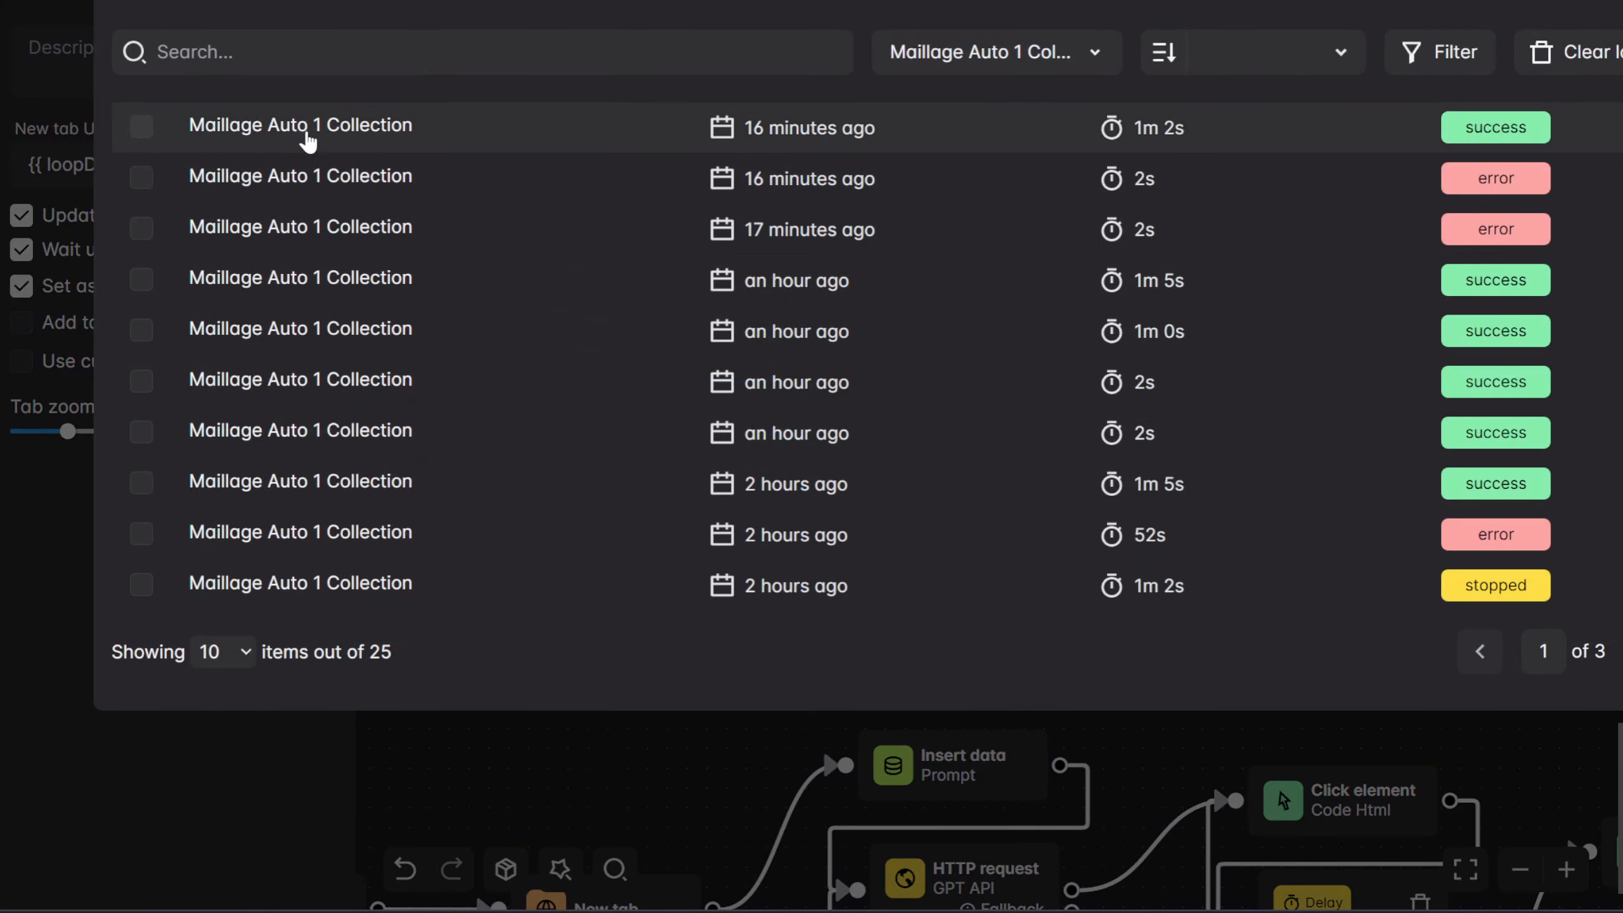
{"action": "left_click", "coordinate": [307, 140]}
{"action": "left_click", "coordinate": [220, 68]}
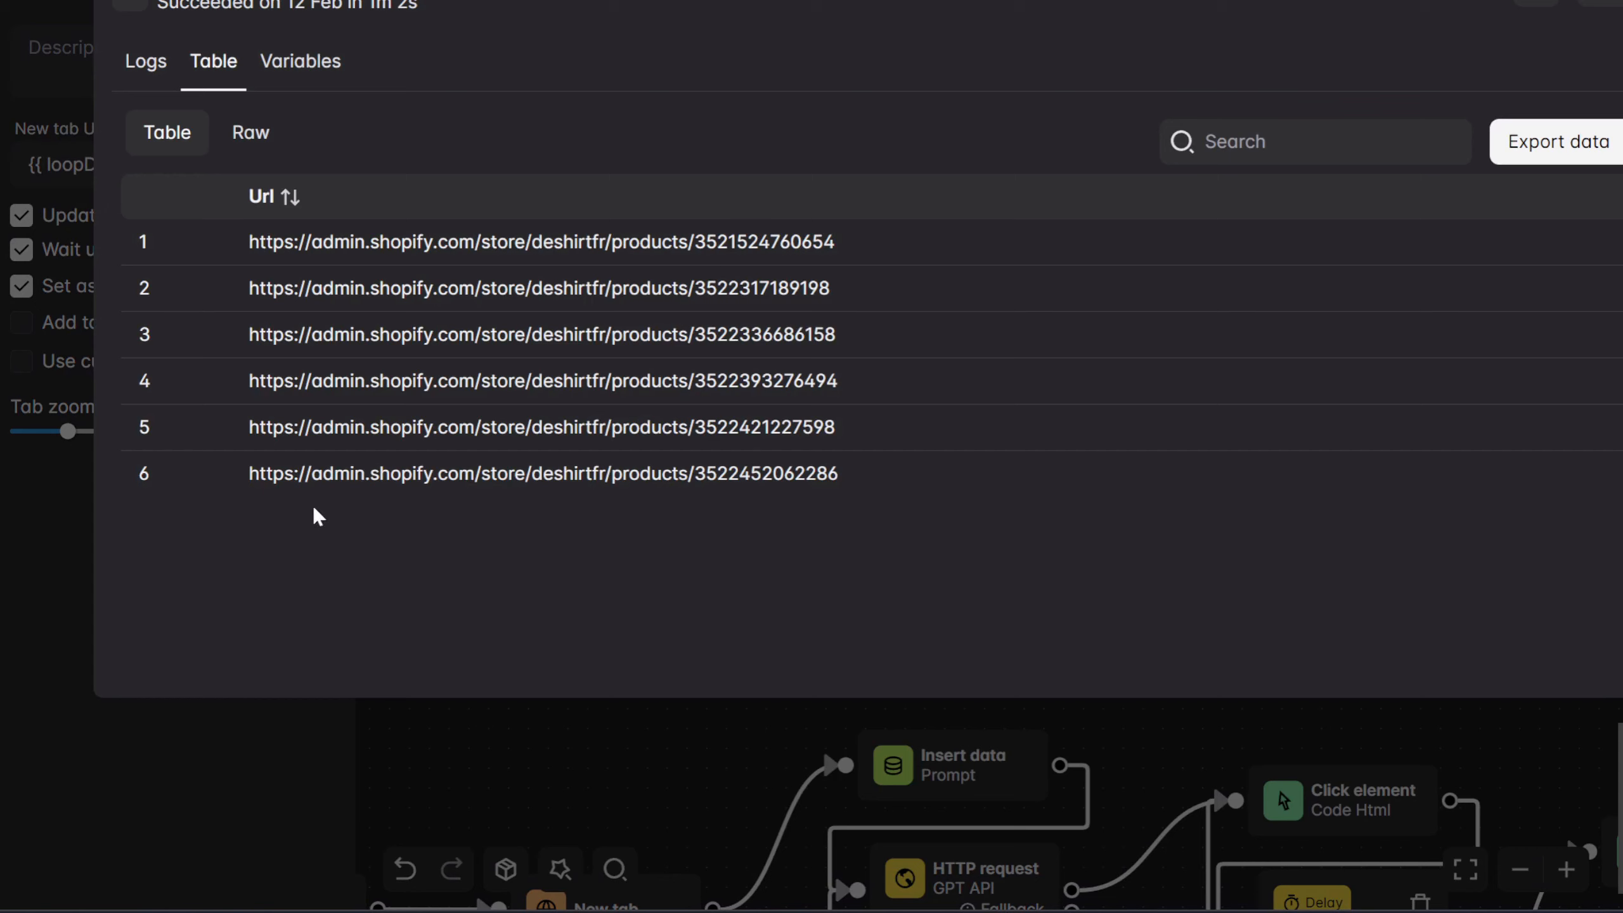
{"action": "left_click", "coordinate": [260, 806]}
Locate the upper New tab block in the workflow and compare its role with the product links in the silo diagram
{"action": "left_click_drag", "start_coordinate": [644, 526], "coordinate": [1127, 500]}
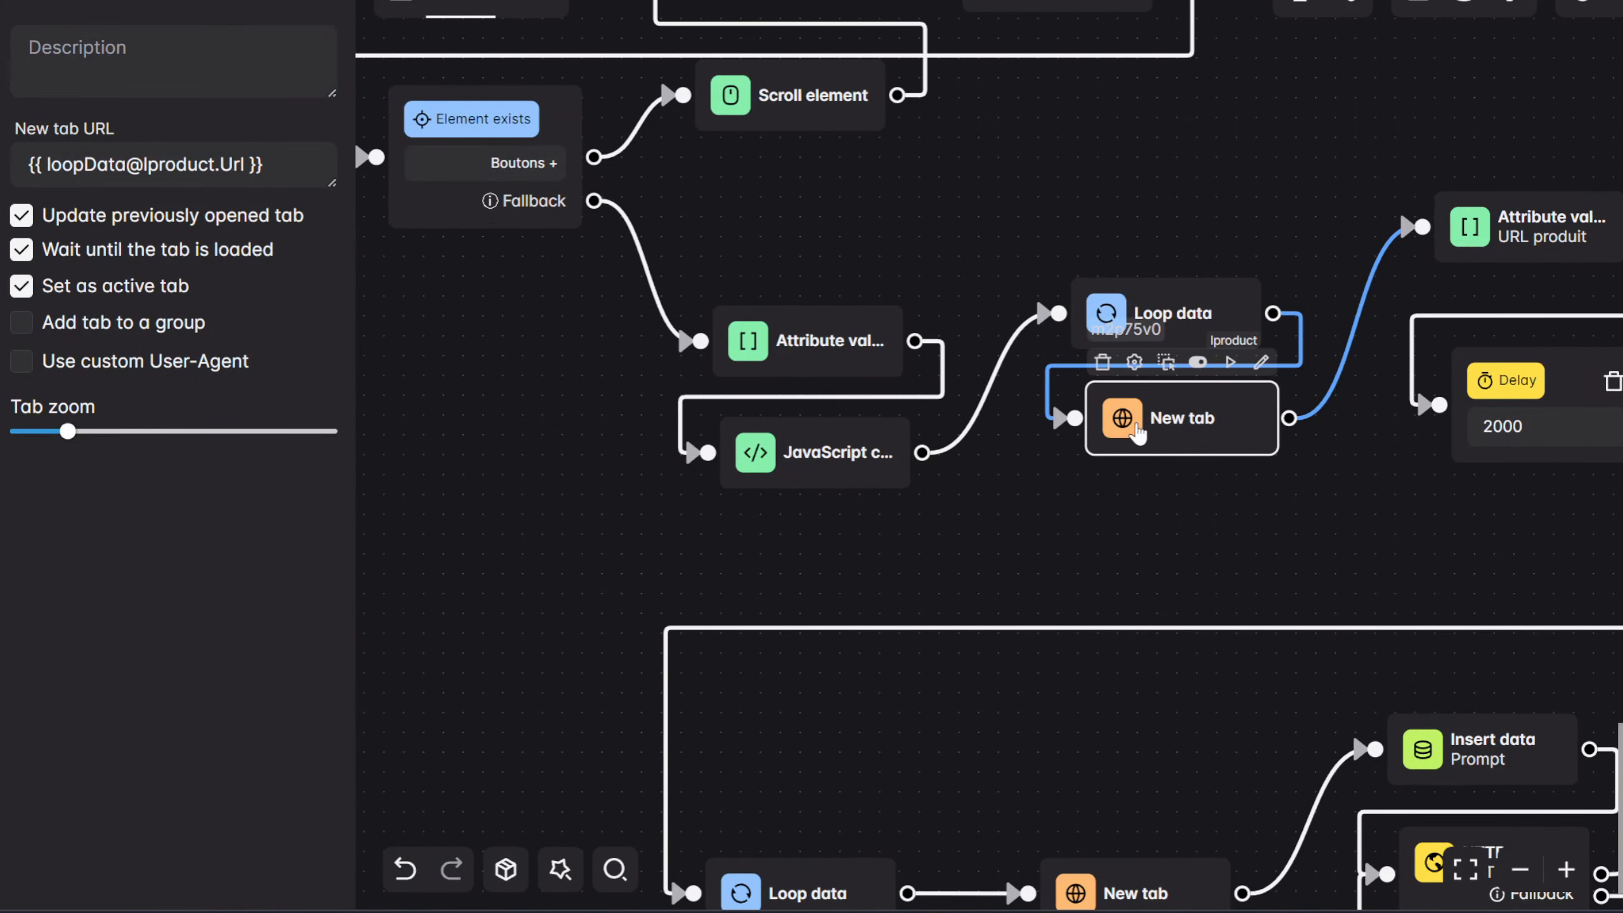
{"action": "left_click_drag", "start_coordinate": [1530, 478], "coordinate": [1248, 495]}
{"action": "mouse_move", "coordinate": [1232, 476]}
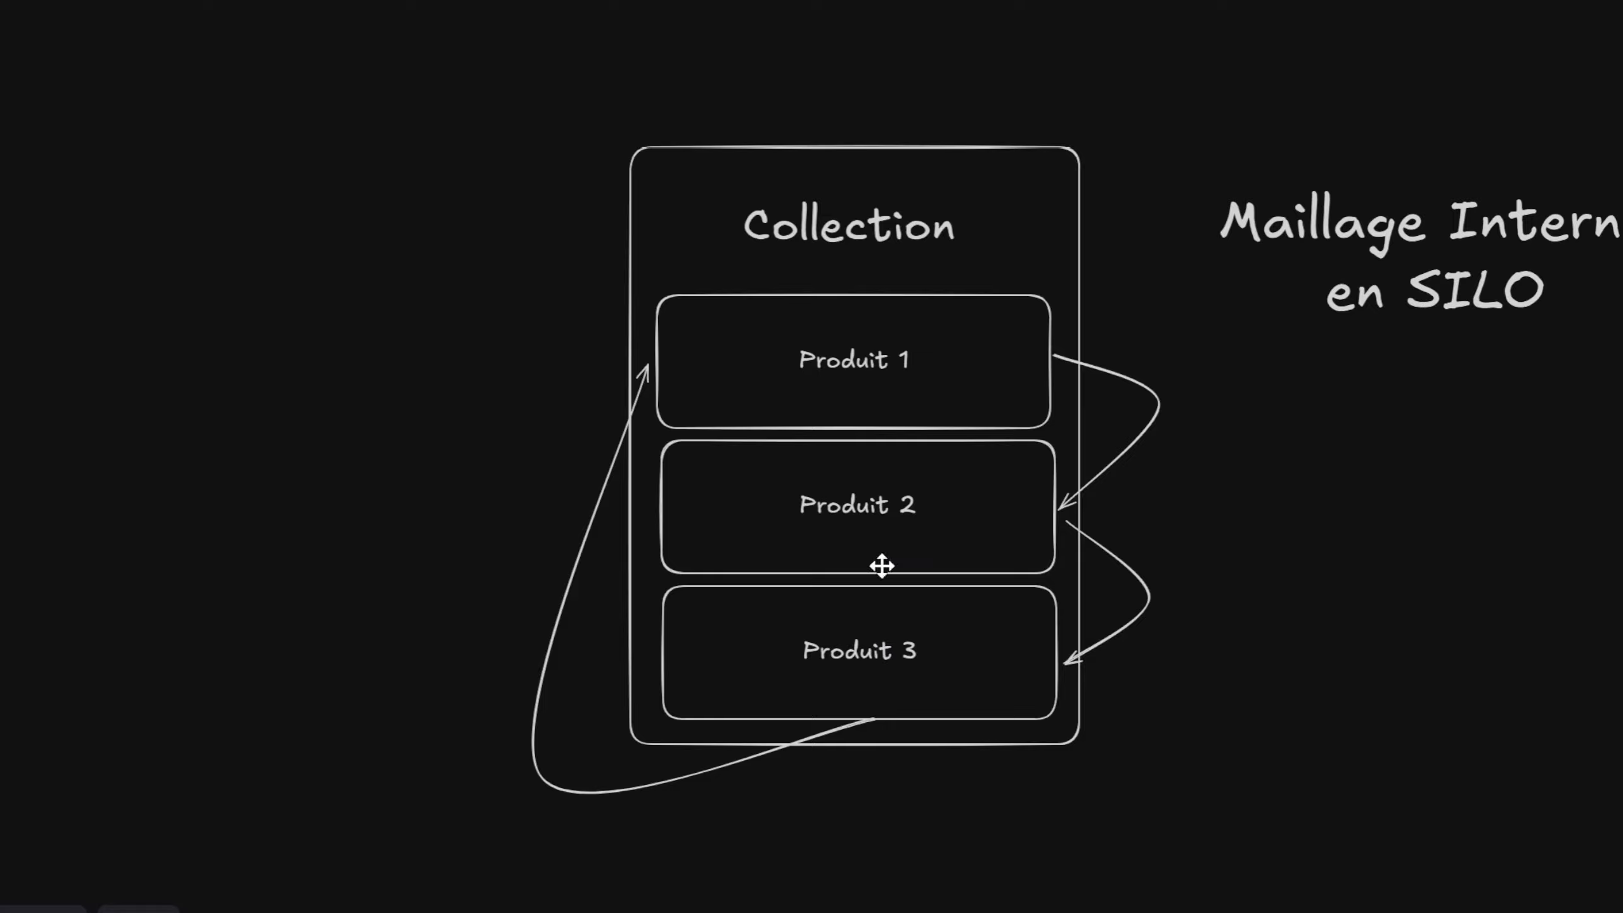
{"action": "left_click", "coordinate": [889, 643]}
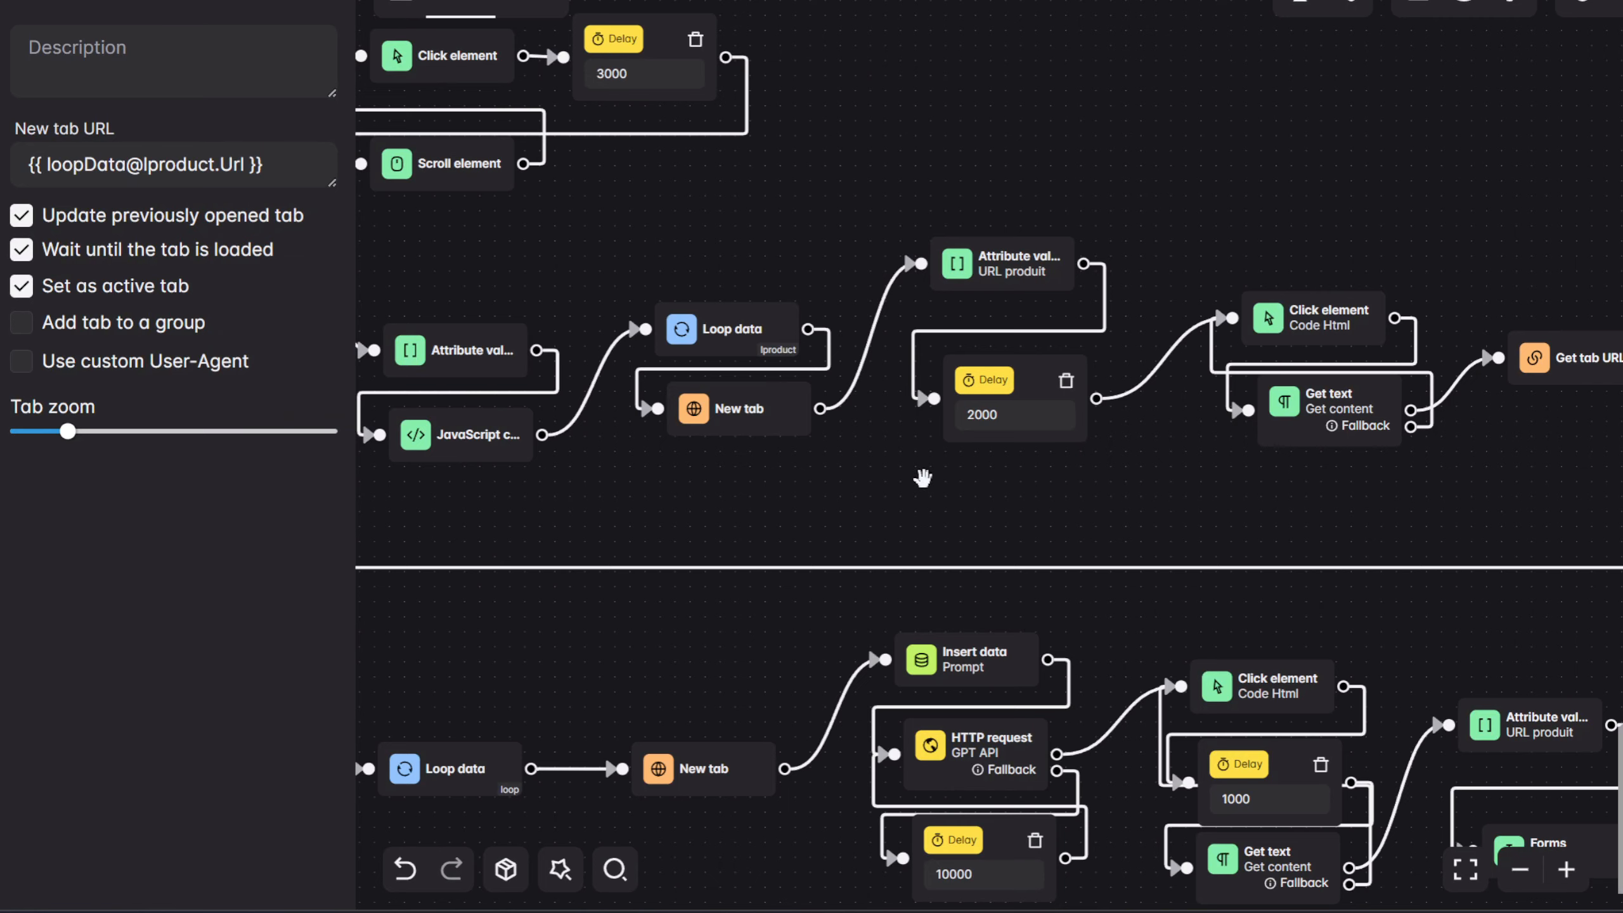
Examine the "URL produit" attribute block's selector, attribute and variable, plus the Delay block that follows it
{"action": "left_click_drag", "start_coordinate": [922, 478], "coordinate": [769, 461]}
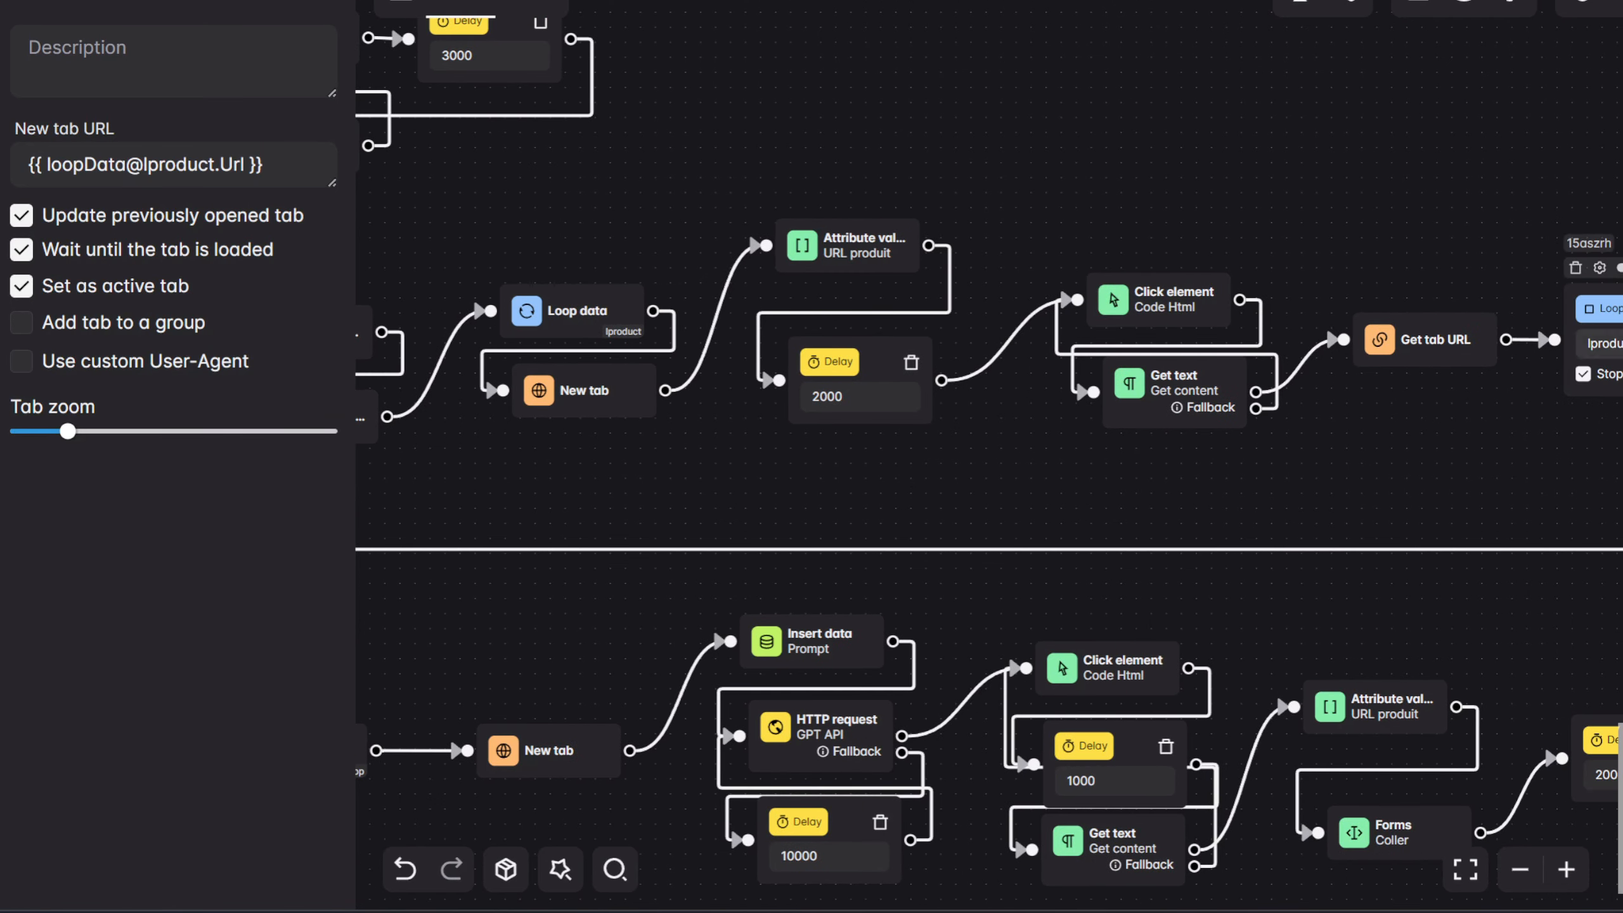
{"action": "scroll", "coordinate": [782, 461], "scroll_direction": "up", "scroll_amount": 2}
{"action": "left_click_drag", "start_coordinate": [686, 433], "coordinate": [797, 576]}
{"action": "scroll", "coordinate": [863, 530], "scroll_direction": "down", "scroll_amount": 1}
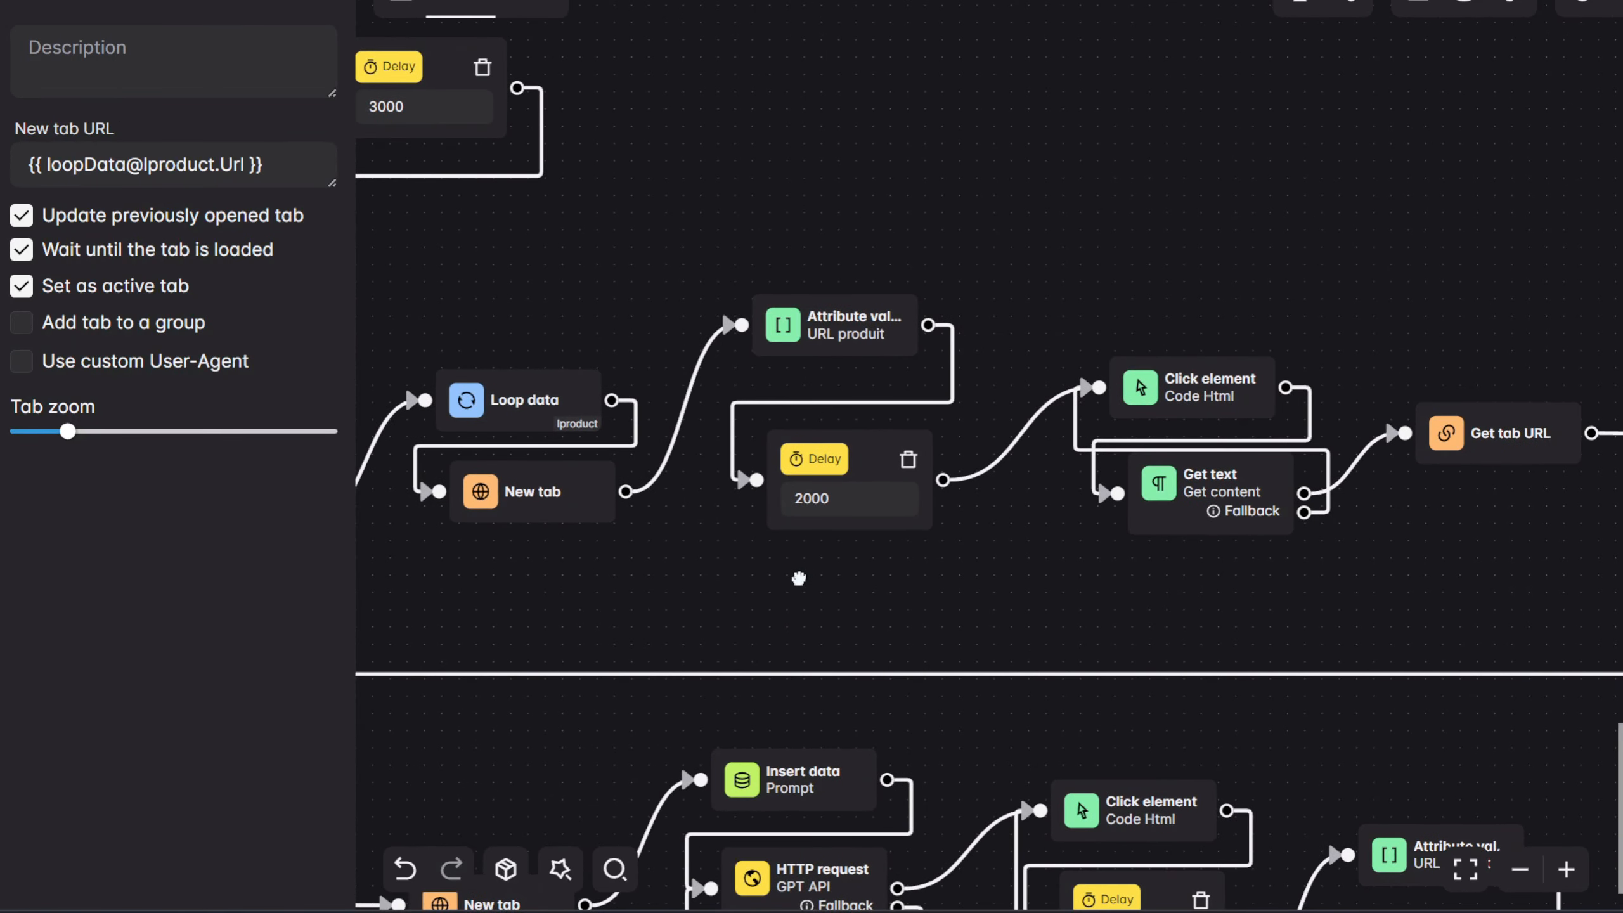
{"action": "double_click", "coordinate": [835, 334]}
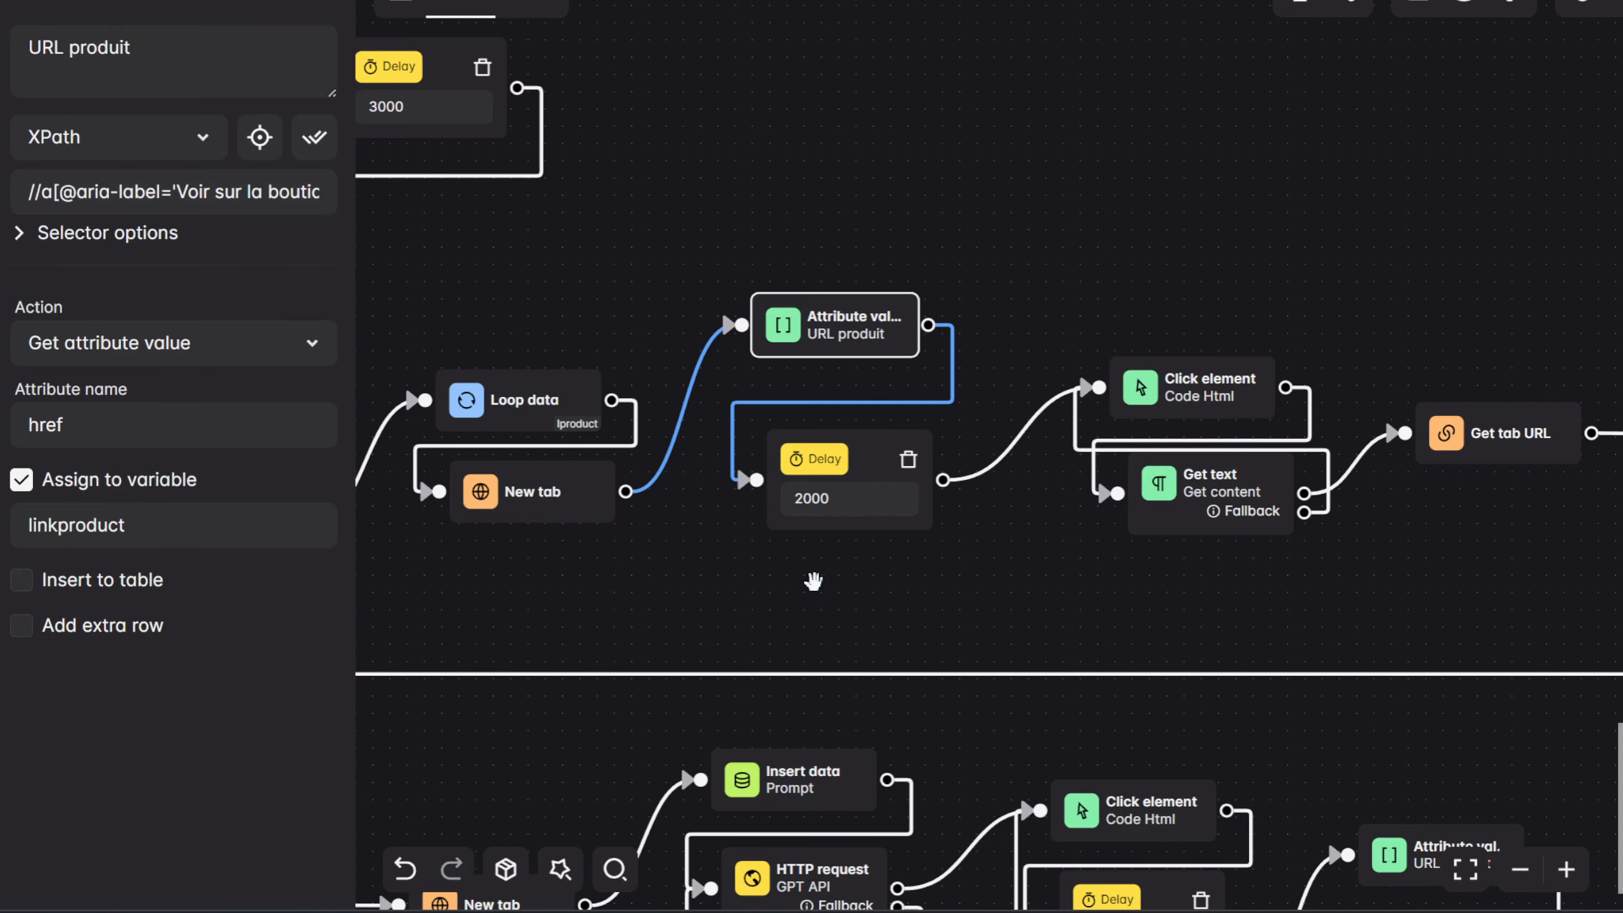
{"action": "left_click_drag", "start_coordinate": [822, 590], "coordinate": [738, 504]}
{"action": "left_click_drag", "start_coordinate": [758, 390], "coordinate": [783, 391]}
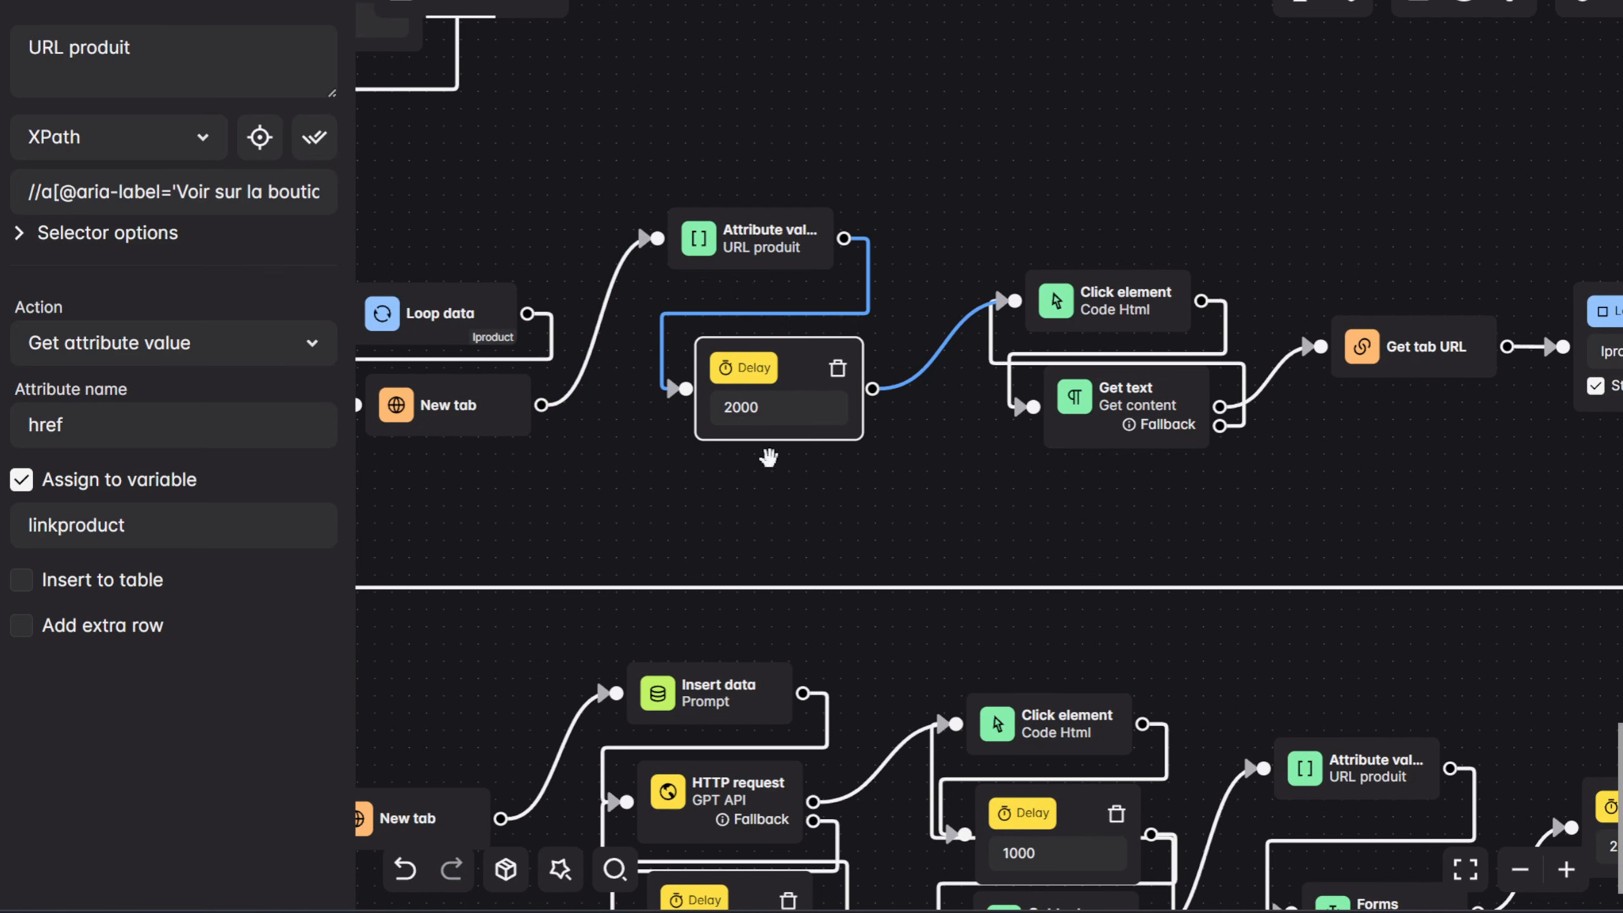
Inspect the upper "Code Html" Click element block, highlighting the aria-label part of its XPath selector
{"action": "left_click_drag", "start_coordinate": [899, 471], "coordinate": [958, 489]}
{"action": "left_click_drag", "start_coordinate": [1399, 517], "coordinate": [1064, 503]}
{"action": "left_click", "coordinate": [843, 345]}
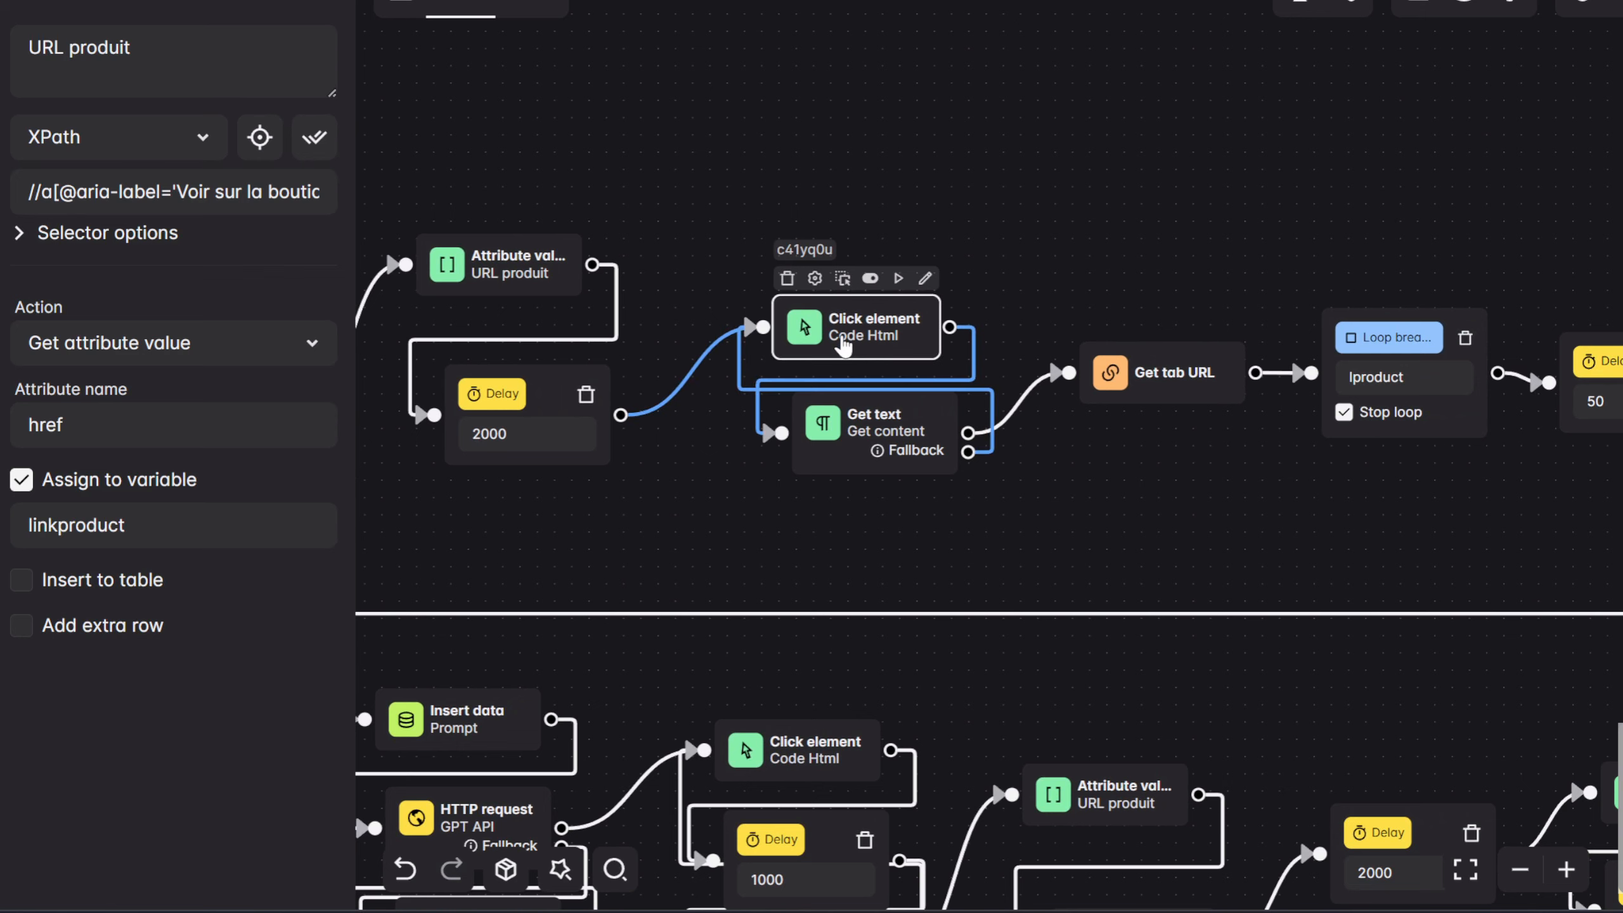
{"action": "left_click_drag", "start_coordinate": [222, 192], "coordinate": [353, 192]}
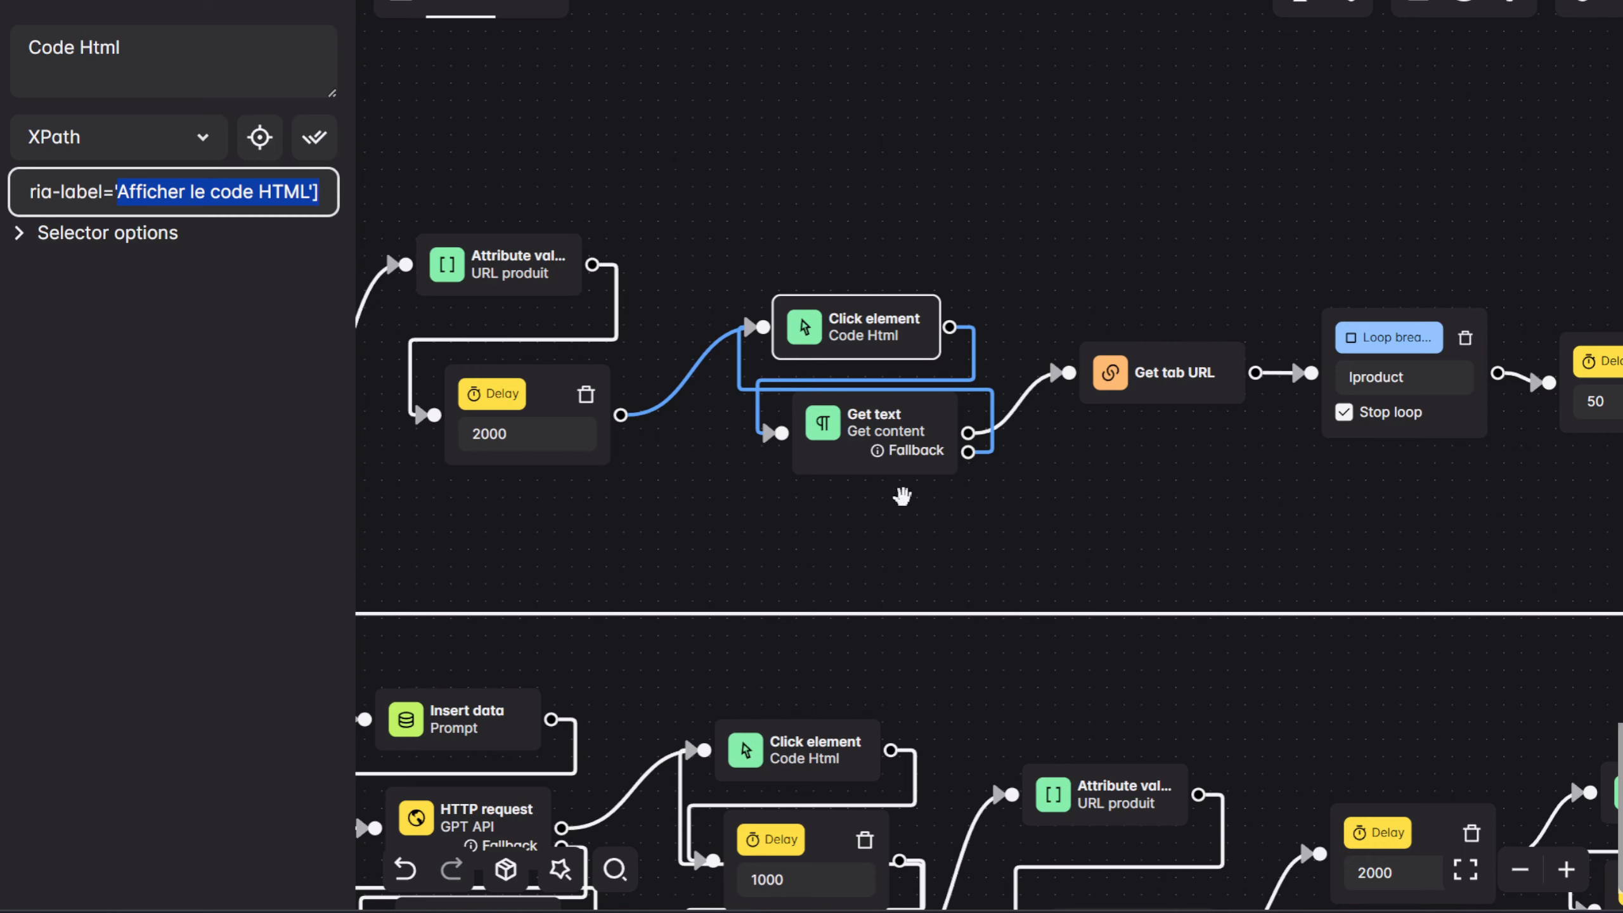
{"action": "mouse_move", "coordinate": [851, 479]}
Check which variables the upper "Get content" Get text block and the Get tab URL block assign their results to
{"action": "left_click", "coordinate": [818, 463]}
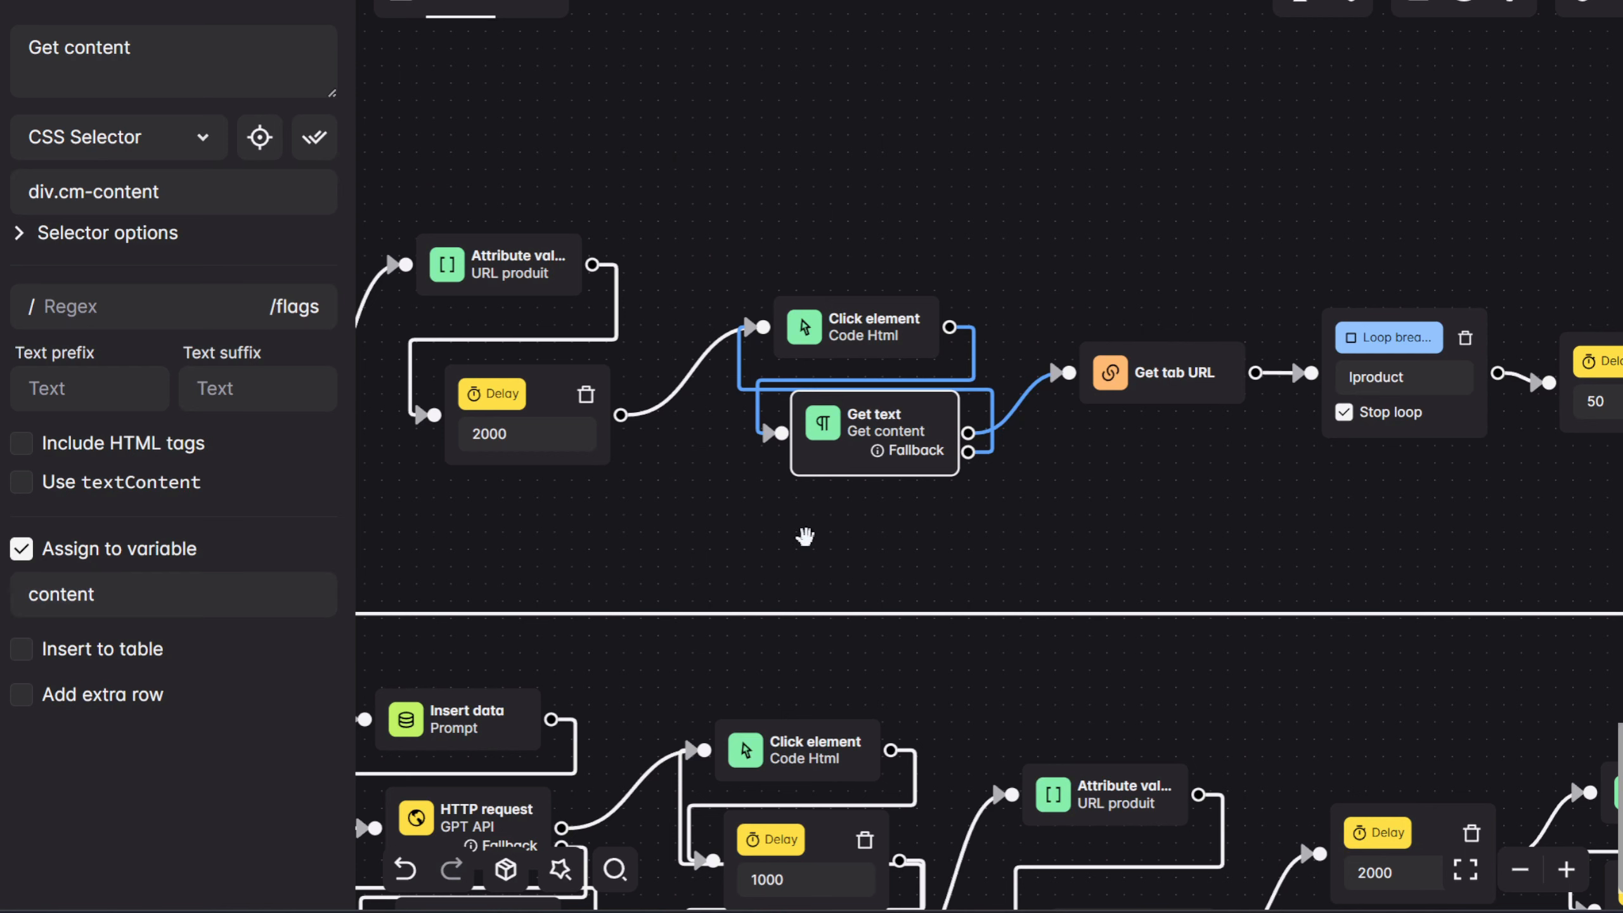
{"action": "left_click_drag", "start_coordinate": [1102, 508], "coordinate": [926, 500]}
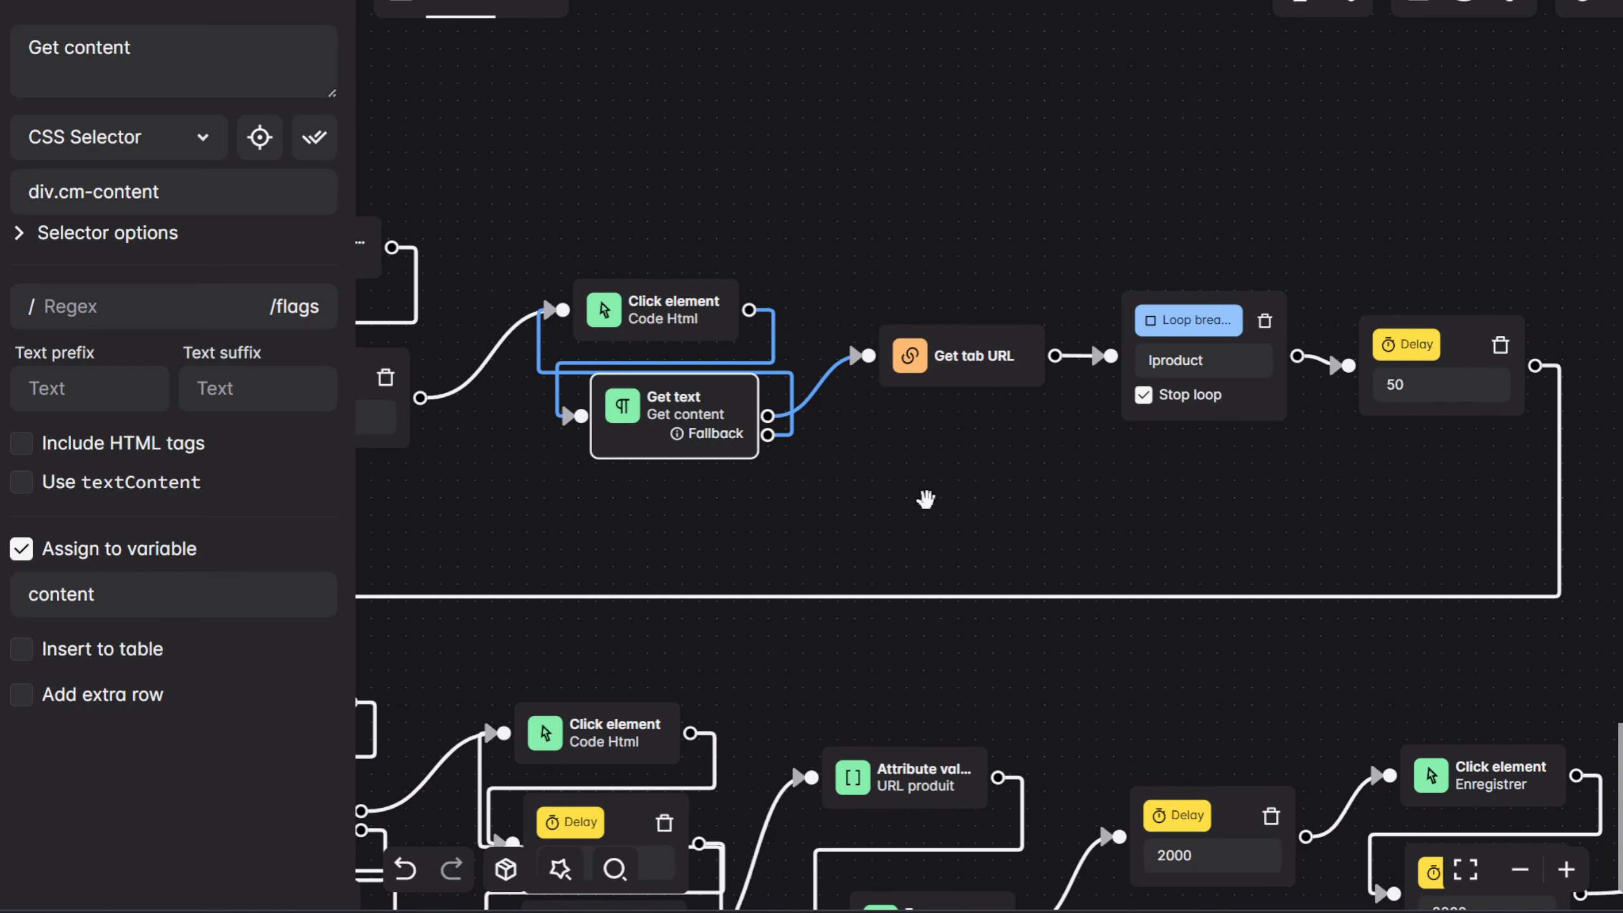
{"action": "left_click", "coordinate": [961, 382]}
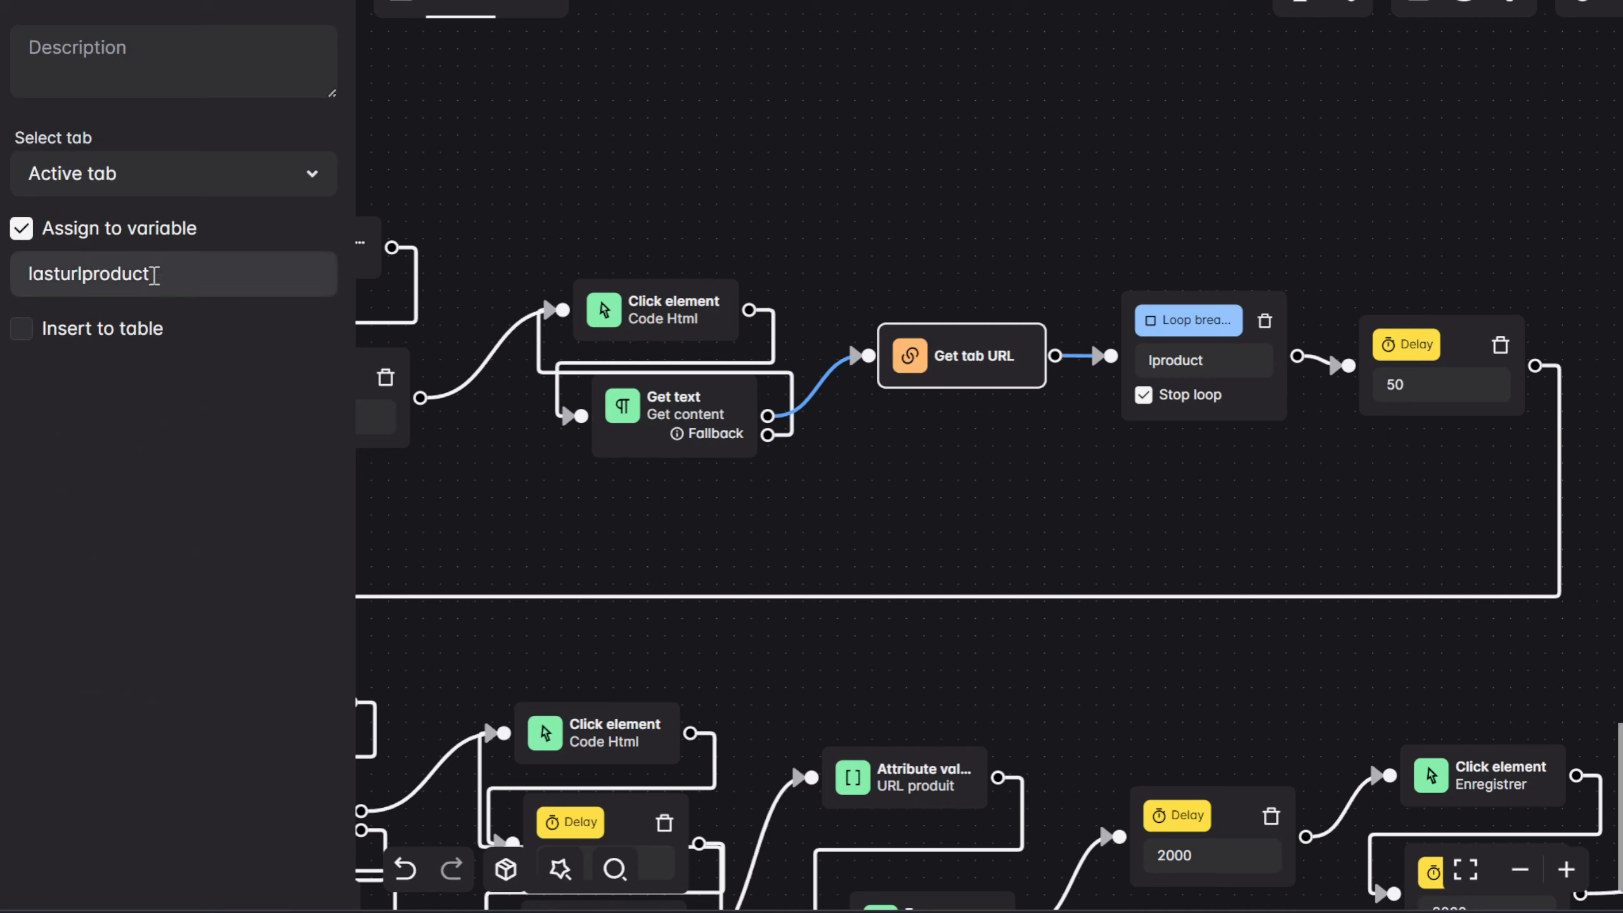
{"action": "left_click", "coordinate": [882, 519]}
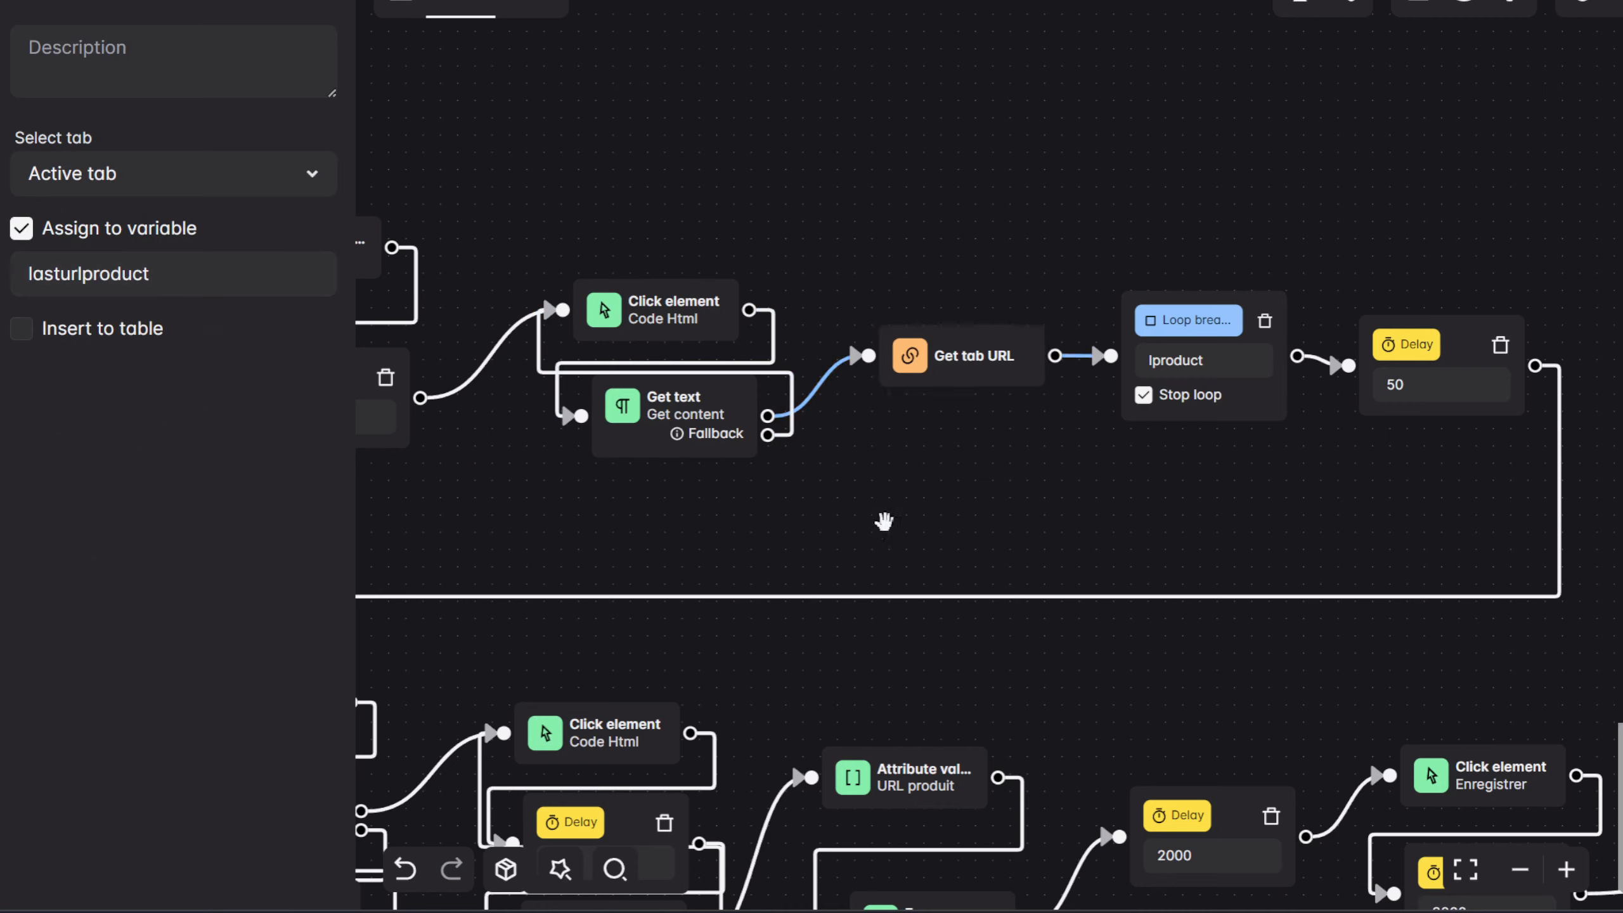
Retrace the upper product loop from its Loop data block through to the lproduct loop breakpoint and closing Delay
{"action": "mouse_move", "coordinate": [1166, 350]}
{"action": "scroll", "coordinate": [996, 475], "scroll_direction": "left", "scroll_amount": 3}
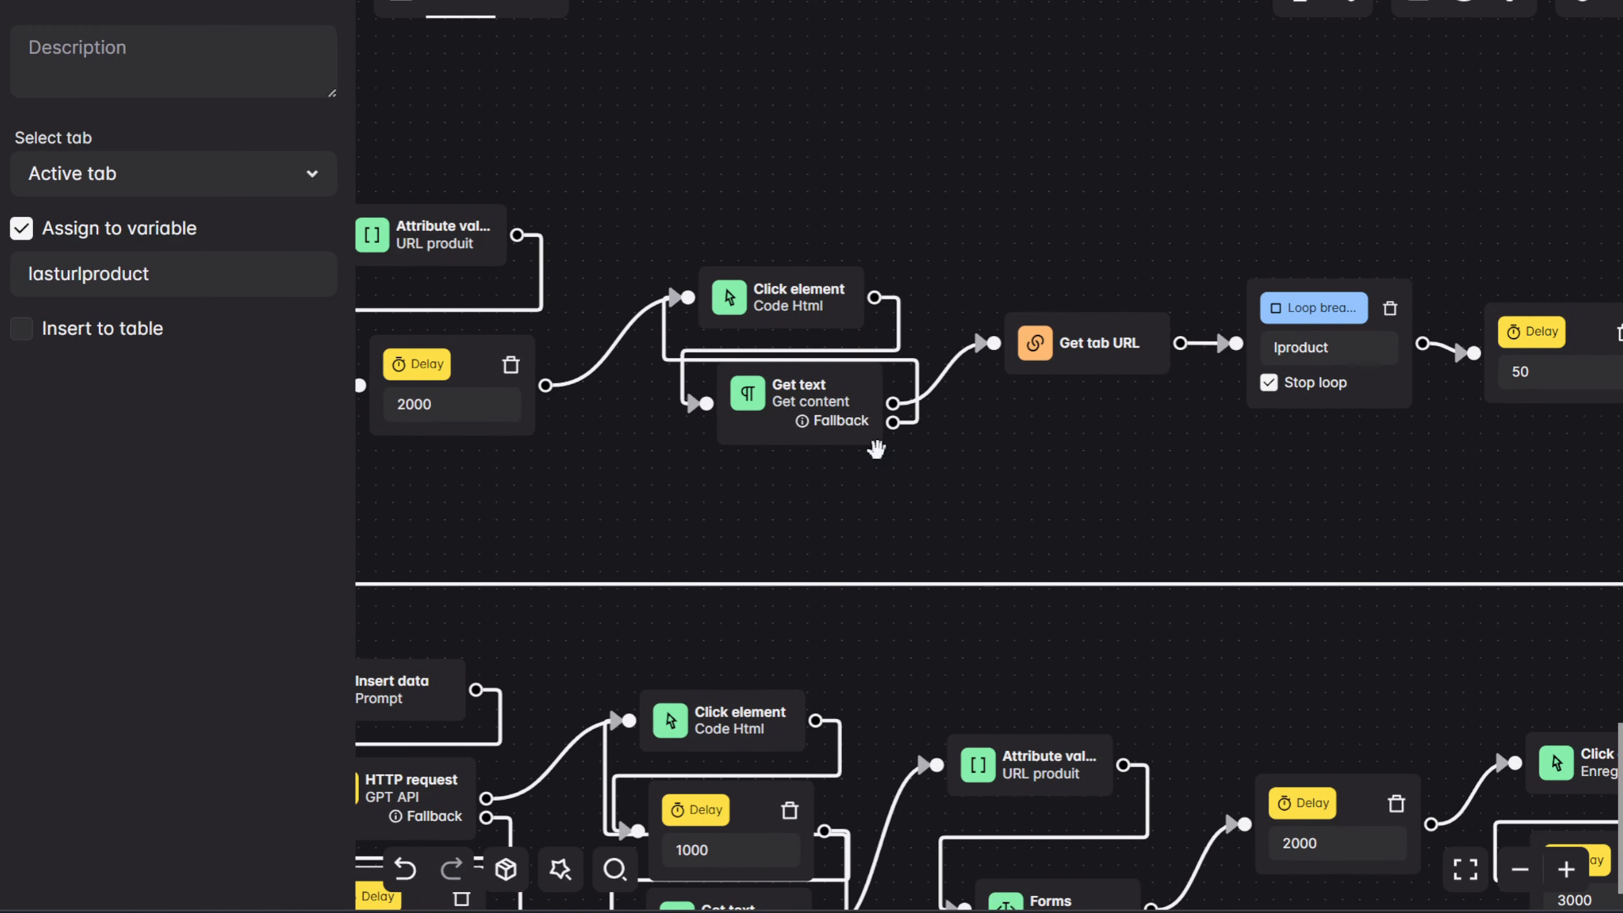
{"action": "left_click_drag", "start_coordinate": [737, 486], "coordinate": [992, 482]}
{"action": "scroll", "coordinate": [1345, 489], "scroll_direction": "down", "scroll_amount": 1}
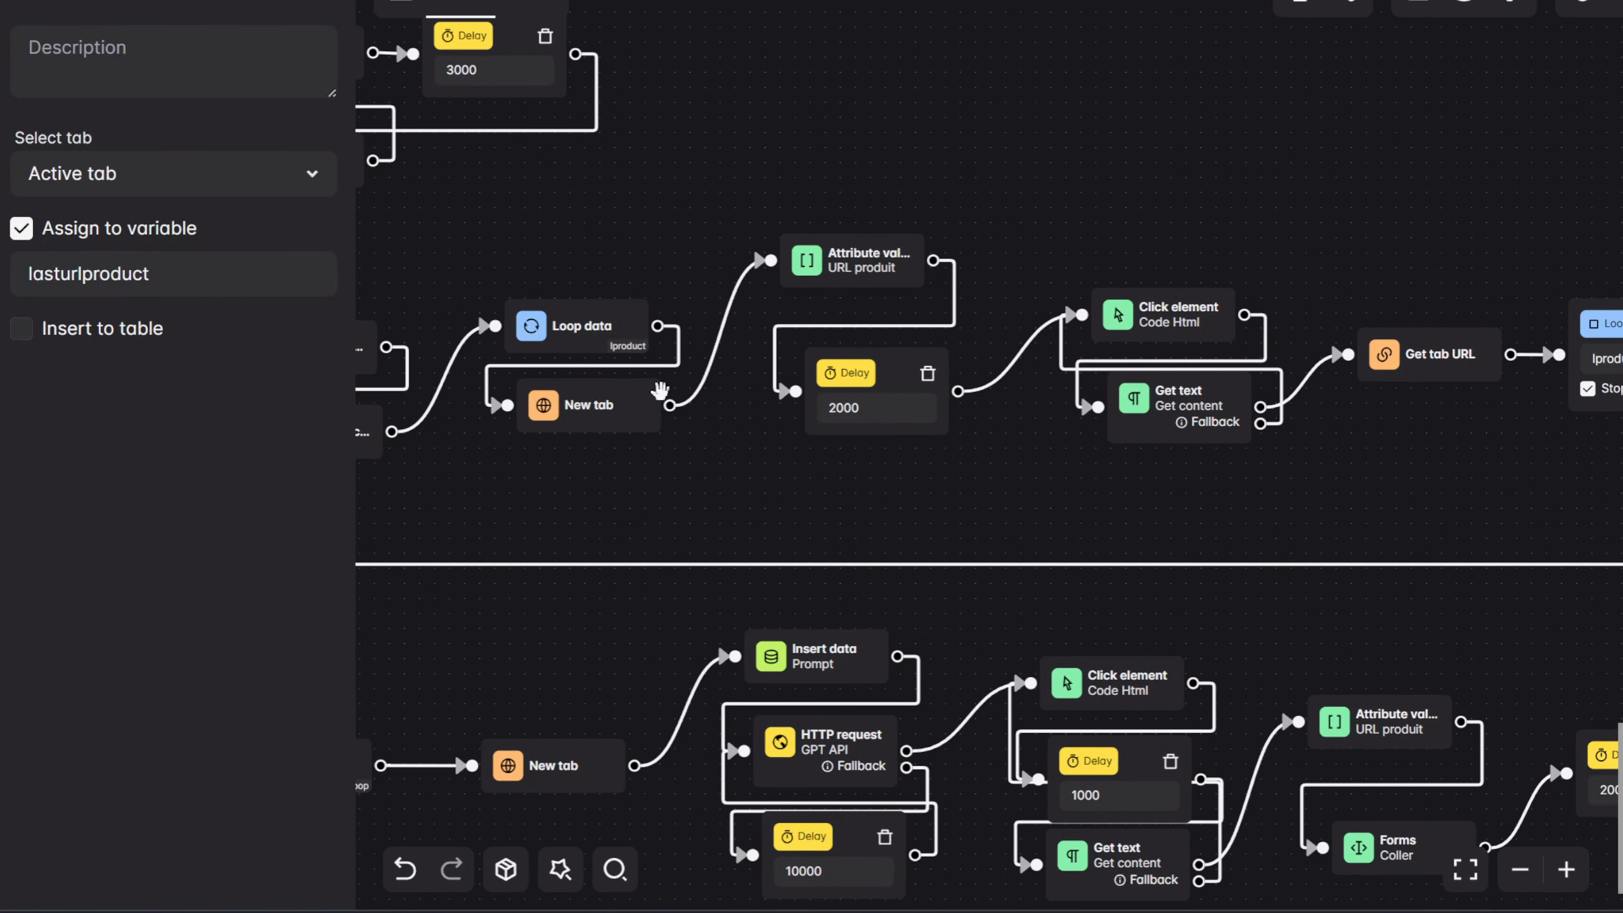
{"action": "left_click_drag", "start_coordinate": [1531, 457], "coordinate": [1231, 456]}
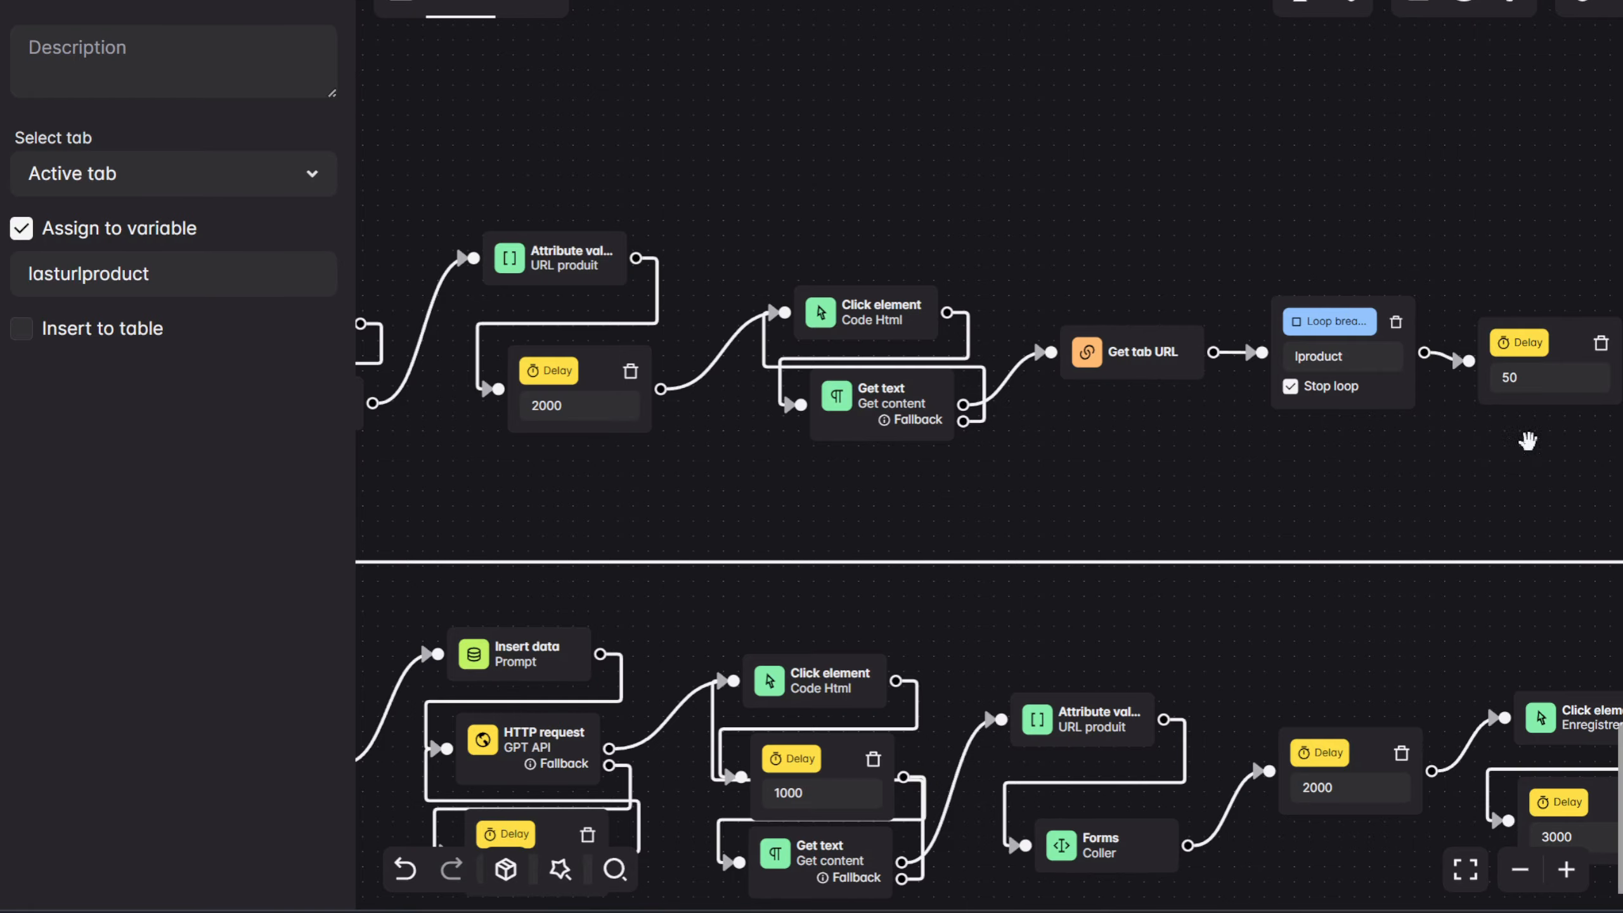
Follow the connection down to the second loop and examine its Loop data block's loop ID and data source
{"action": "left_click_drag", "start_coordinate": [1348, 491], "coordinate": [1606, 165]}
{"action": "left_click_drag", "start_coordinate": [617, 595], "coordinate": [855, 608]}
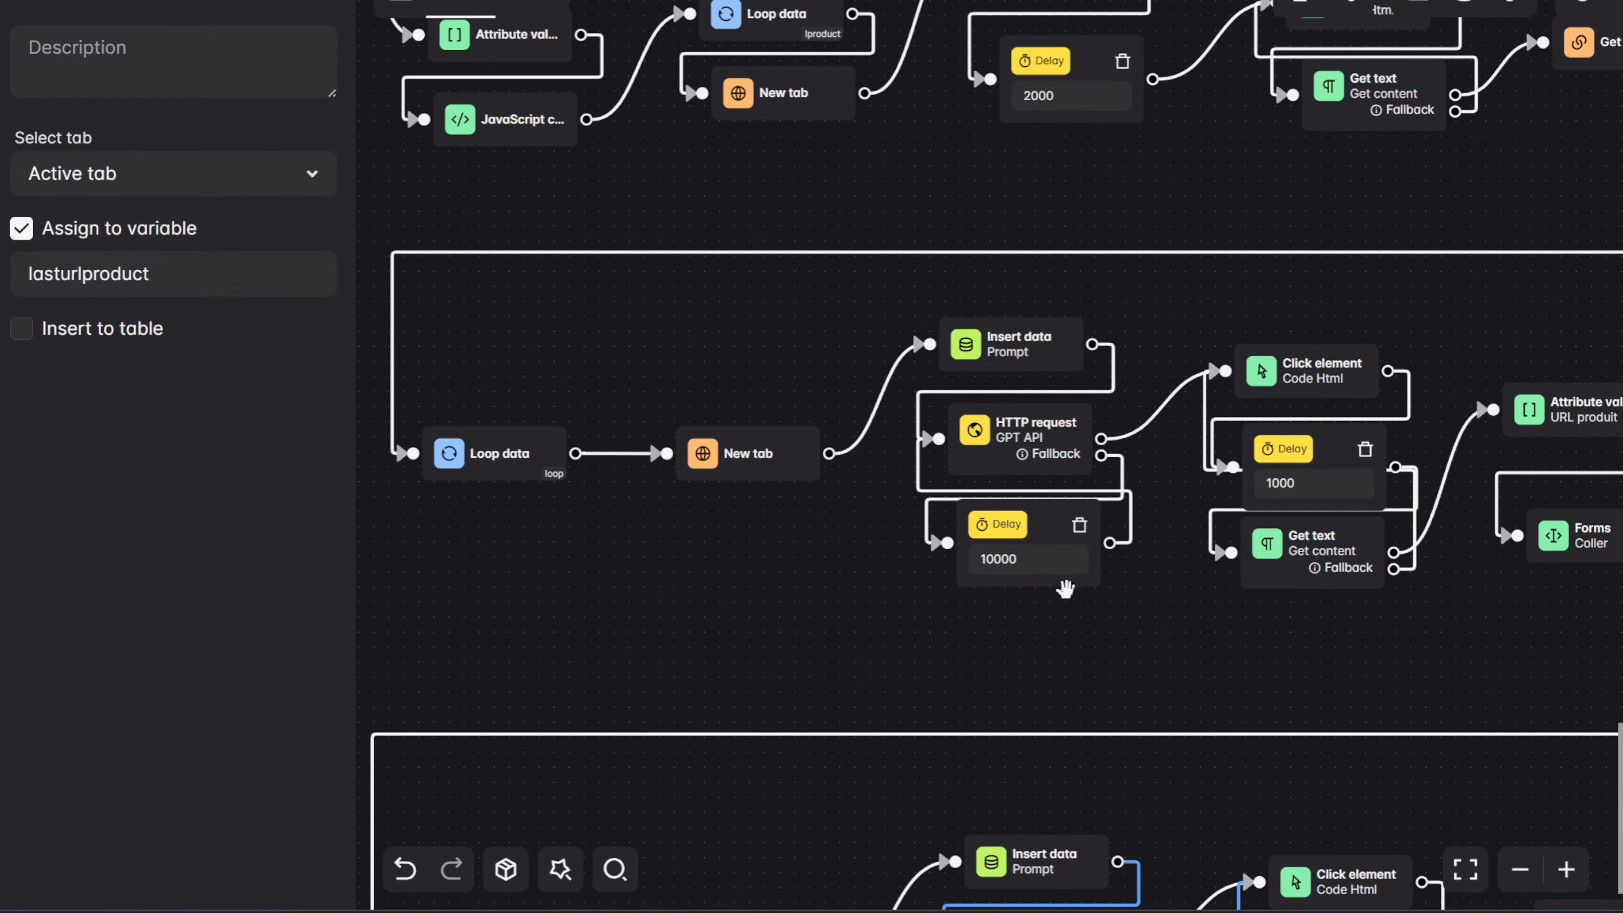
{"action": "scroll", "coordinate": [747, 564], "scroll_direction": "up", "scroll_amount": 2}
{"action": "left_click_drag", "start_coordinate": [732, 557], "coordinate": [872, 537]}
{"action": "scroll", "coordinate": [1038, 572], "scroll_direction": "down", "scroll_amount": 1}
{"action": "left_click", "coordinate": [633, 416]}
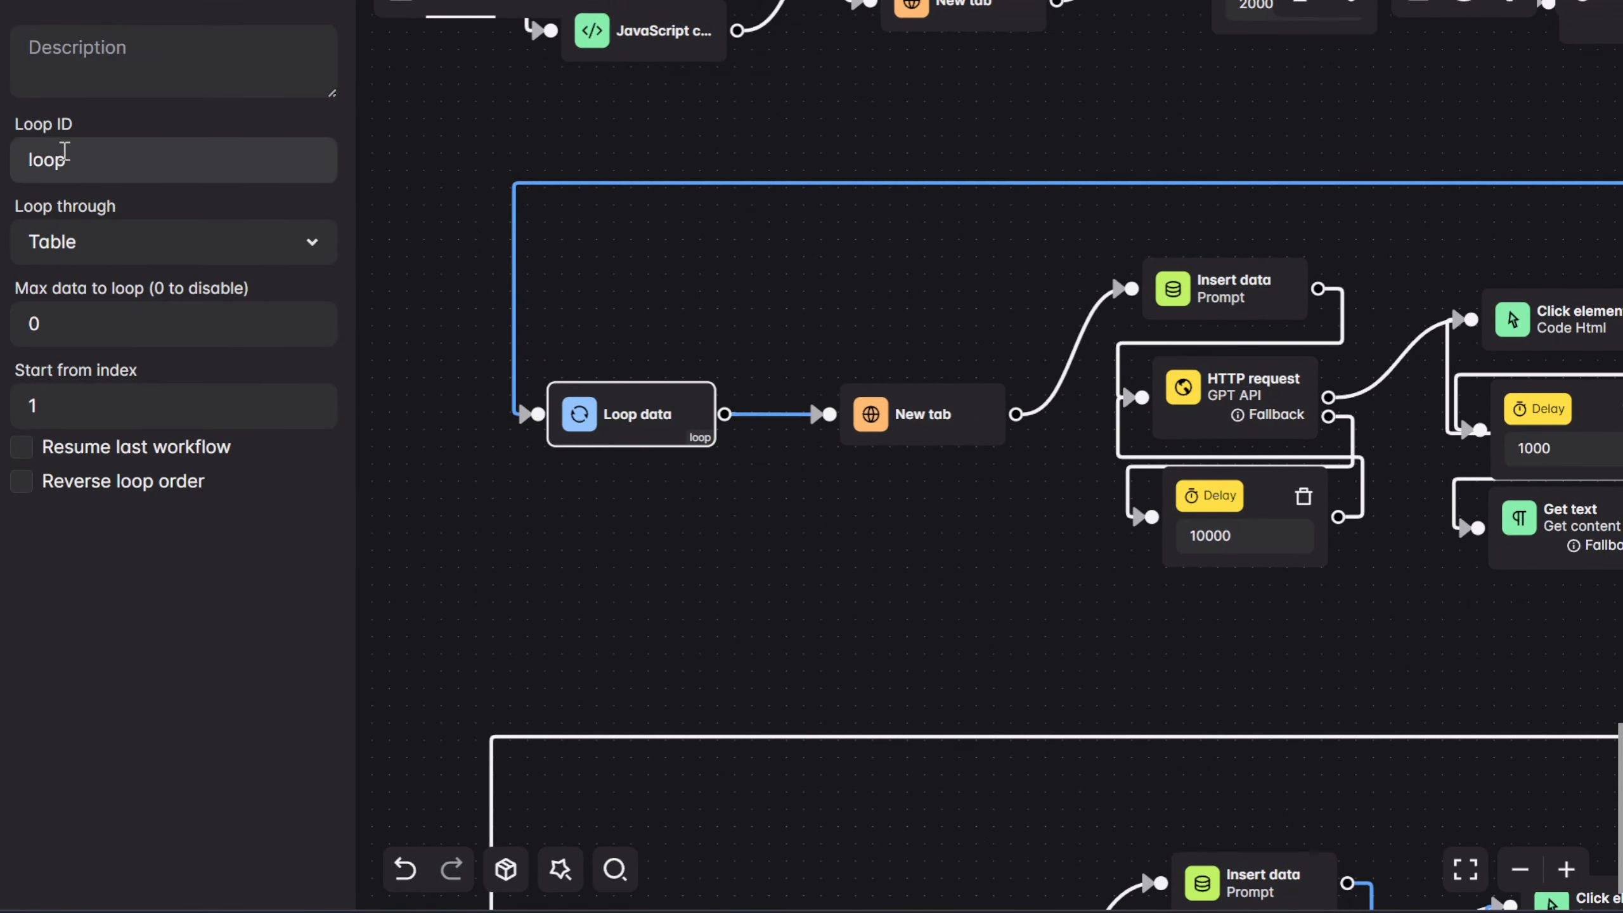
Check the loop variable used as the URL in the second loop's New tab block
{"action": "left_click_drag", "start_coordinate": [965, 579], "coordinate": [863, 568]}
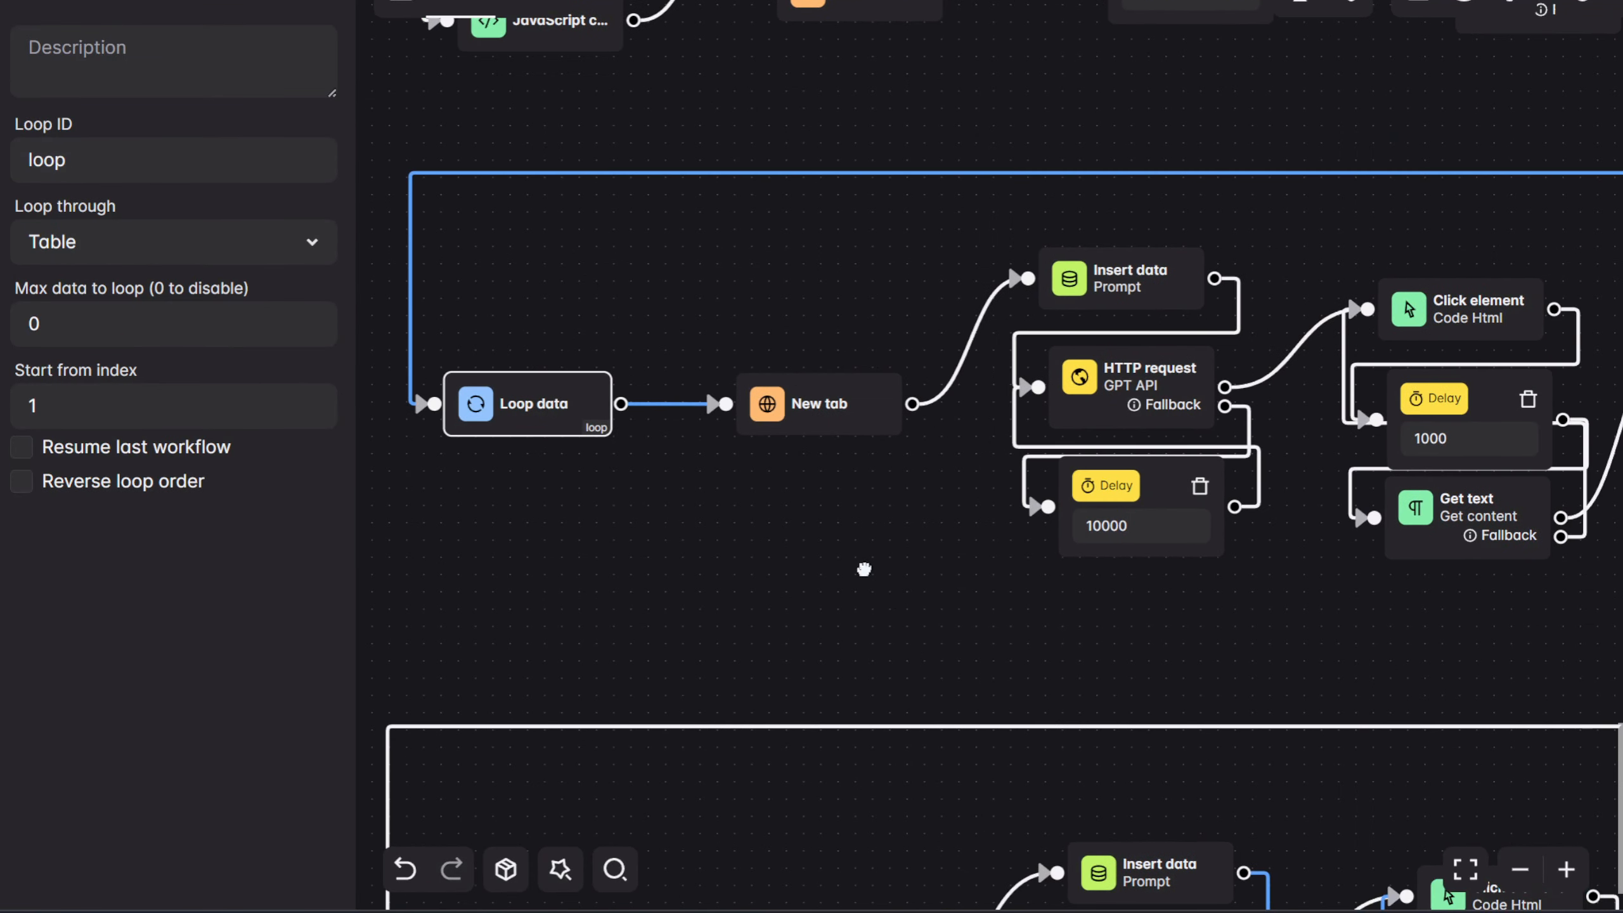
{"action": "left_click", "coordinate": [811, 428]}
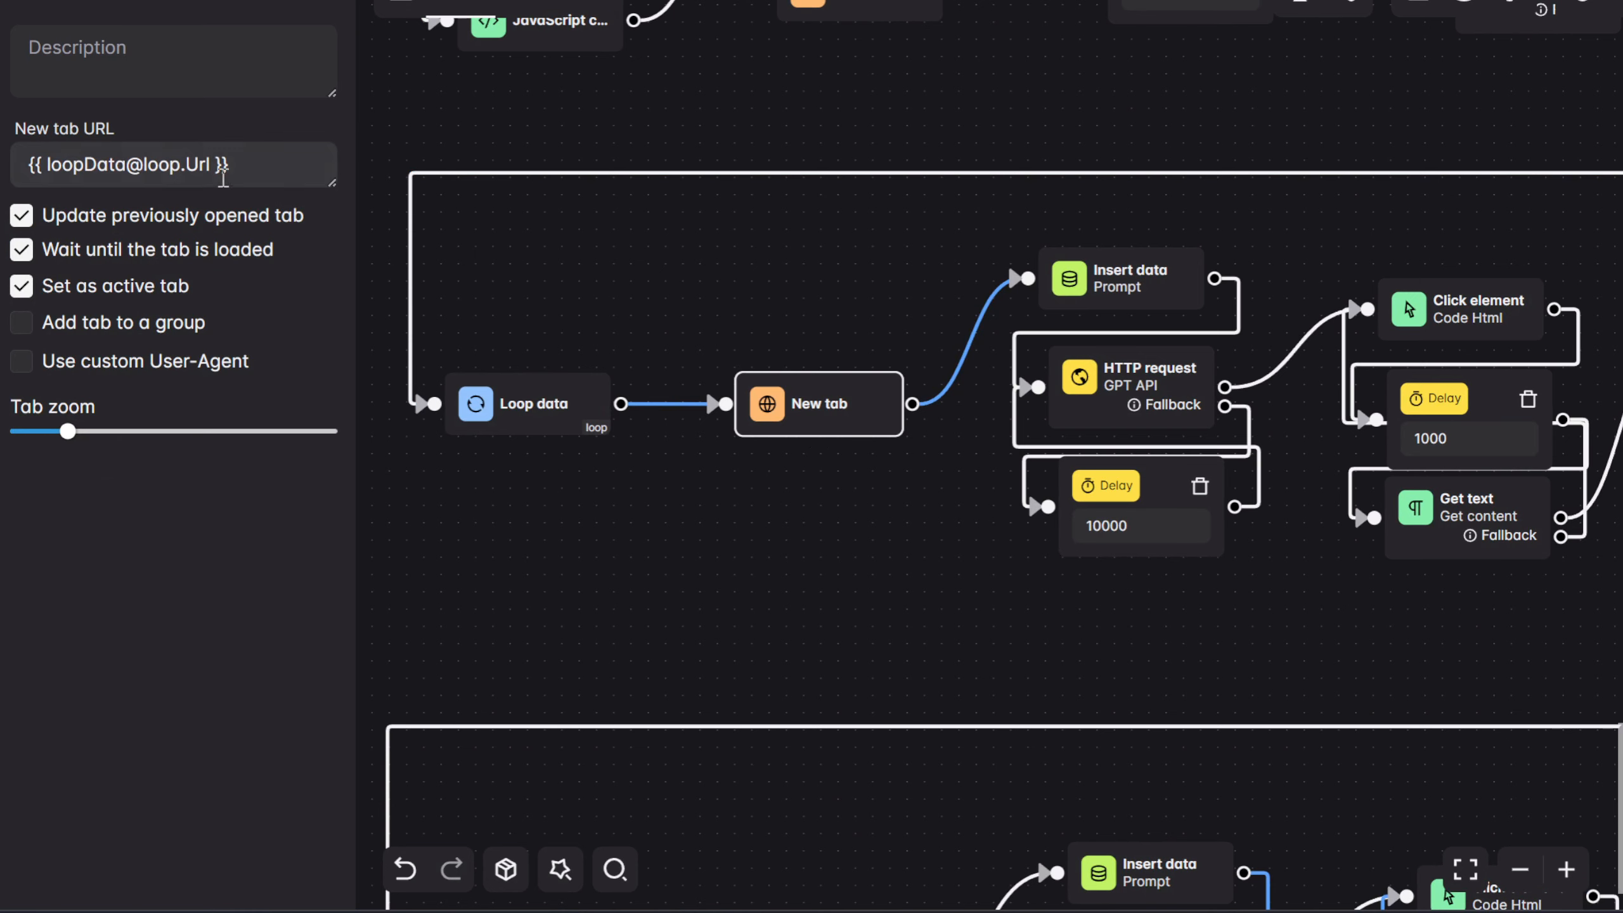
{"action": "left_click_drag", "start_coordinate": [671, 498], "coordinate": [879, 479]}
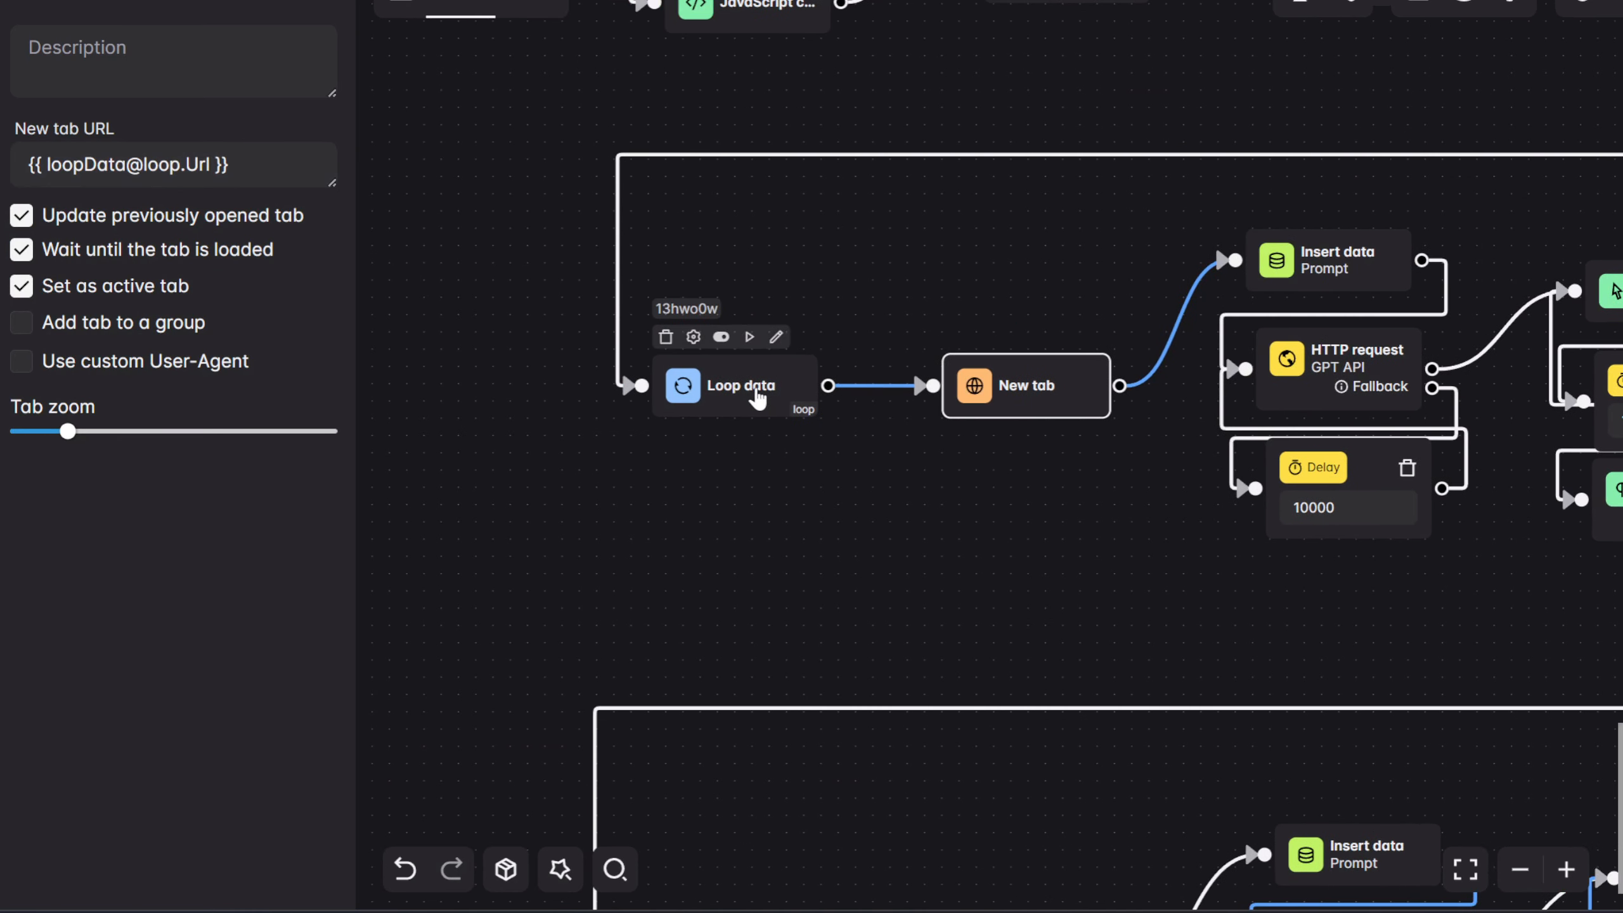
Reopen the second loop's Loop data settings and examine its starting index
{"action": "left_click", "coordinate": [757, 398]}
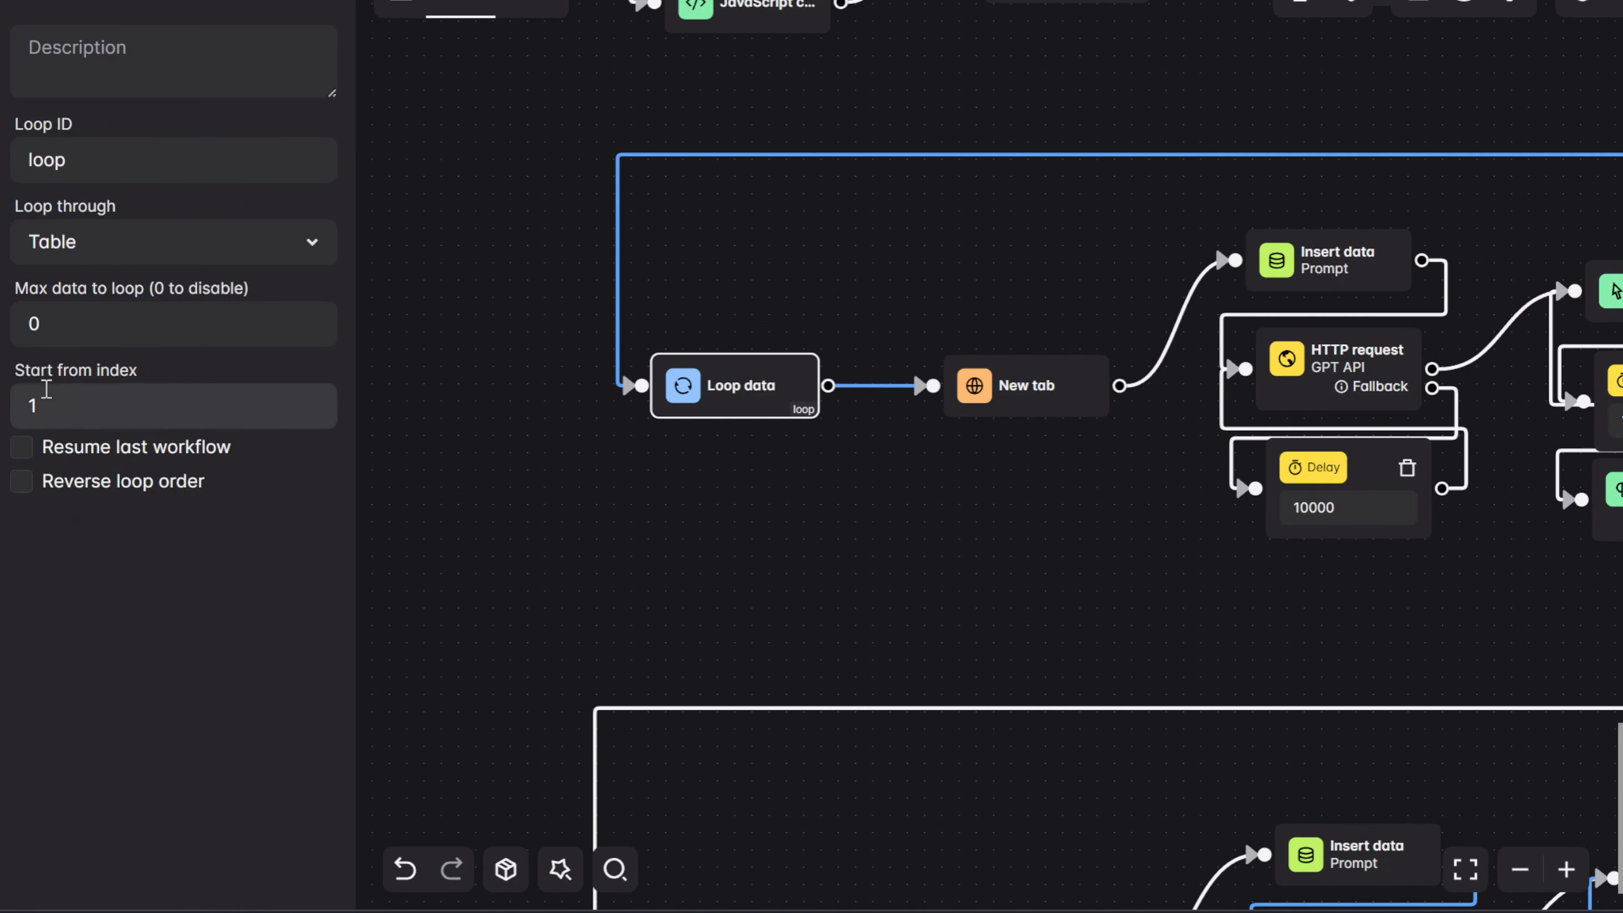
{"action": "double_click", "coordinate": [58, 404]}
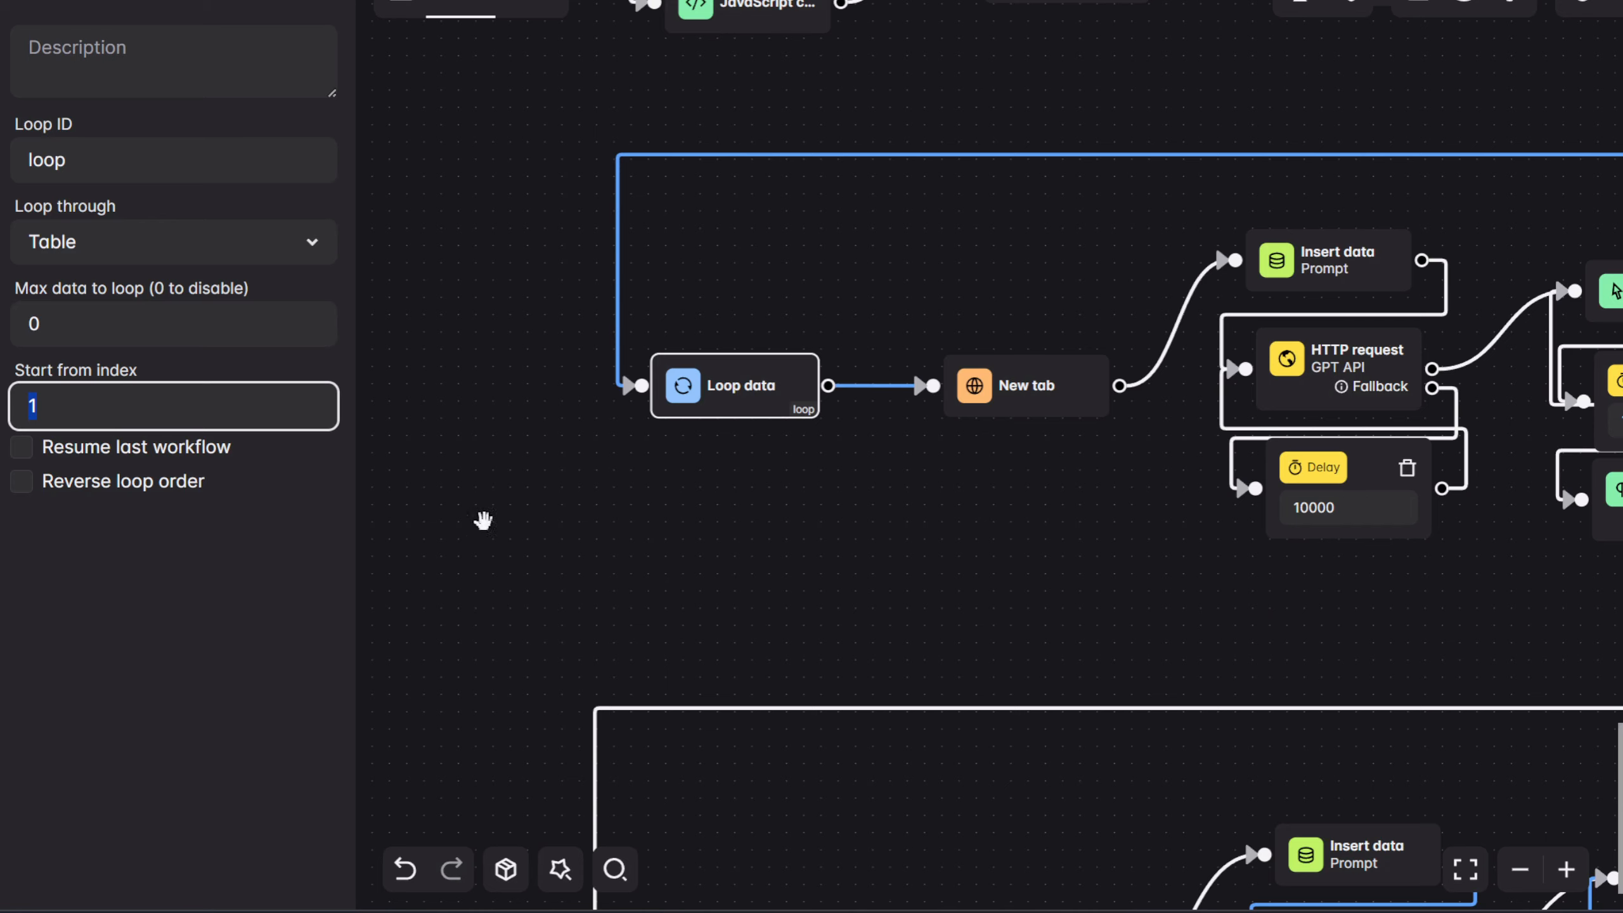
{"action": "left_click", "coordinate": [286, 556]}
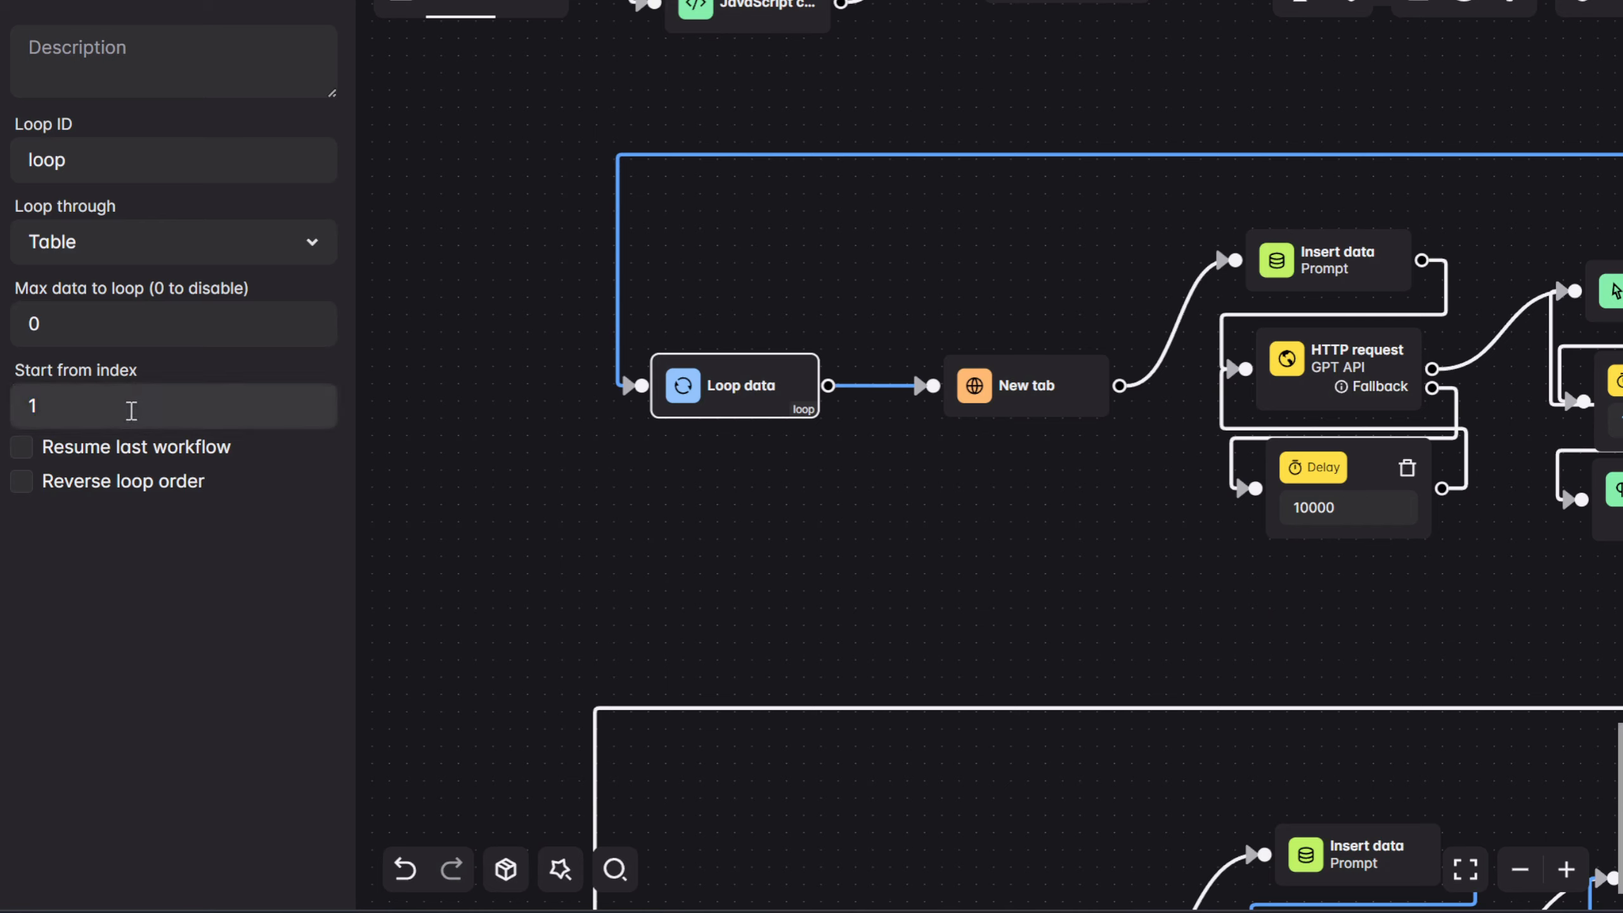
{"action": "double_click", "coordinate": [156, 417]}
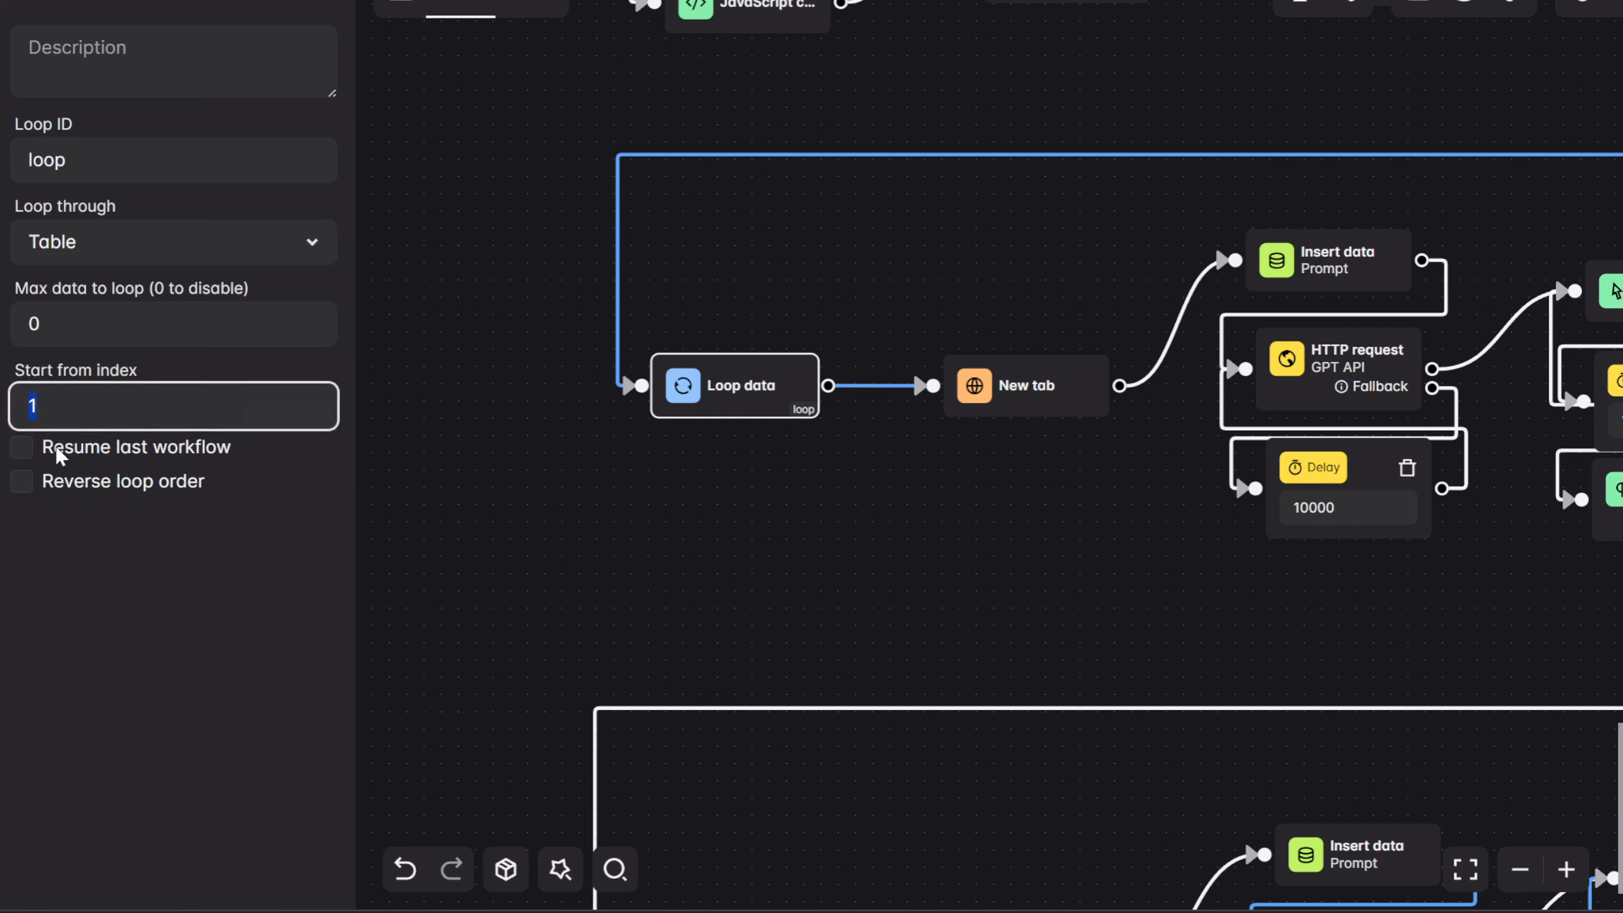
Recheck the second loop's New tab settings and its connections to Loop data and the "Prompt" Insert data block
{"action": "left_click_drag", "start_coordinate": [1061, 517], "coordinate": [804, 512]}
{"action": "scroll", "coordinate": [801, 437], "scroll_direction": "up", "scroll_amount": 3}
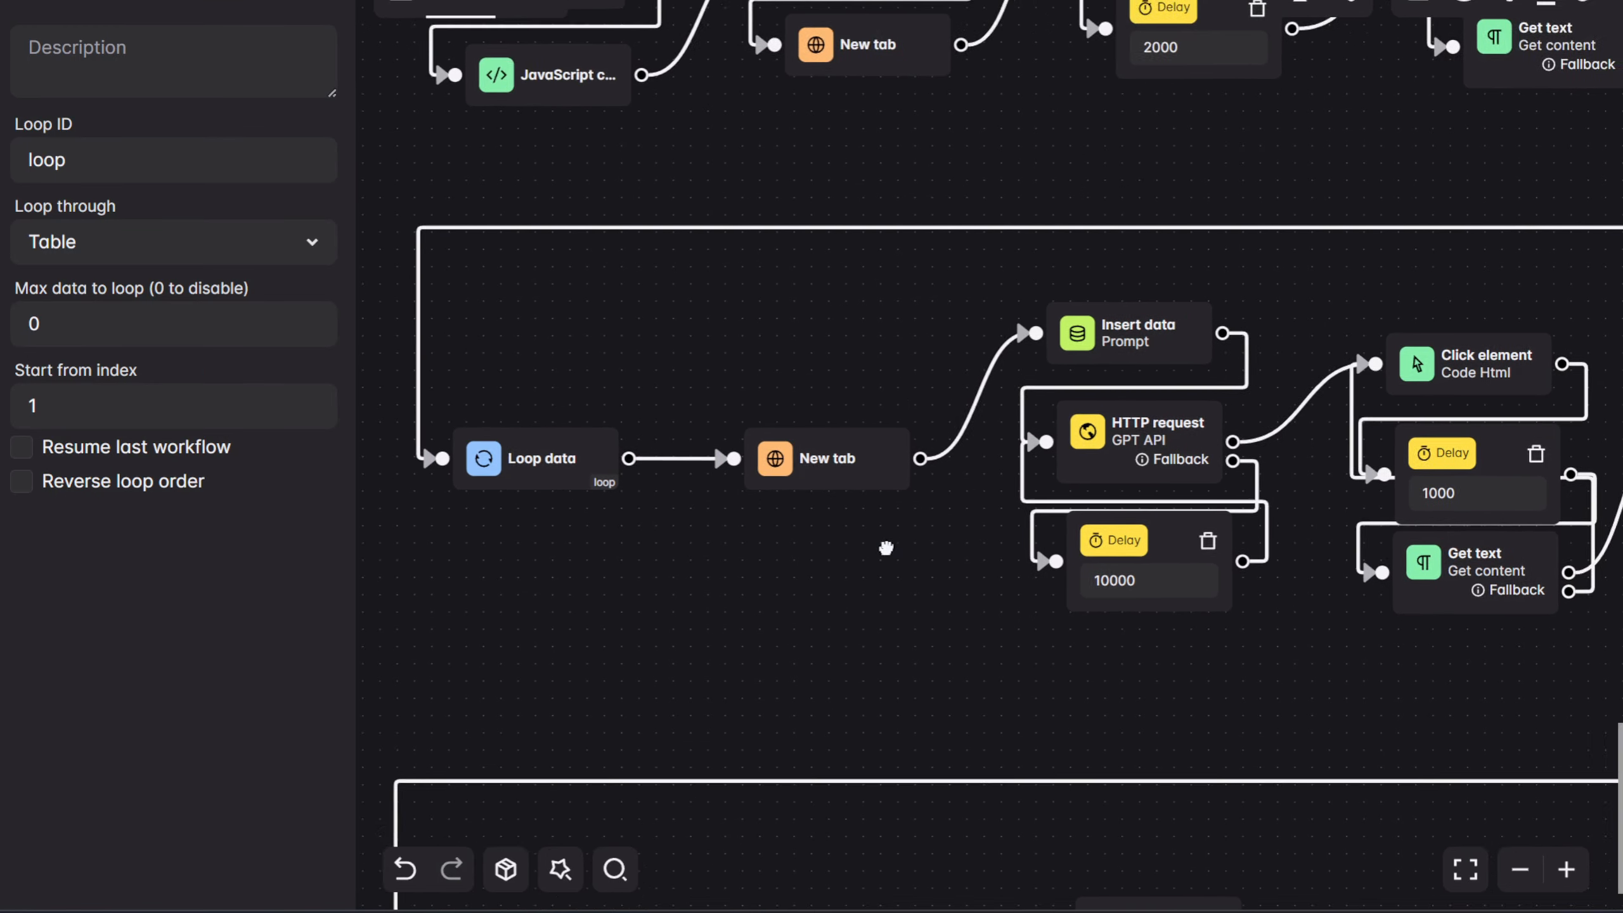
{"action": "double_click", "coordinate": [835, 521]}
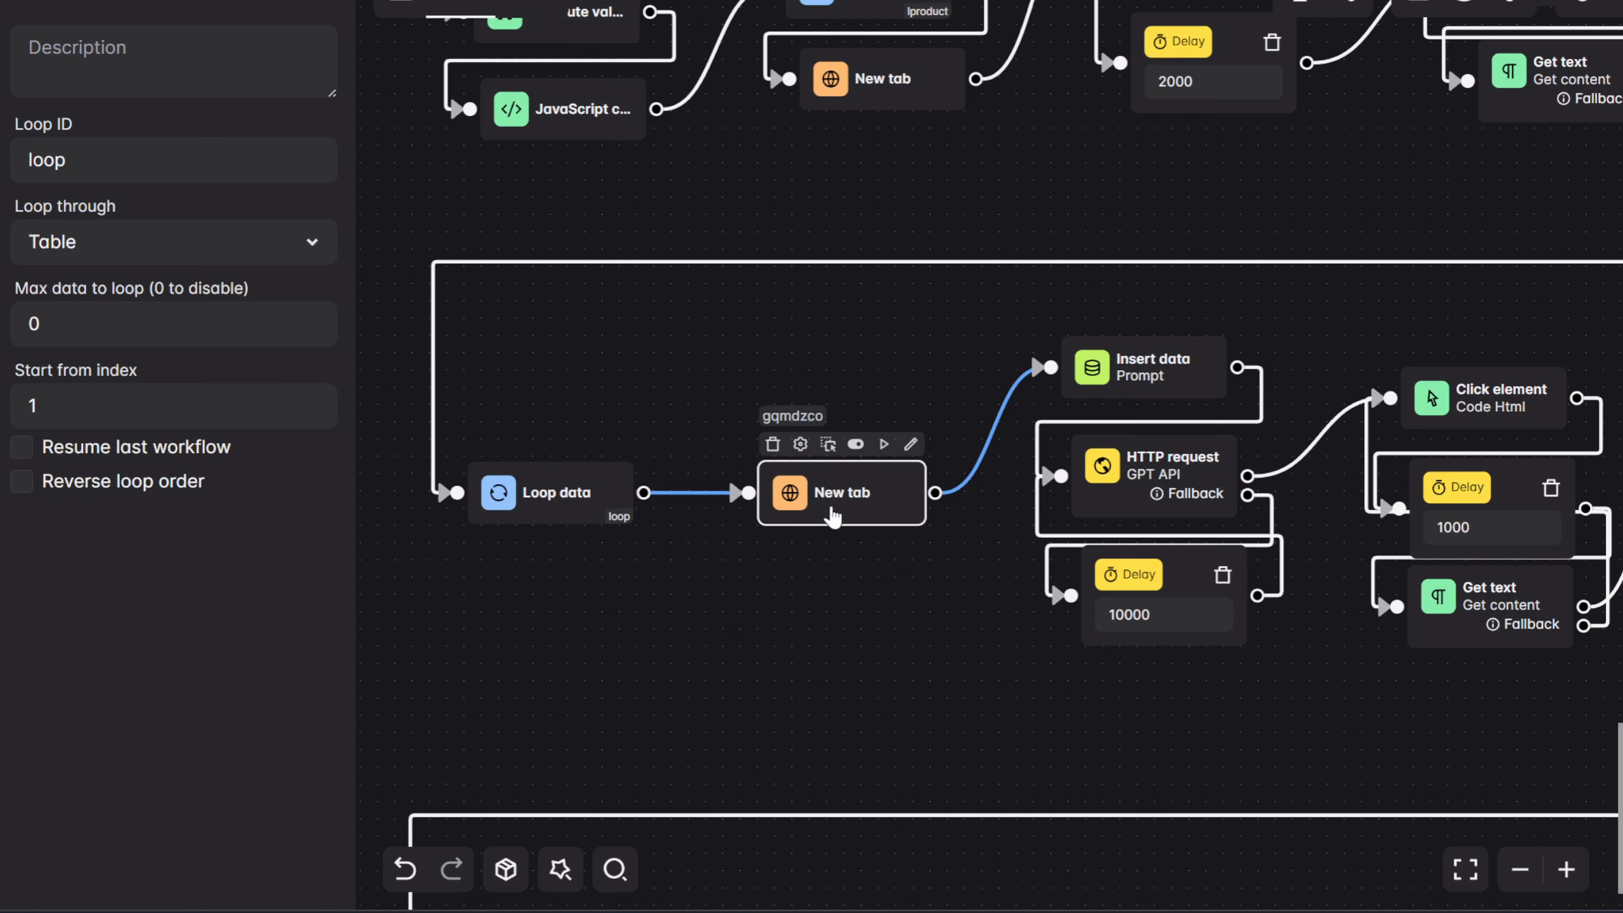
{"action": "left_click_drag", "start_coordinate": [808, 634], "coordinate": [881, 524]}
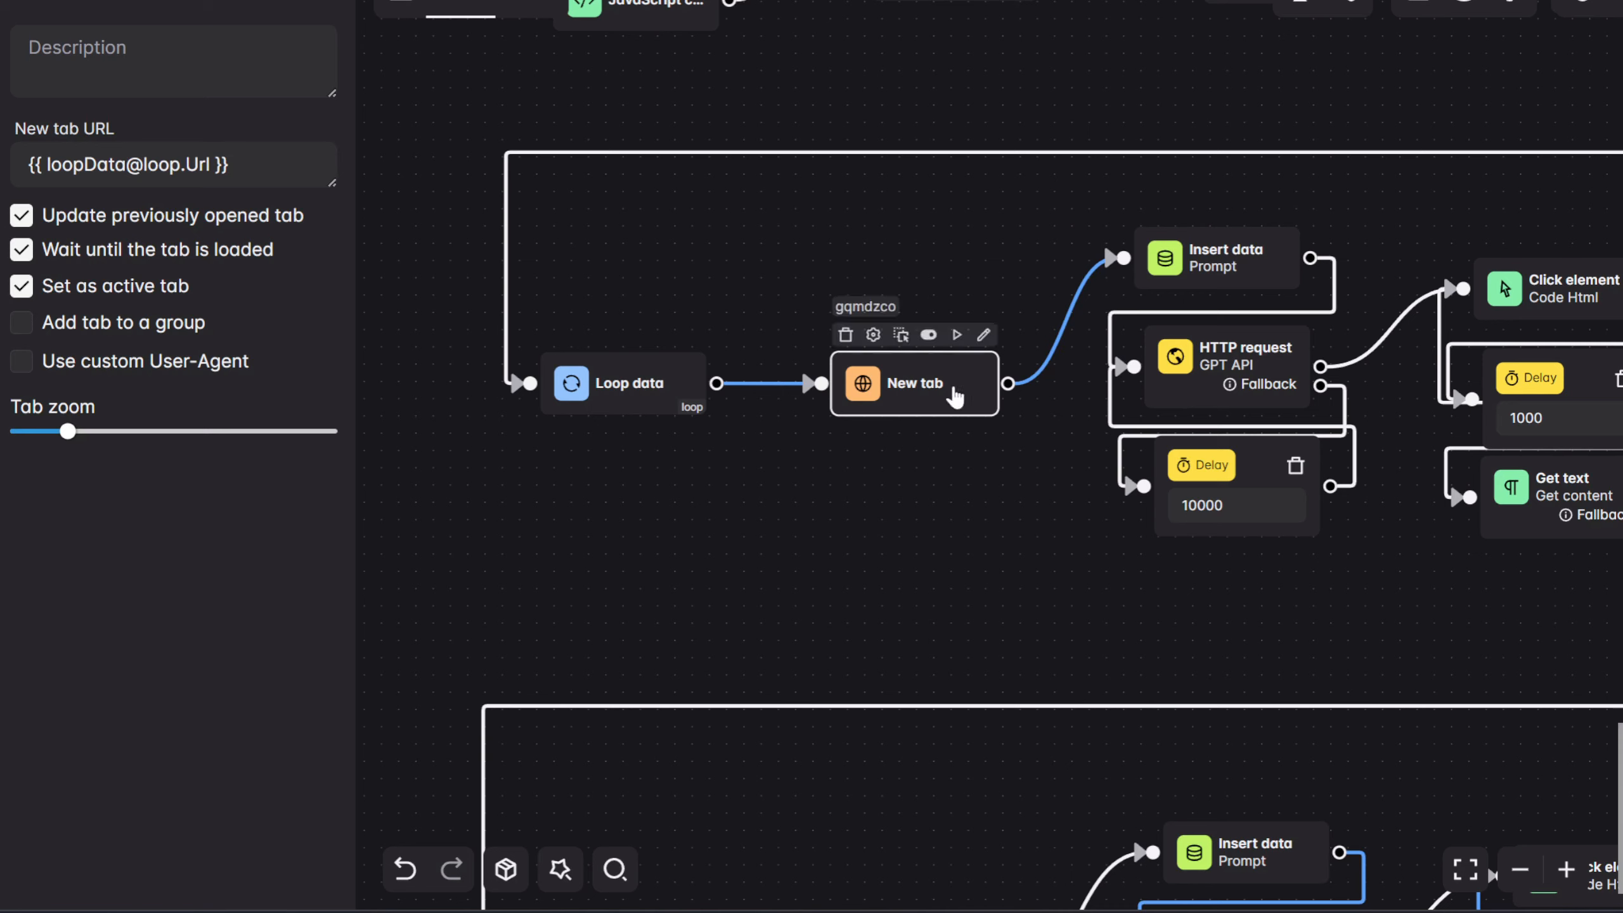
{"action": "mouse_move", "coordinate": [943, 417]}
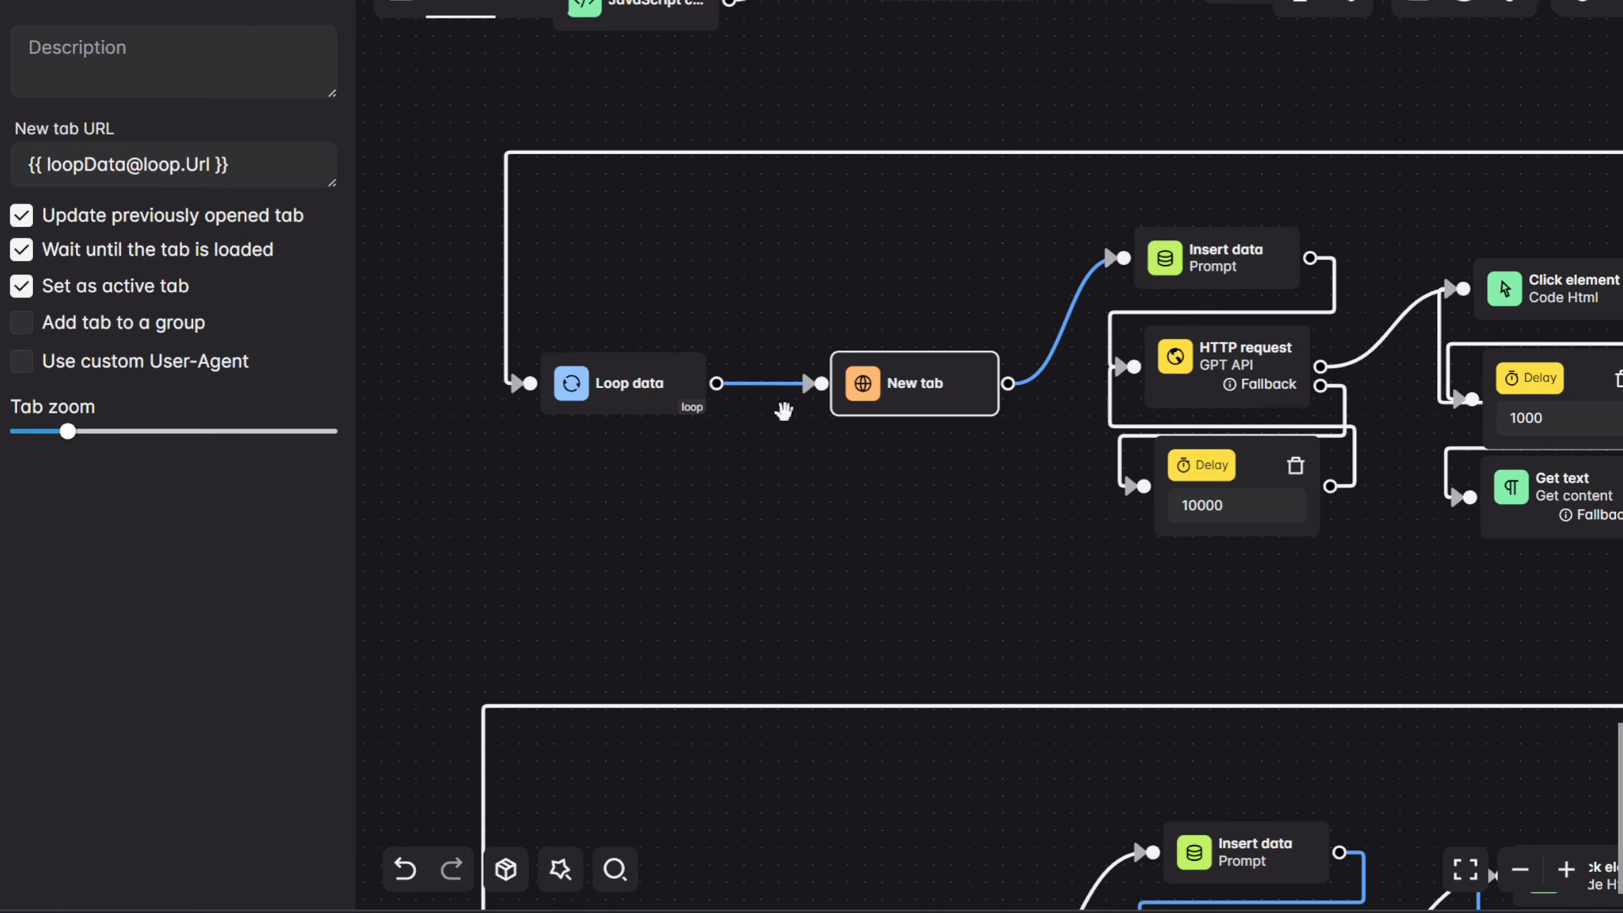
{"action": "left_click_drag", "start_coordinate": [936, 464], "coordinate": [686, 580]}
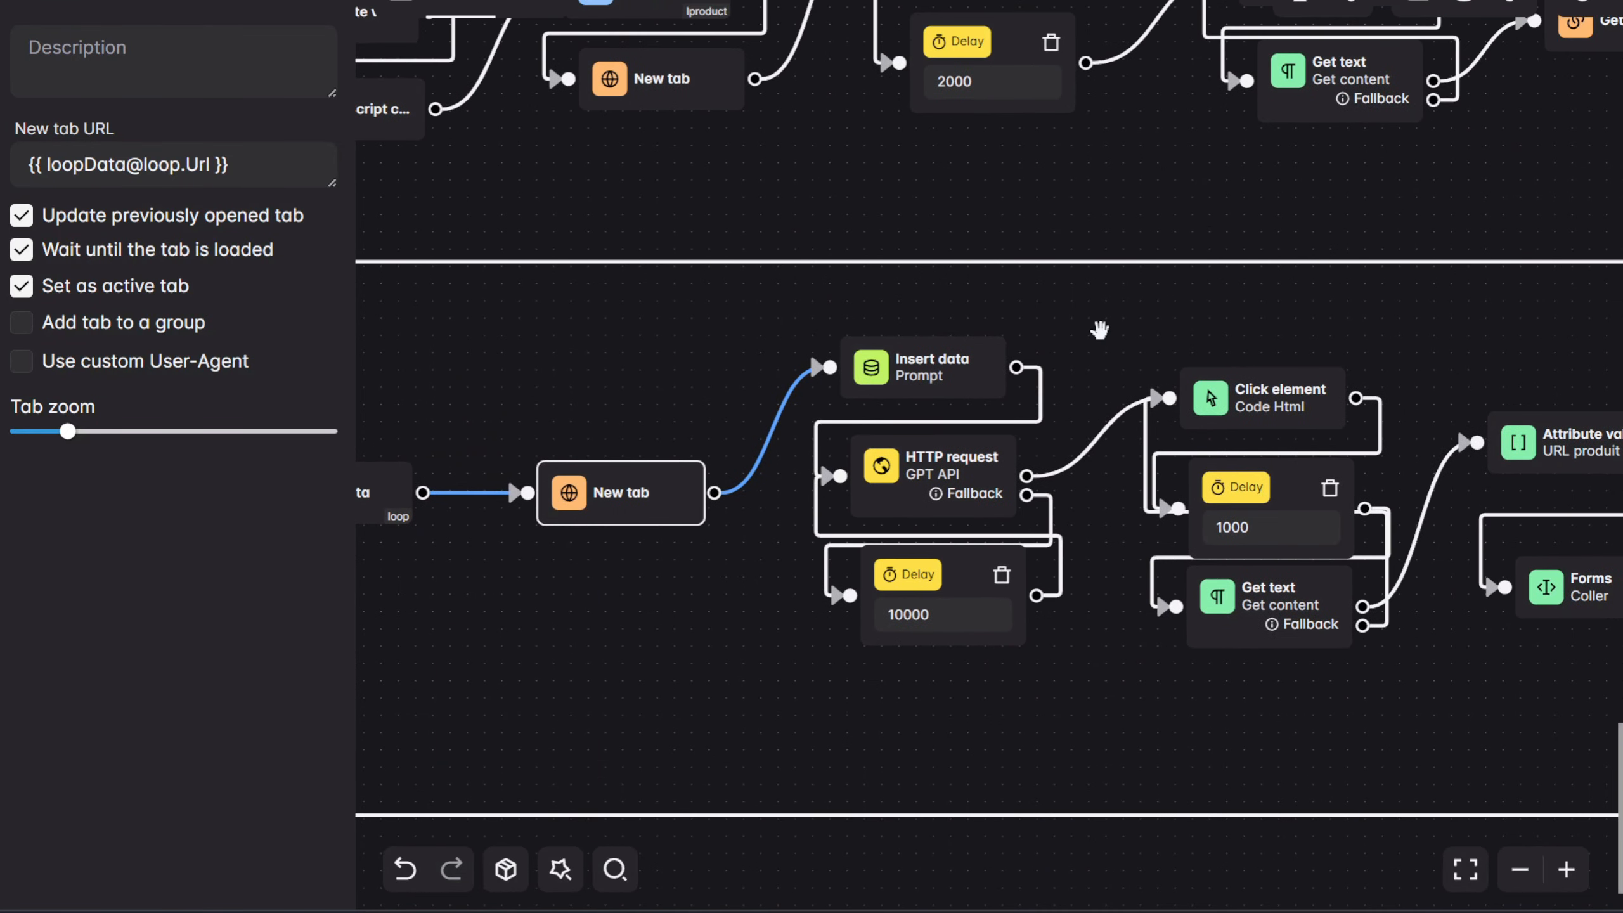
{"action": "left_click_drag", "start_coordinate": [430, 287], "coordinate": [627, 204]}
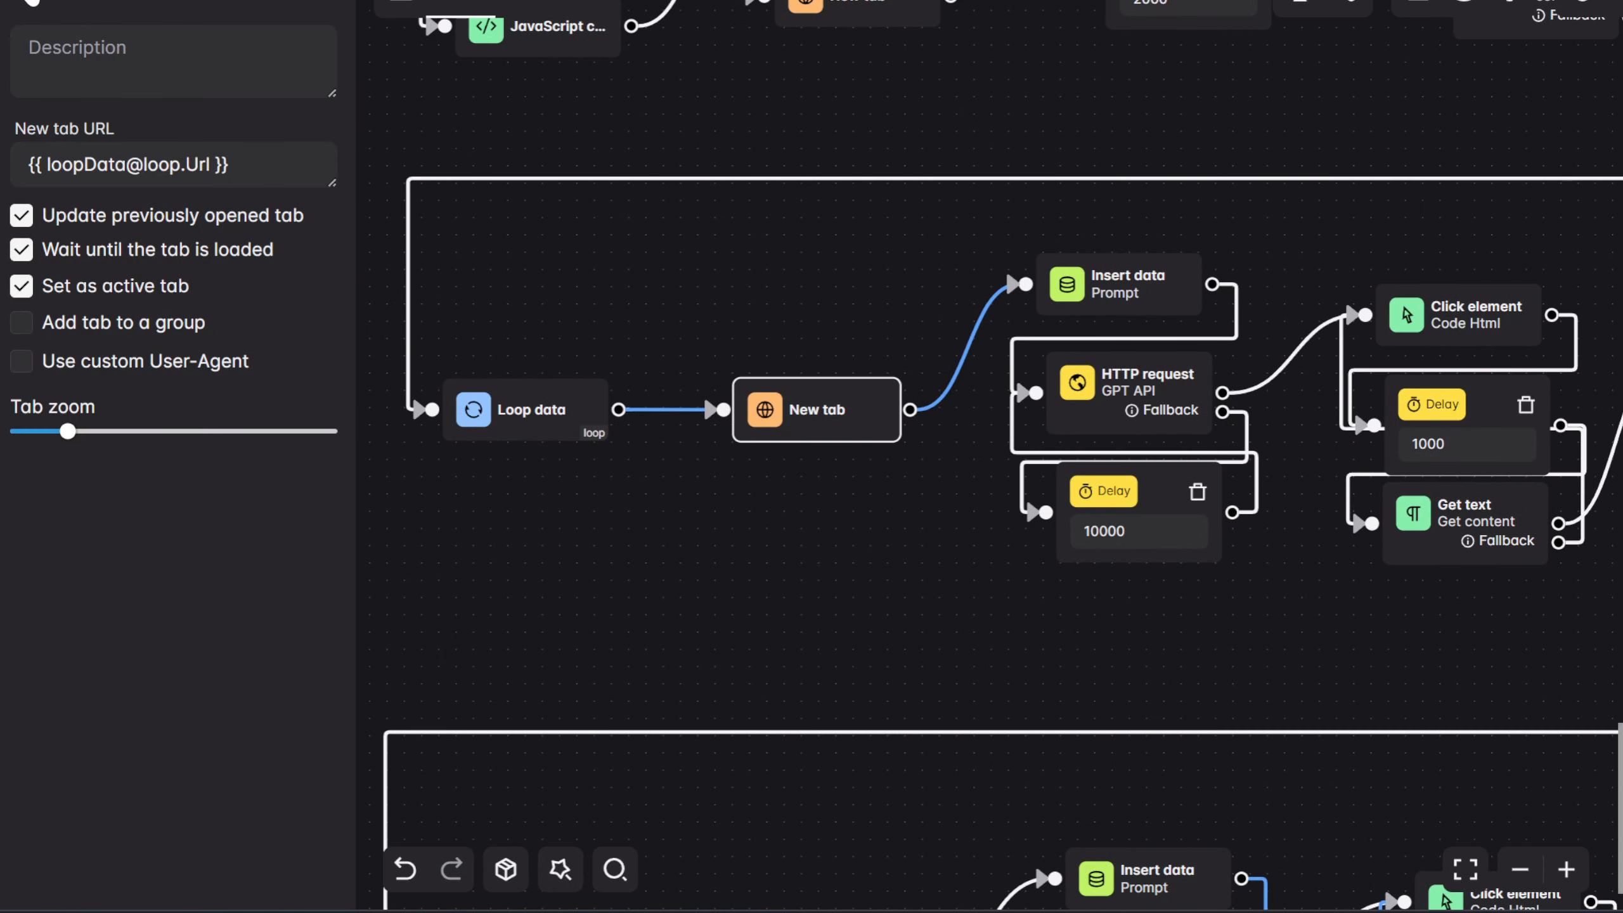
Return to the block library and search it for "close"
{"action": "left_click", "coordinate": [23, 3]}
{"action": "left_click", "coordinate": [167, 100]}
{"action": "type", "text": "close"}
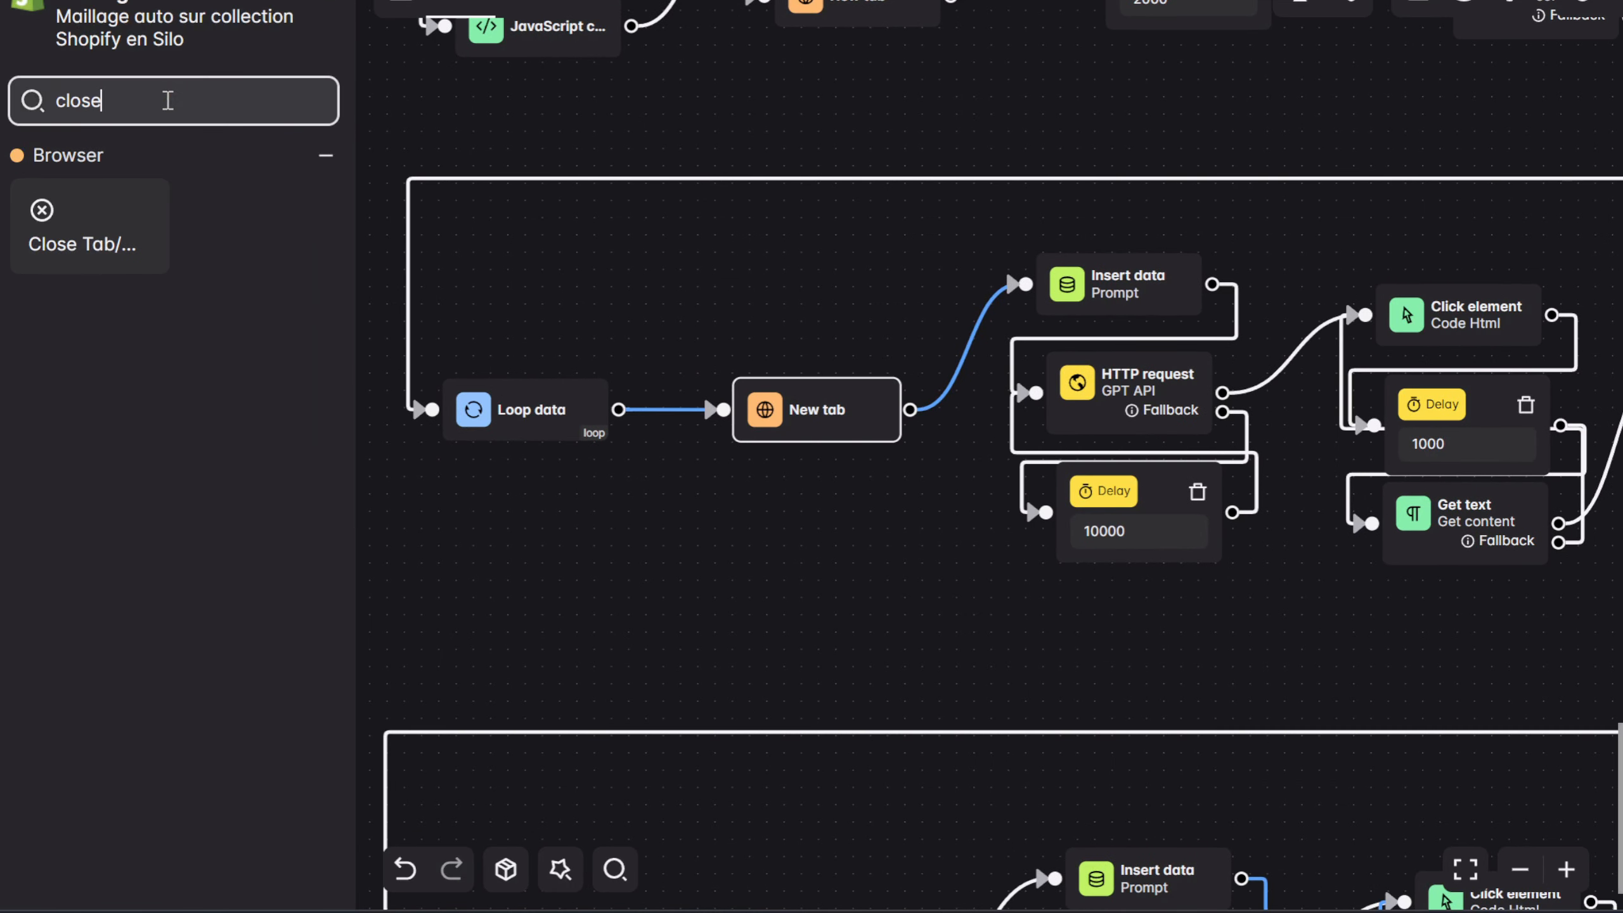
{"action": "left_click_drag", "start_coordinate": [43, 211], "coordinate": [821, 576]}
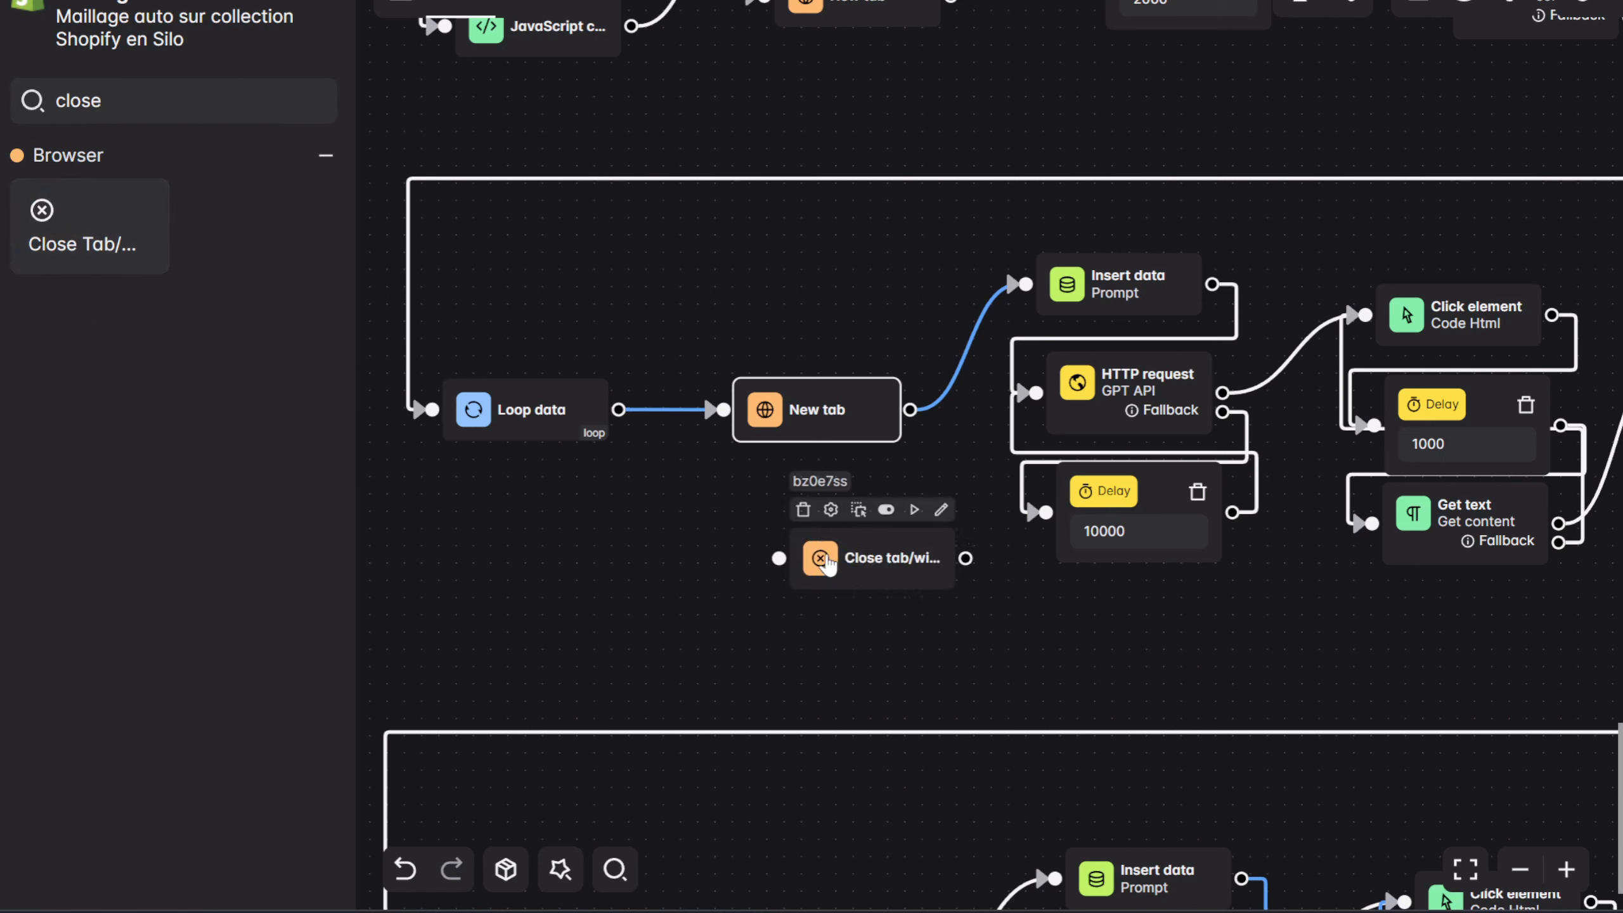
{"action": "left_click", "coordinate": [868, 594]}
{"action": "key", "text": "Delete"}
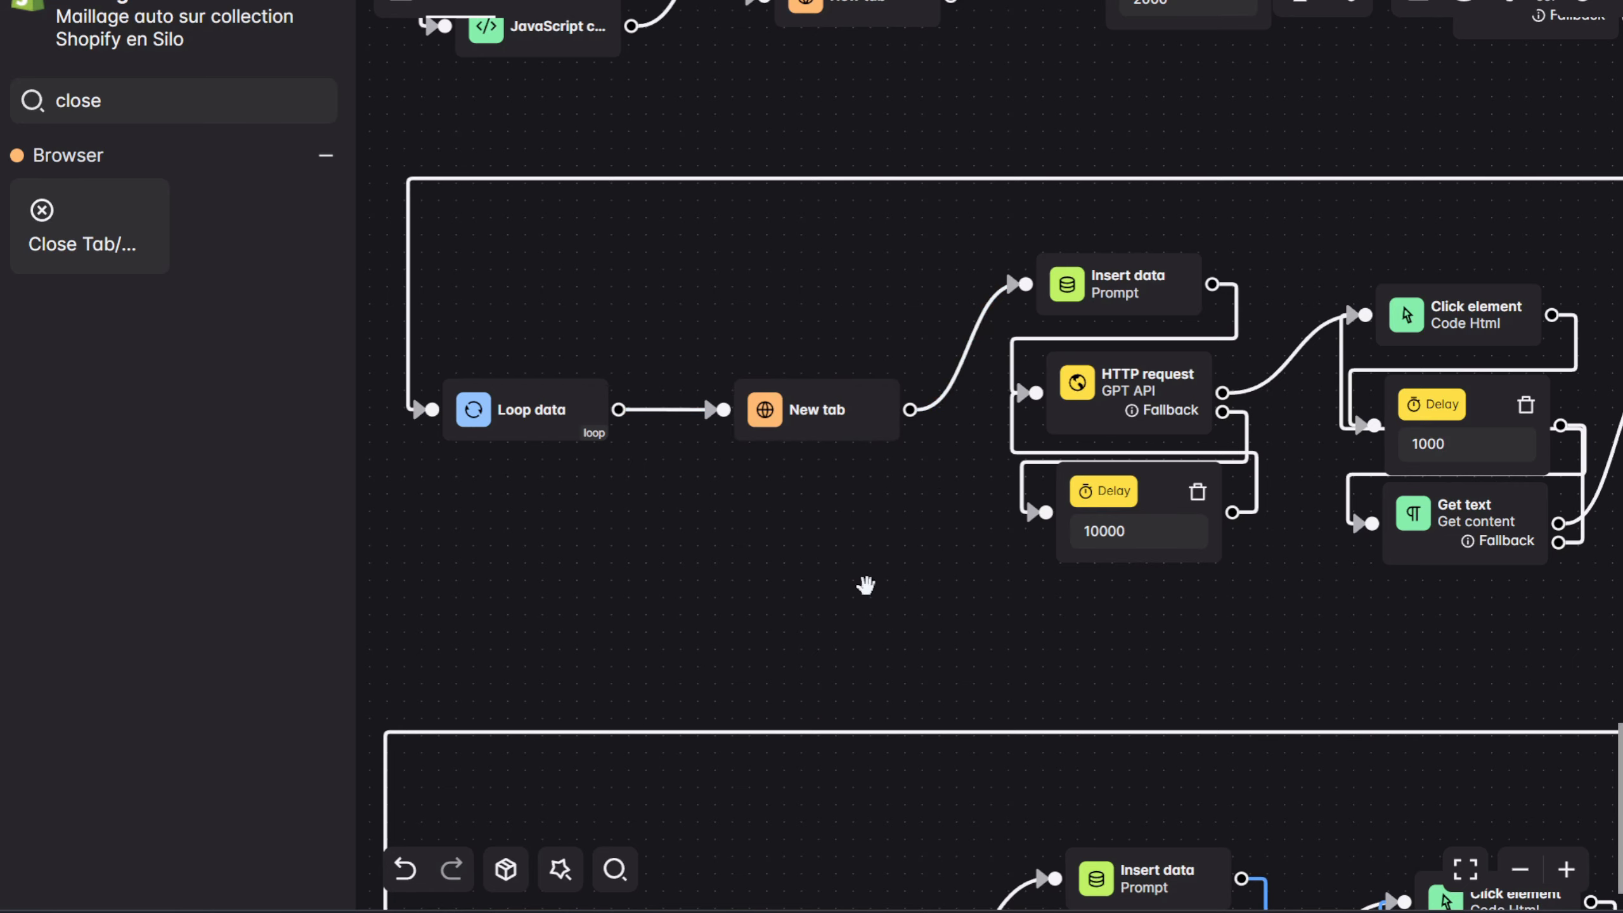
Open the second loop's "Prompt" Insert data block and read its prompt text, including the linkproduct and content variables
{"action": "mouse_move", "coordinate": [856, 430]}
{"action": "left_click_drag", "start_coordinate": [727, 330], "coordinate": [1298, 689]}
{"action": "left_click_drag", "start_coordinate": [507, 247], "coordinate": [641, 304]}
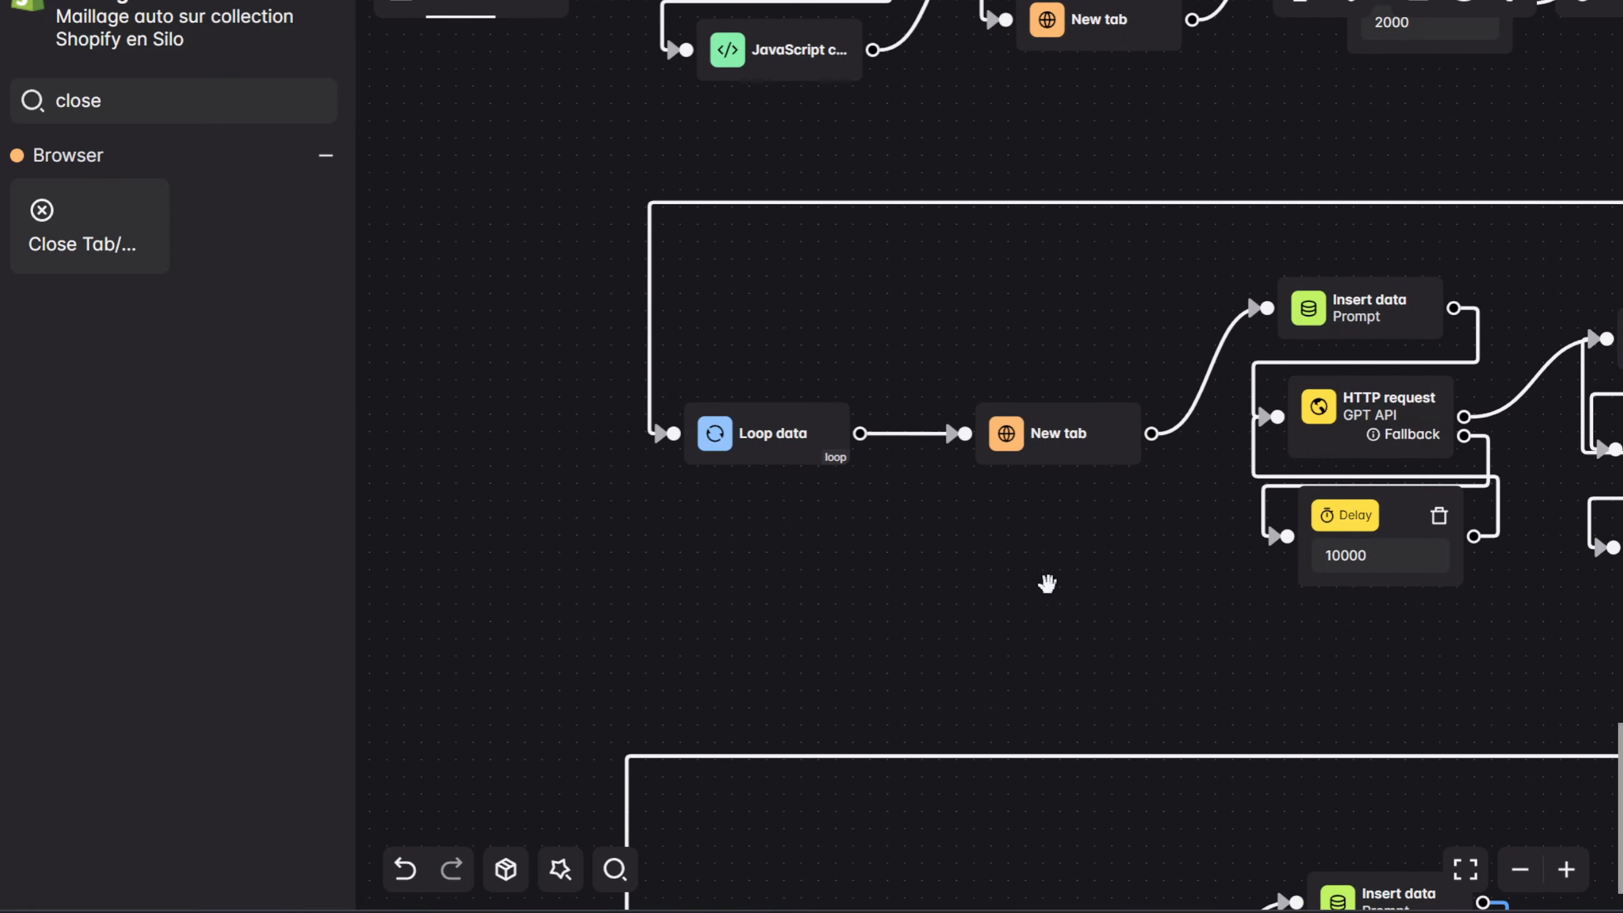
{"action": "left_click_drag", "start_coordinate": [1047, 584], "coordinate": [814, 530]}
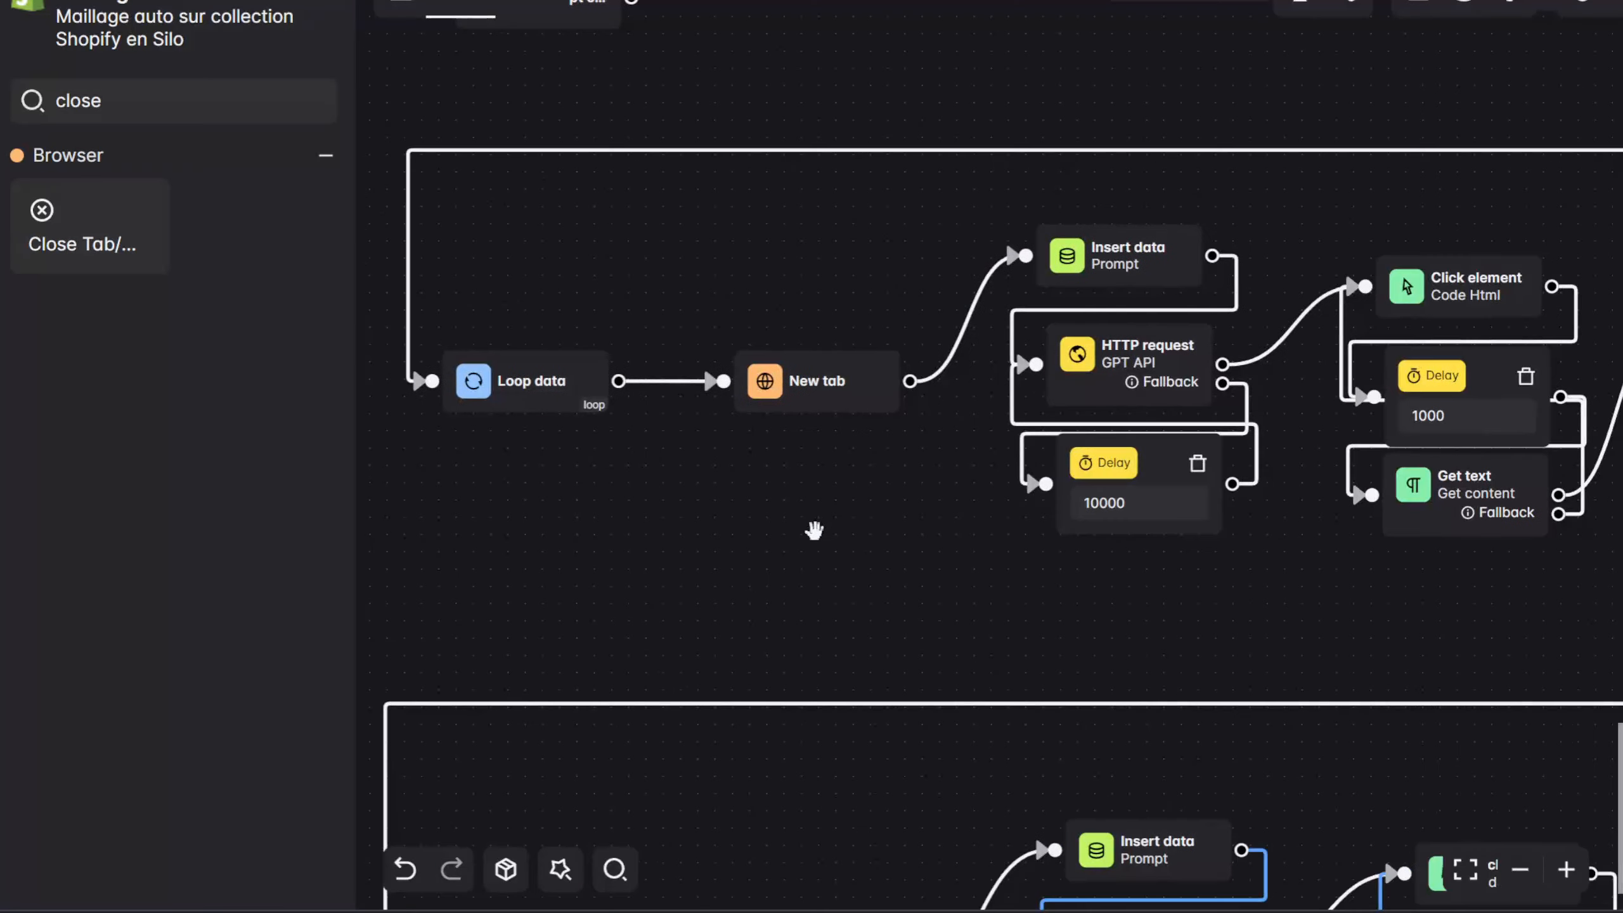
{"action": "left_click_drag", "start_coordinate": [939, 470], "coordinate": [713, 511]}
{"action": "mouse_move", "coordinate": [889, 274]}
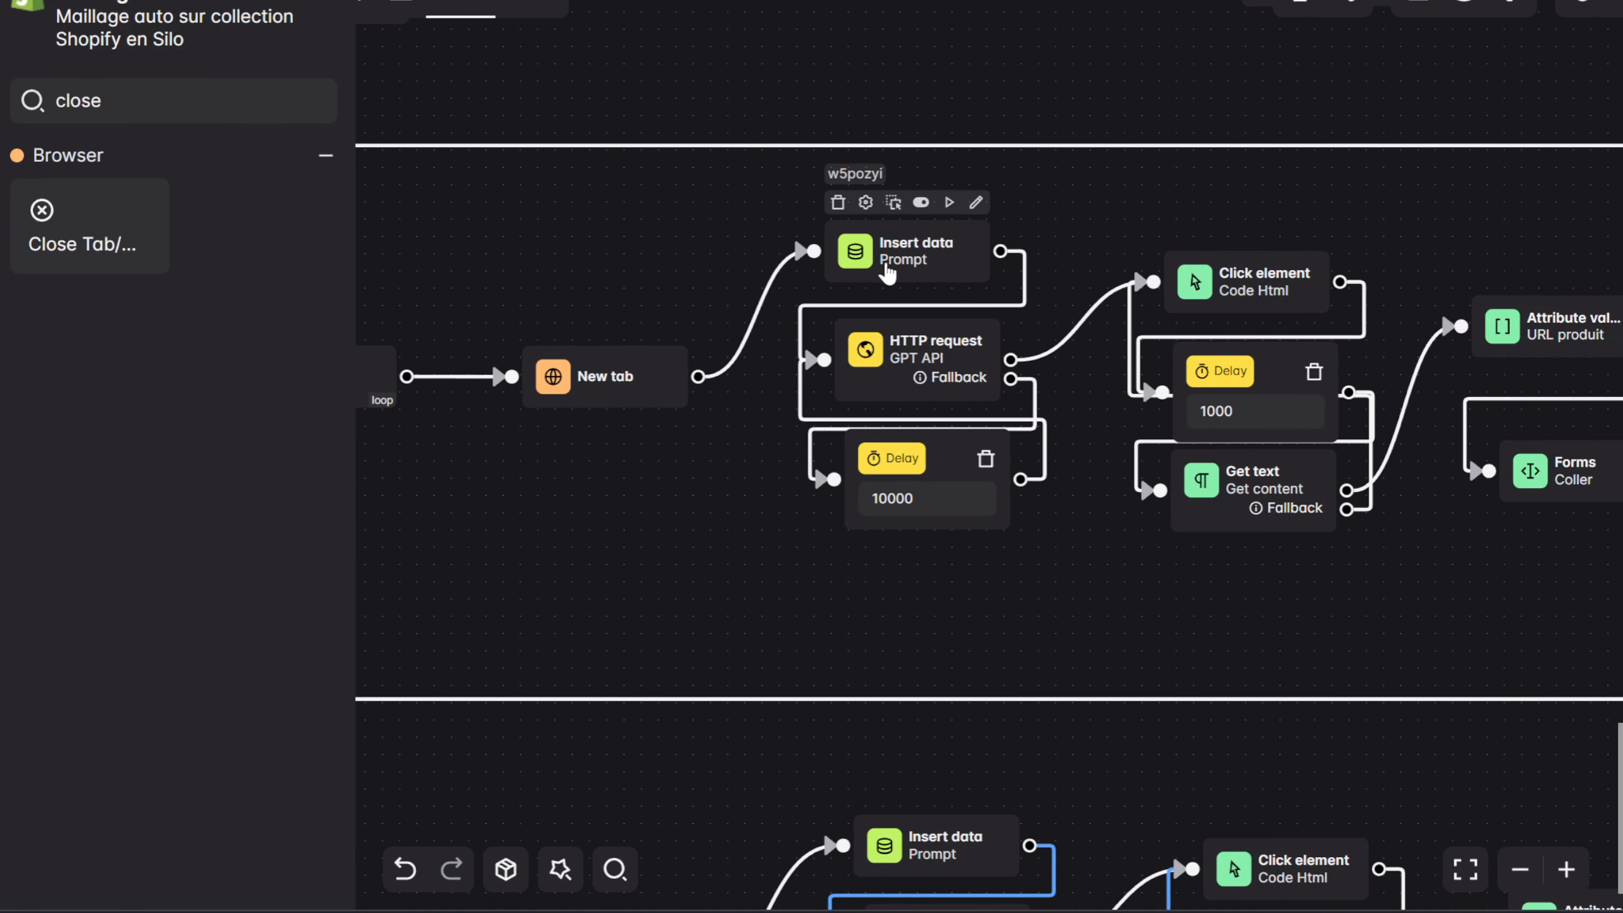
{"action": "double_click", "coordinate": [888, 274]}
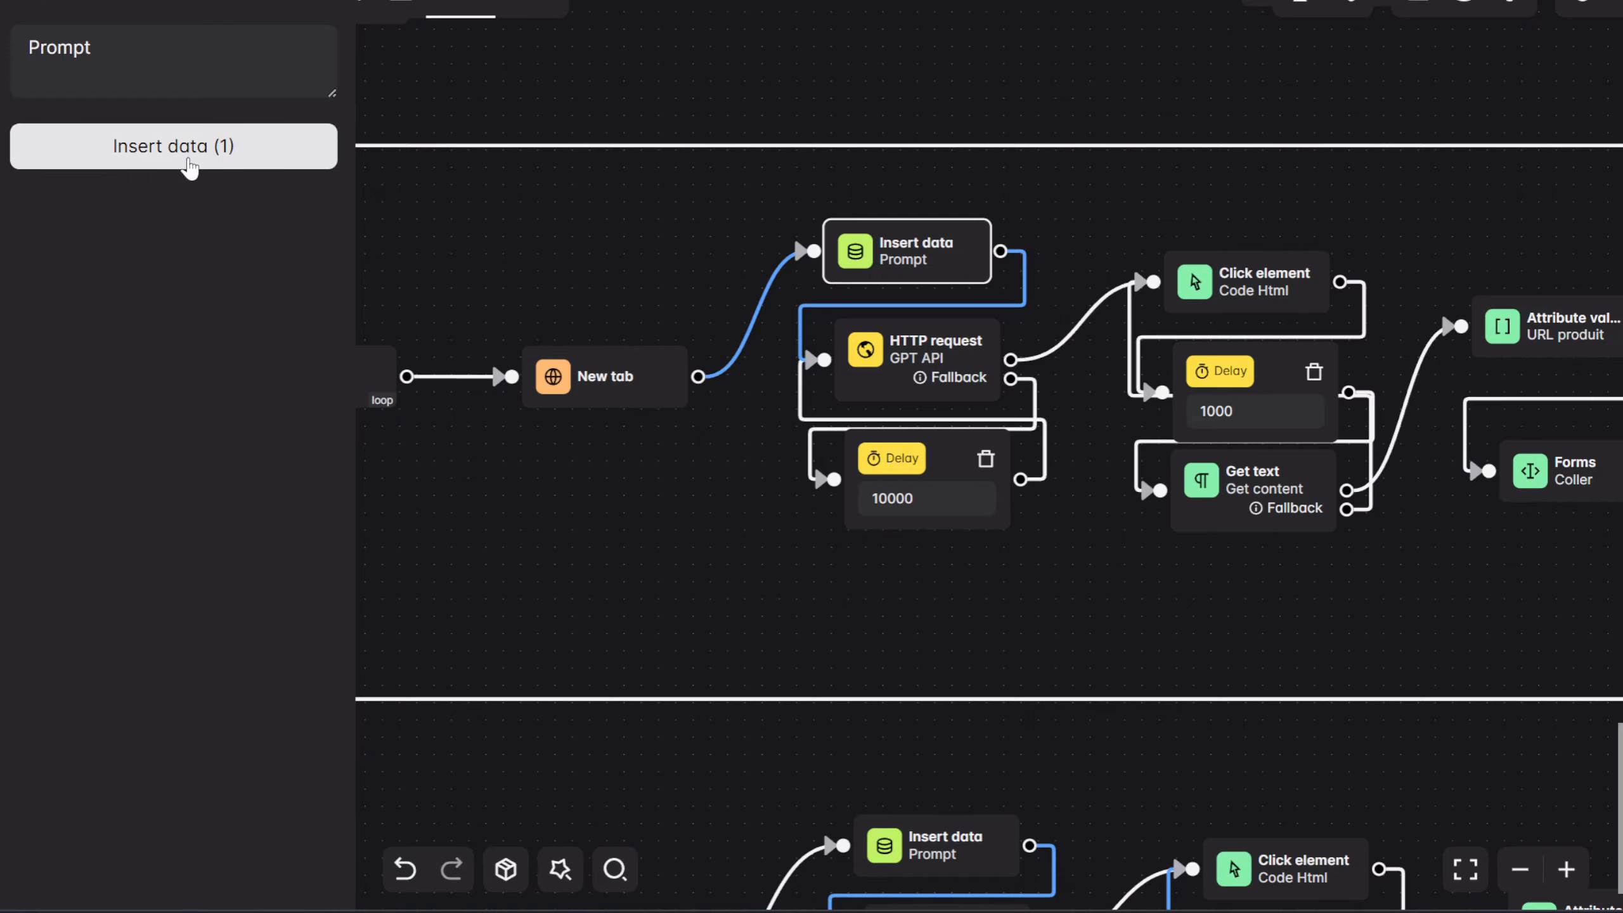
{"action": "left_click", "coordinate": [189, 160]}
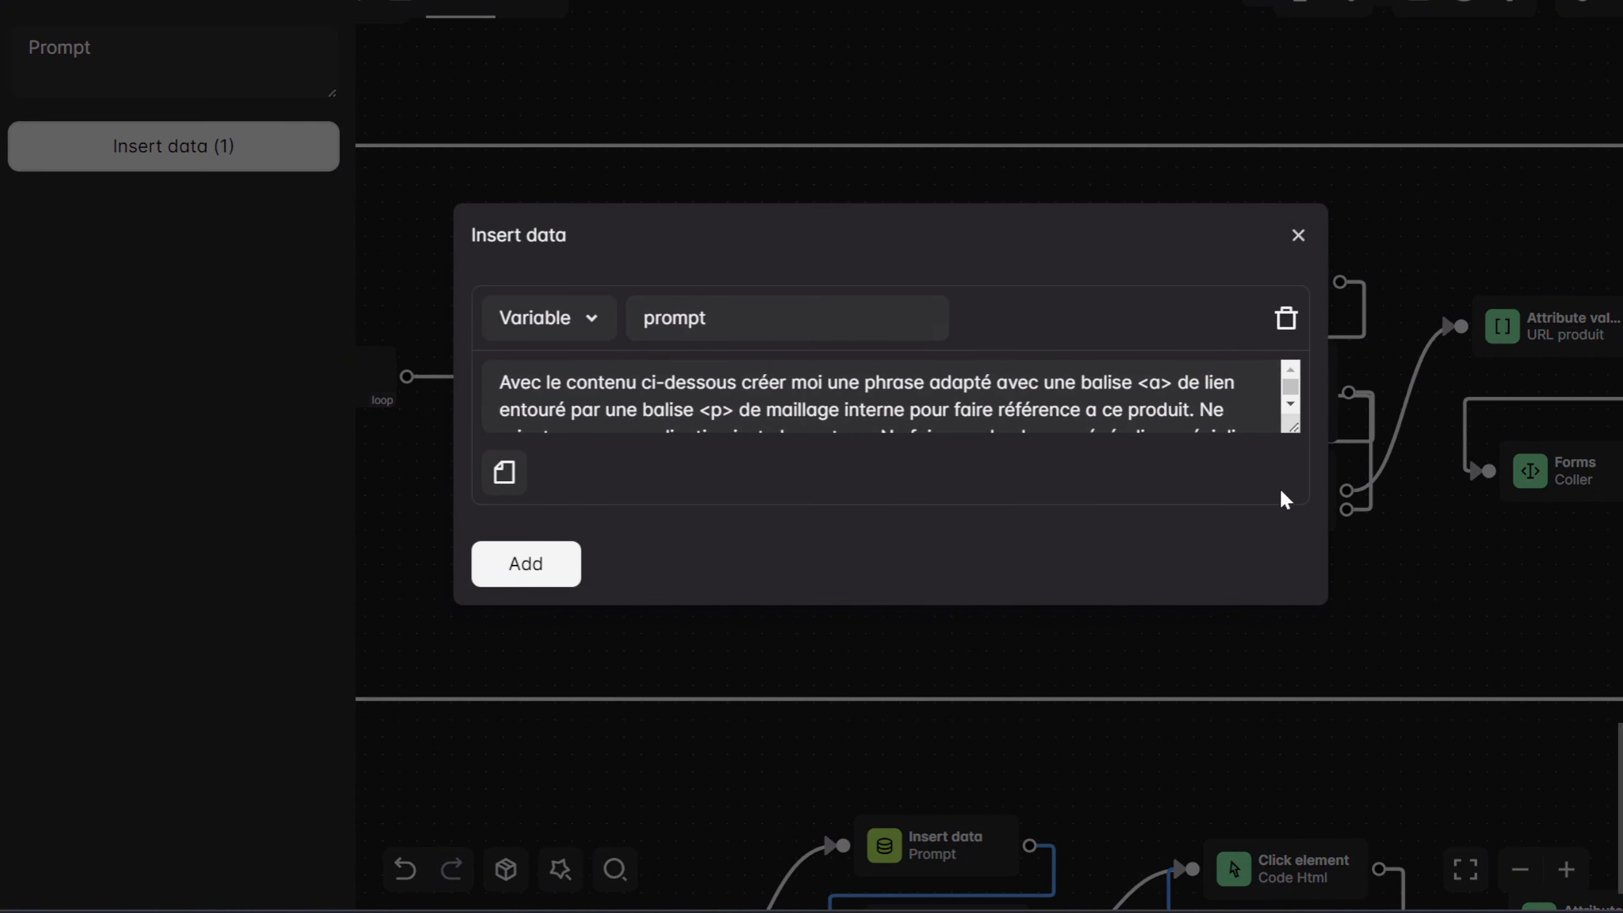
{"action": "left_click_drag", "start_coordinate": [1296, 429], "coordinate": [1295, 529]}
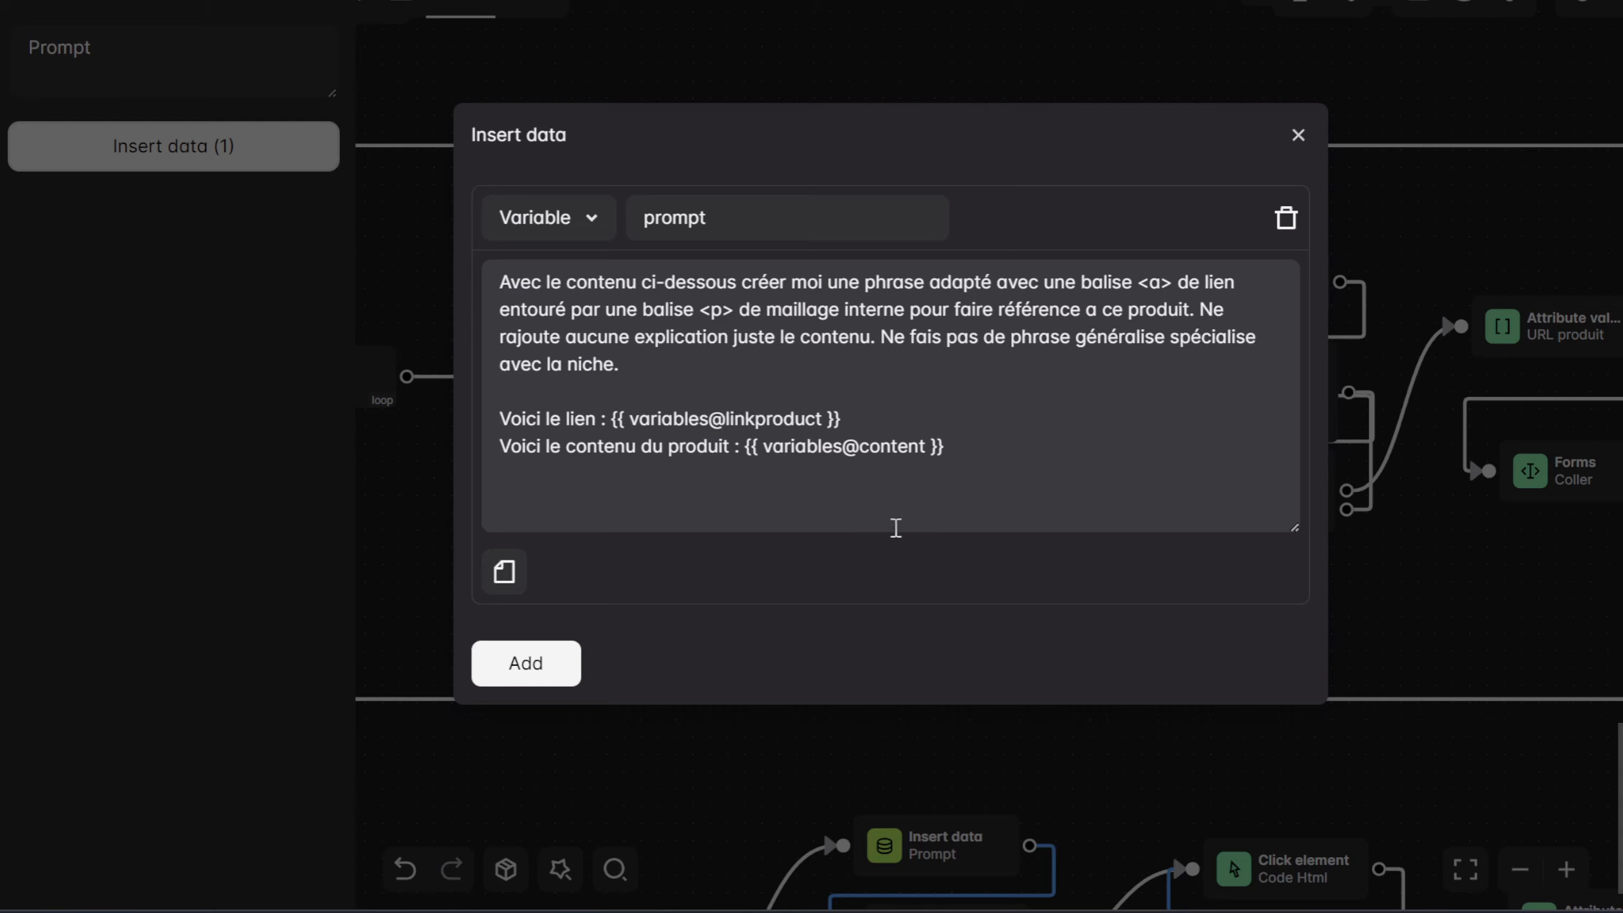
{"action": "left_click_drag", "start_coordinate": [746, 446], "coordinate": [971, 446]}
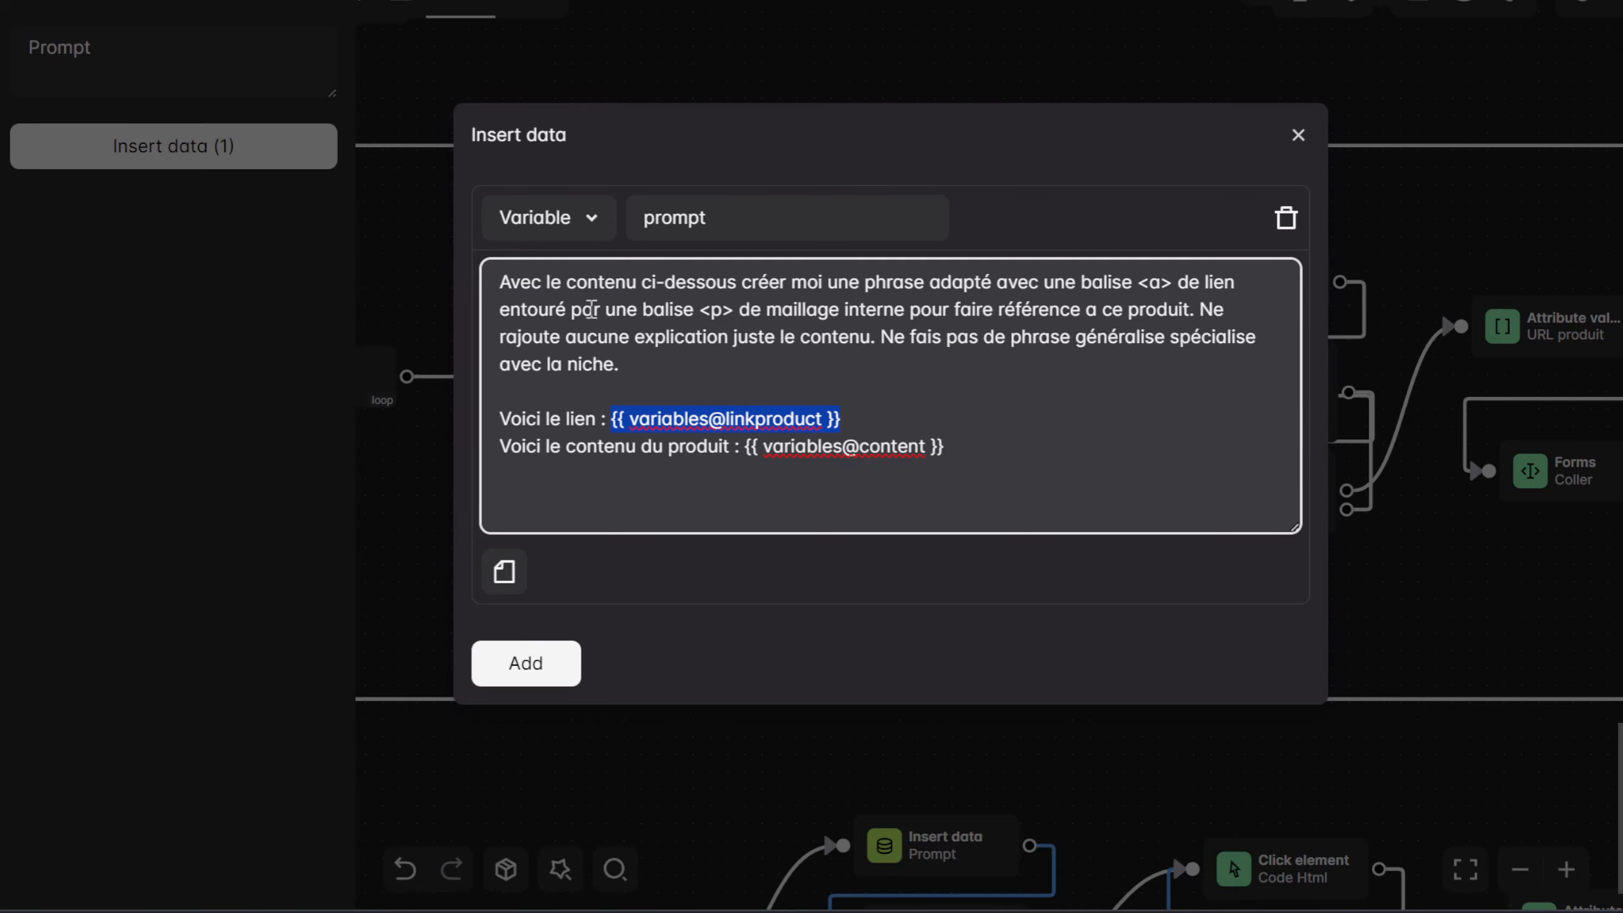
{"action": "left_click", "coordinate": [1298, 135]}
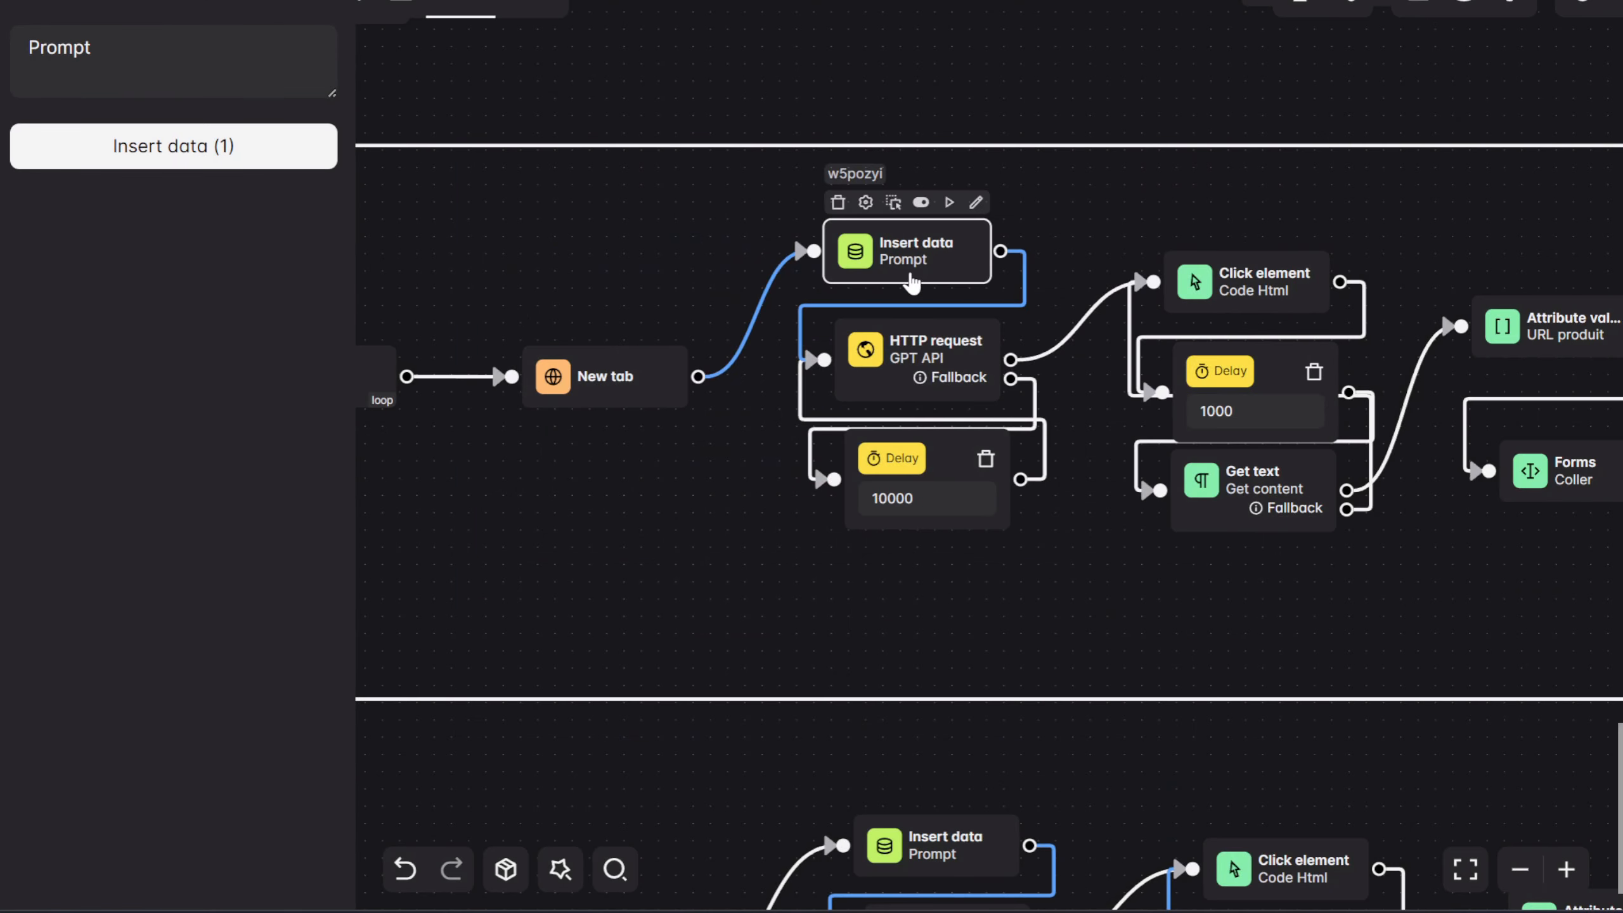
Reopen the "Prompt" block's data and reread the full text of the prompt variable
{"action": "left_click", "coordinate": [132, 150]}
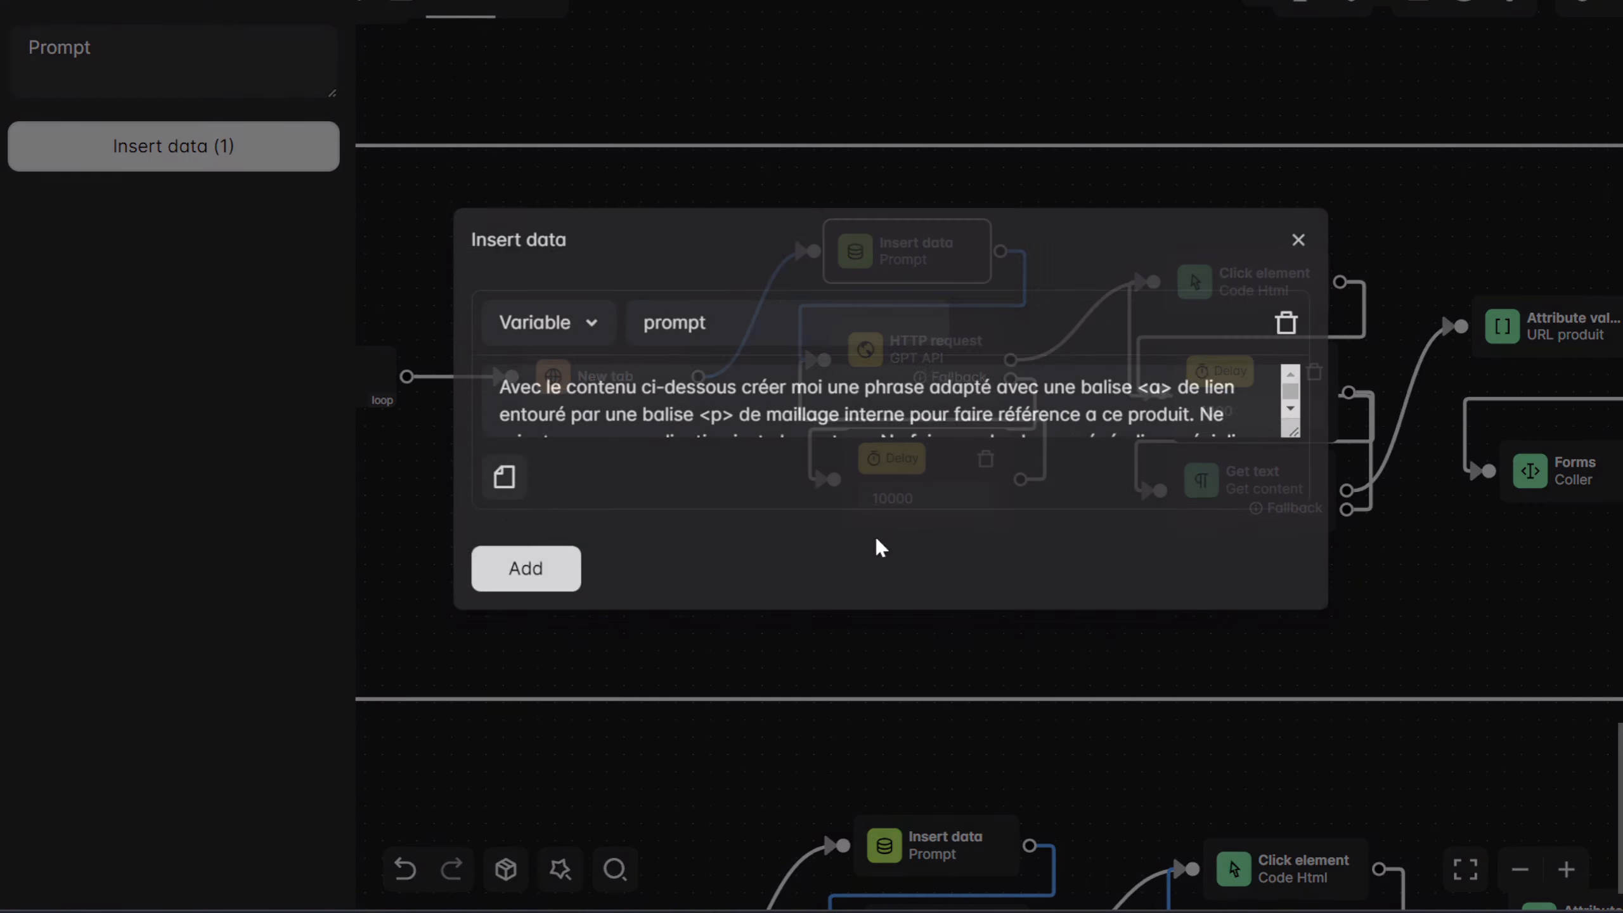
{"action": "left_click_drag", "start_coordinate": [1291, 425], "coordinate": [1286, 529]}
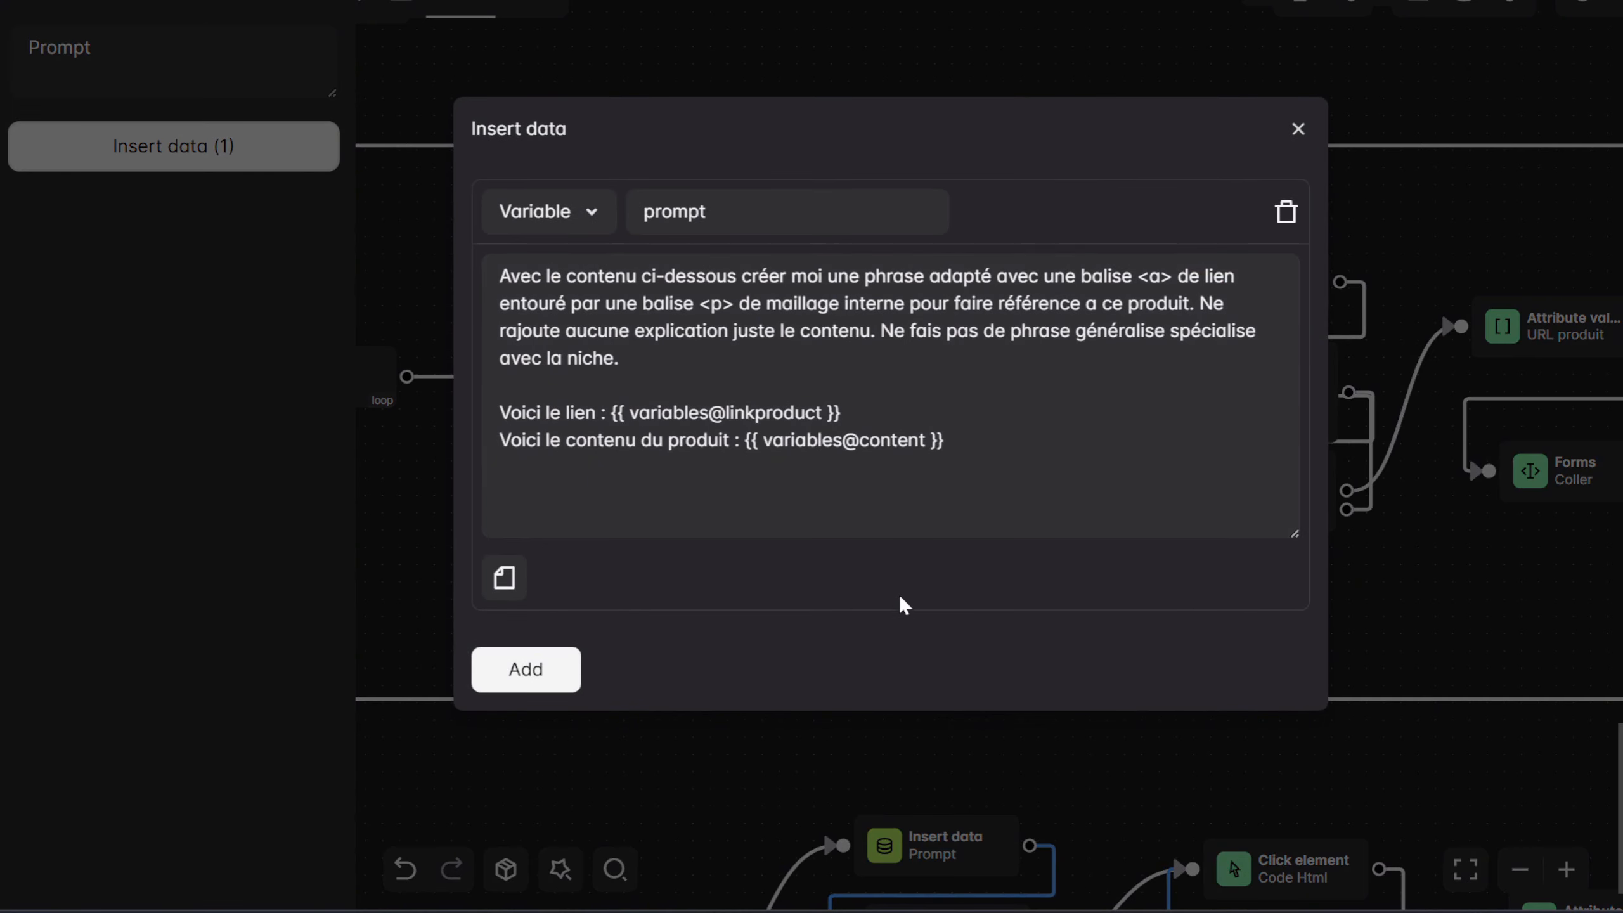
{"action": "left_click", "coordinate": [1409, 593]}
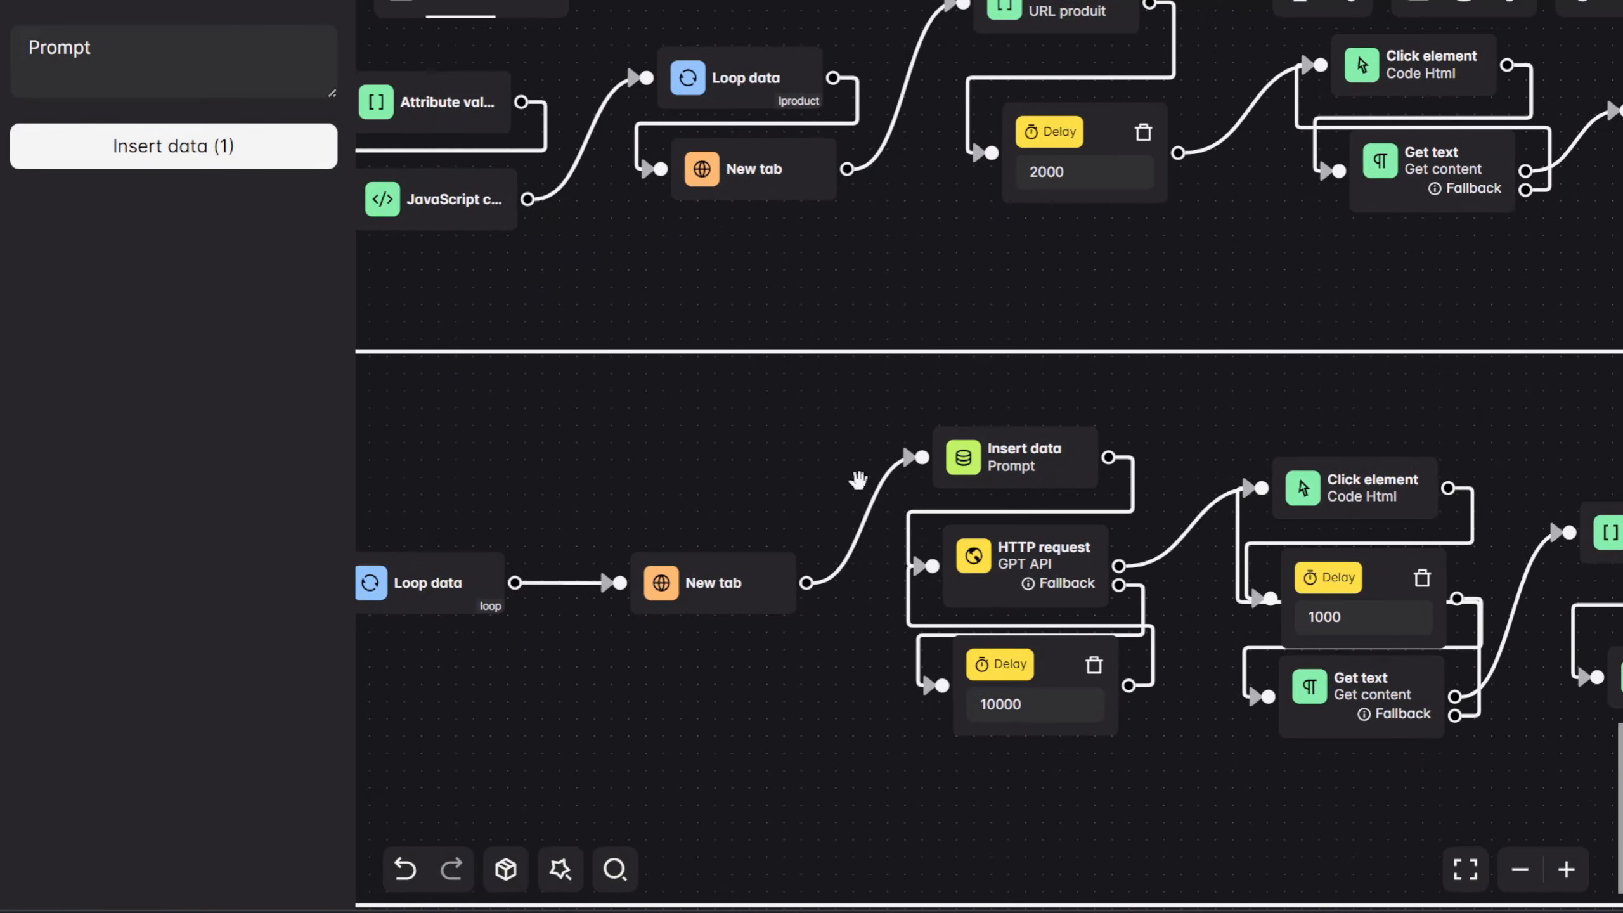
Shift the second loop's New tab block slightly and recheck the link and content lines in the "Prompt" block
{"action": "left_click_drag", "start_coordinate": [649, 529], "coordinate": [662, 475]}
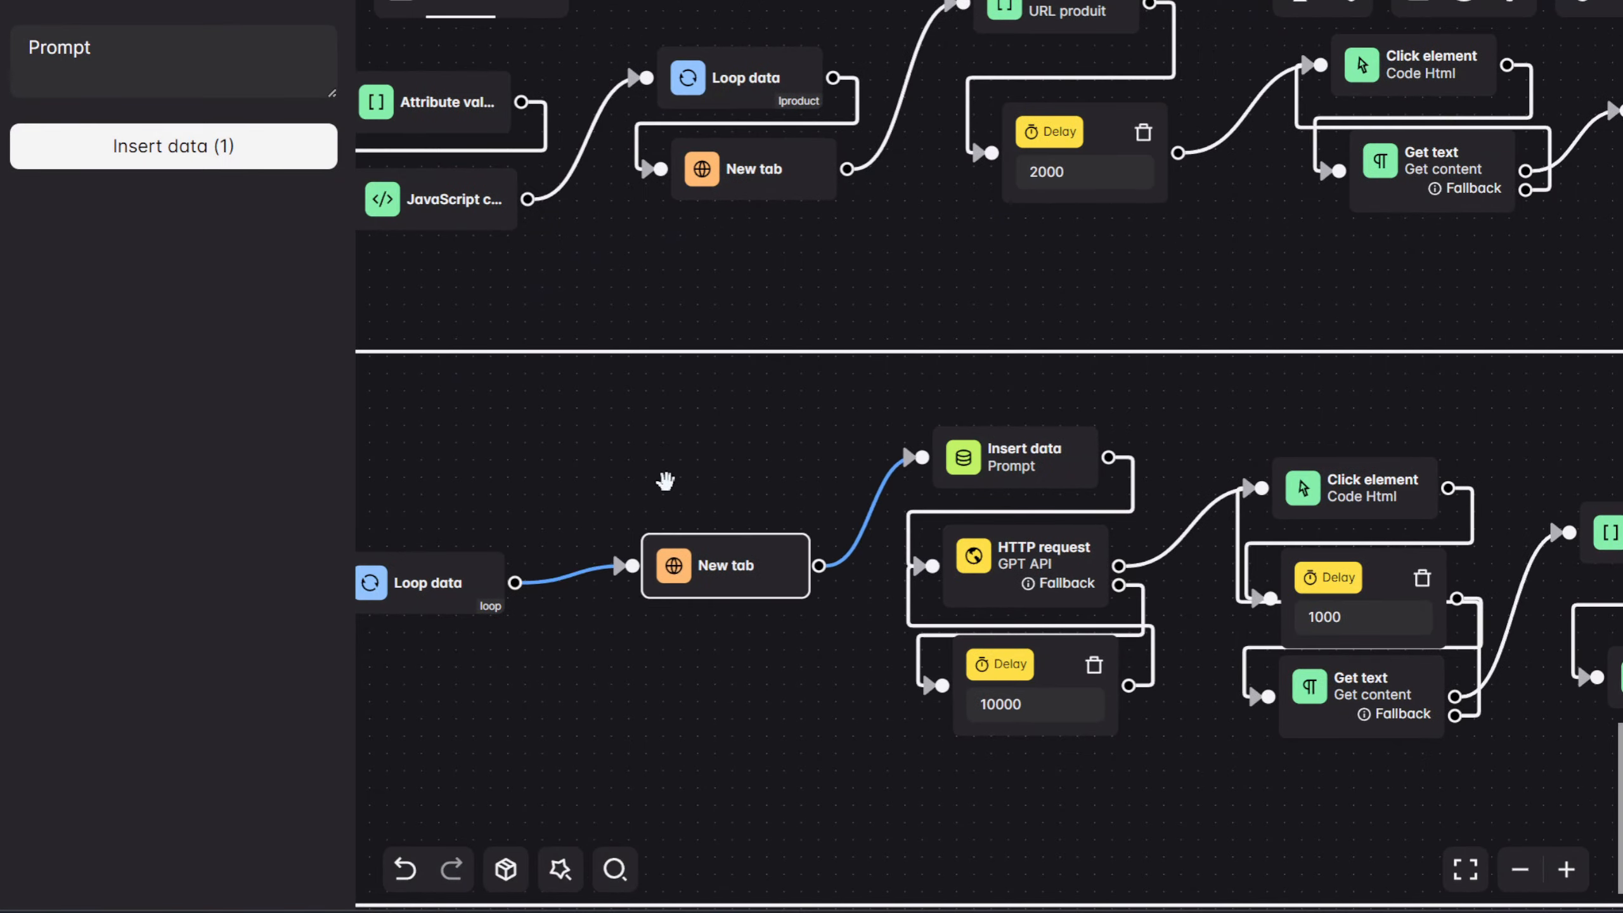
{"action": "left_click", "coordinate": [997, 481]}
{"action": "left_click", "coordinate": [201, 156]}
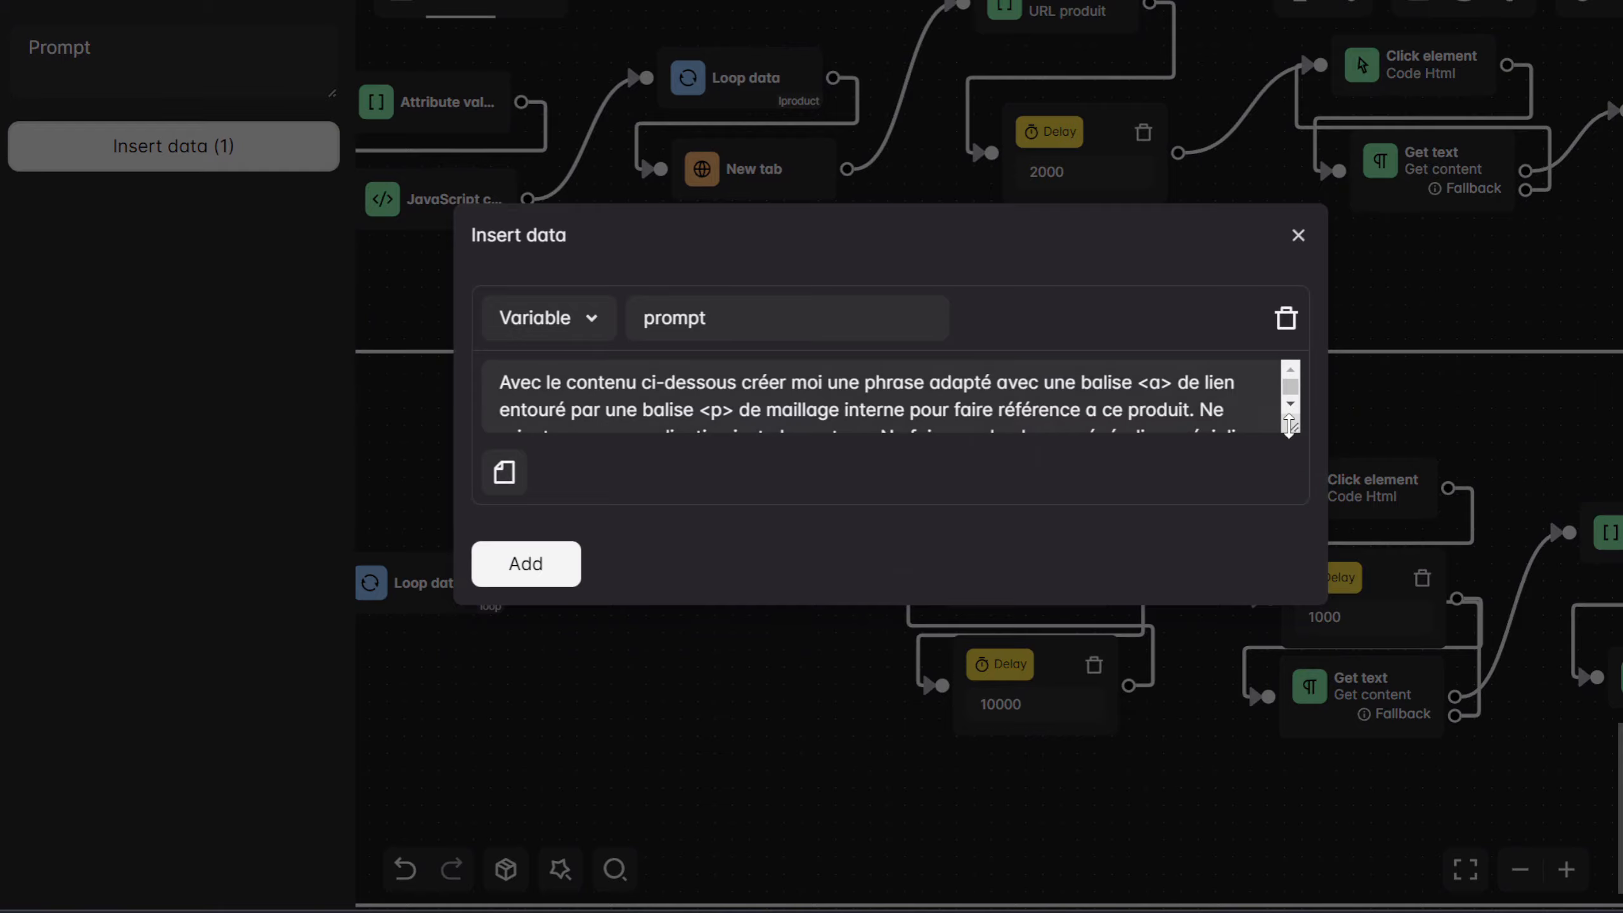
{"action": "left_click_drag", "start_coordinate": [1290, 425], "coordinate": [1257, 519]}
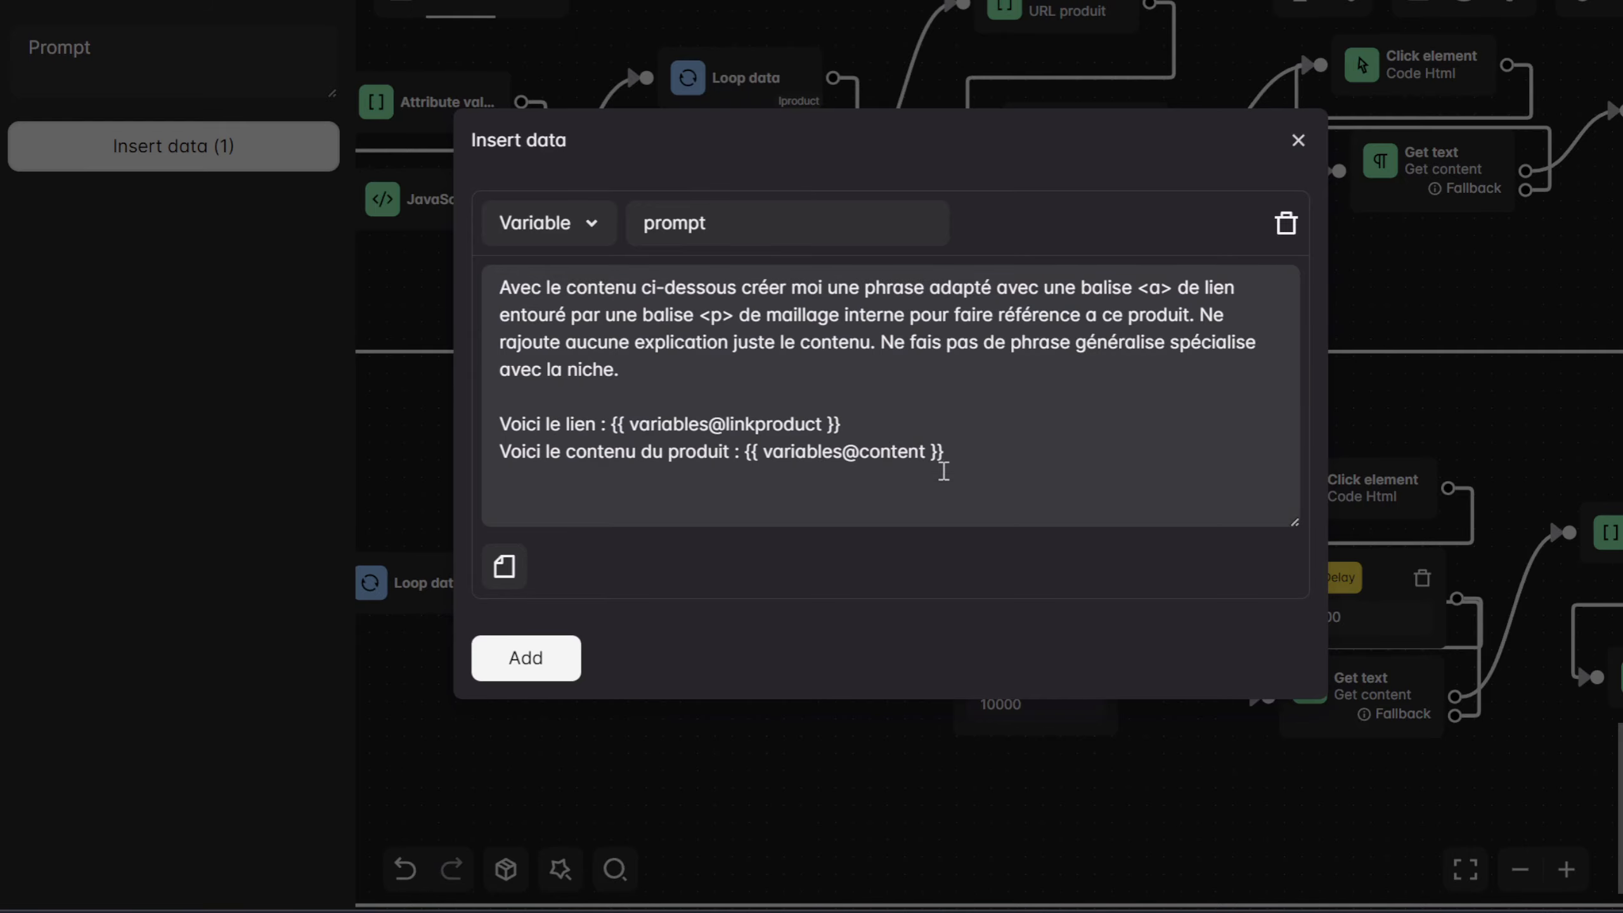
{"action": "left_click", "coordinate": [783, 775]}
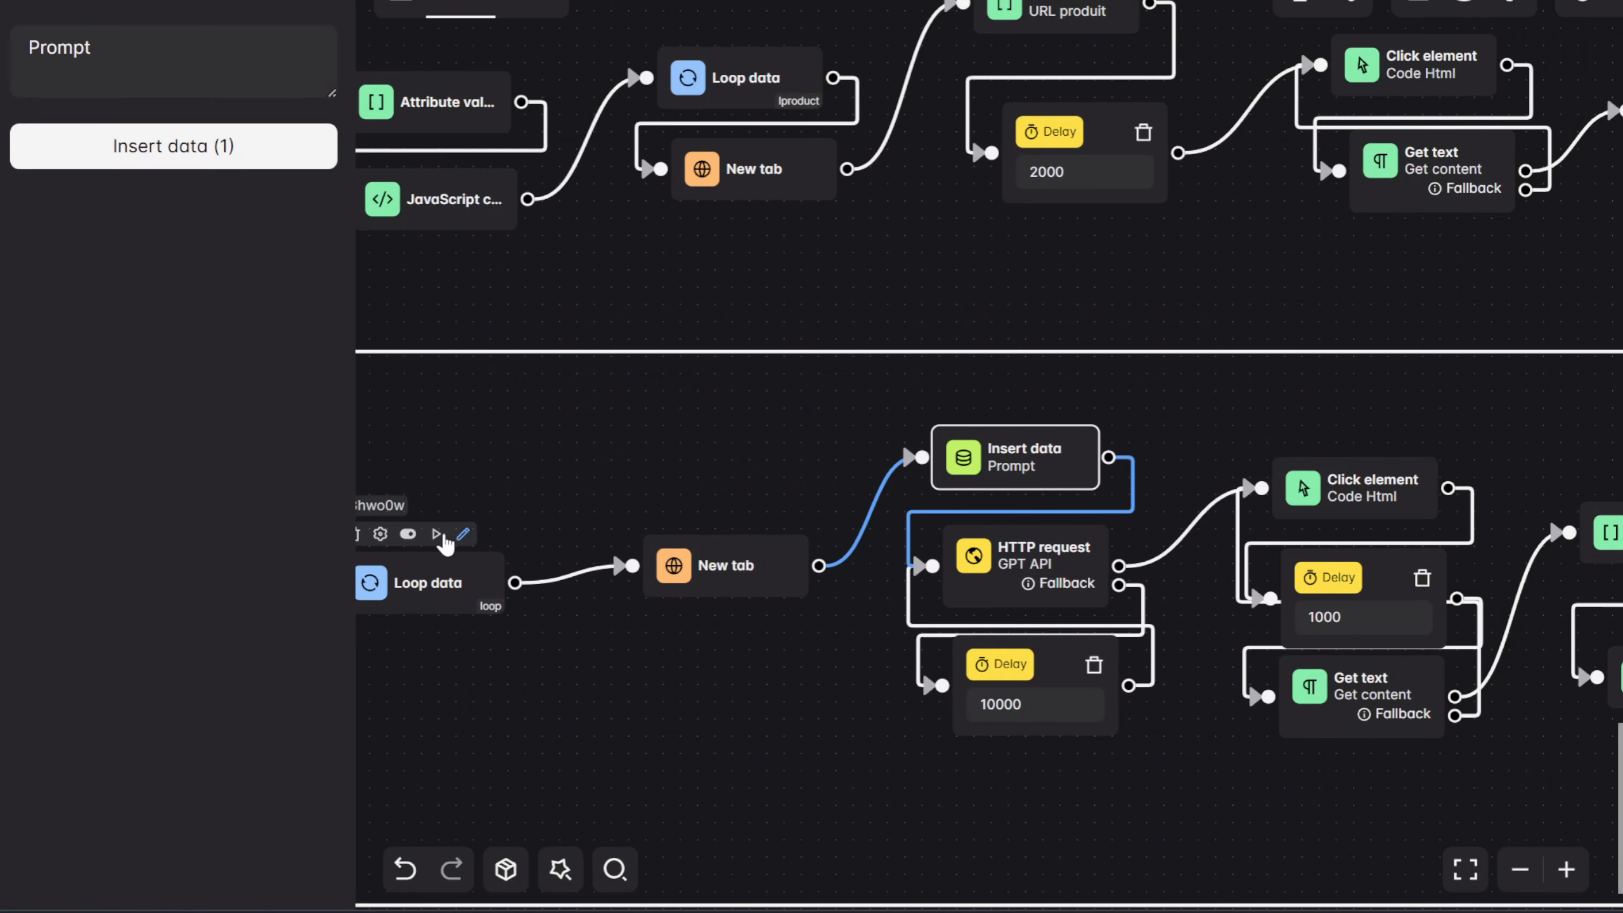
Dismiss the low-battery warning and return to the second loop's "Prompt" and "GPT API" blocks
{"action": "left_click_drag", "start_coordinate": [760, 736], "coordinate": [332, 484]}
{"action": "left_click_drag", "start_coordinate": [1204, 326], "coordinate": [1074, 320]}
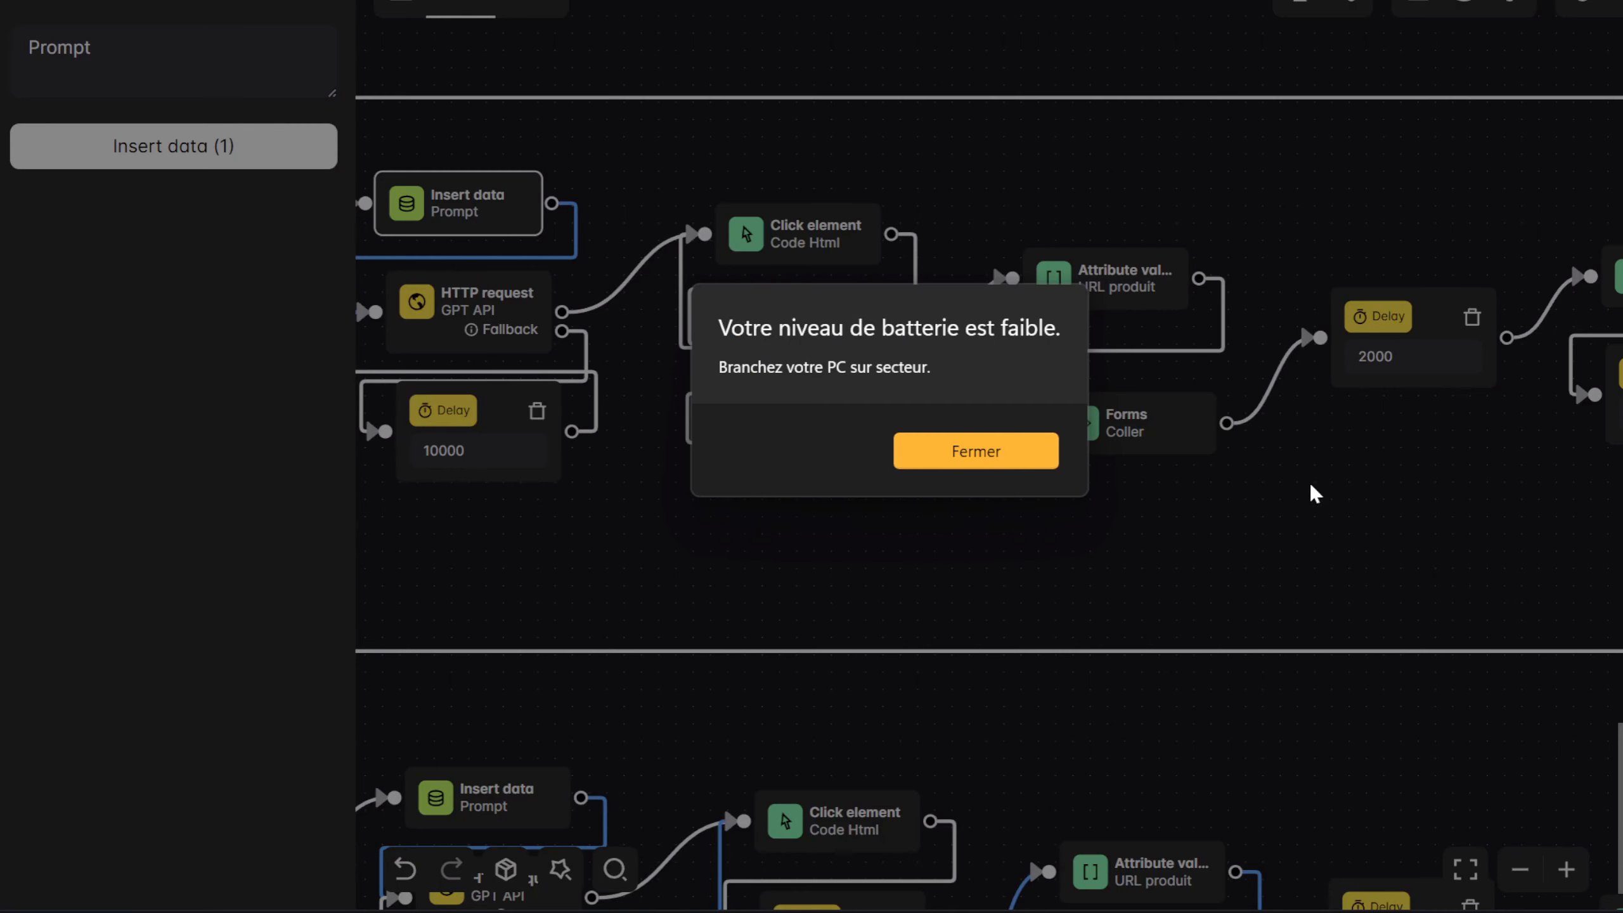
{"action": "left_click", "coordinate": [1031, 456]}
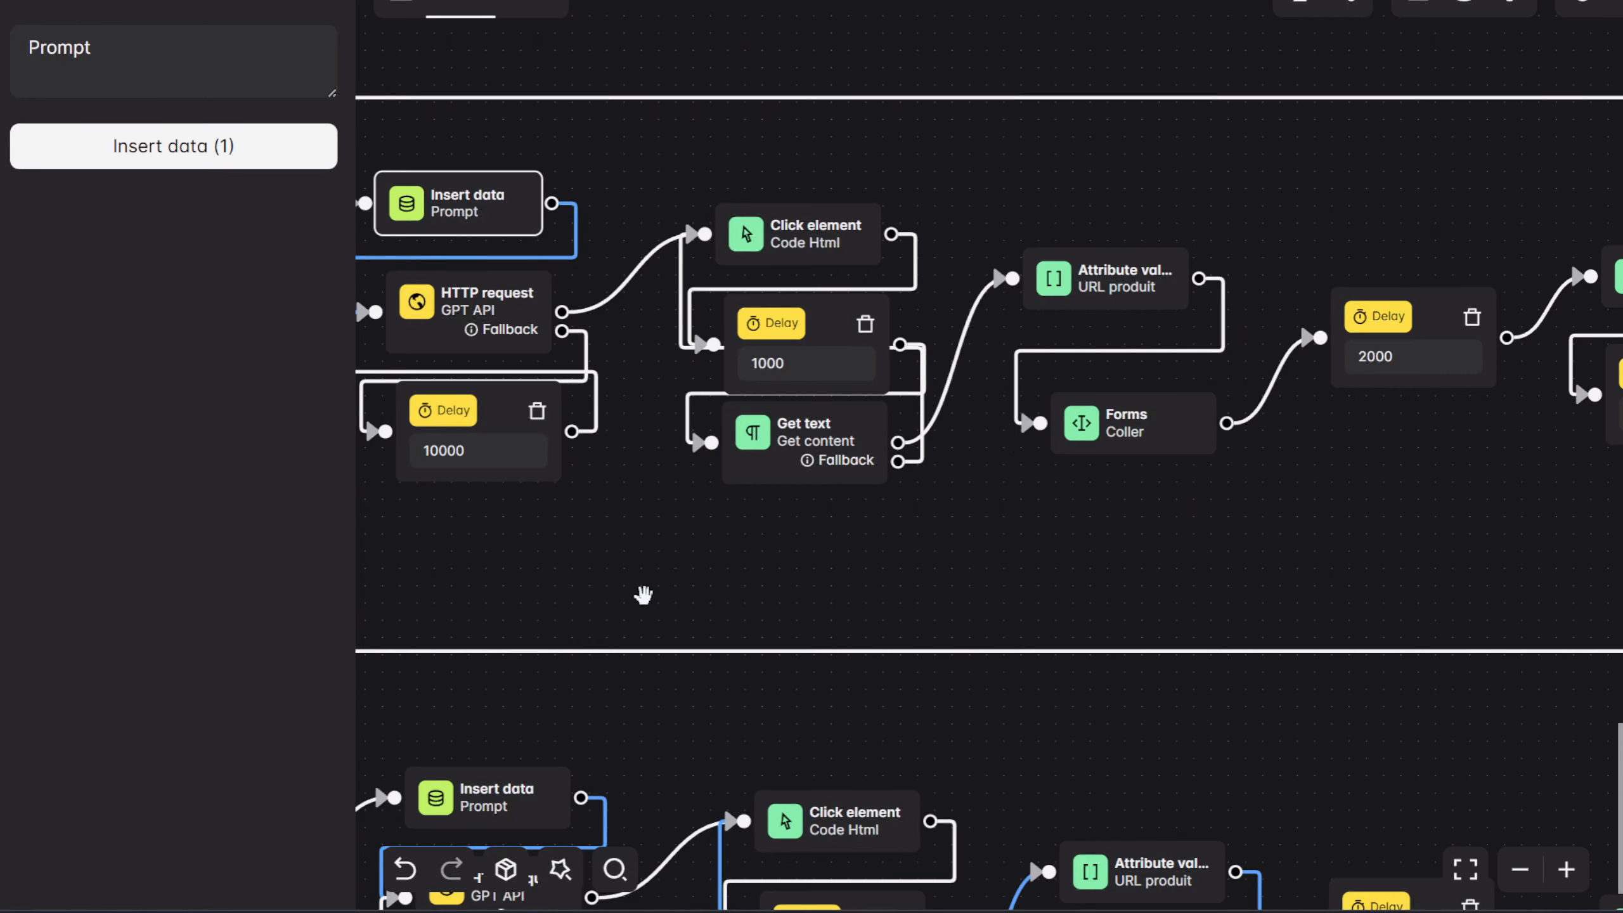
{"action": "scroll", "coordinate": [691, 569], "scroll_direction": "left", "scroll_amount": 7}
{"action": "left_click", "coordinate": [902, 771]}
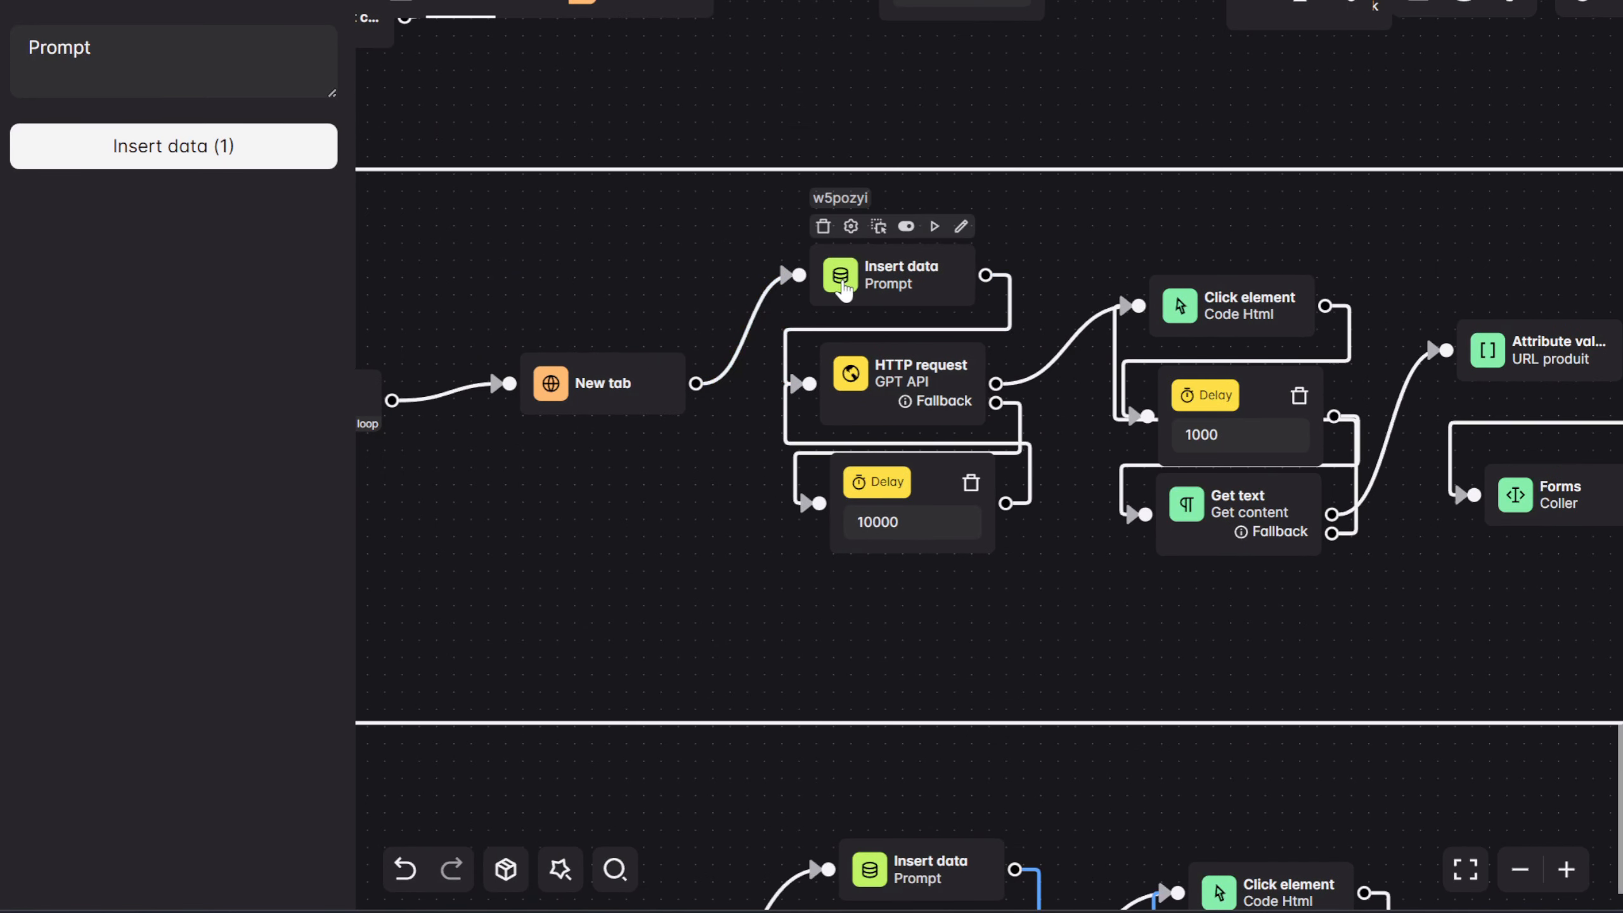
Examine the "GPT API" HTTP request's headers and its JSON body, checking the model, the prompt variable and the temperature
{"action": "left_click", "coordinate": [856, 389]}
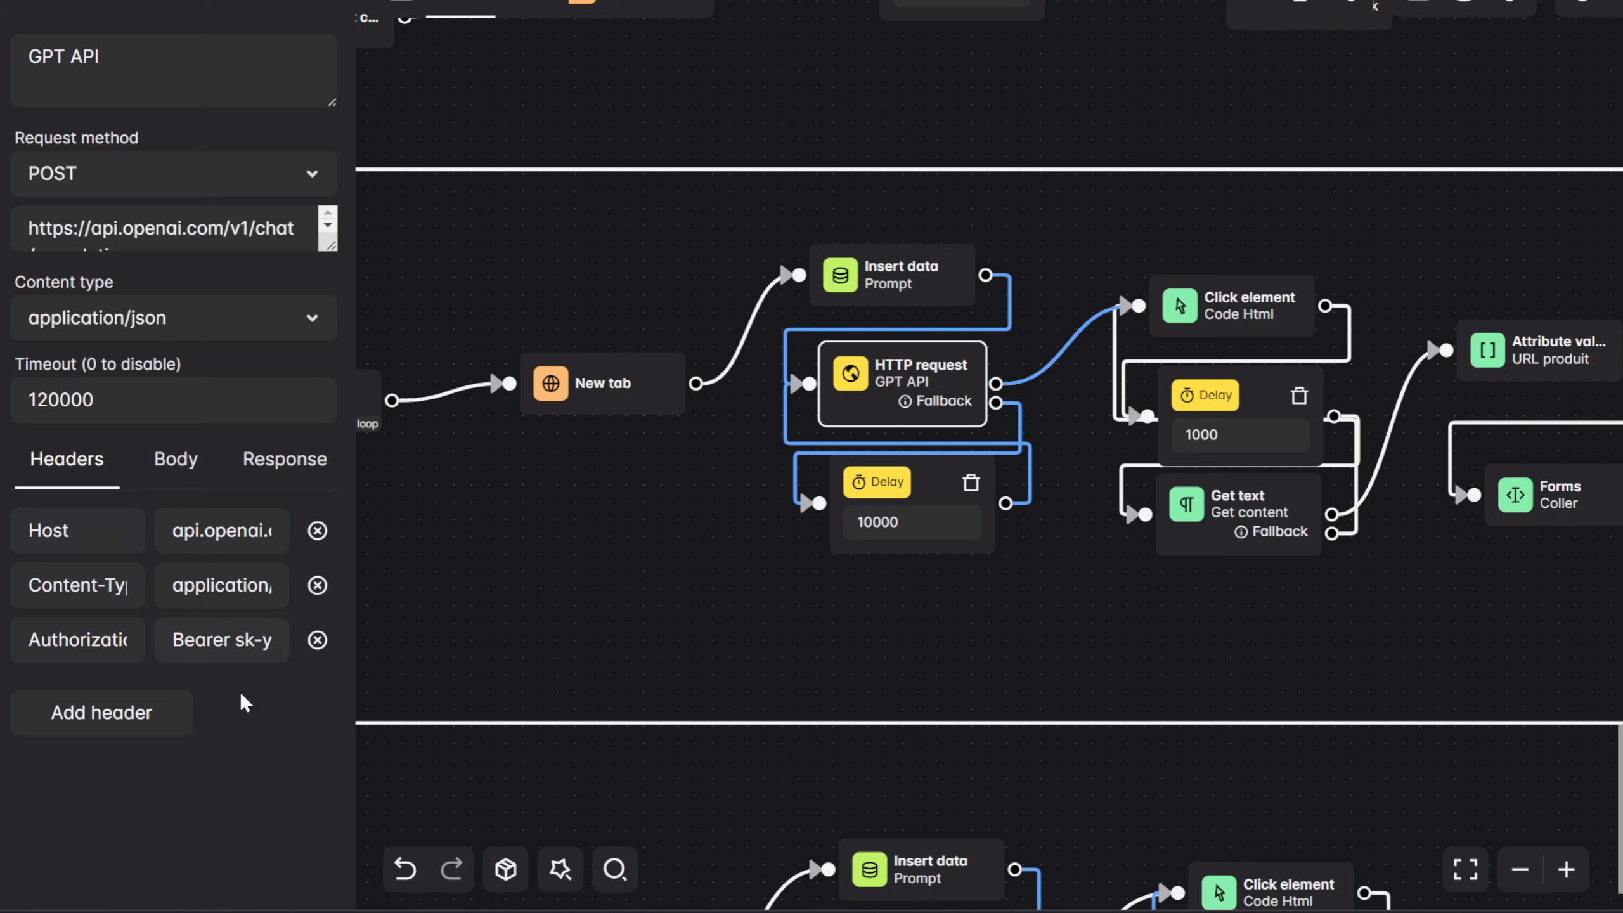
{"action": "left_click", "coordinate": [170, 473]}
{"action": "left_click", "coordinate": [225, 587]}
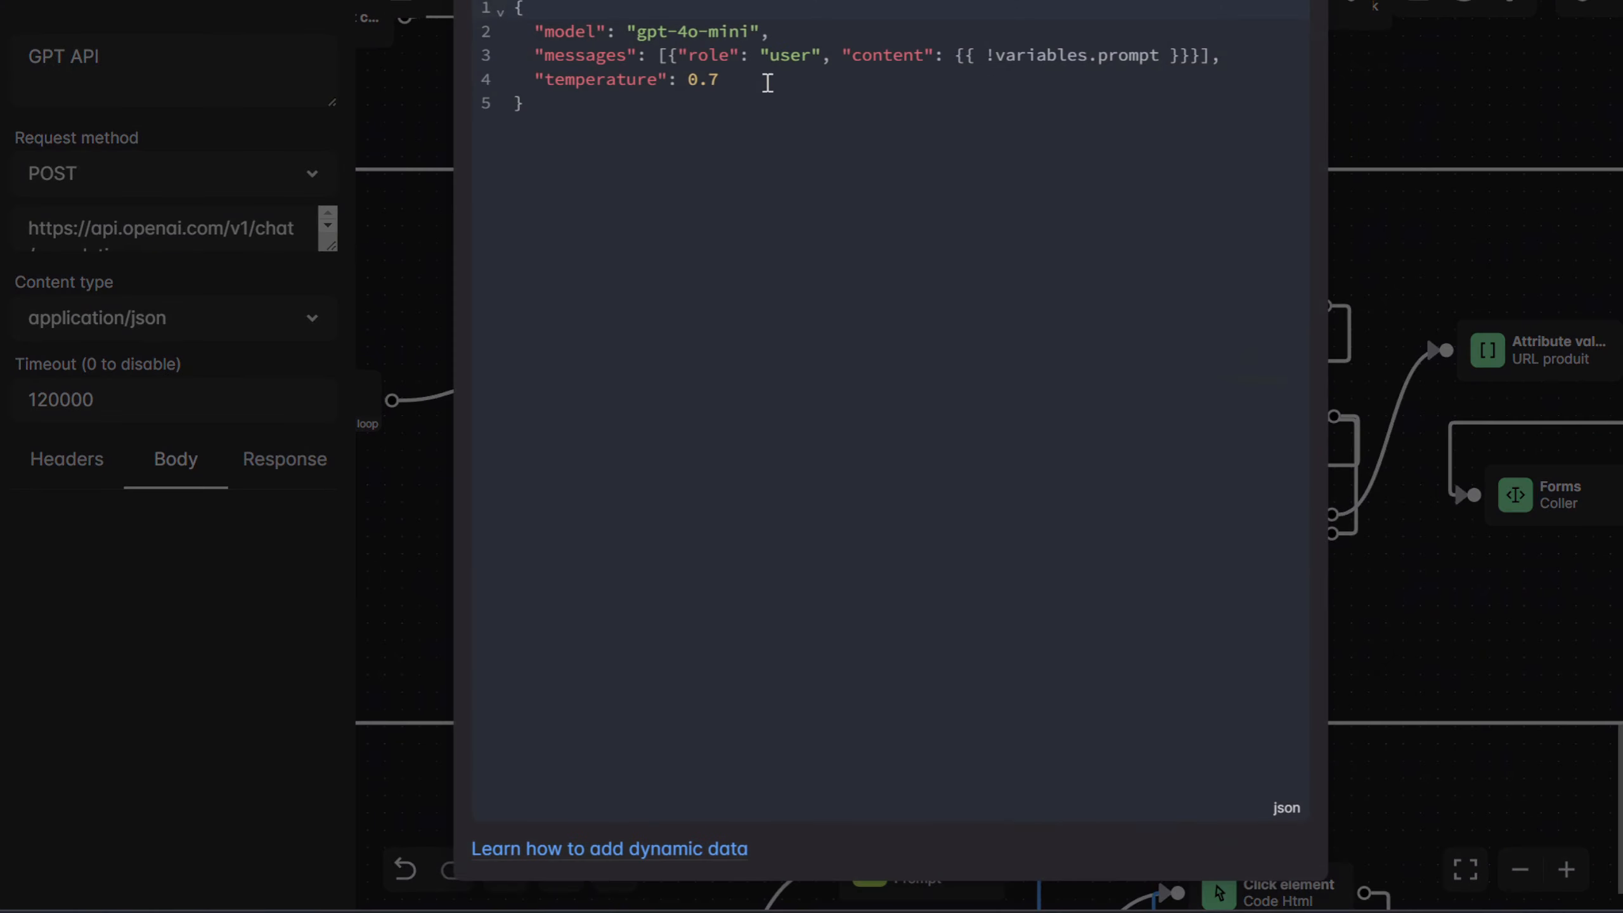
{"action": "left_click_drag", "start_coordinate": [634, 36], "coordinate": [756, 40]}
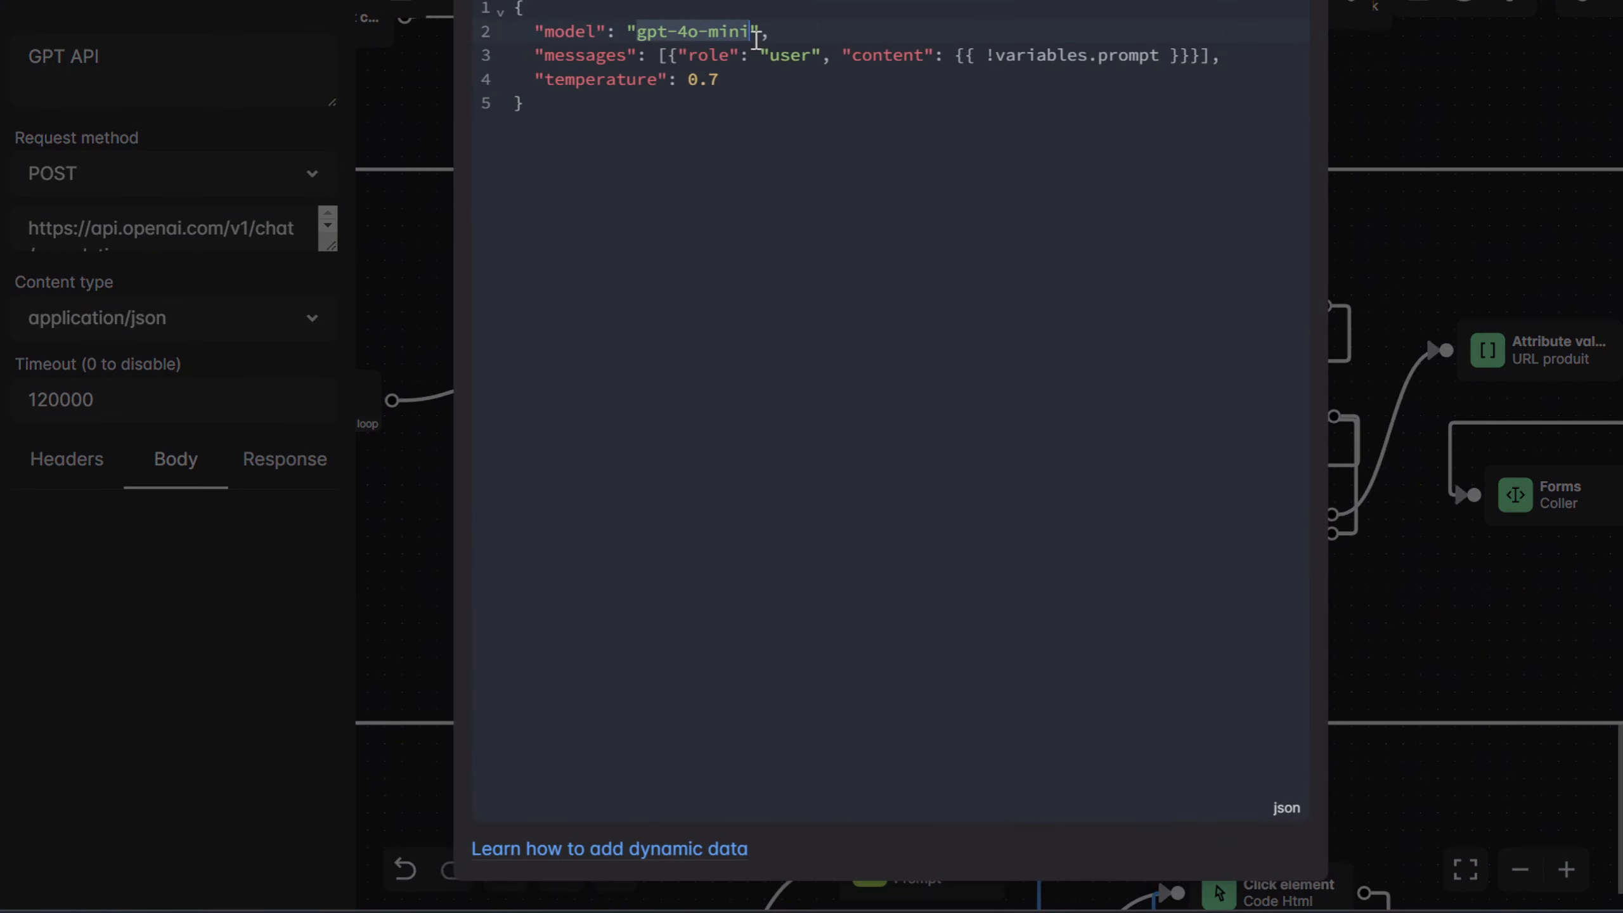
{"action": "left_click", "coordinate": [961, 136]}
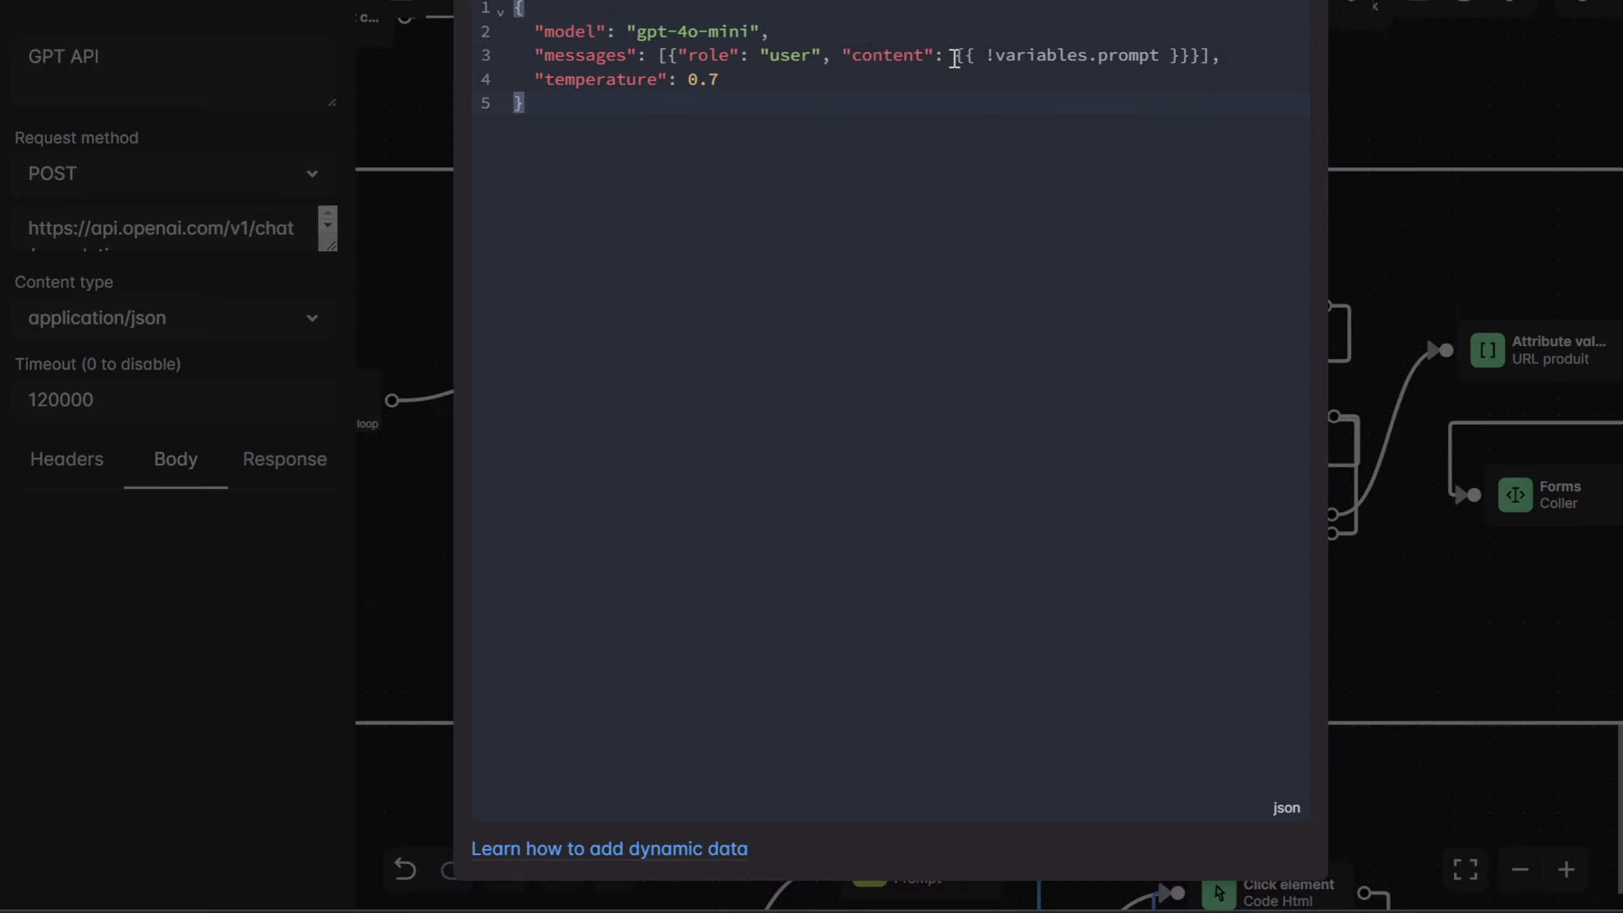
{"action": "left_click_drag", "start_coordinate": [954, 58], "coordinate": [1192, 57]}
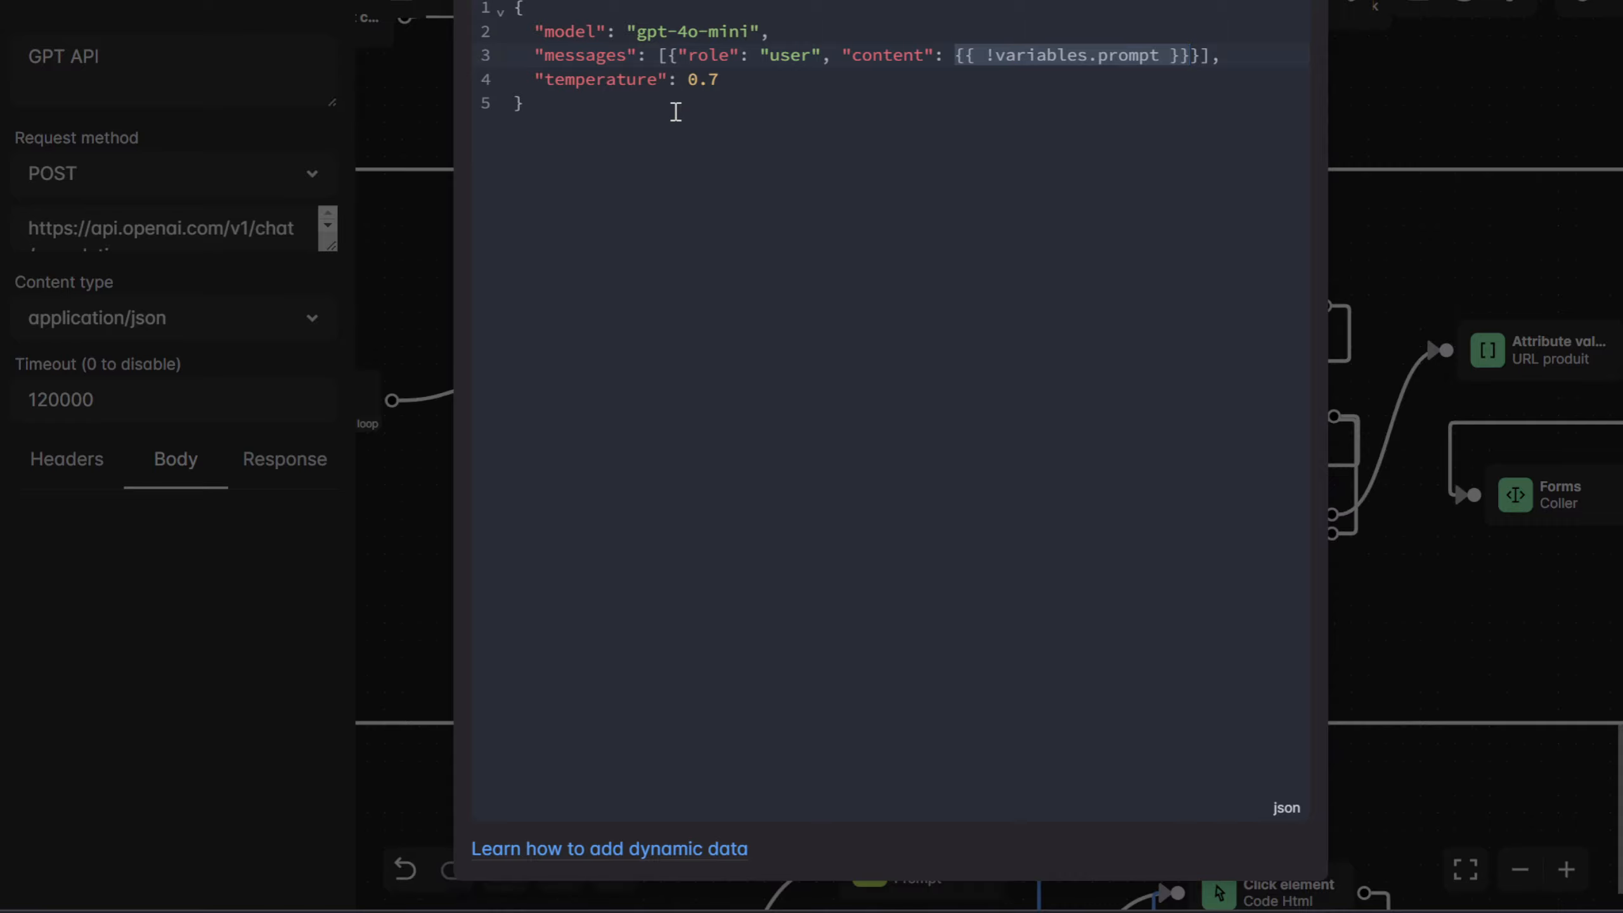
{"action": "left_click", "coordinate": [747, 92]}
{"action": "left_click", "coordinate": [734, 80]}
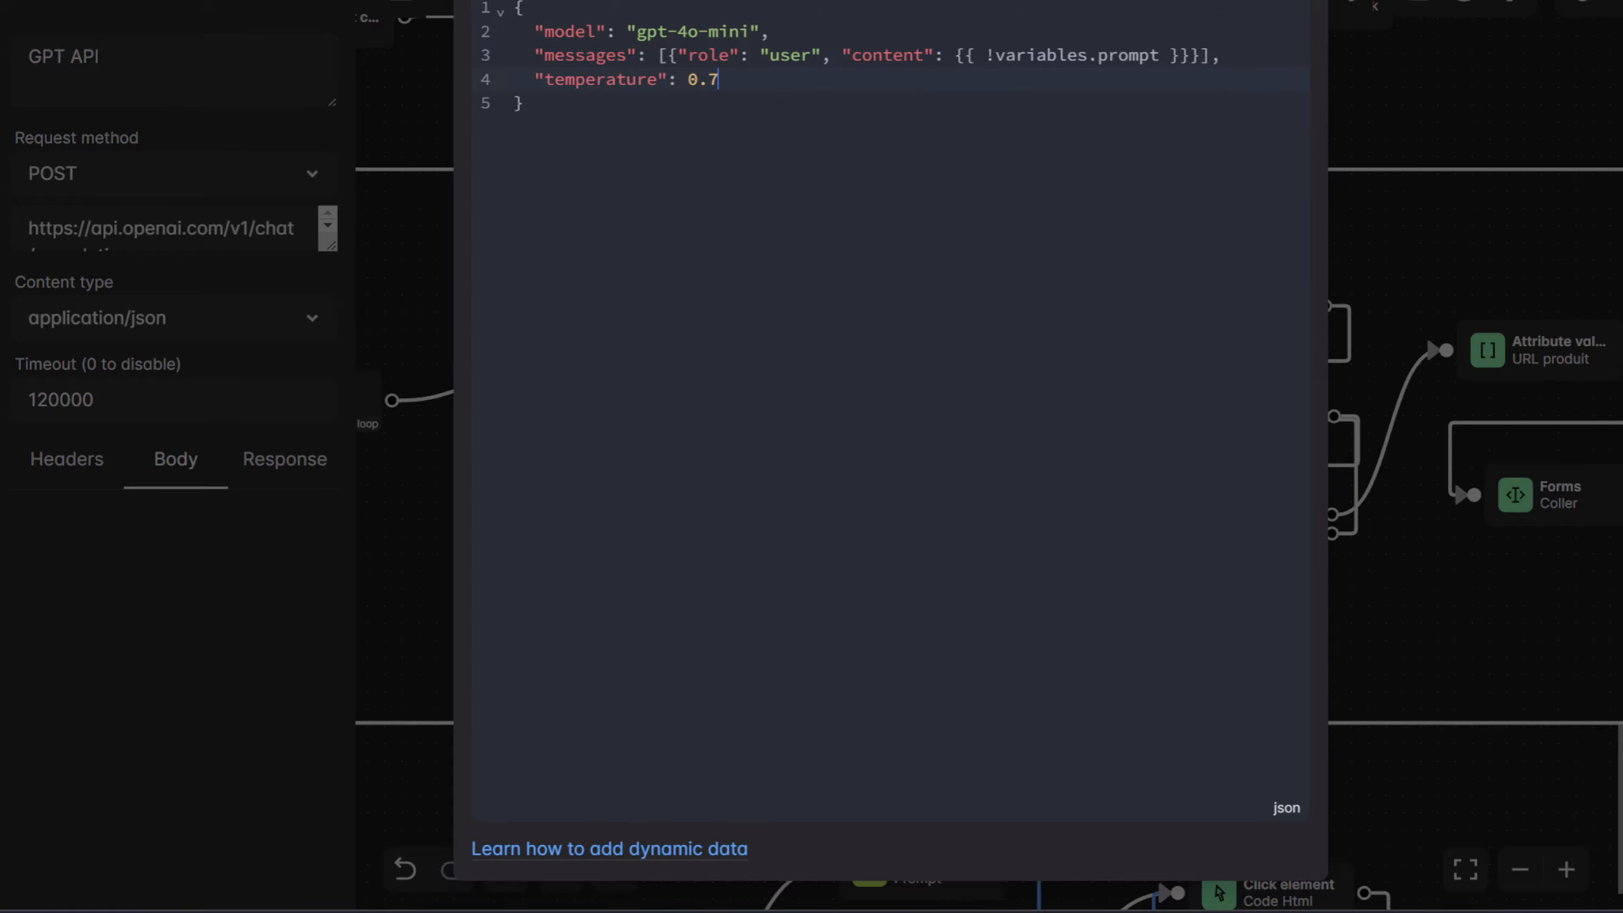
{"action": "key", "text": "Escape"}
Check the "GPT API" block's response settings, including the data path and the variable that receives the generated text
{"action": "mouse_move", "coordinate": [932, 412]}
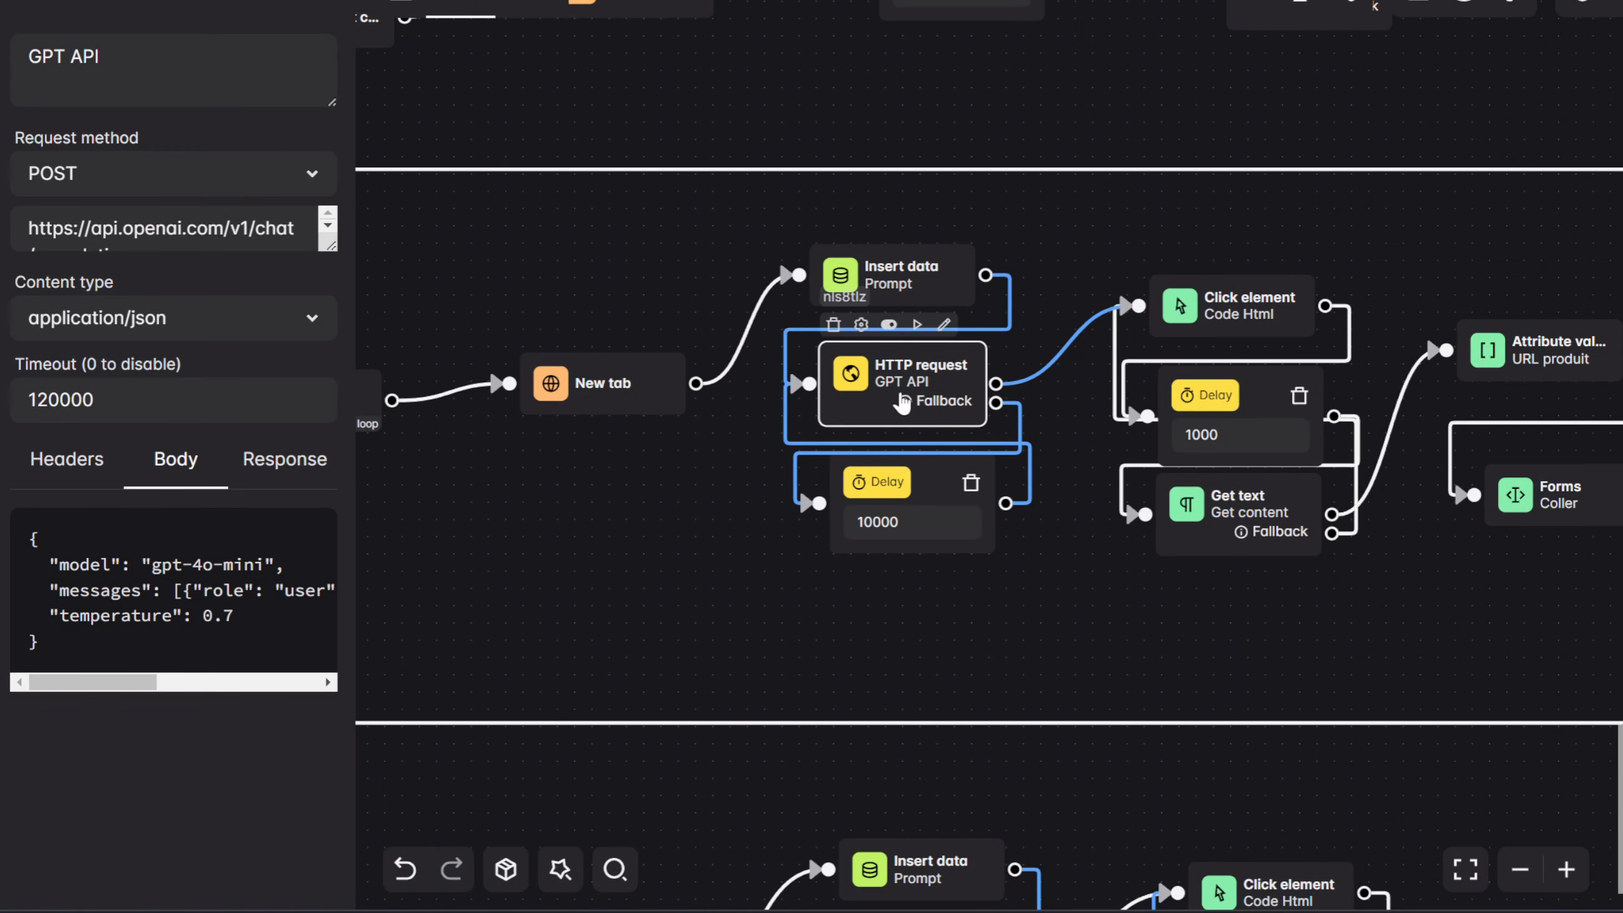
{"action": "scroll", "coordinate": [916, 569], "scroll_direction": "up", "scroll_amount": 2}
{"action": "left_click_drag", "start_coordinate": [916, 569], "coordinate": [869, 612]}
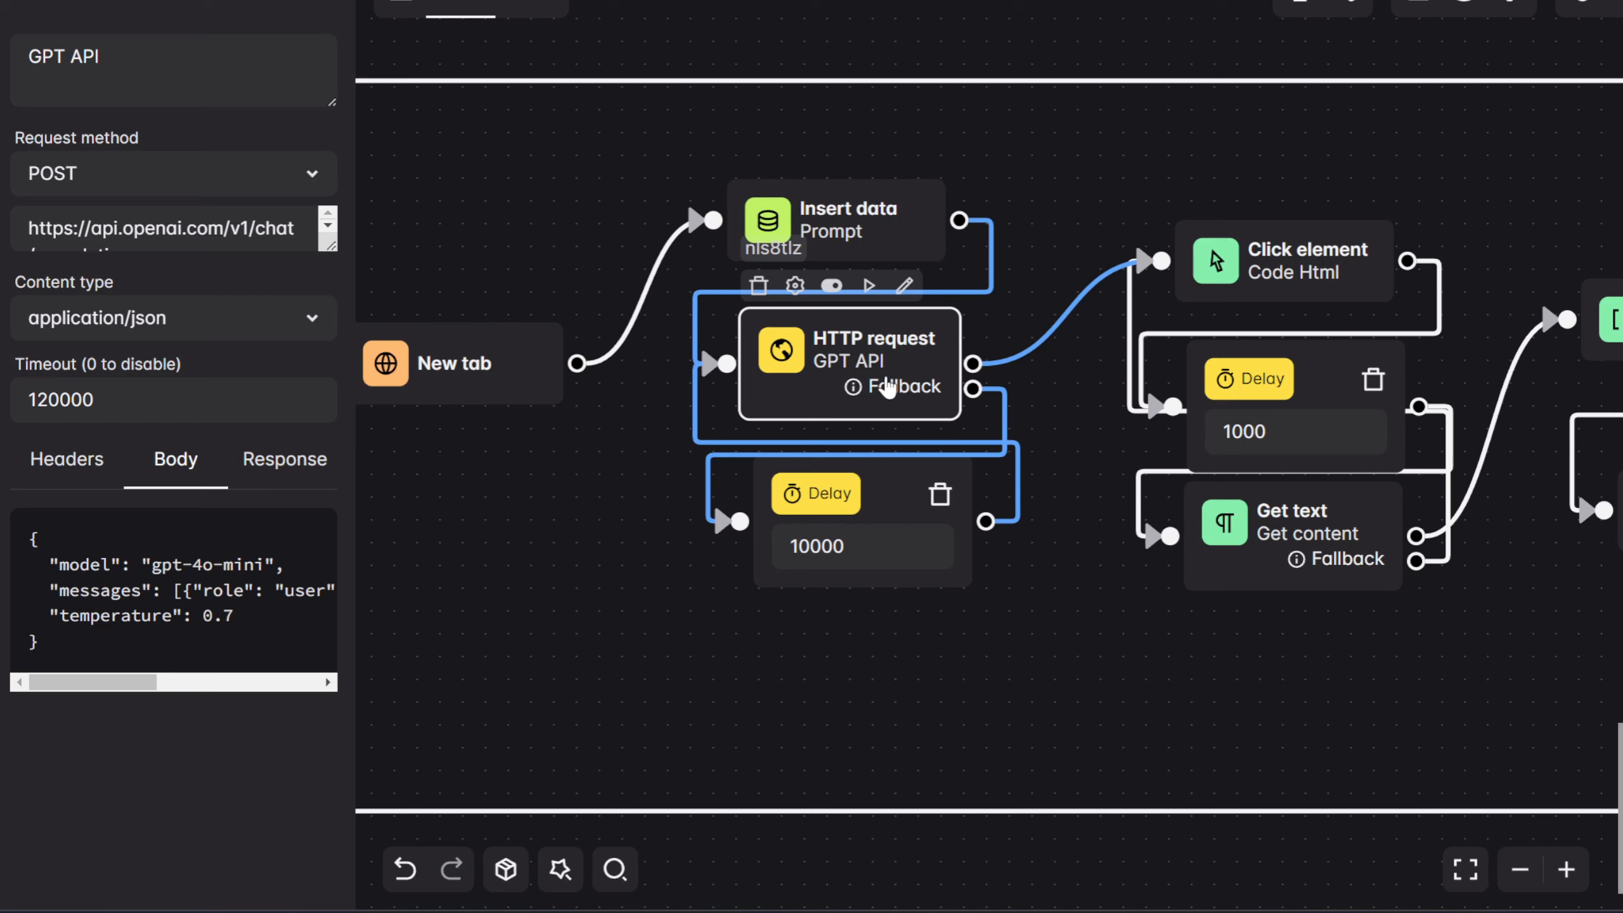
{"action": "left_click", "coordinate": [256, 460]}
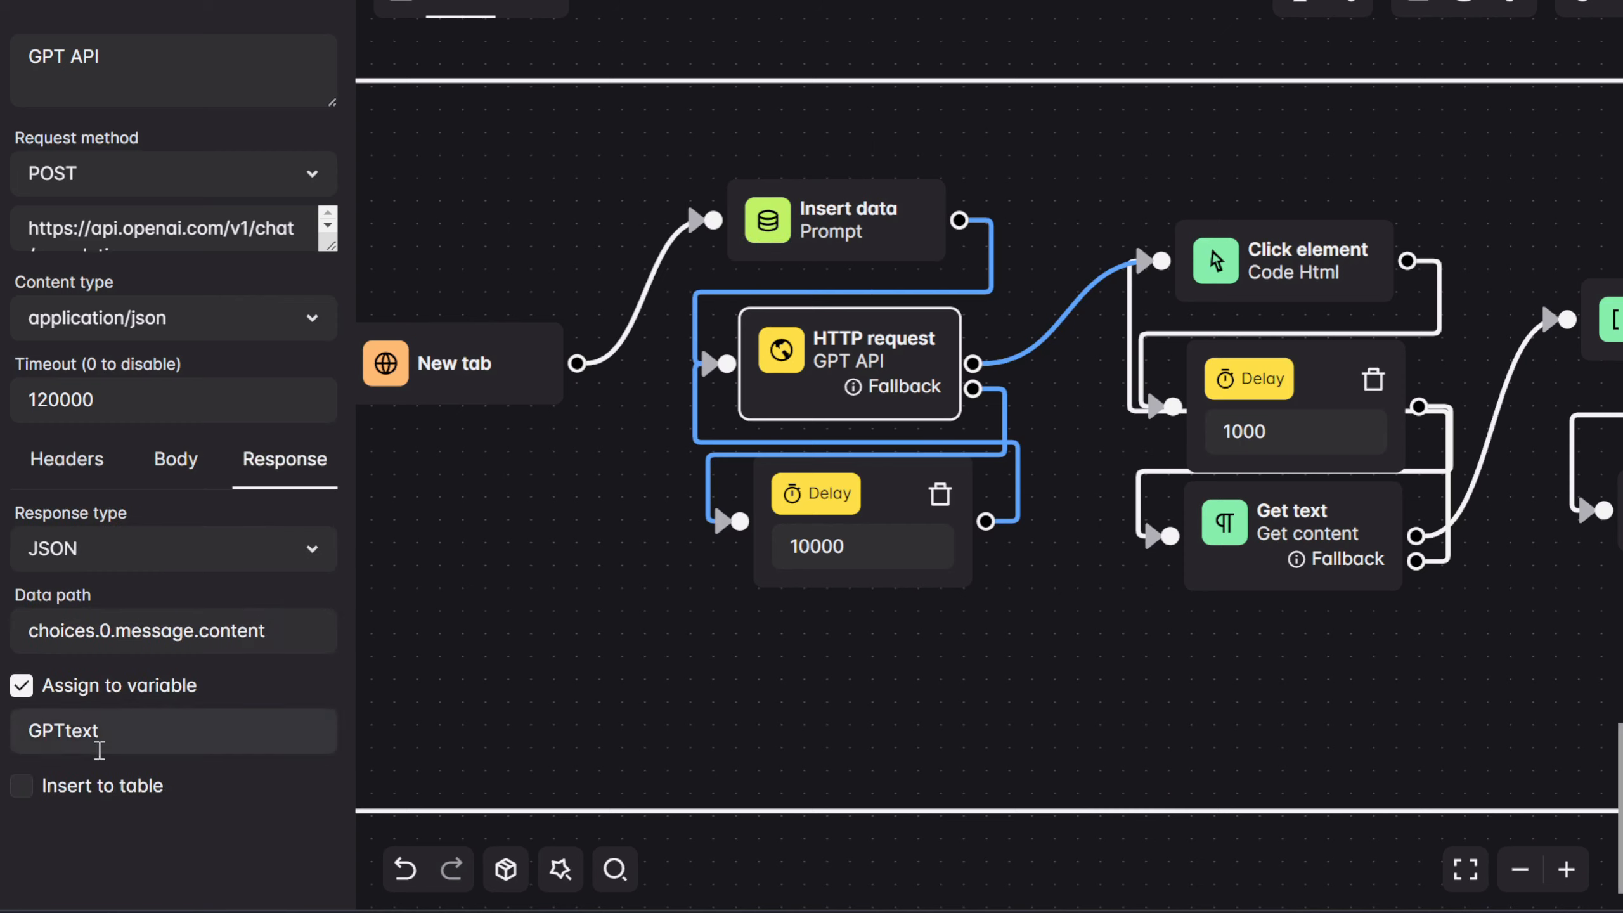
{"action": "double_click", "coordinate": [120, 736]}
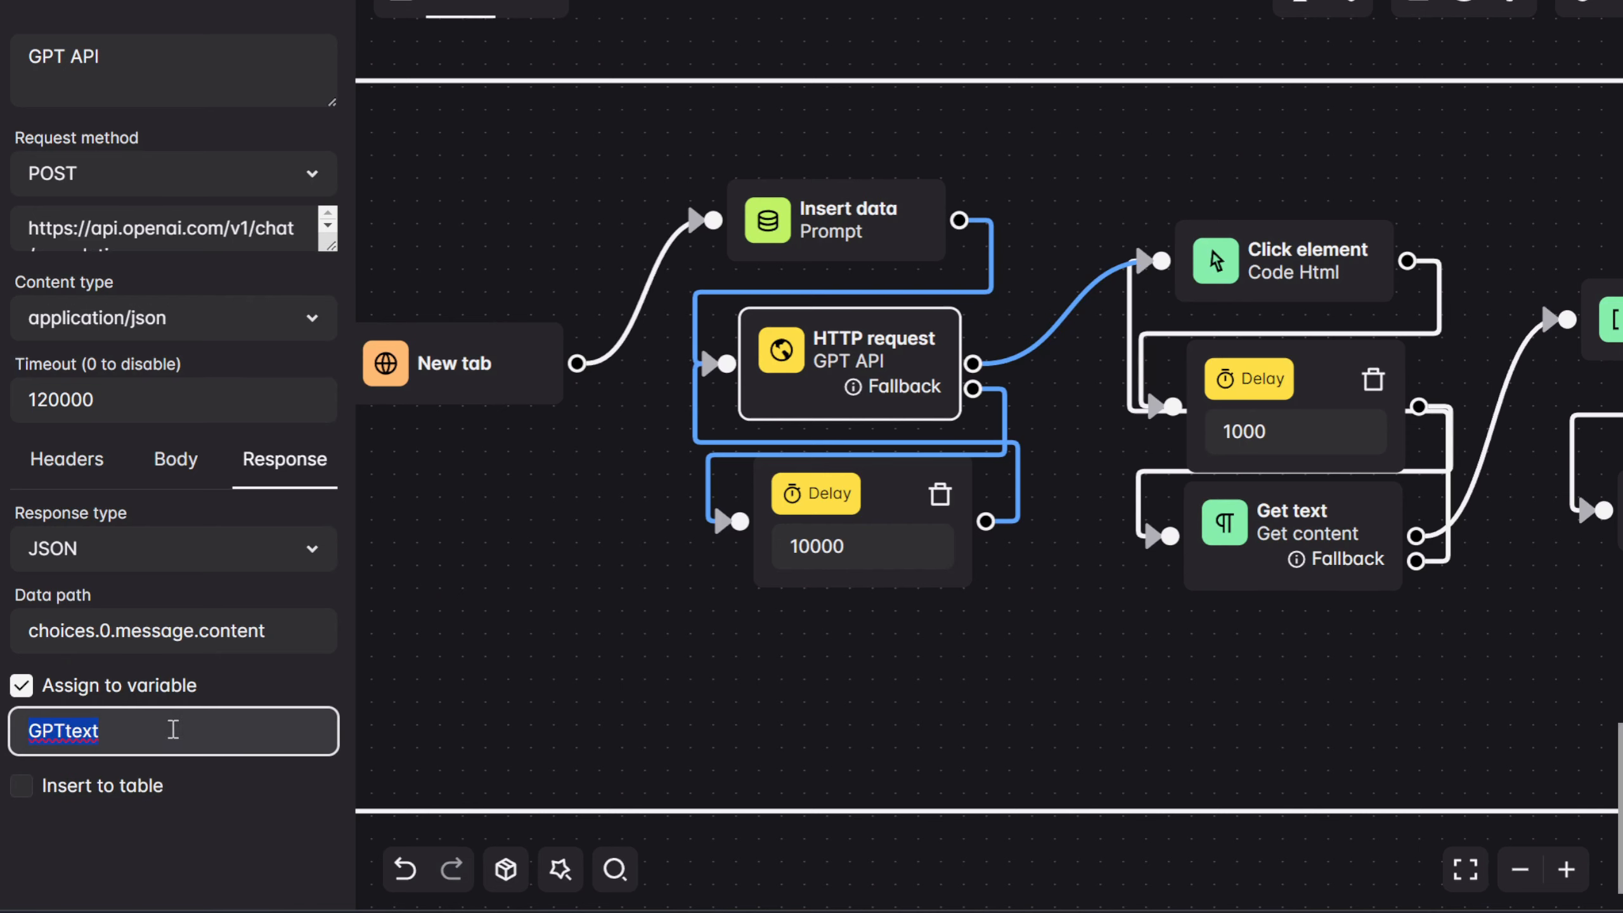
{"action": "left_click_drag", "start_coordinate": [979, 671], "coordinate": [901, 686]}
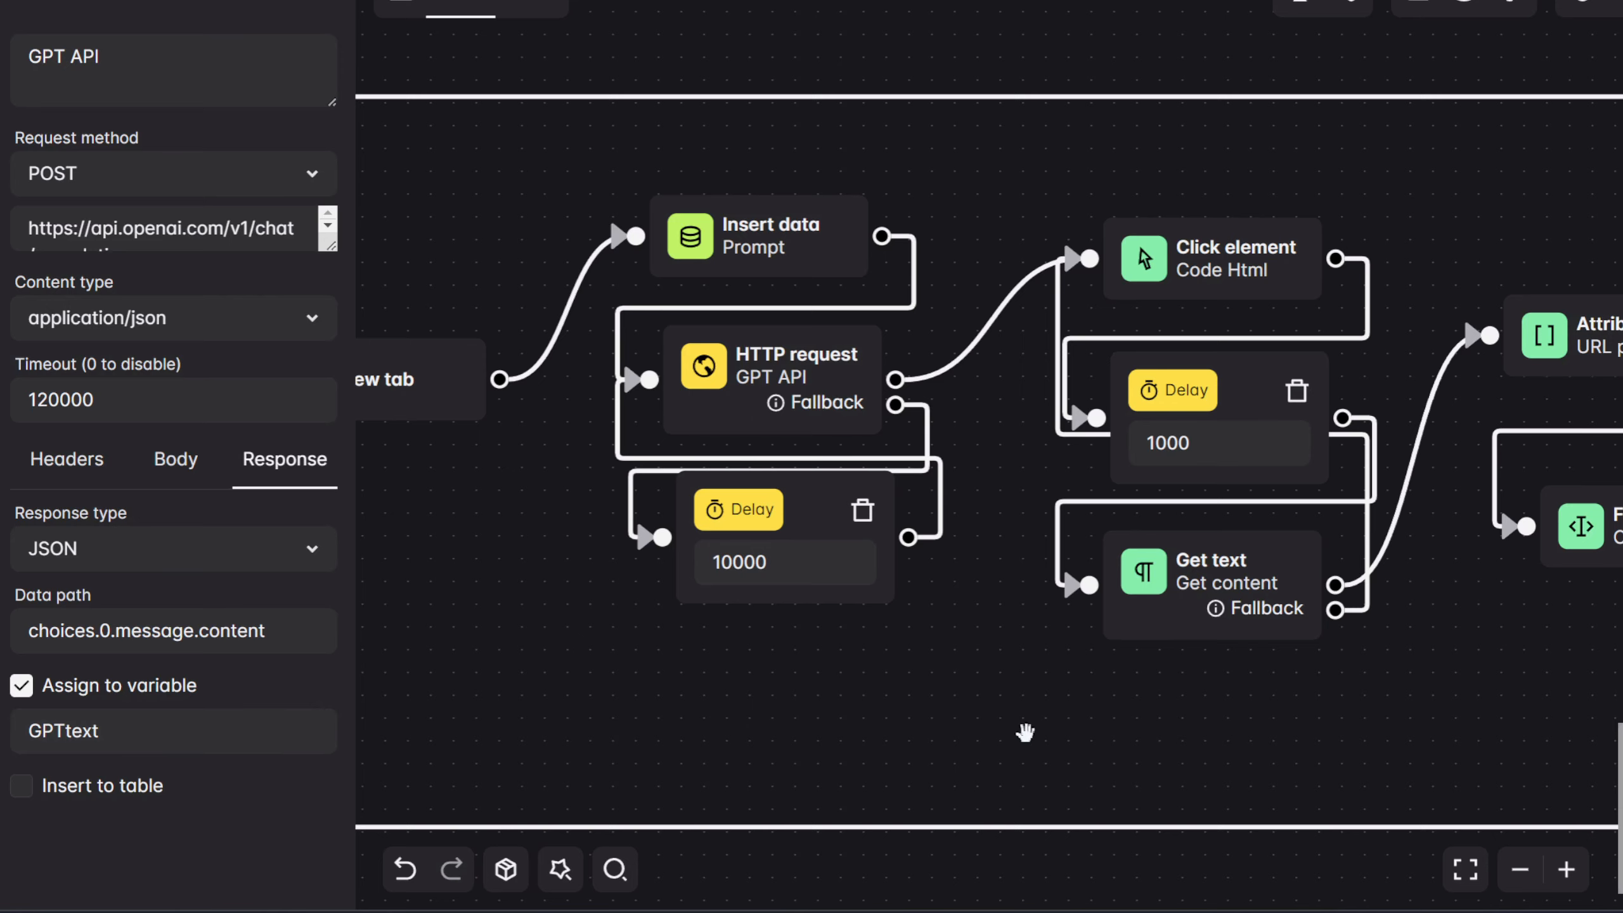
Examine the XPath selector of the "Code Html" Click element block and the Delay and Get text blocks after it
{"action": "left_click_drag", "start_coordinate": [1000, 721], "coordinate": [770, 709]}
{"action": "double_click", "coordinate": [961, 241]}
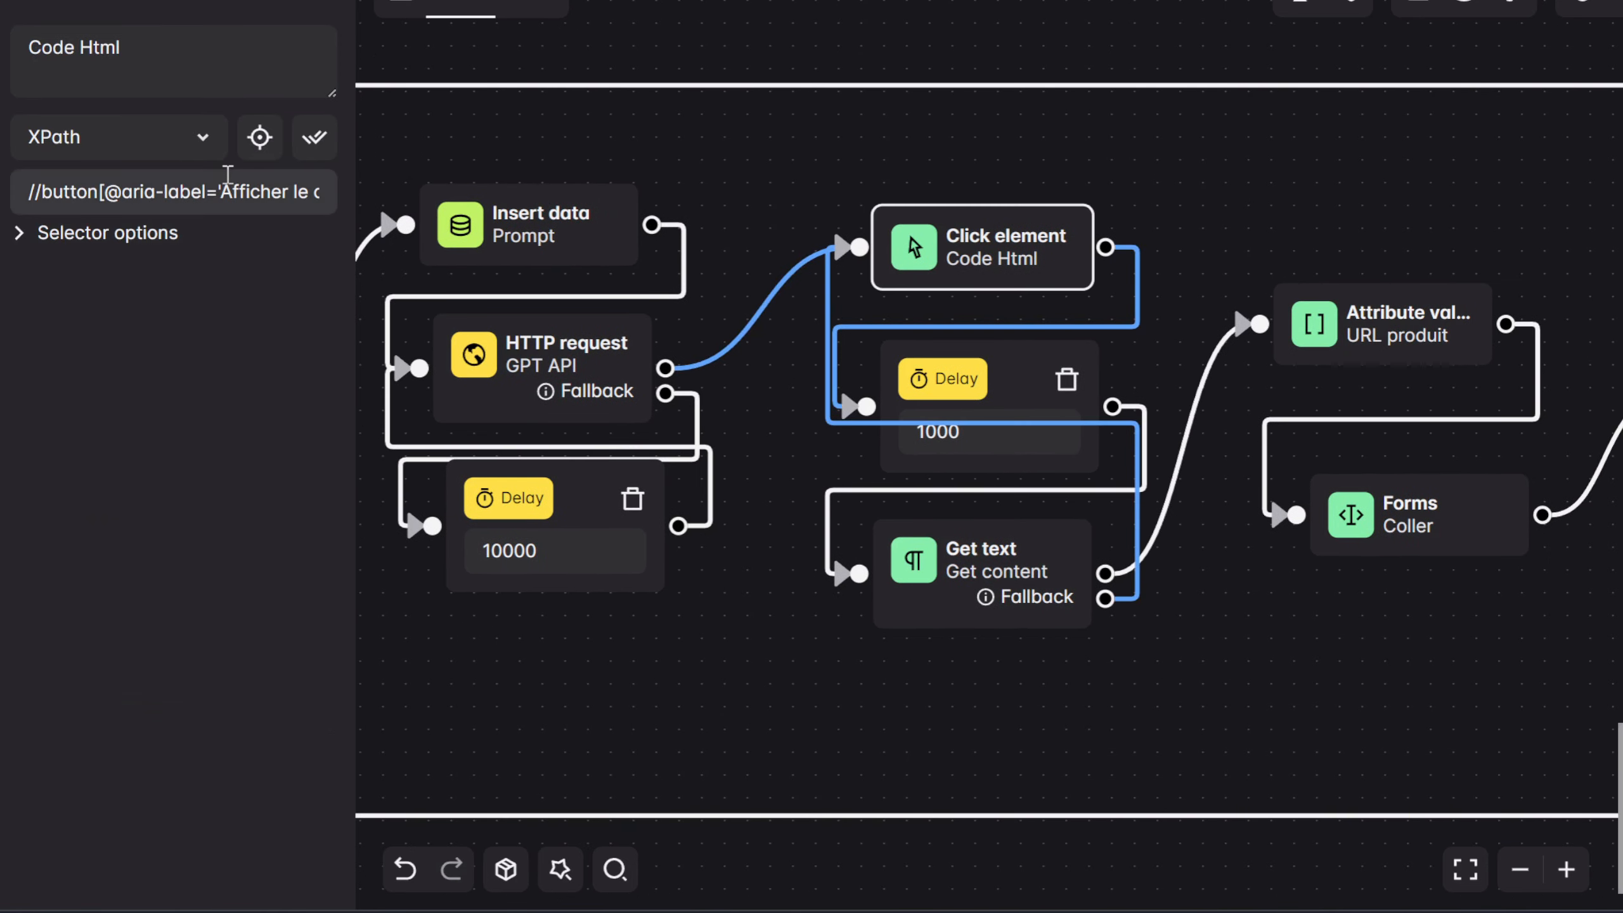
{"action": "left_click_drag", "start_coordinate": [228, 173], "coordinate": [321, 183]}
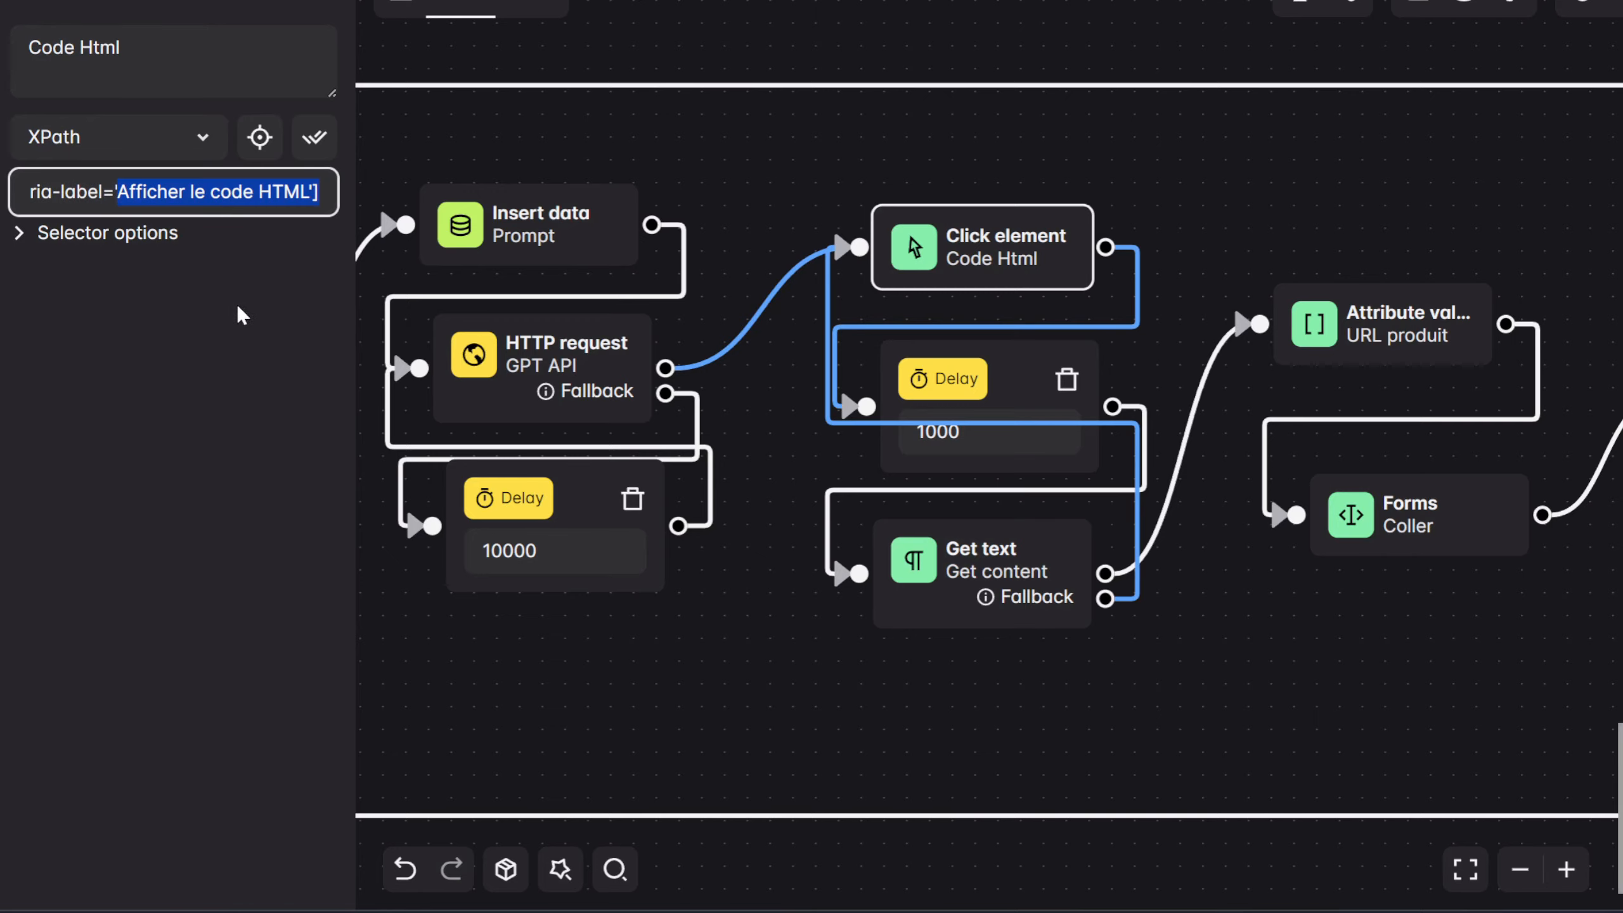
{"action": "left_click", "coordinate": [1181, 223]}
{"action": "left_click_drag", "start_coordinate": [1214, 225], "coordinate": [1127, 138]}
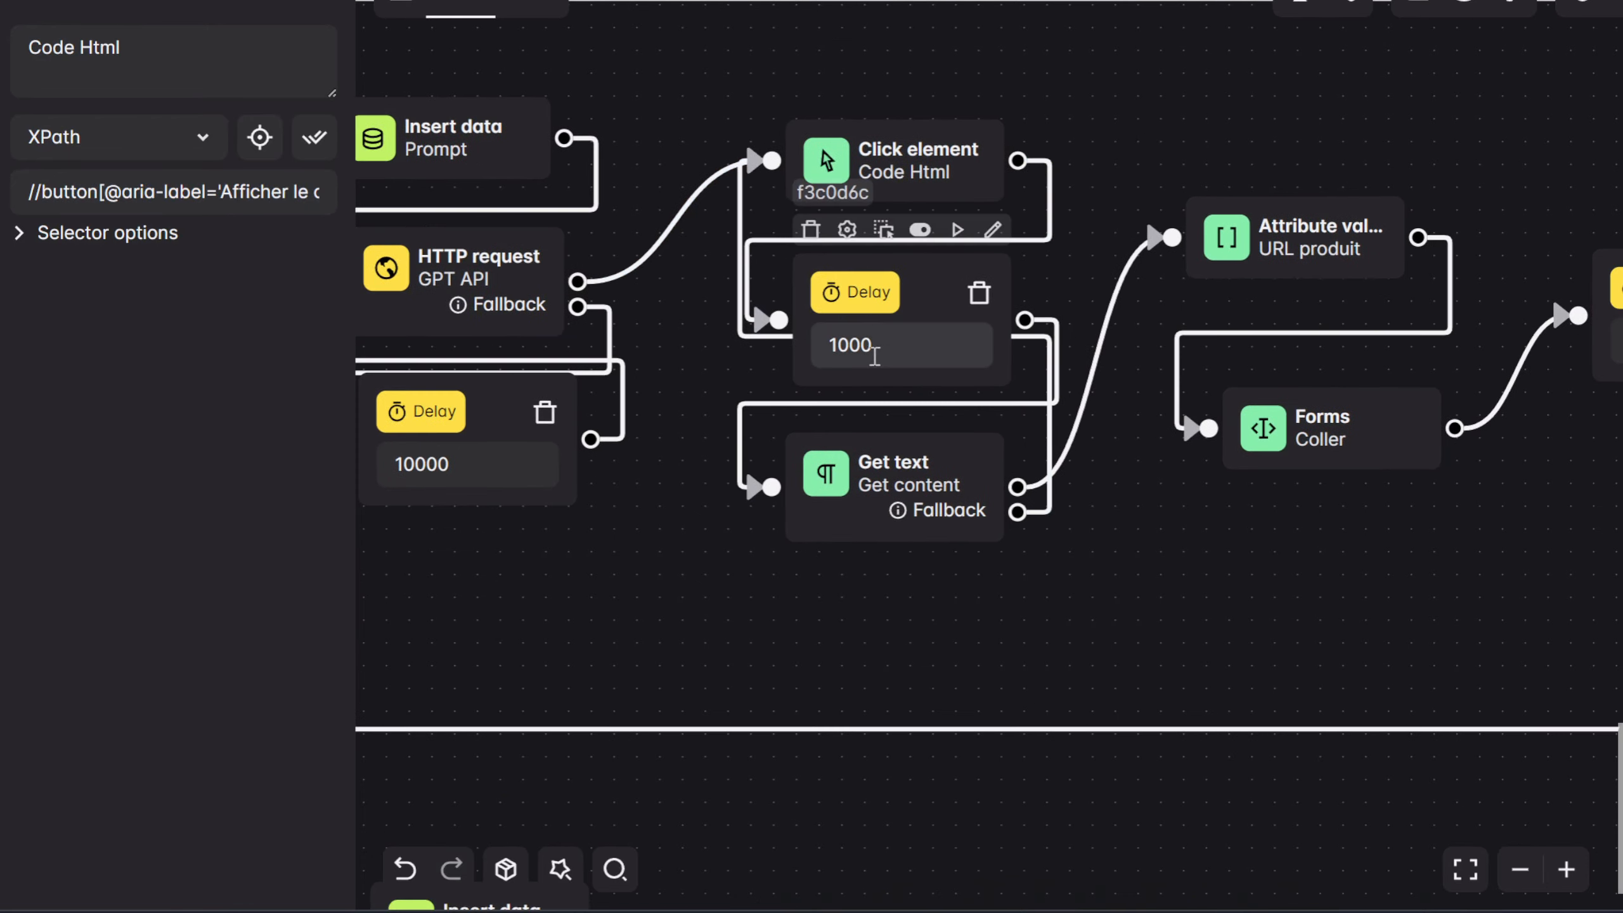
{"action": "left_click_drag", "start_coordinate": [1151, 542], "coordinate": [1091, 501]}
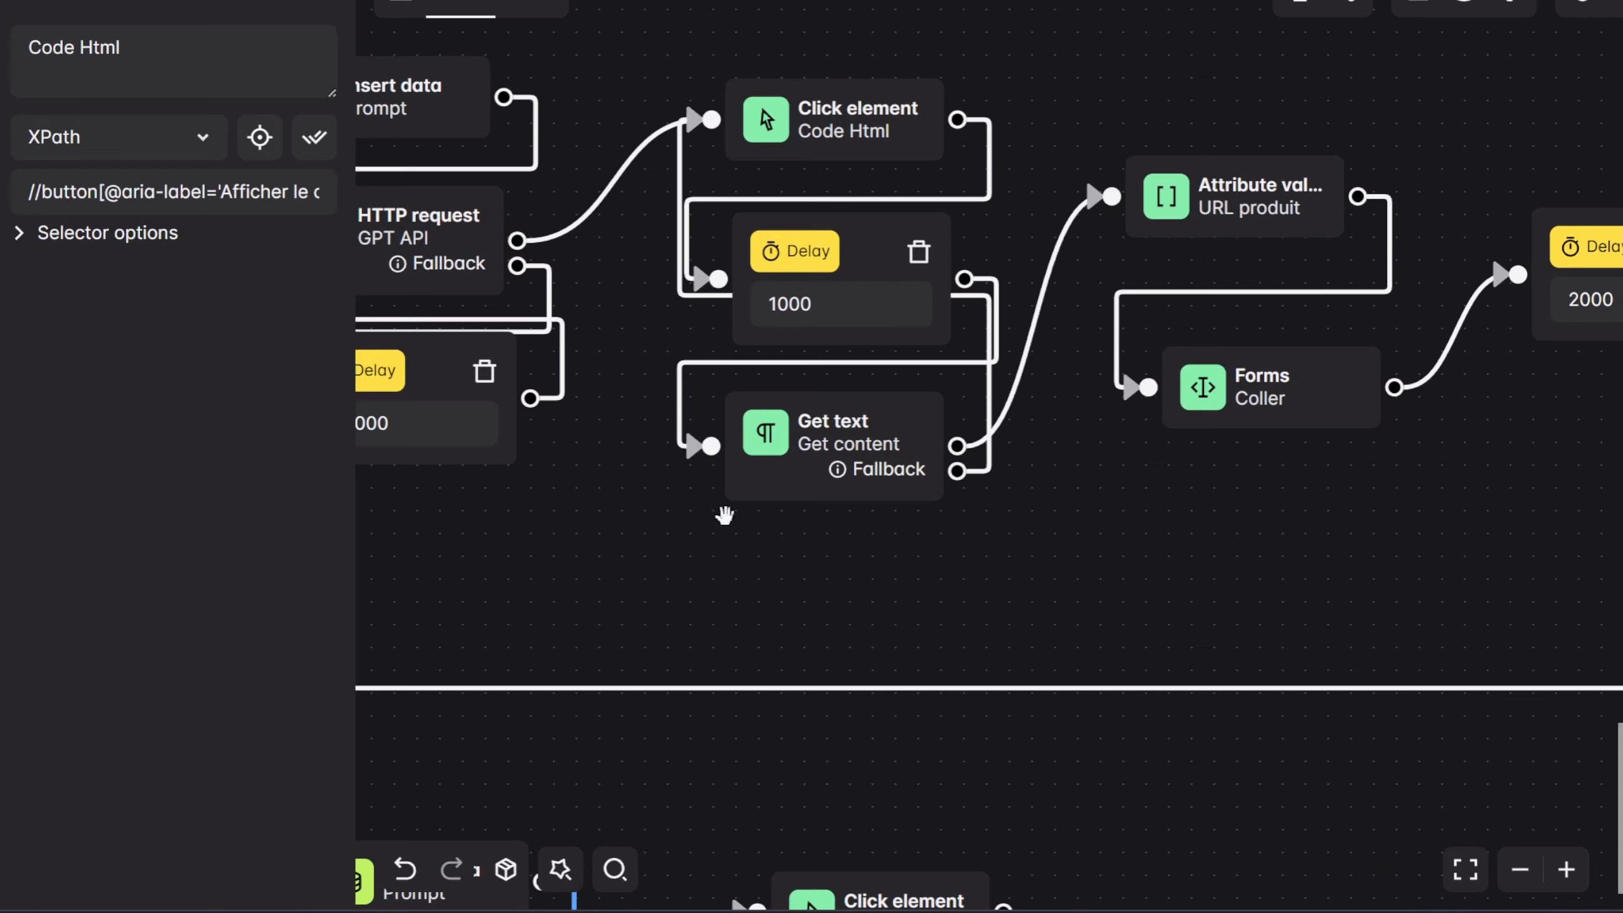
Check the "Get content" block's selector and variable, and the "URL produit" block's attribute name and target variable
{"action": "left_click", "coordinate": [788, 472]}
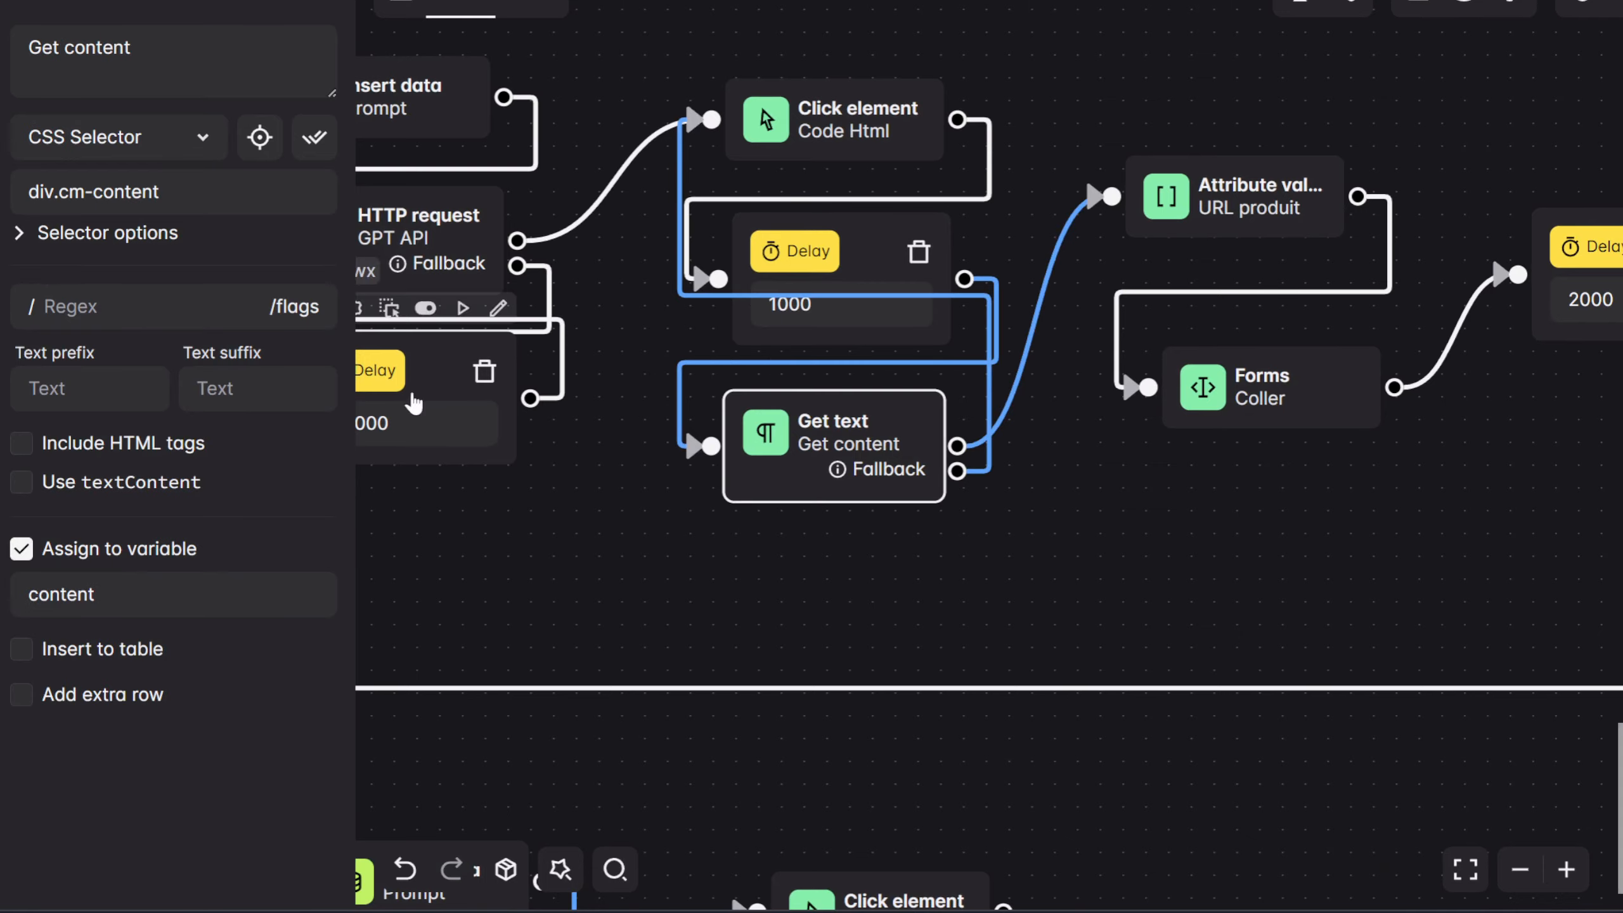
{"action": "left_click_drag", "start_coordinate": [1108, 529], "coordinate": [1032, 555]}
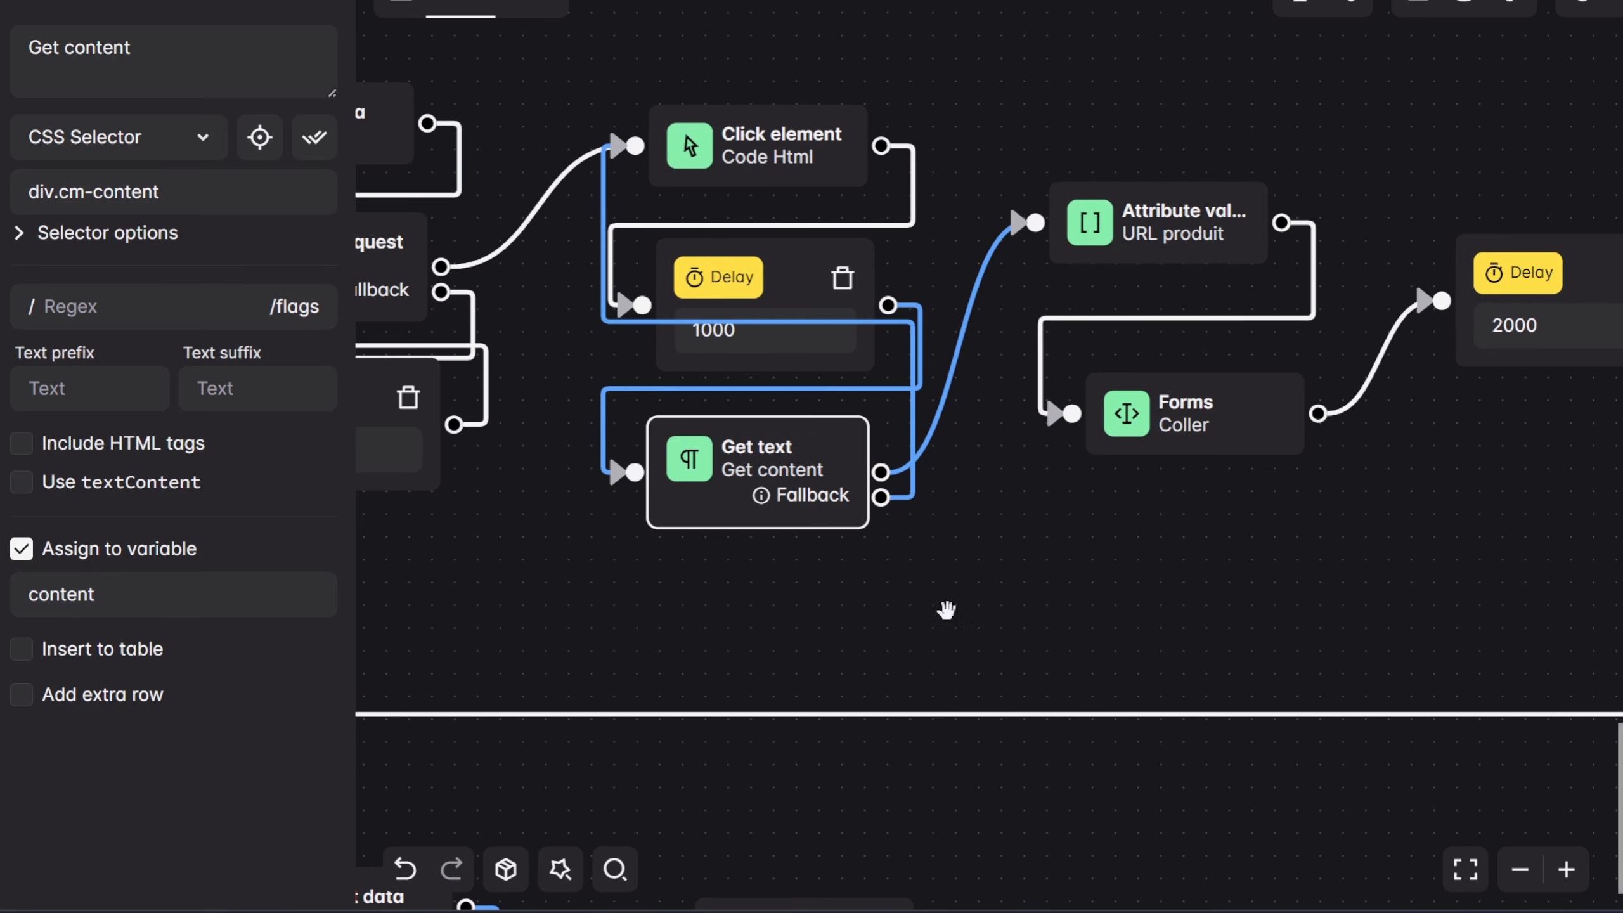
{"action": "left_click_drag", "start_coordinate": [946, 610], "coordinate": [762, 634]}
{"action": "left_click", "coordinate": [955, 255]}
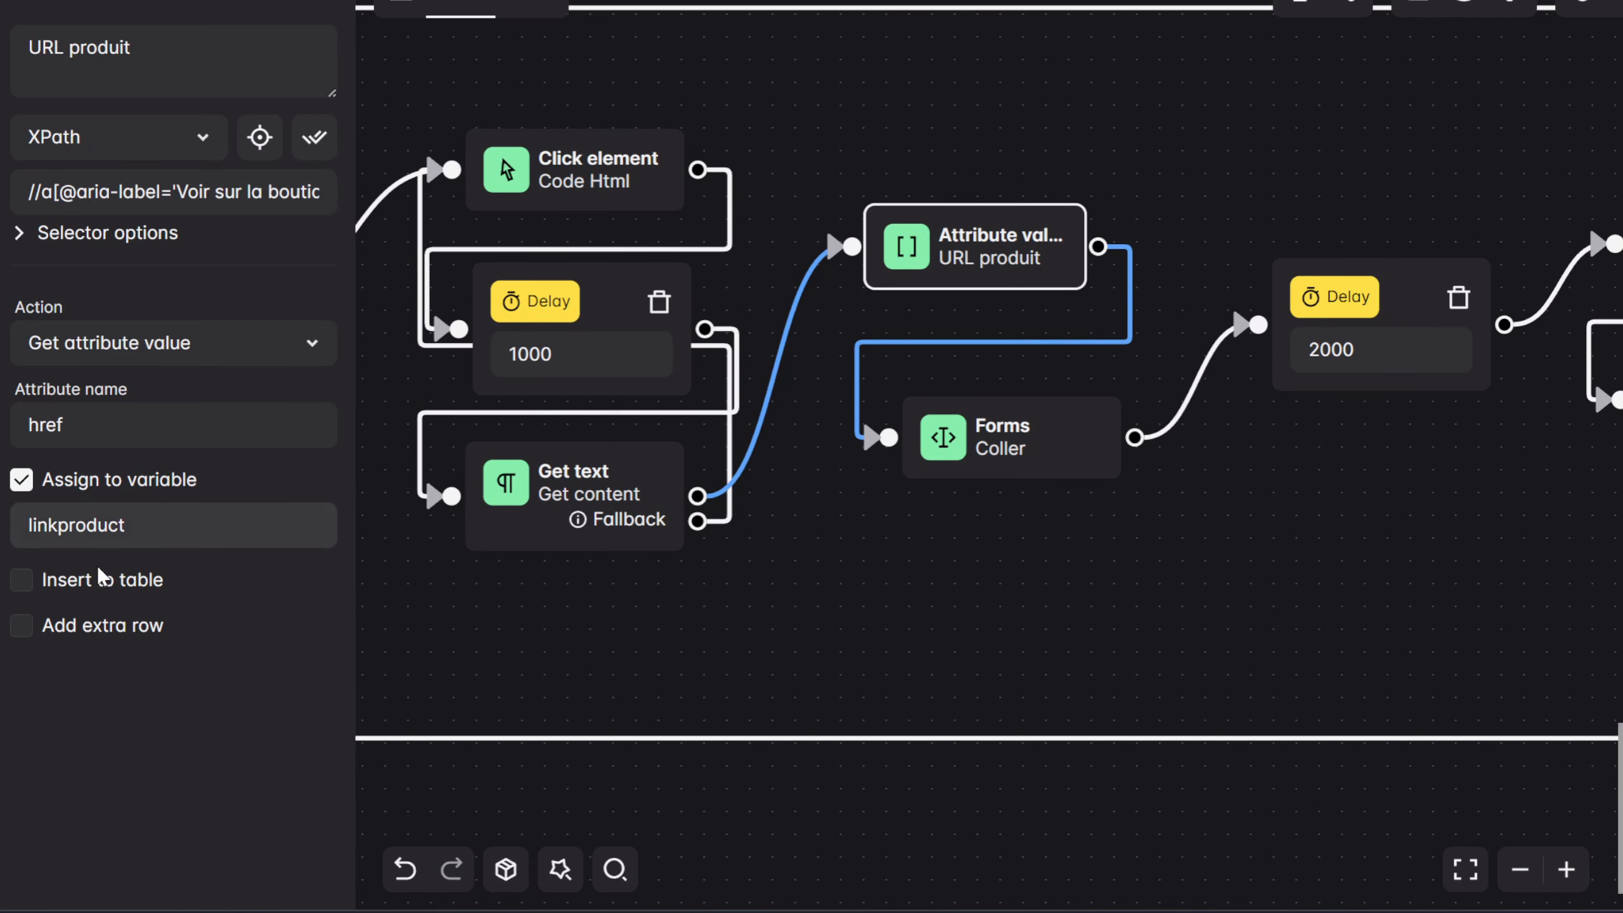
Compare the text field value of the "Coller" Forms block with the variable assigned in the "Get content" block
{"action": "left_click_drag", "start_coordinate": [1033, 591], "coordinate": [863, 590]}
{"action": "left_click", "coordinate": [793, 457]}
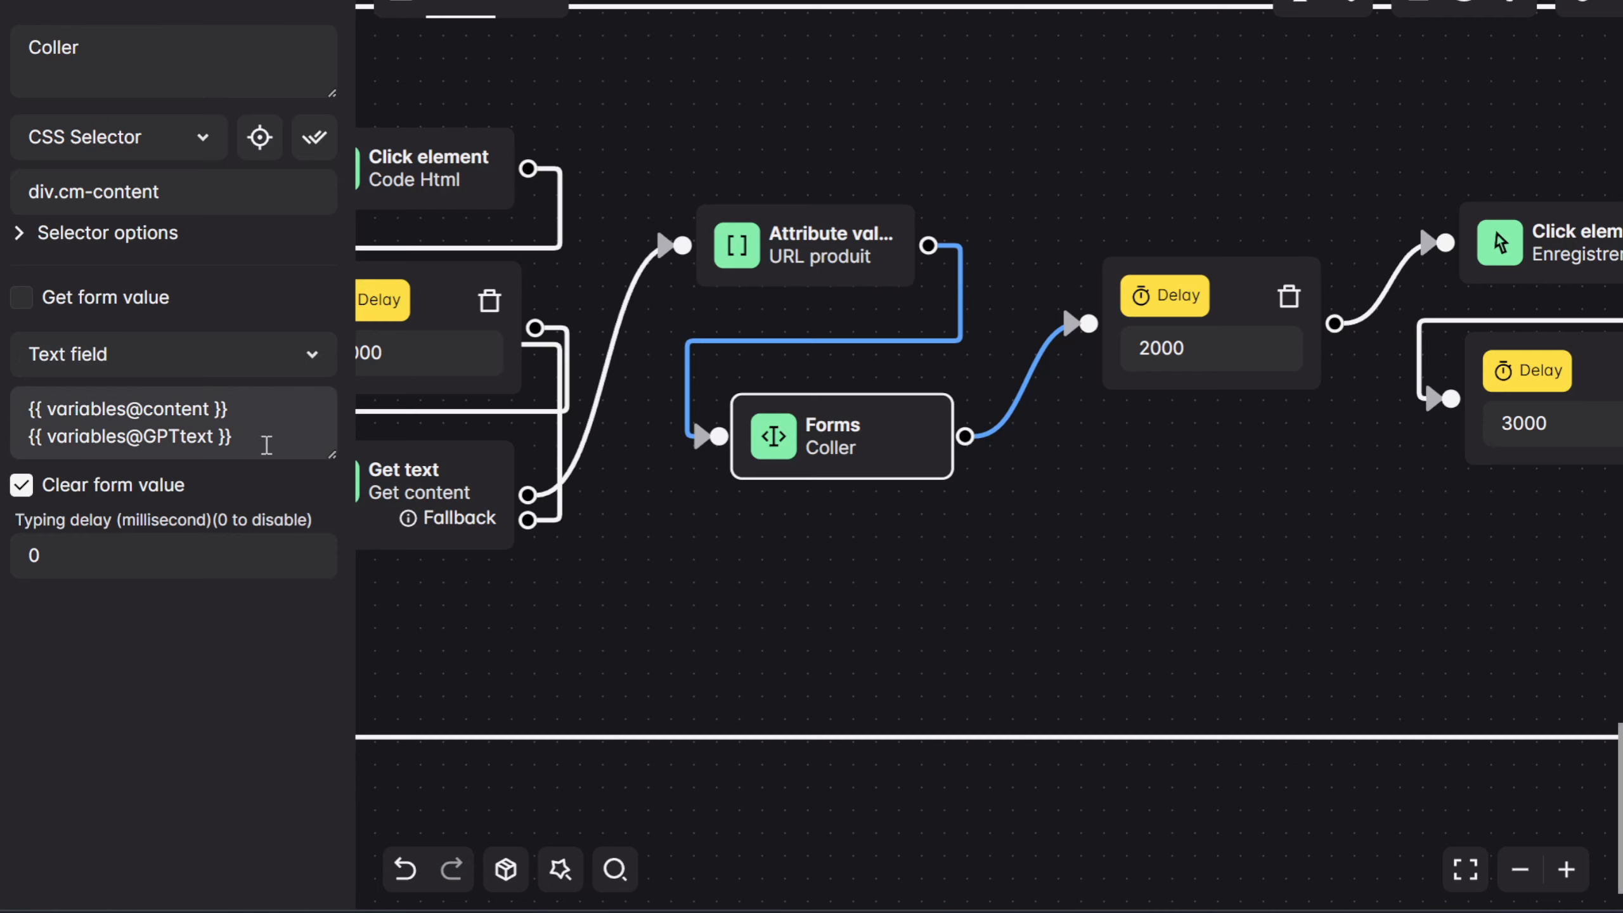
{"action": "left_click_drag", "start_coordinate": [743, 588], "coordinate": [929, 582]}
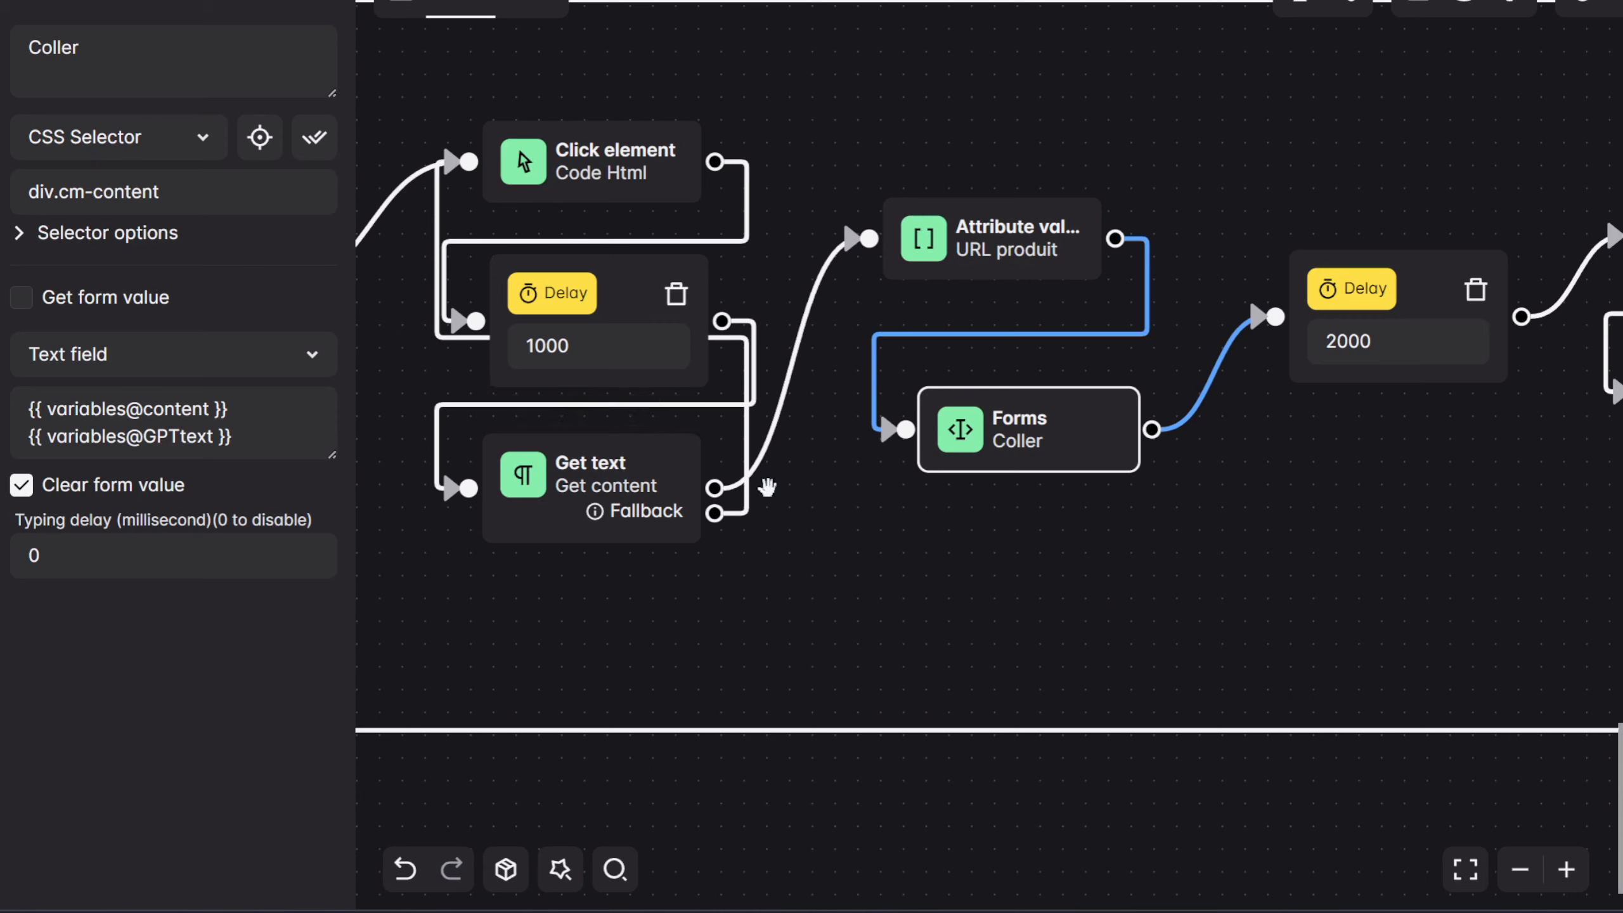
{"action": "left_click", "coordinate": [561, 511]}
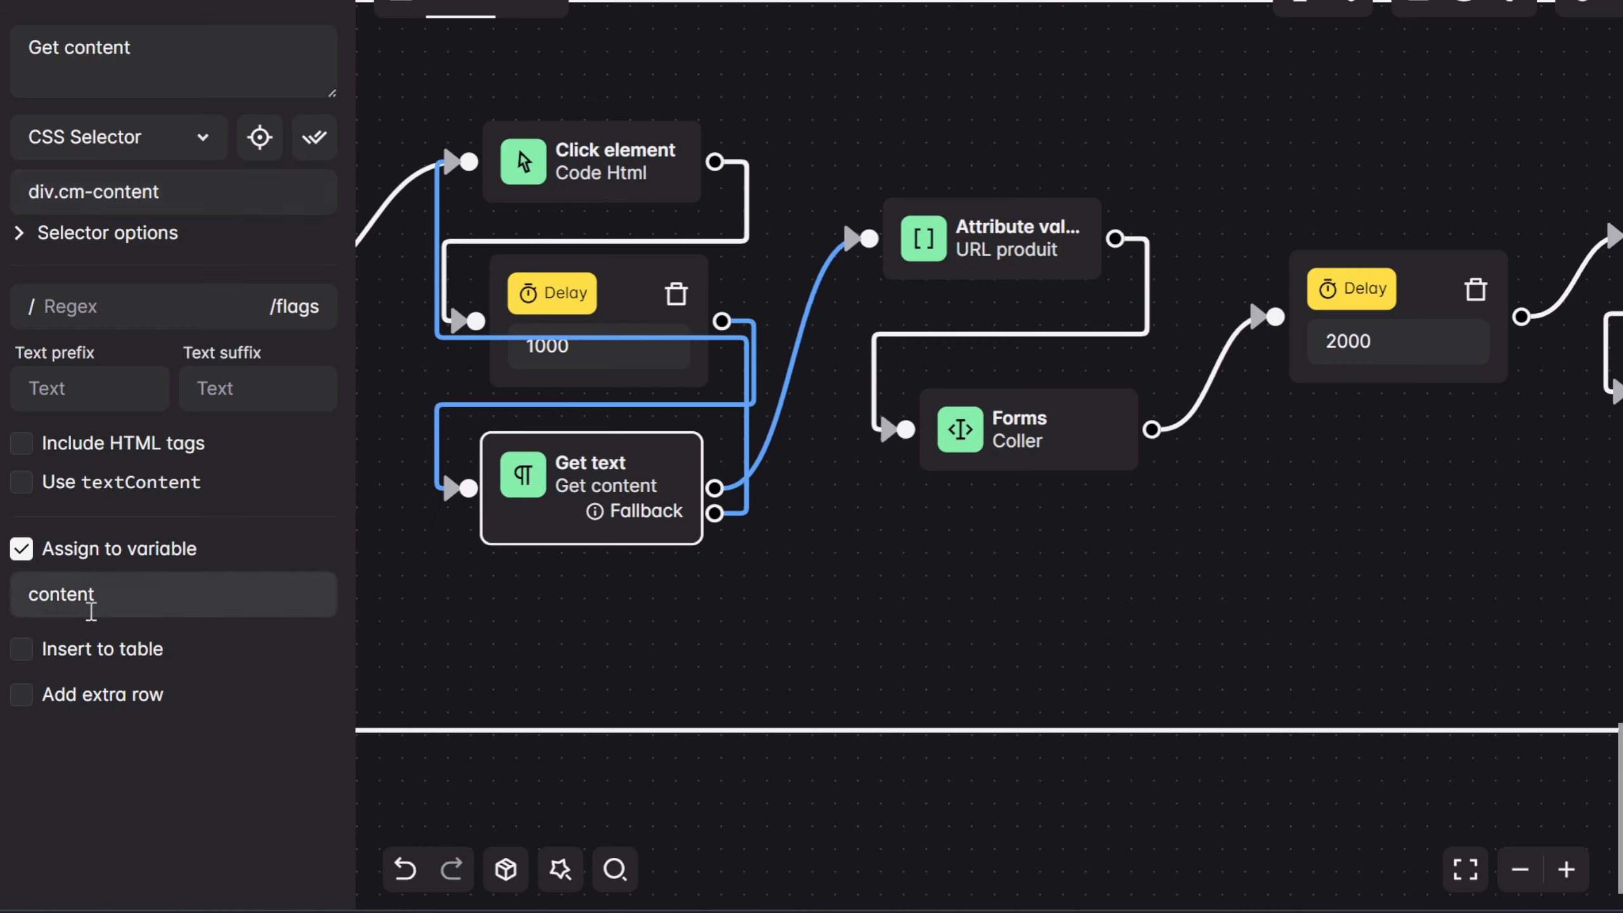
{"action": "left_click", "coordinate": [1016, 456]}
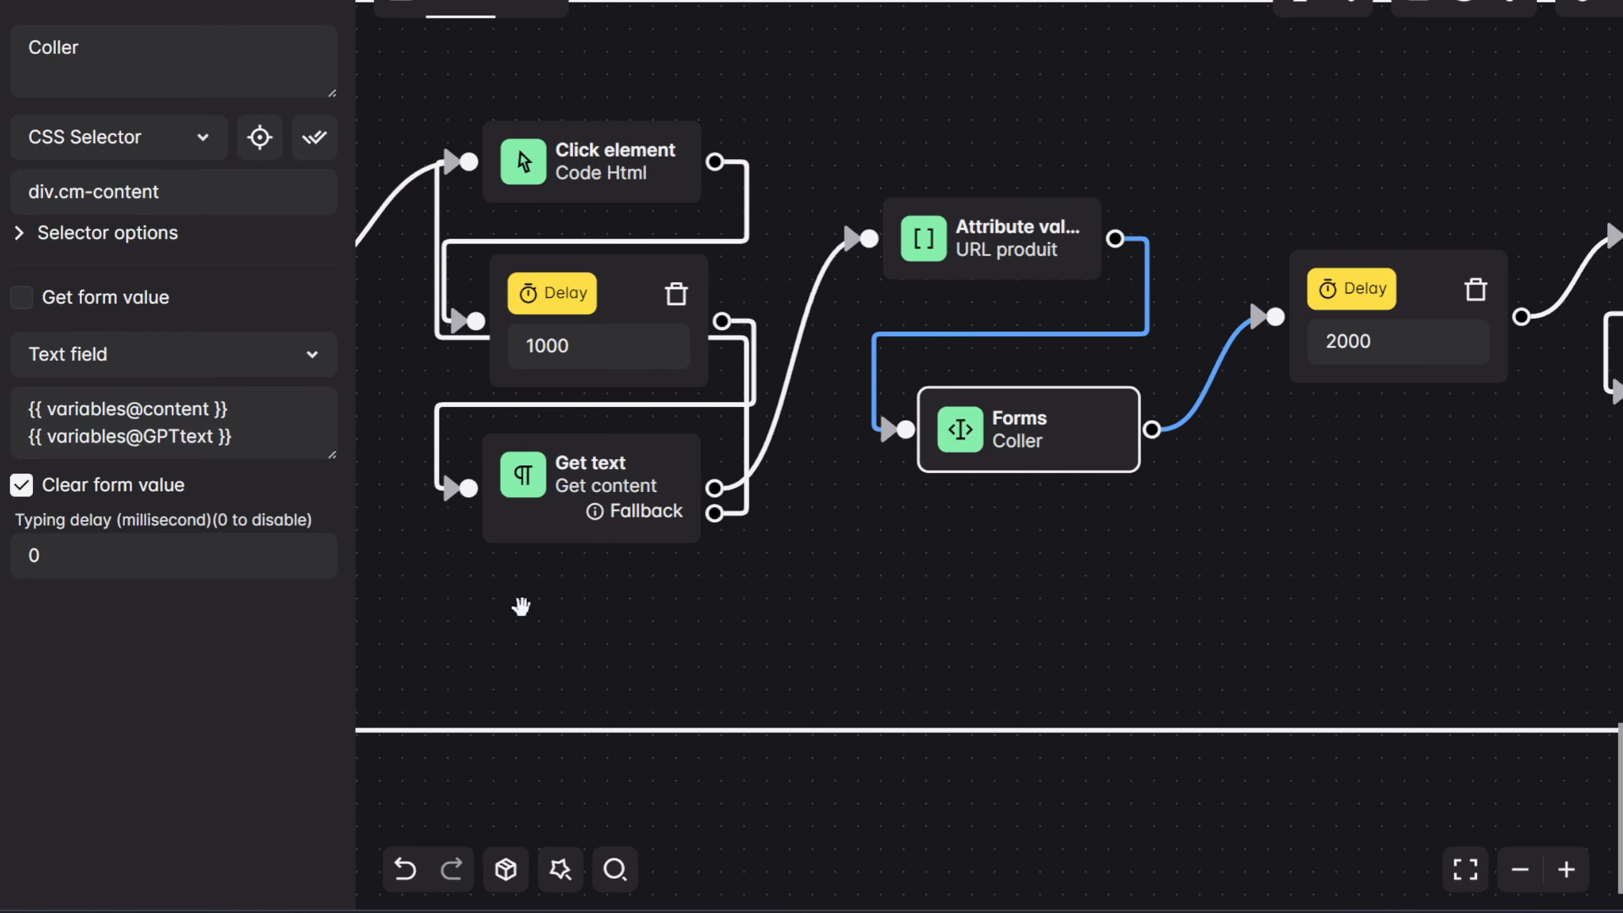
Recheck the "GPT API" request's body and the "URL produit" block's settings that feed the pasted content
{"action": "left_click_drag", "start_coordinate": [521, 606], "coordinate": [918, 634]}
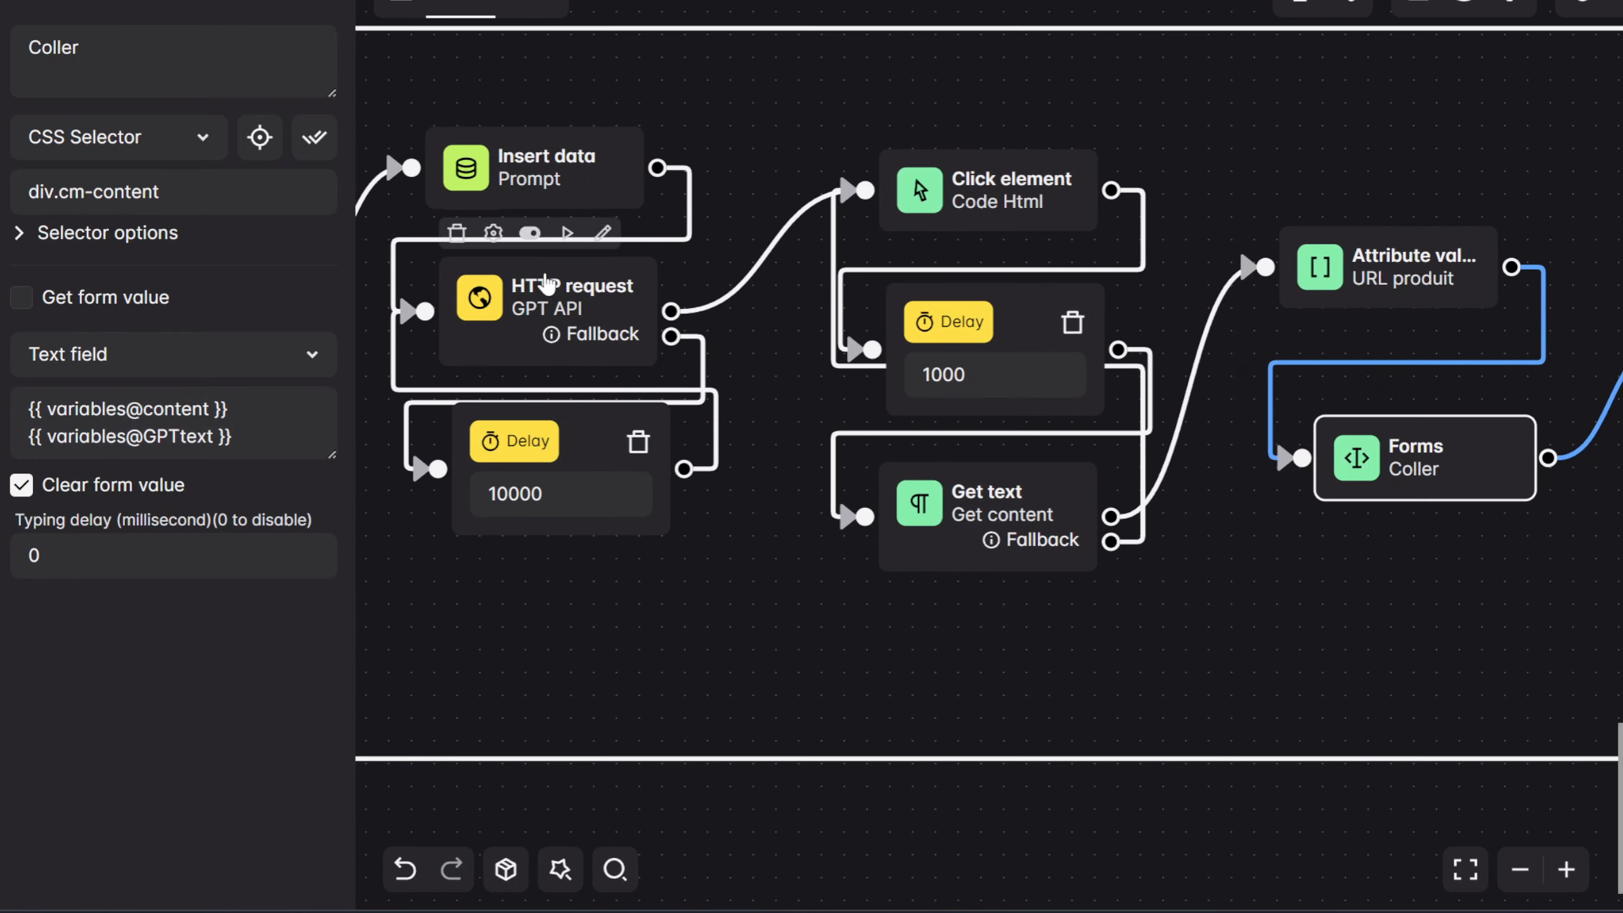
{"action": "left_click", "coordinate": [521, 313]}
{"action": "double_click", "coordinate": [520, 315]}
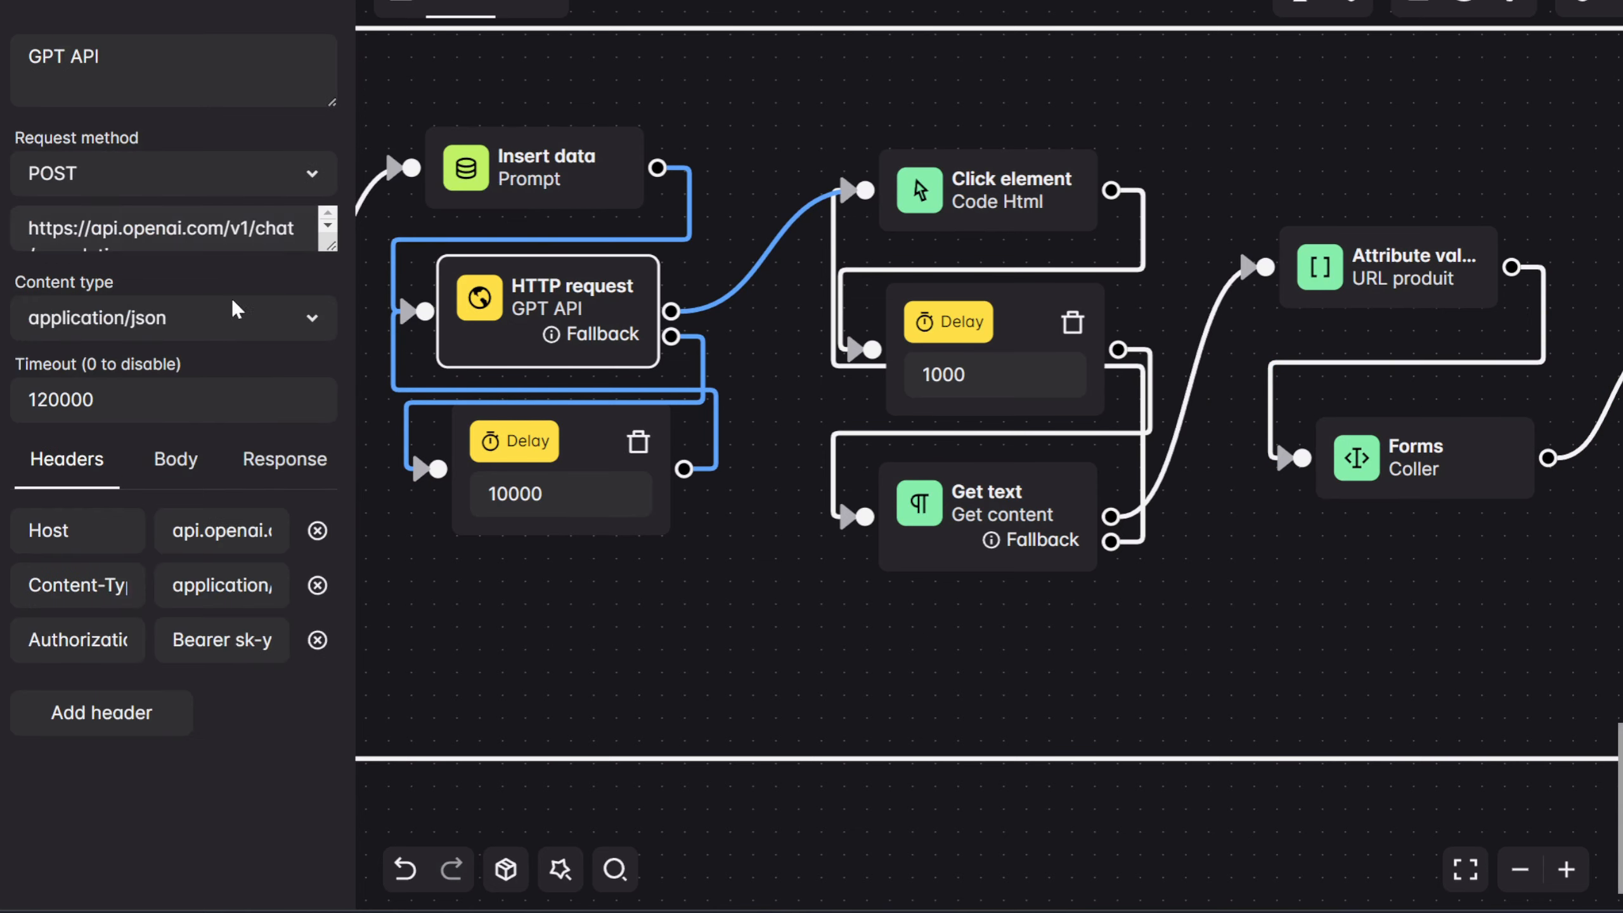
{"action": "left_click", "coordinate": [176, 459]}
{"action": "left_click_drag", "start_coordinate": [820, 479], "coordinate": [355, 458]}
{"action": "double_click", "coordinate": [904, 262]}
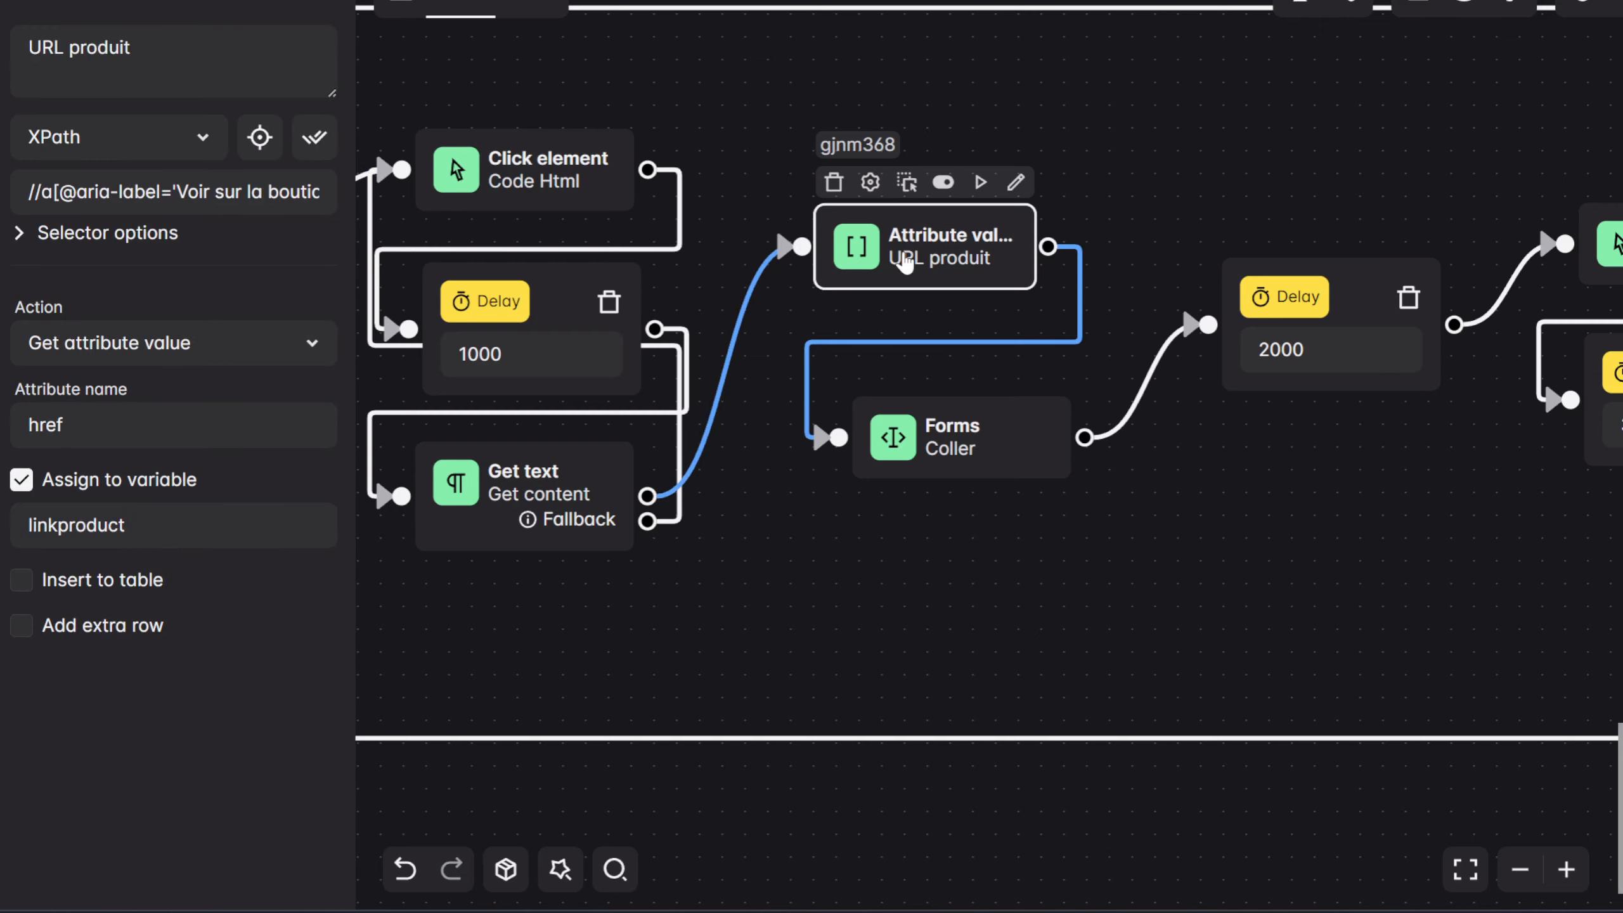
Check the Delay block placed between the "Coller" Forms block and the "Enregistrer" Click element block
{"action": "left_click_drag", "start_coordinate": [1312, 519], "coordinate": [913, 534]}
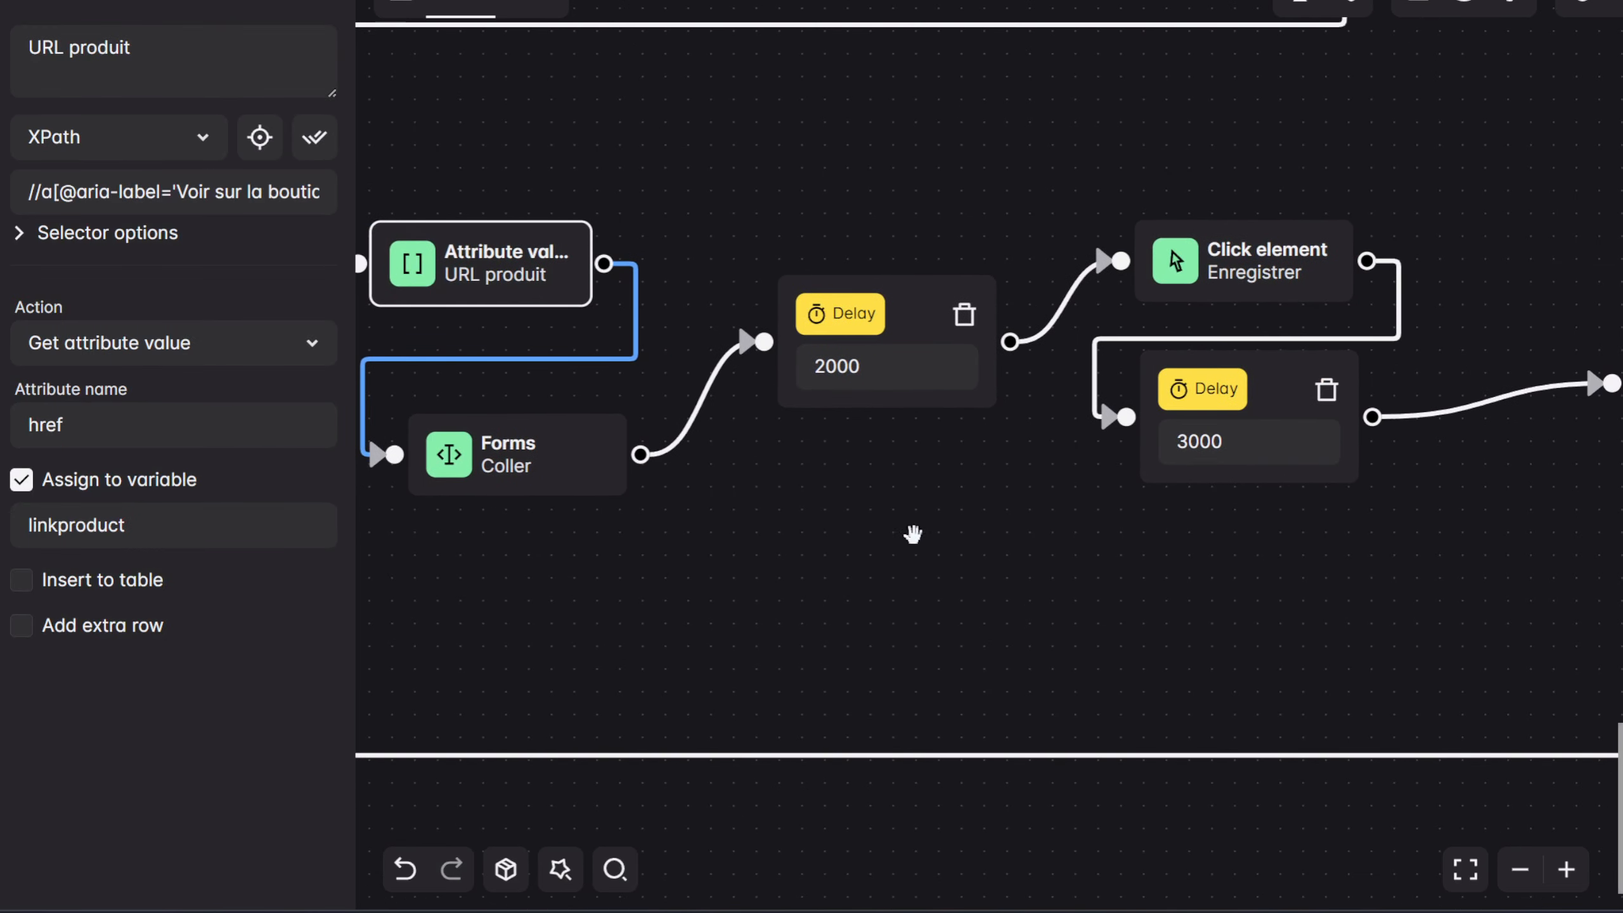
{"action": "left_click", "coordinate": [912, 534]}
{"action": "mouse_move", "coordinate": [845, 368]}
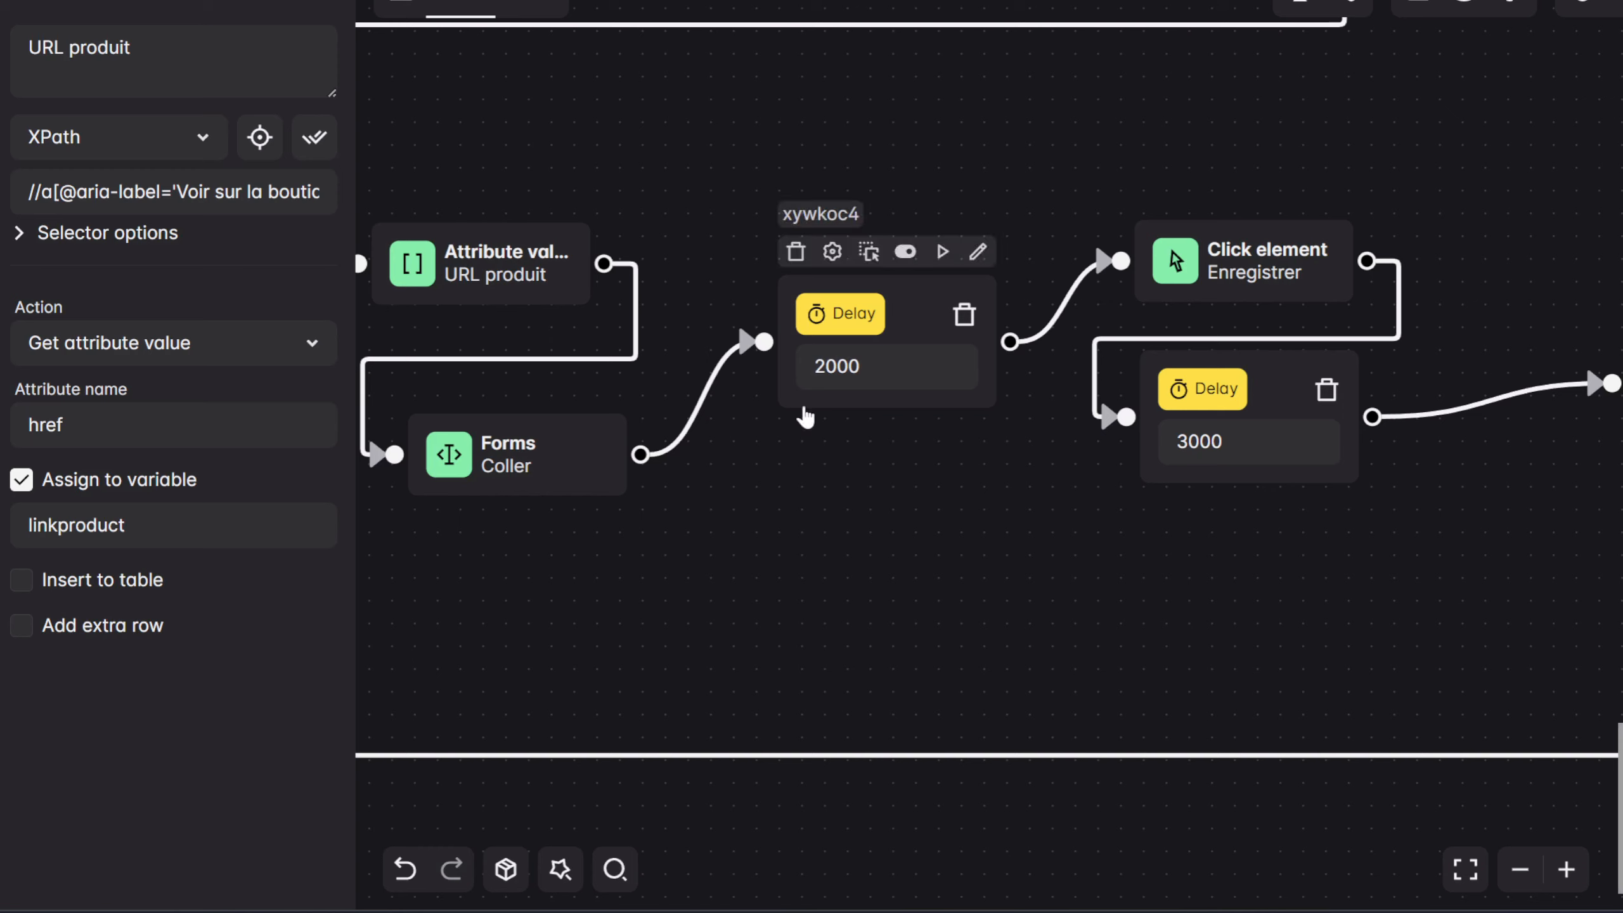
{"action": "left_click_drag", "start_coordinate": [885, 396], "coordinate": [867, 405]}
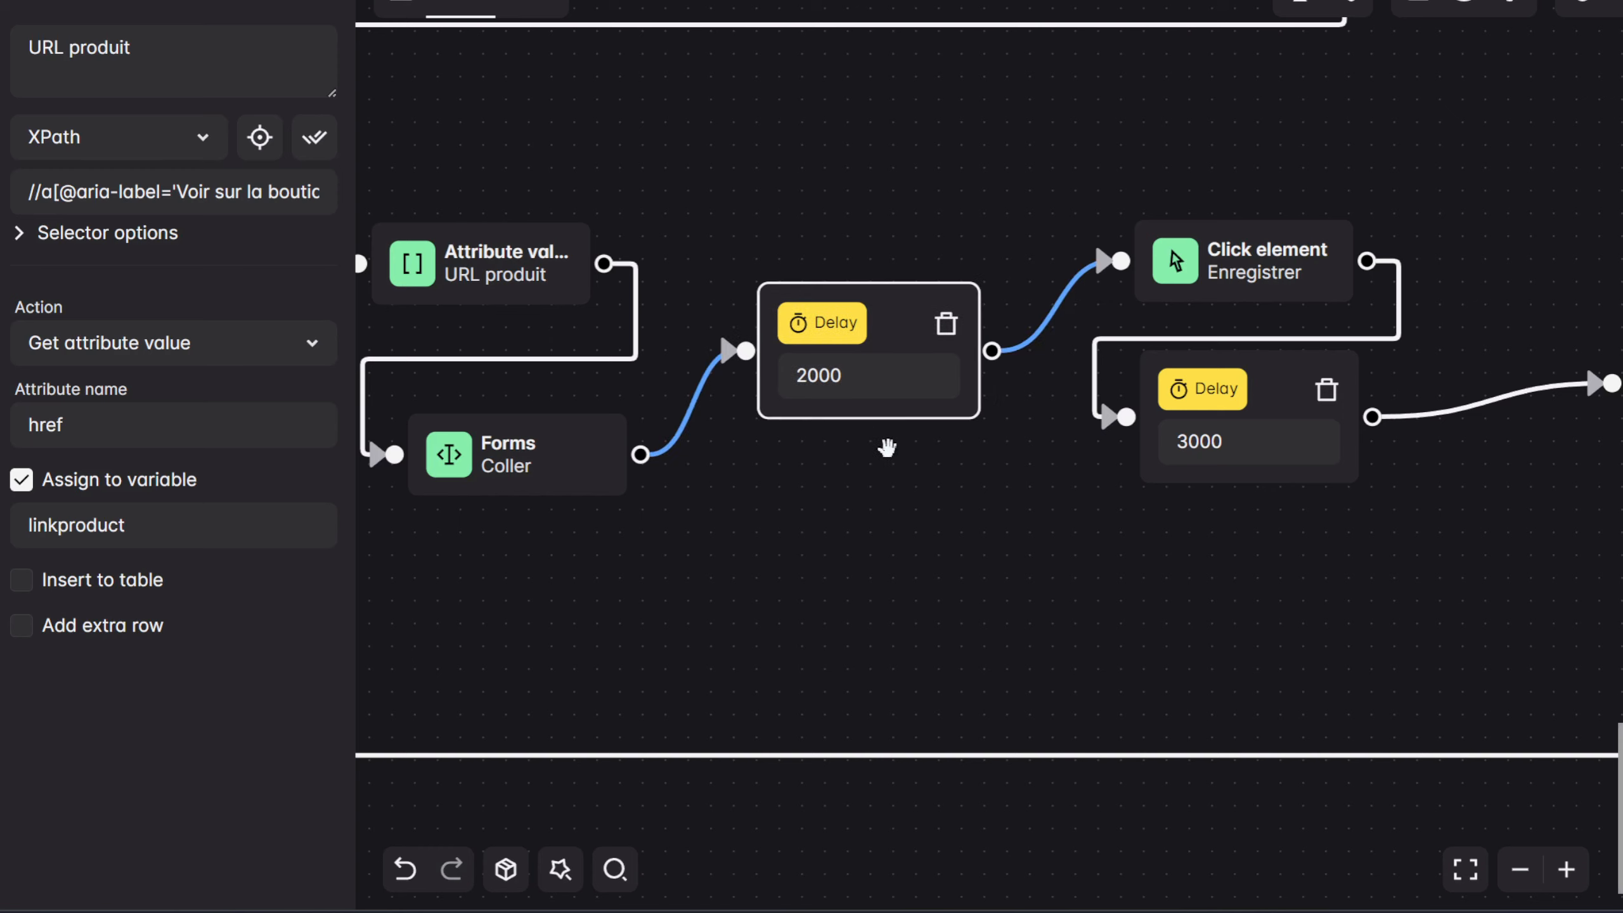
{"action": "mouse_move", "coordinate": [554, 427]}
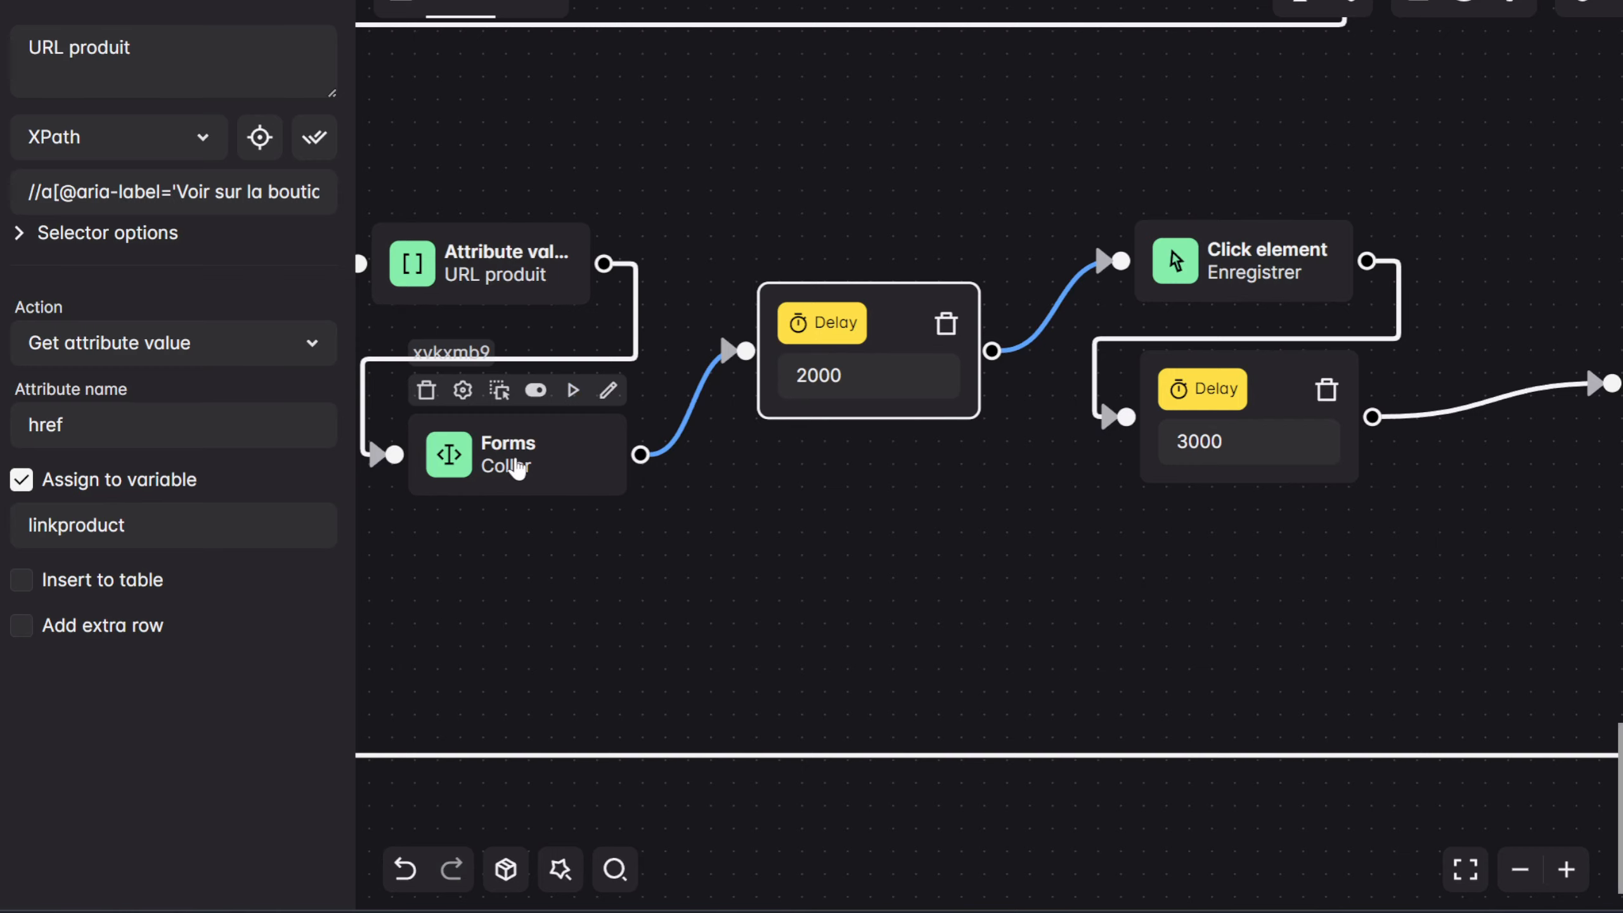
Examine the XPath selector of the "Enregistrer" Click element block and the Delay block that follows it
{"action": "scroll", "coordinate": [844, 540], "scroll_direction": "right", "scroll_amount": 5}
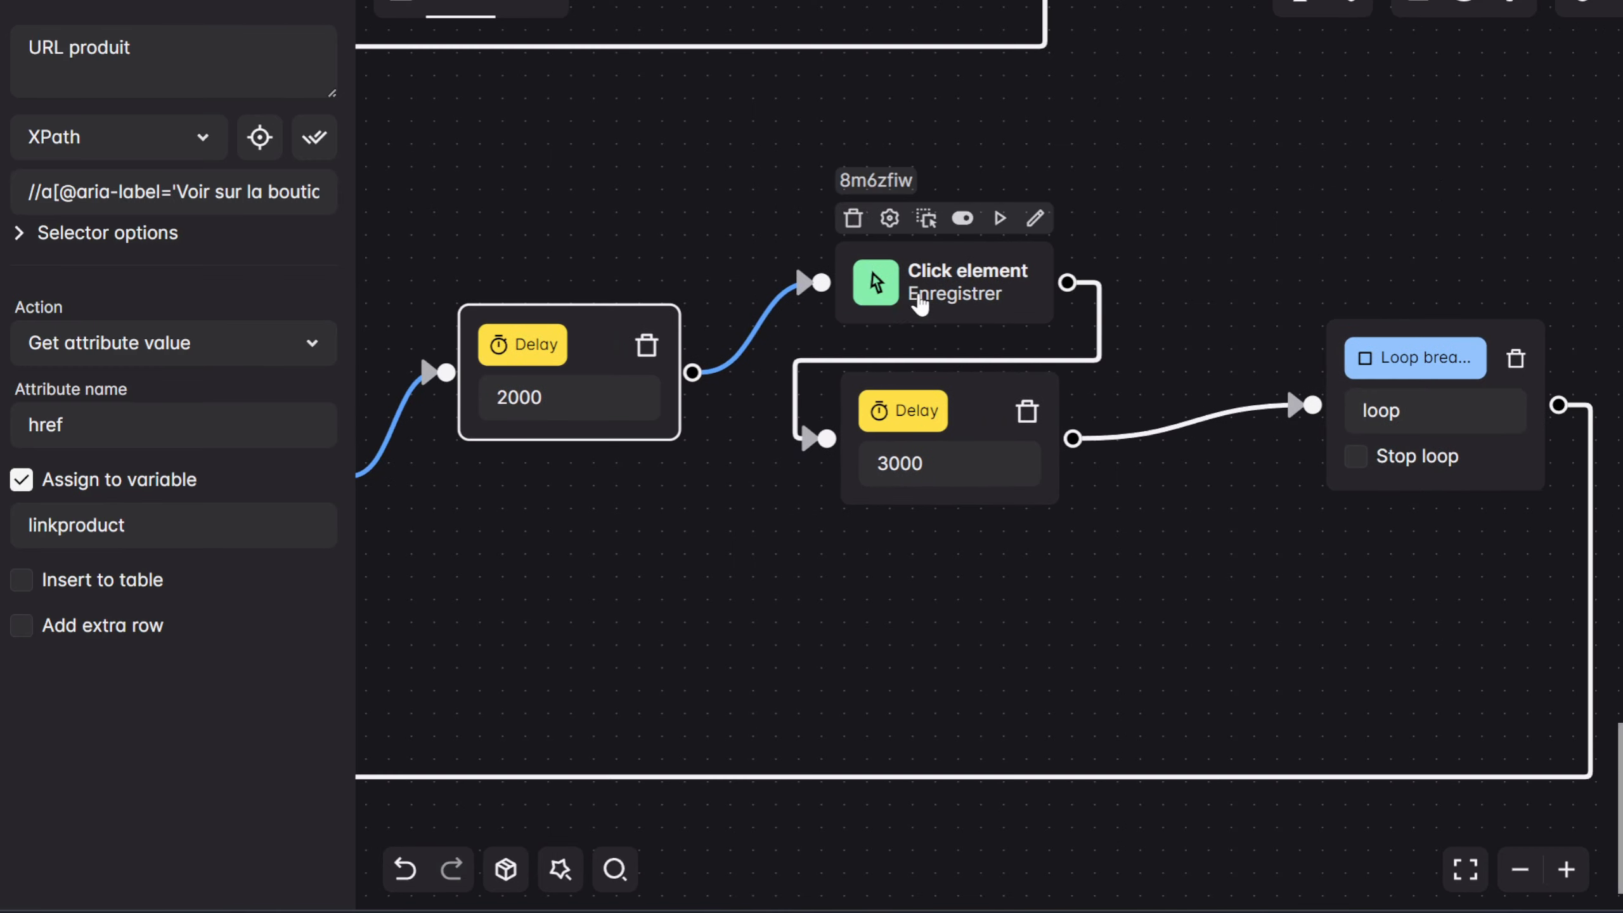
{"action": "left_click", "coordinate": [924, 292]}
{"action": "mouse_move", "coordinate": [894, 481]}
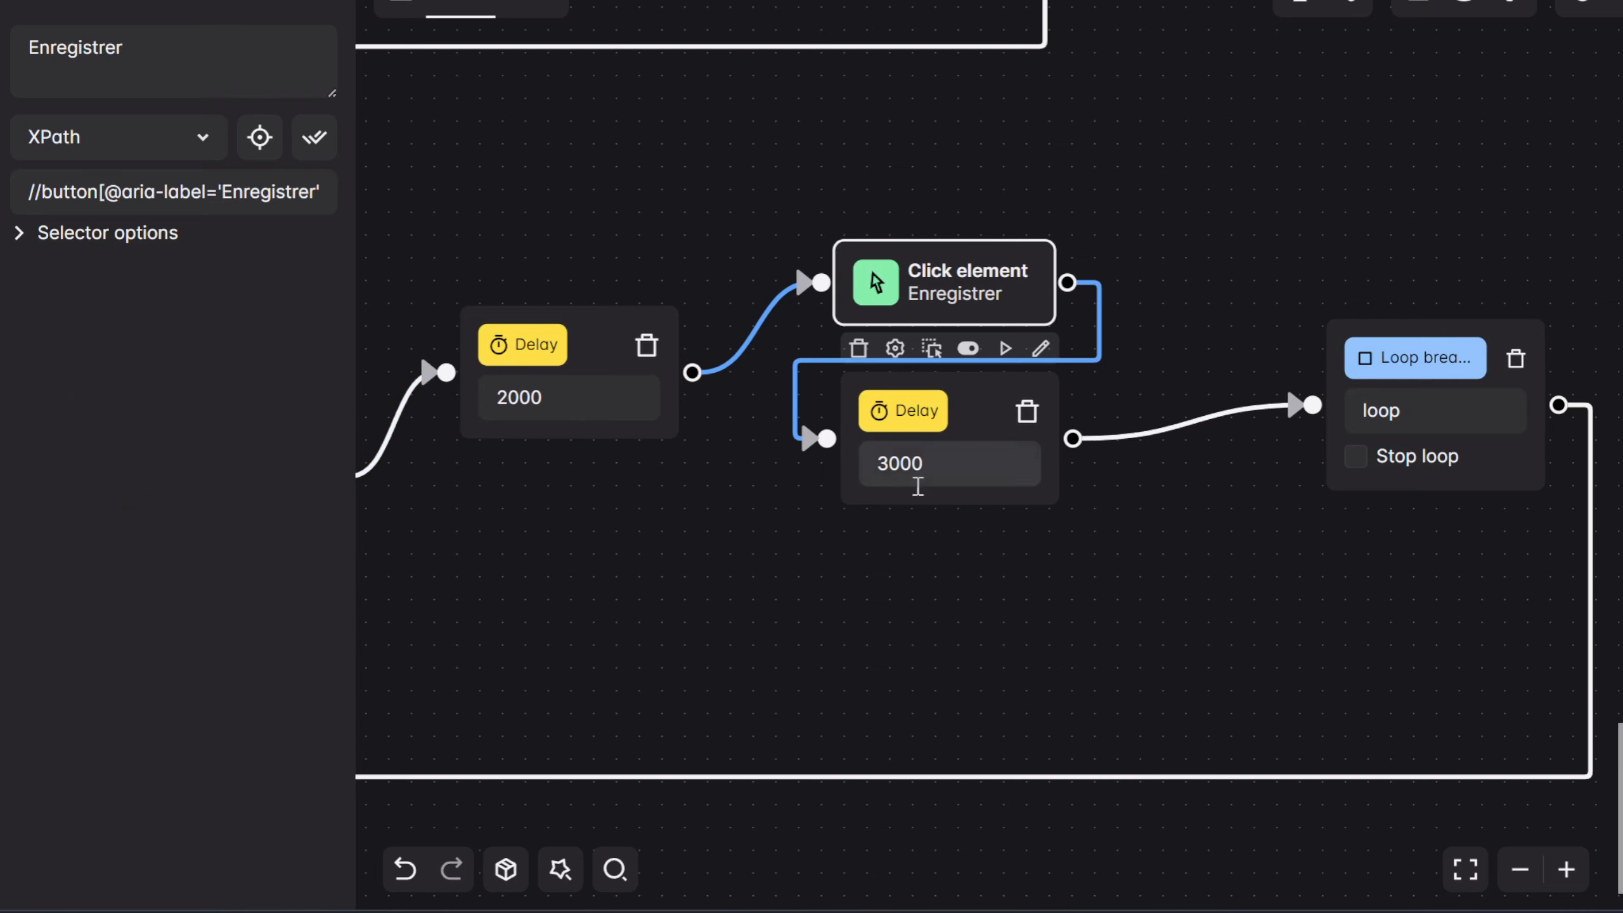
{"action": "left_click_drag", "start_coordinate": [933, 441], "coordinate": [947, 459]}
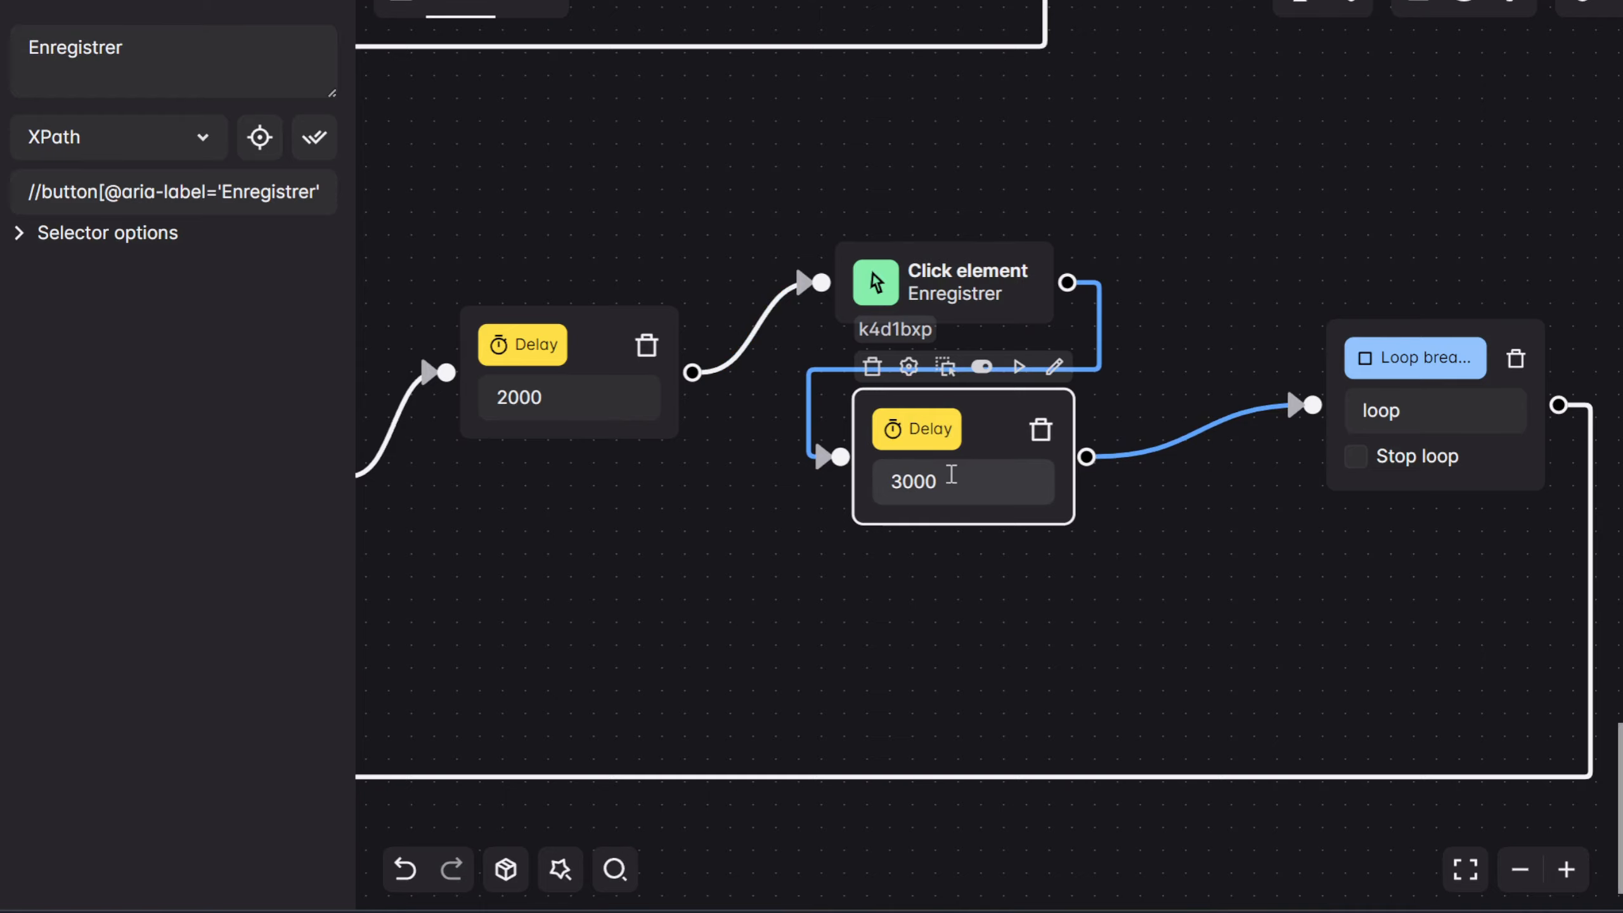
Examine the Loop breakpoint block that closes the second loop, including its loop ID and Stop loop option
{"action": "scroll", "coordinate": [935, 551], "scroll_direction": "down", "scroll_amount": 3}
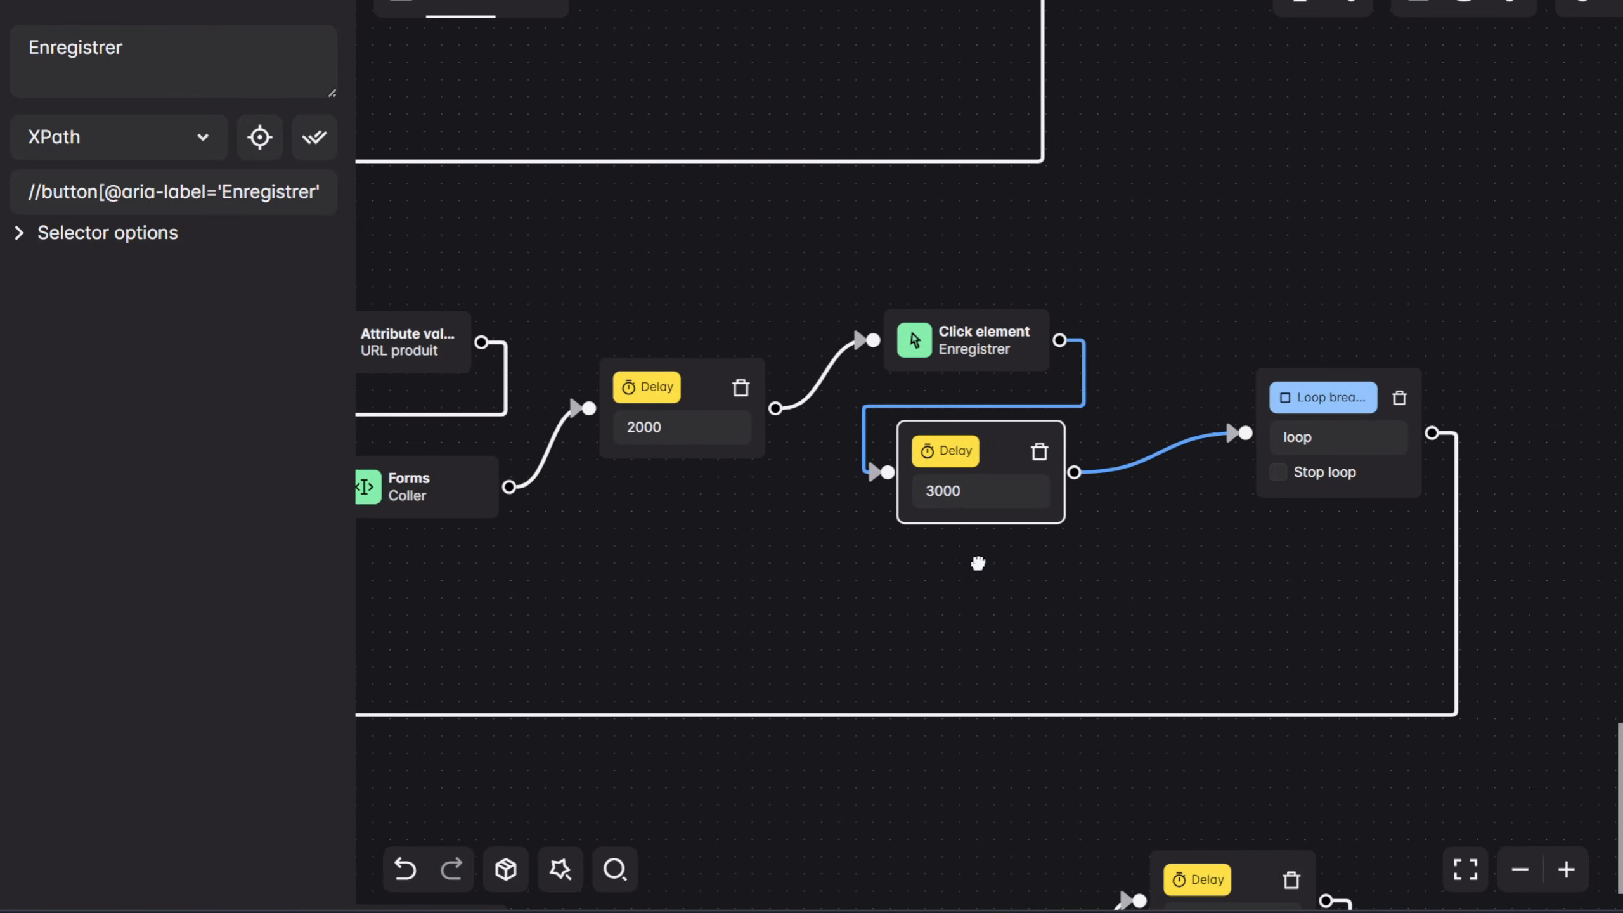
{"action": "left_click_drag", "start_coordinate": [957, 561], "coordinate": [1329, 565]}
{"action": "scroll", "coordinate": [997, 556], "scroll_direction": "down", "scroll_amount": 2}
{"action": "left_click_drag", "start_coordinate": [997, 547], "coordinate": [640, 468]}
{"action": "scroll", "coordinate": [1199, 451], "scroll_direction": "up", "scroll_amount": 3}
{"action": "mouse_move", "coordinate": [1037, 376]}
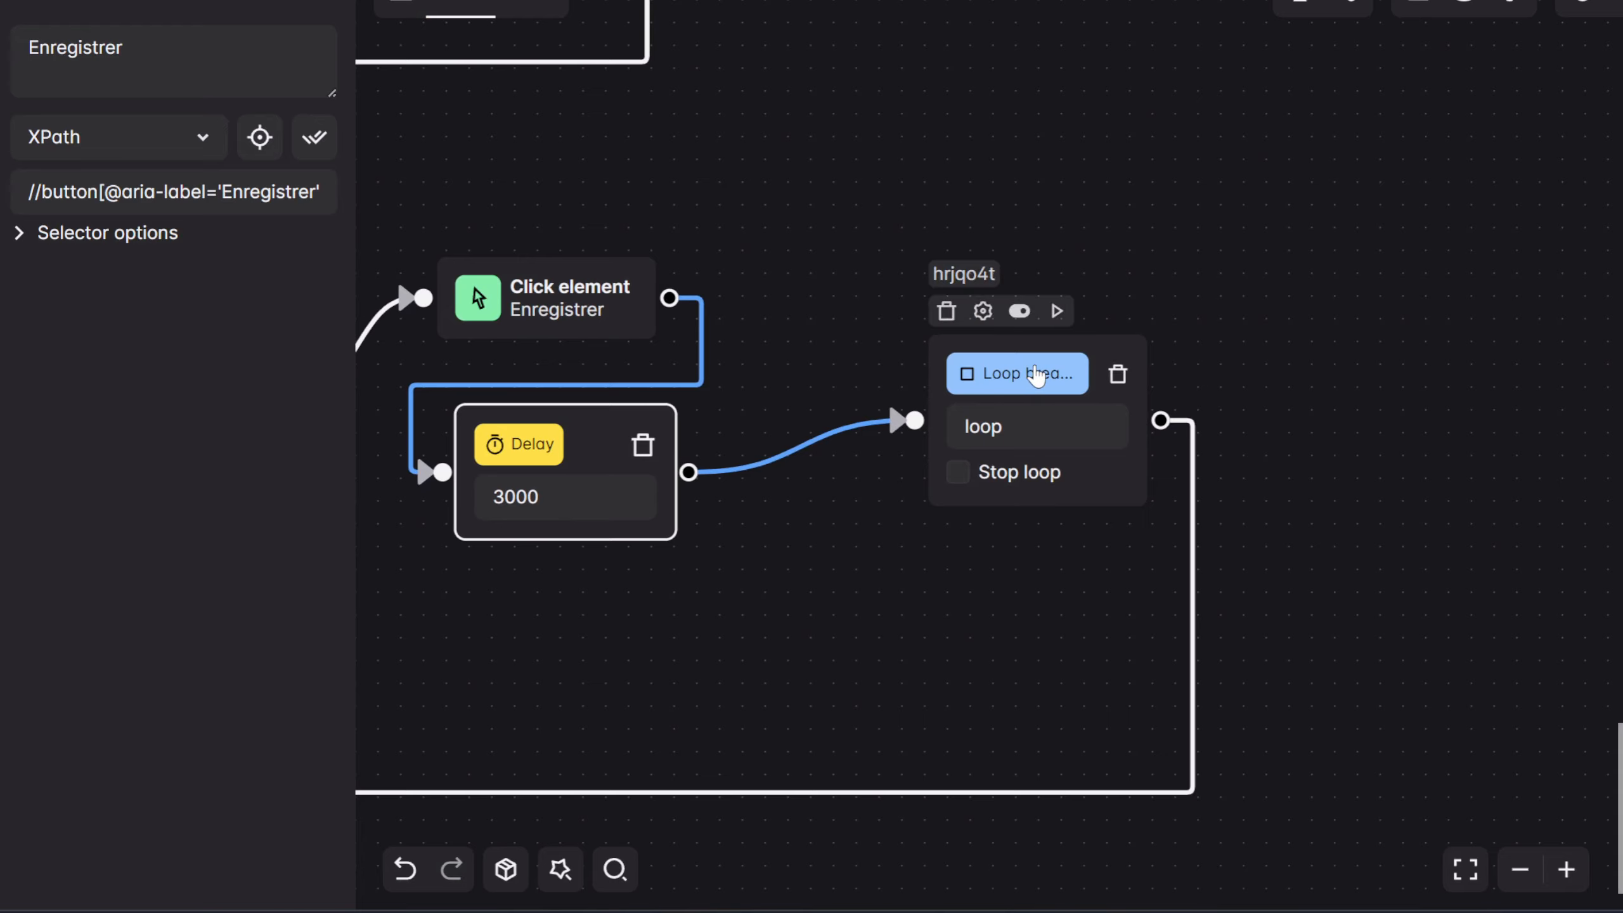
{"action": "left_click", "coordinate": [1056, 387]}
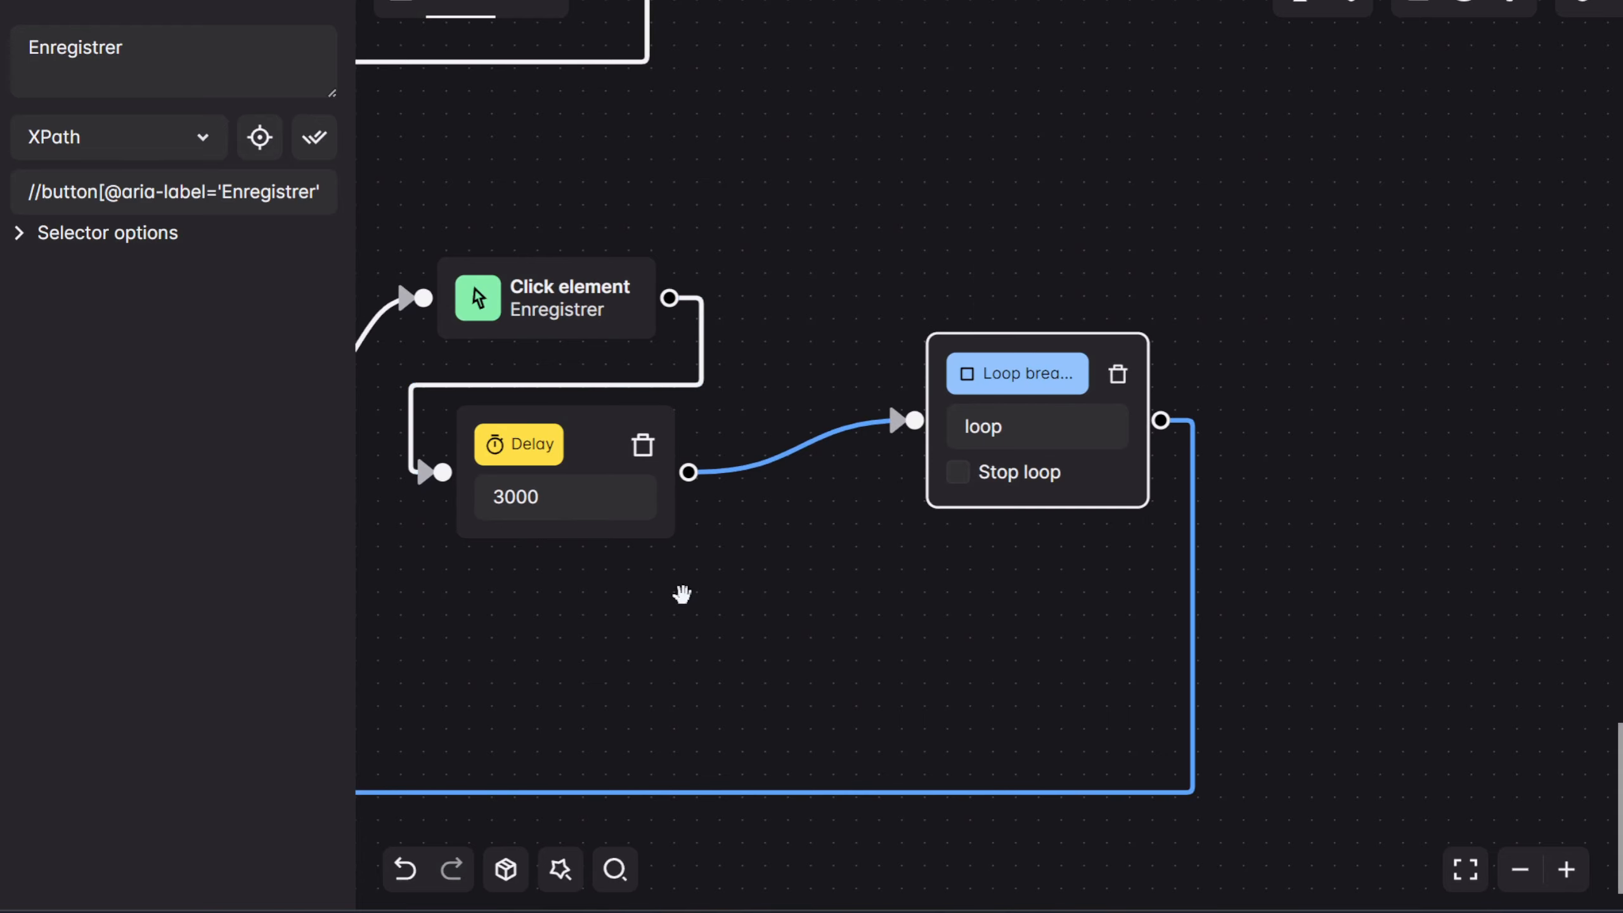
{"action": "left_click_drag", "start_coordinate": [681, 591], "coordinate": [882, 596]}
{"action": "mouse_move", "coordinate": [1254, 475]}
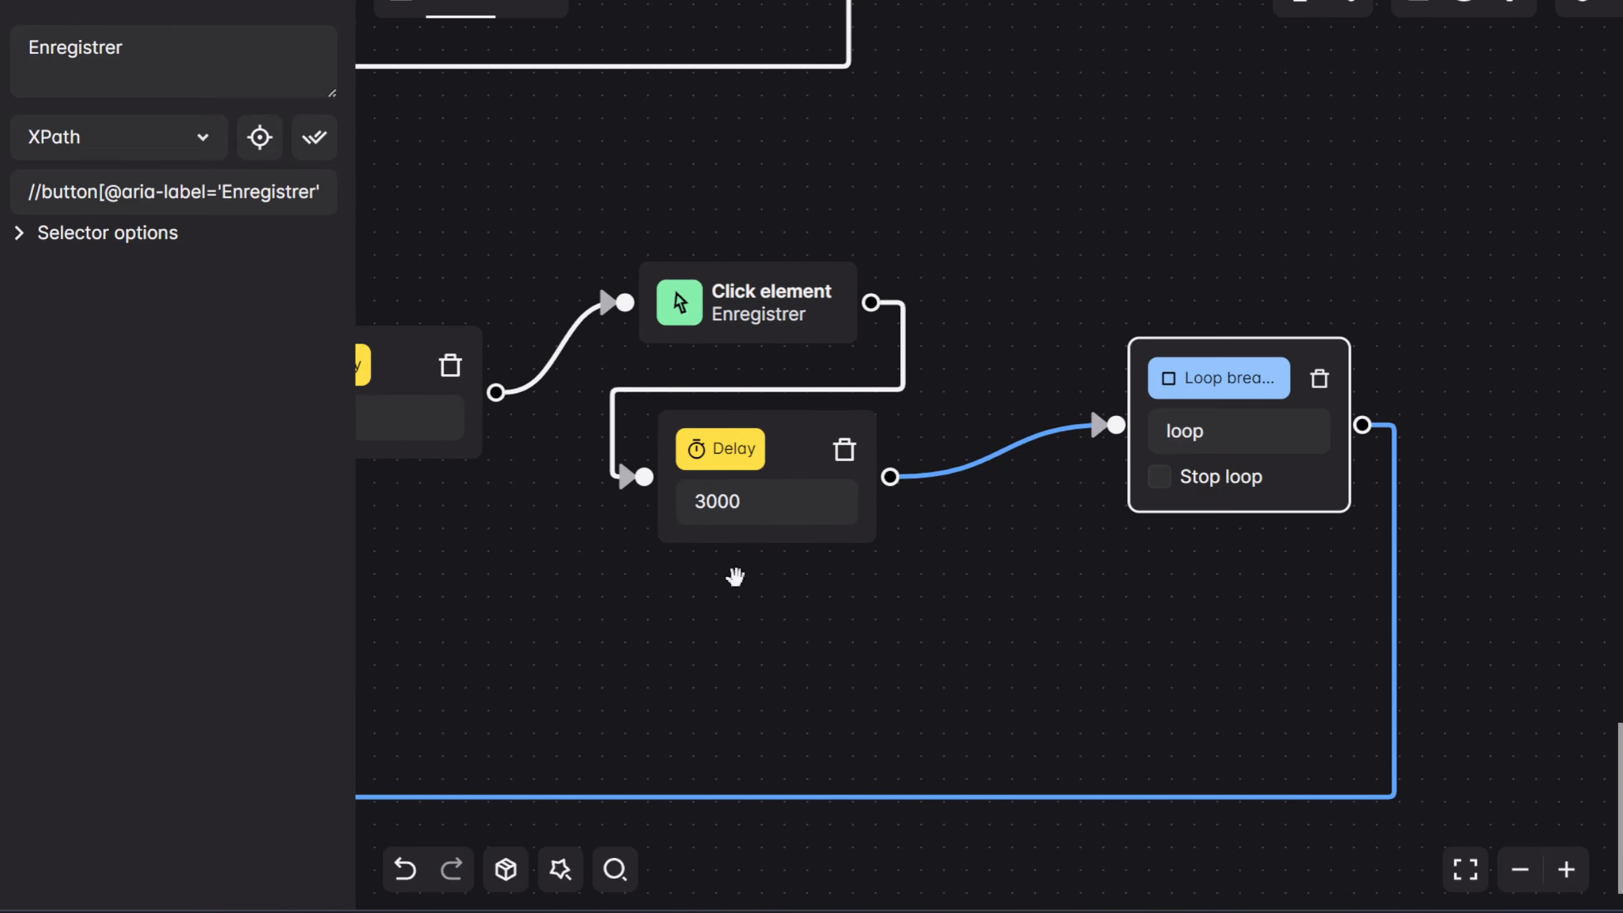
Go back to the start of the second loop and check its Loop data block's ID and looping settings
{"action": "scroll", "coordinate": [740, 573], "scroll_direction": "down", "scroll_amount": 2}
{"action": "left_click_drag", "start_coordinate": [649, 573], "coordinate": [1508, 532]}
{"action": "left_click_drag", "start_coordinate": [790, 549], "coordinate": [1503, 543]}
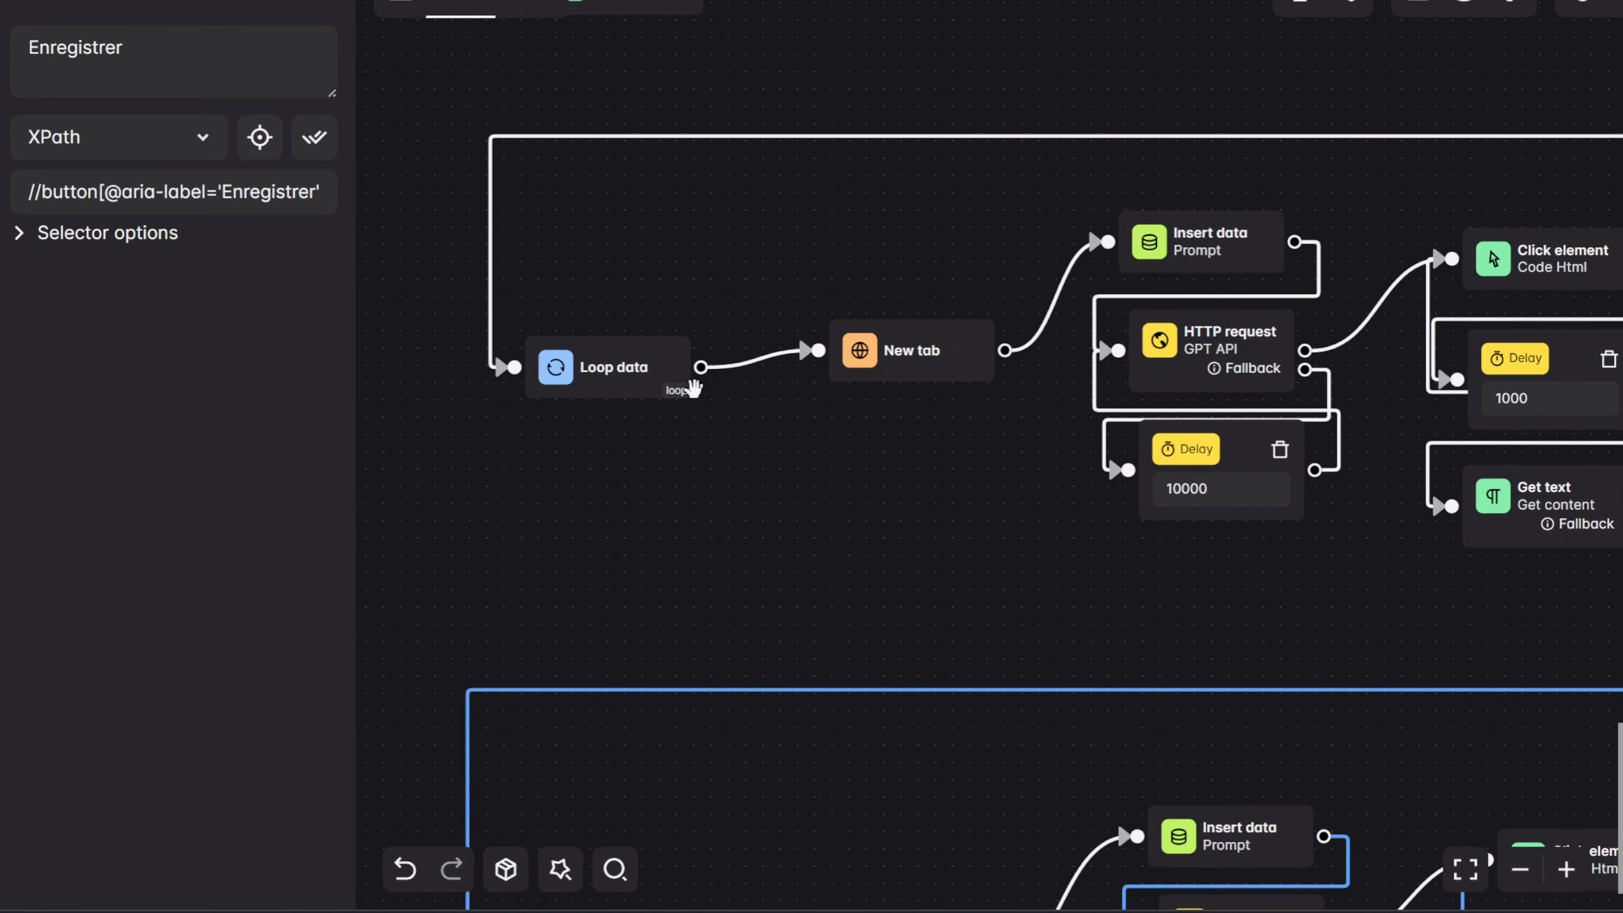
{"action": "double_click", "coordinate": [593, 392]}
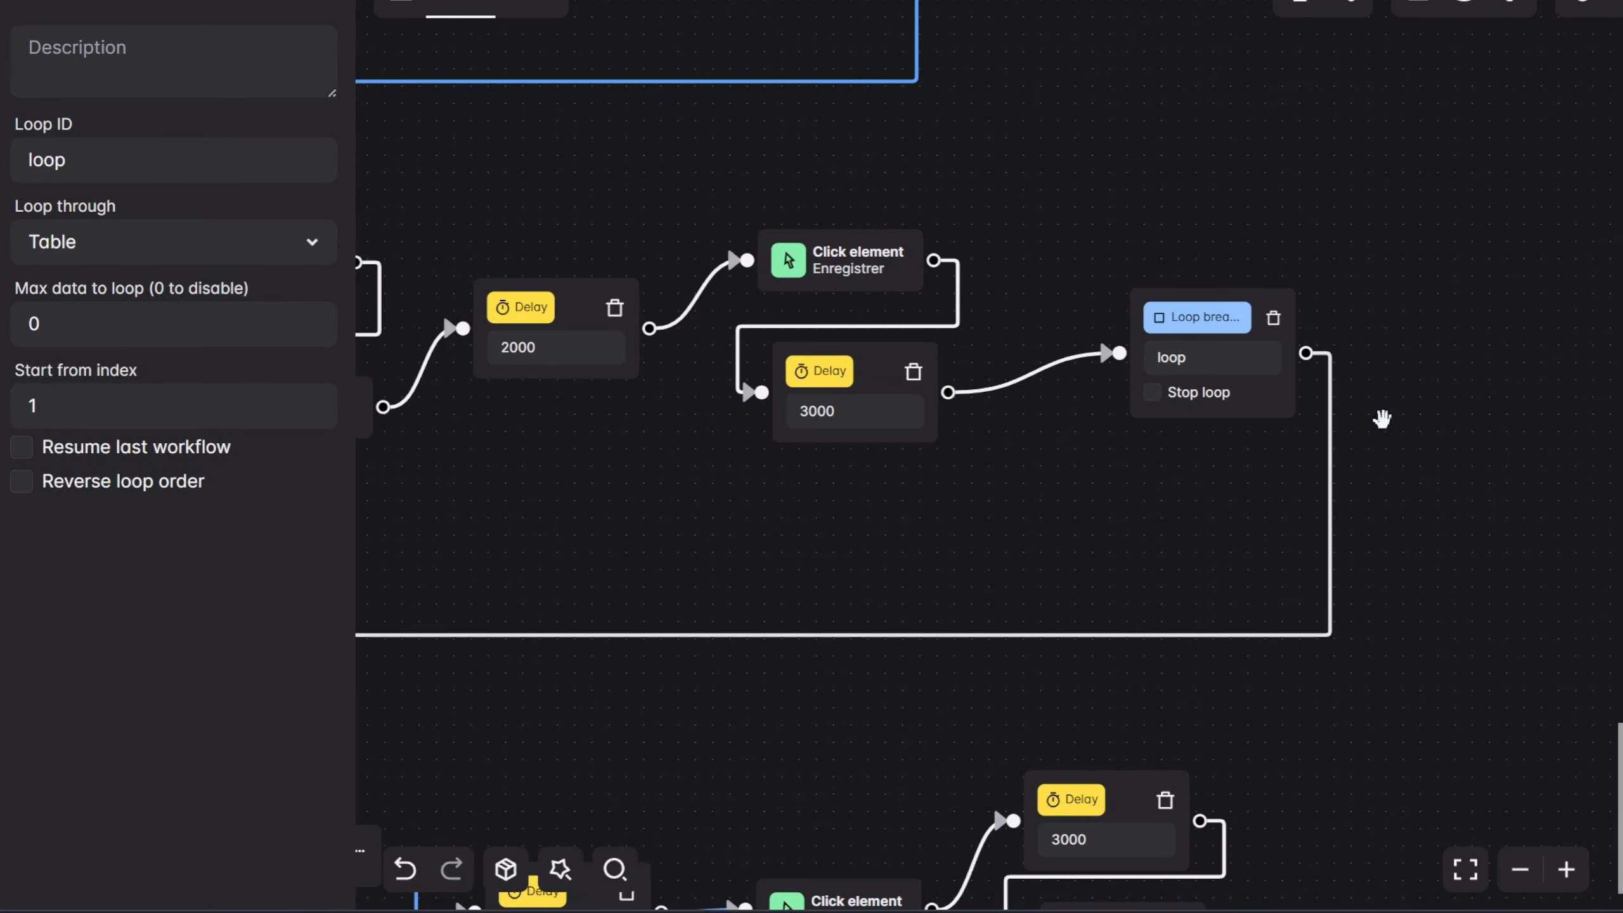
Trace the second loop's blocks from "URL produit" and "Coller" through "Enregistrer" to the Loop breakpoint
{"action": "left_click_drag", "start_coordinate": [641, 478], "coordinate": [1257, 525]}
{"action": "left_click_drag", "start_coordinate": [1110, 563], "coordinate": [577, 602]}
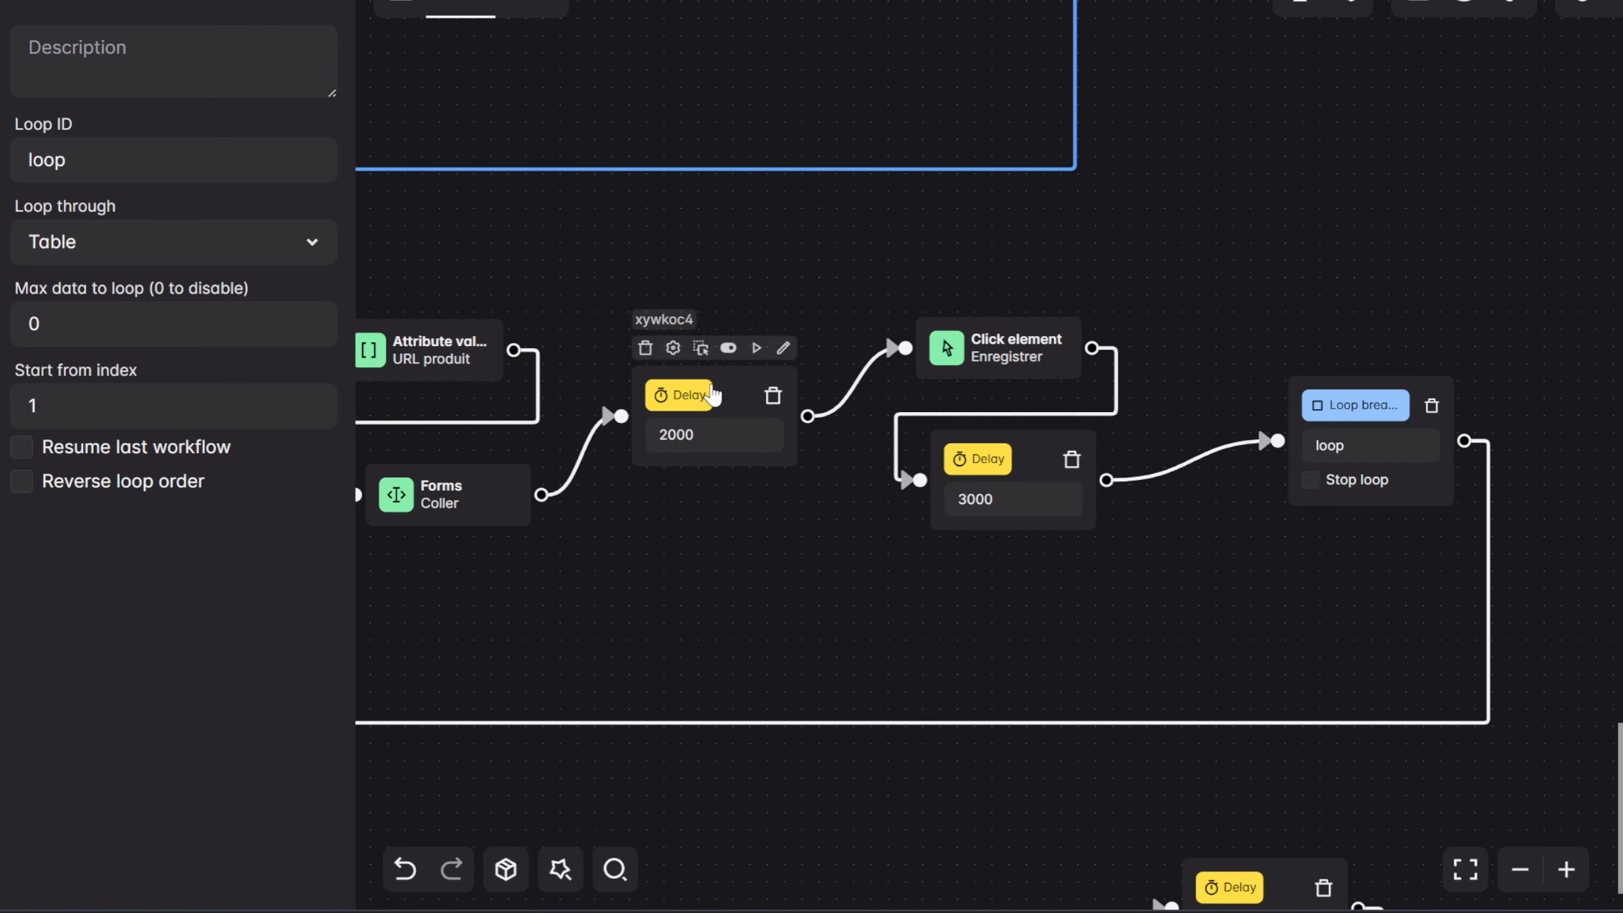
{"action": "left_click_drag", "start_coordinate": [580, 614], "coordinate": [811, 575]}
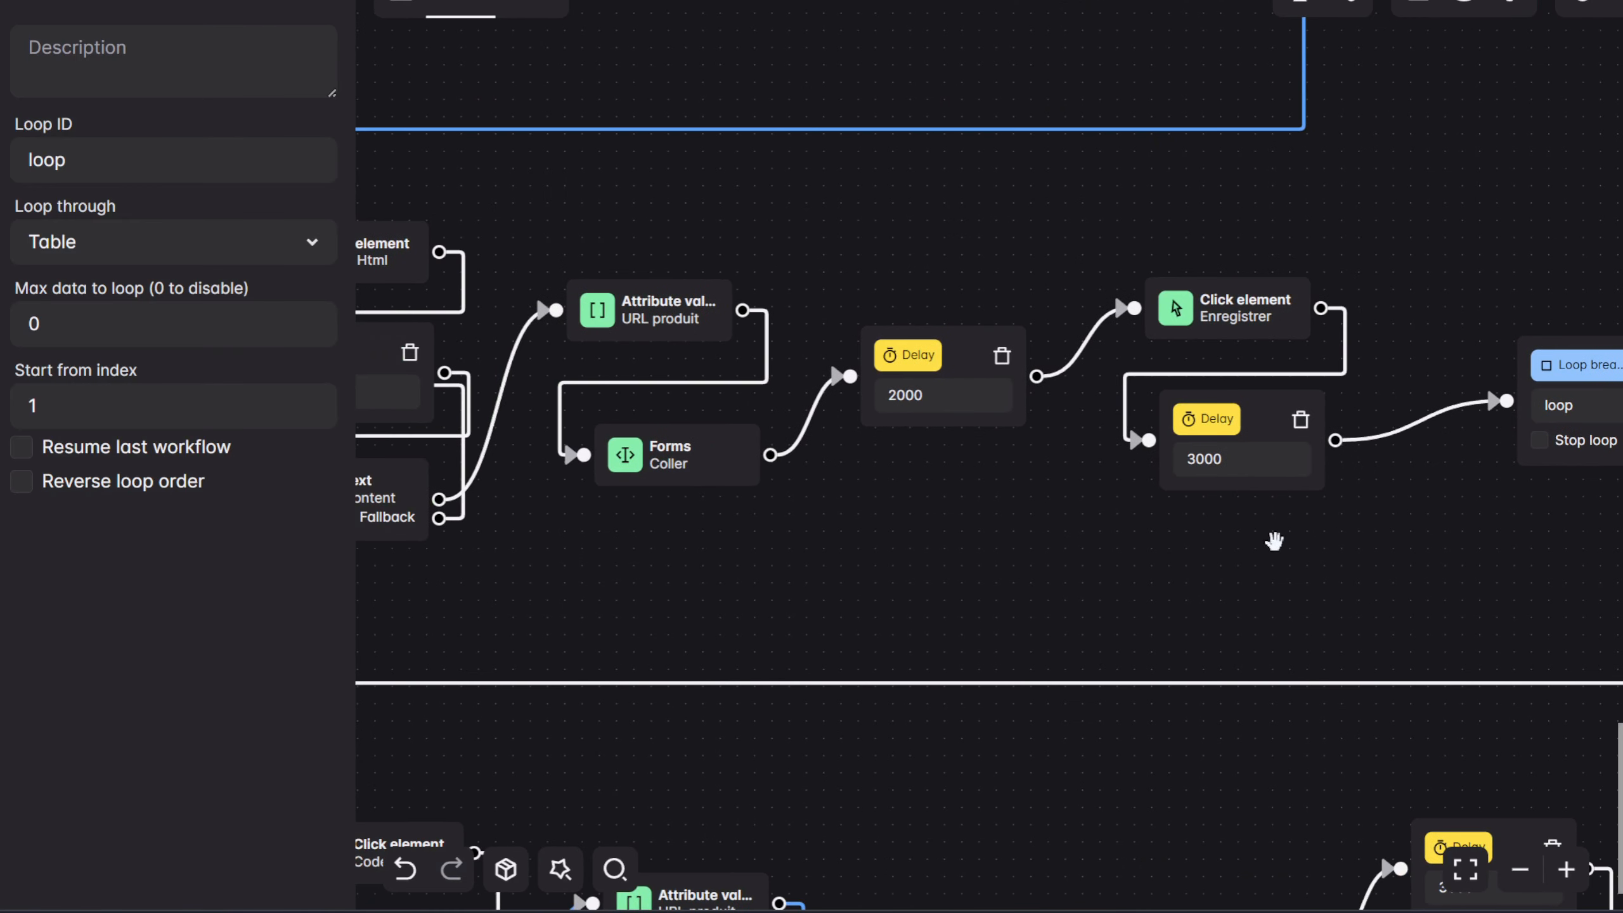
{"action": "left_click_drag", "start_coordinate": [870, 531], "coordinate": [1533, 533]}
{"action": "scroll", "coordinate": [1534, 534], "scroll_direction": "down", "scroll_amount": 2}
{"action": "left_click_drag", "start_coordinate": [982, 547], "coordinate": [686, 535]}
{"action": "scroll", "coordinate": [713, 530], "scroll_direction": "down", "scroll_amount": 1}
{"action": "left_click_drag", "start_coordinate": [562, 531], "coordinate": [710, 516]}
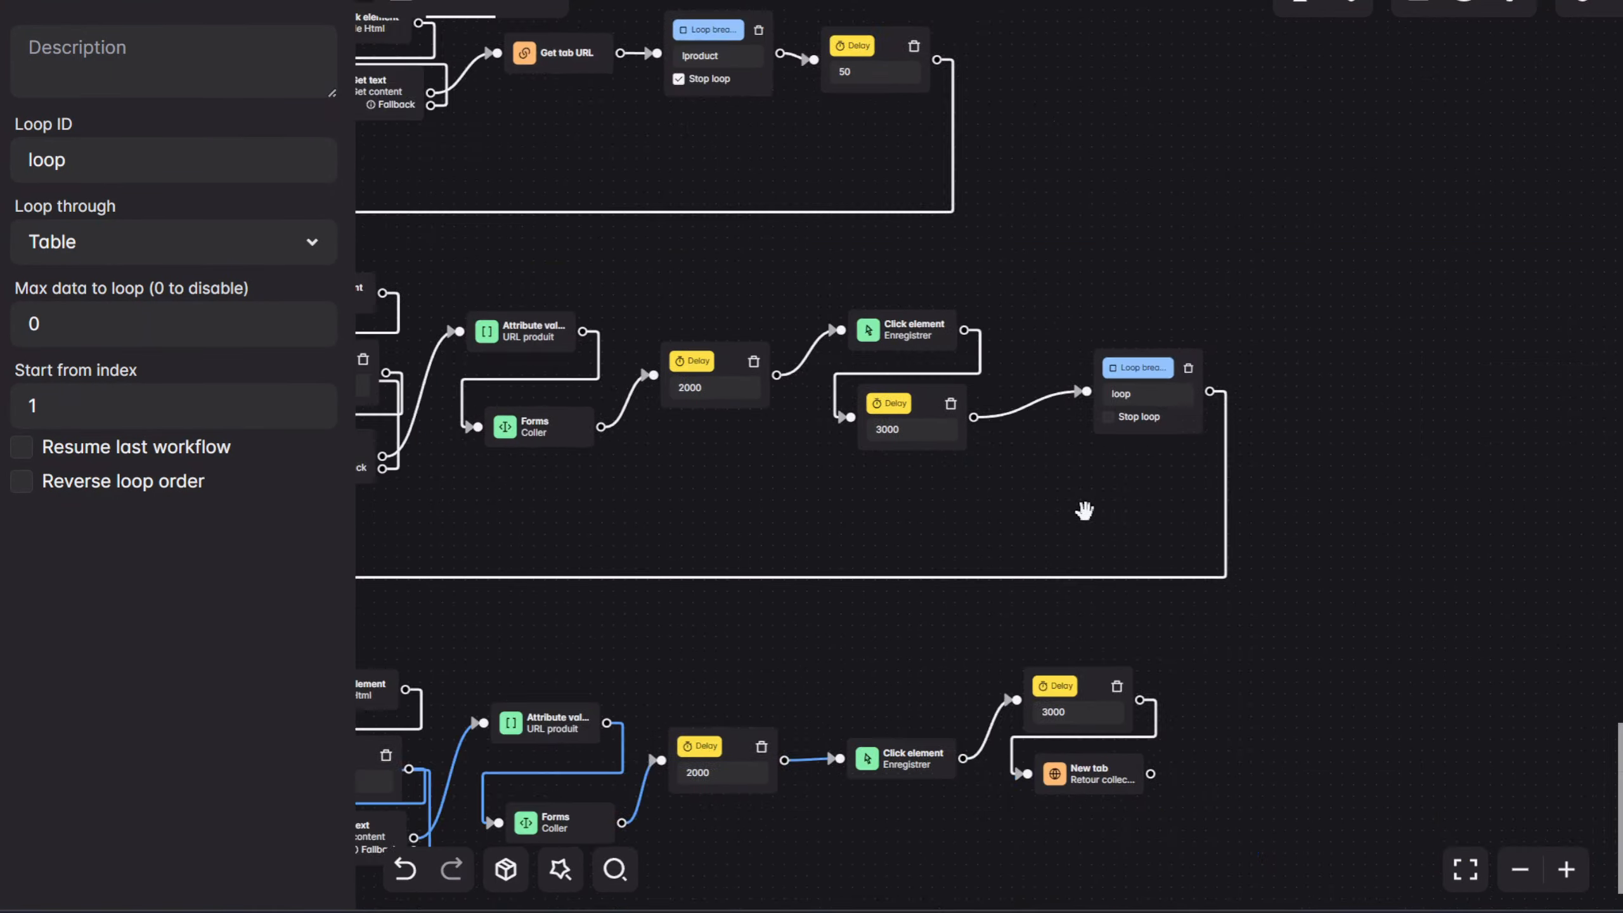
{"action": "scroll", "coordinate": [1084, 511], "scroll_direction": "up", "scroll_amount": 3}
{"action": "left_click_drag", "start_coordinate": [1084, 511], "coordinate": [1026, 544]}
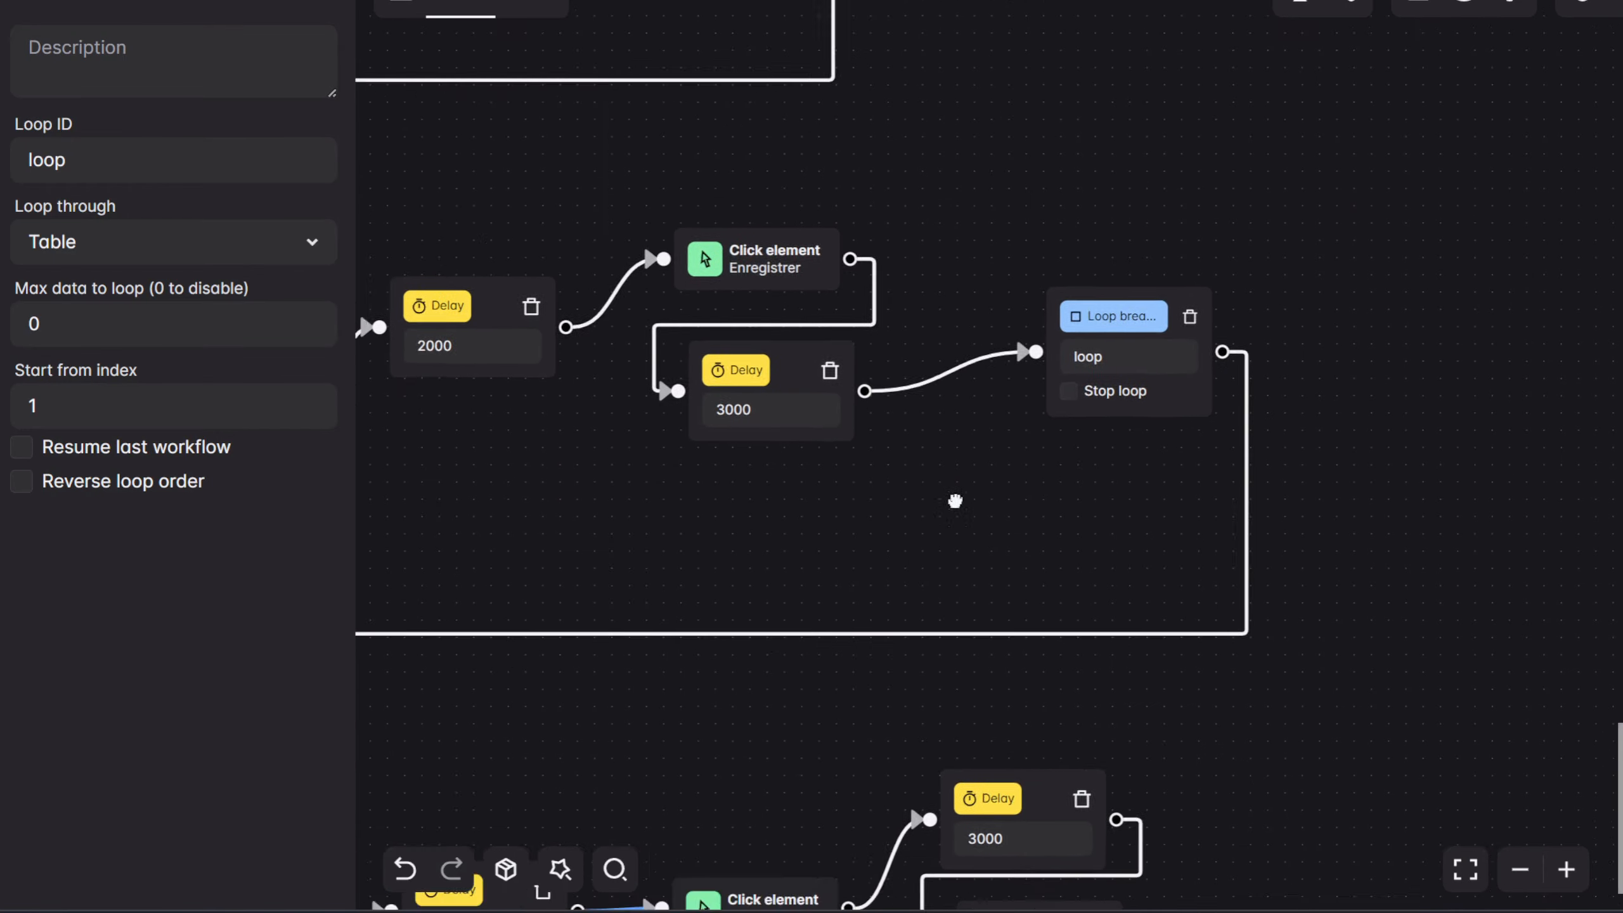
Go to the last row of blocks and examine its first Delay and the New tab block's URL variable
{"action": "left_click_drag", "start_coordinate": [806, 594], "coordinate": [1268, 337]}
{"action": "left_click_drag", "start_coordinate": [787, 481], "coordinate": [733, 485]}
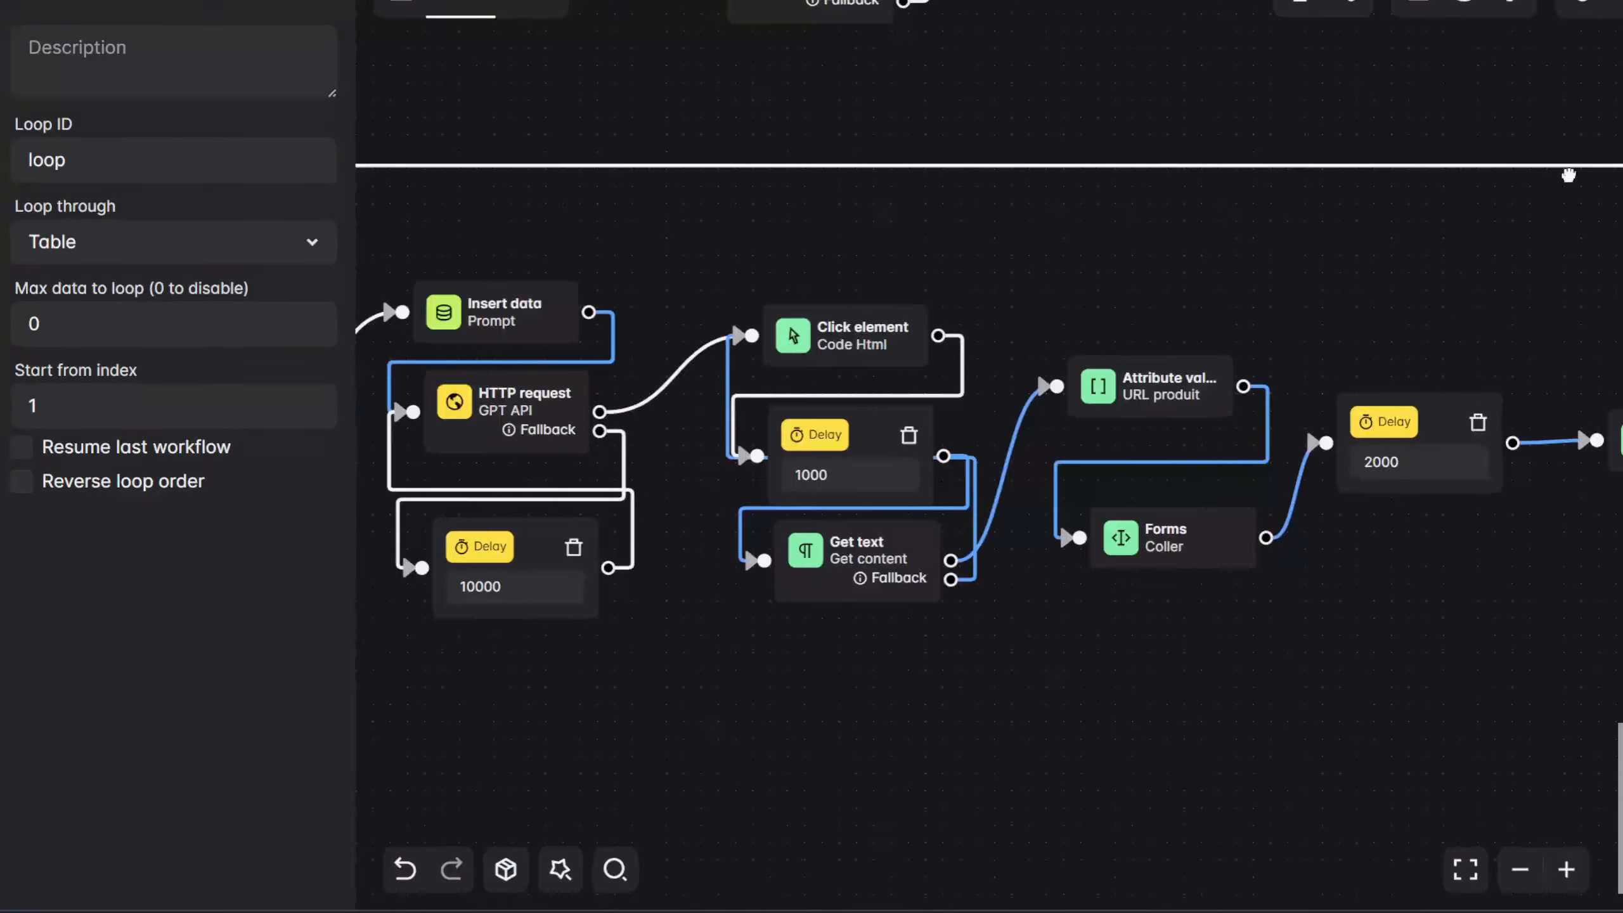
{"action": "left_click_drag", "start_coordinate": [688, 377], "coordinate": [760, 338]}
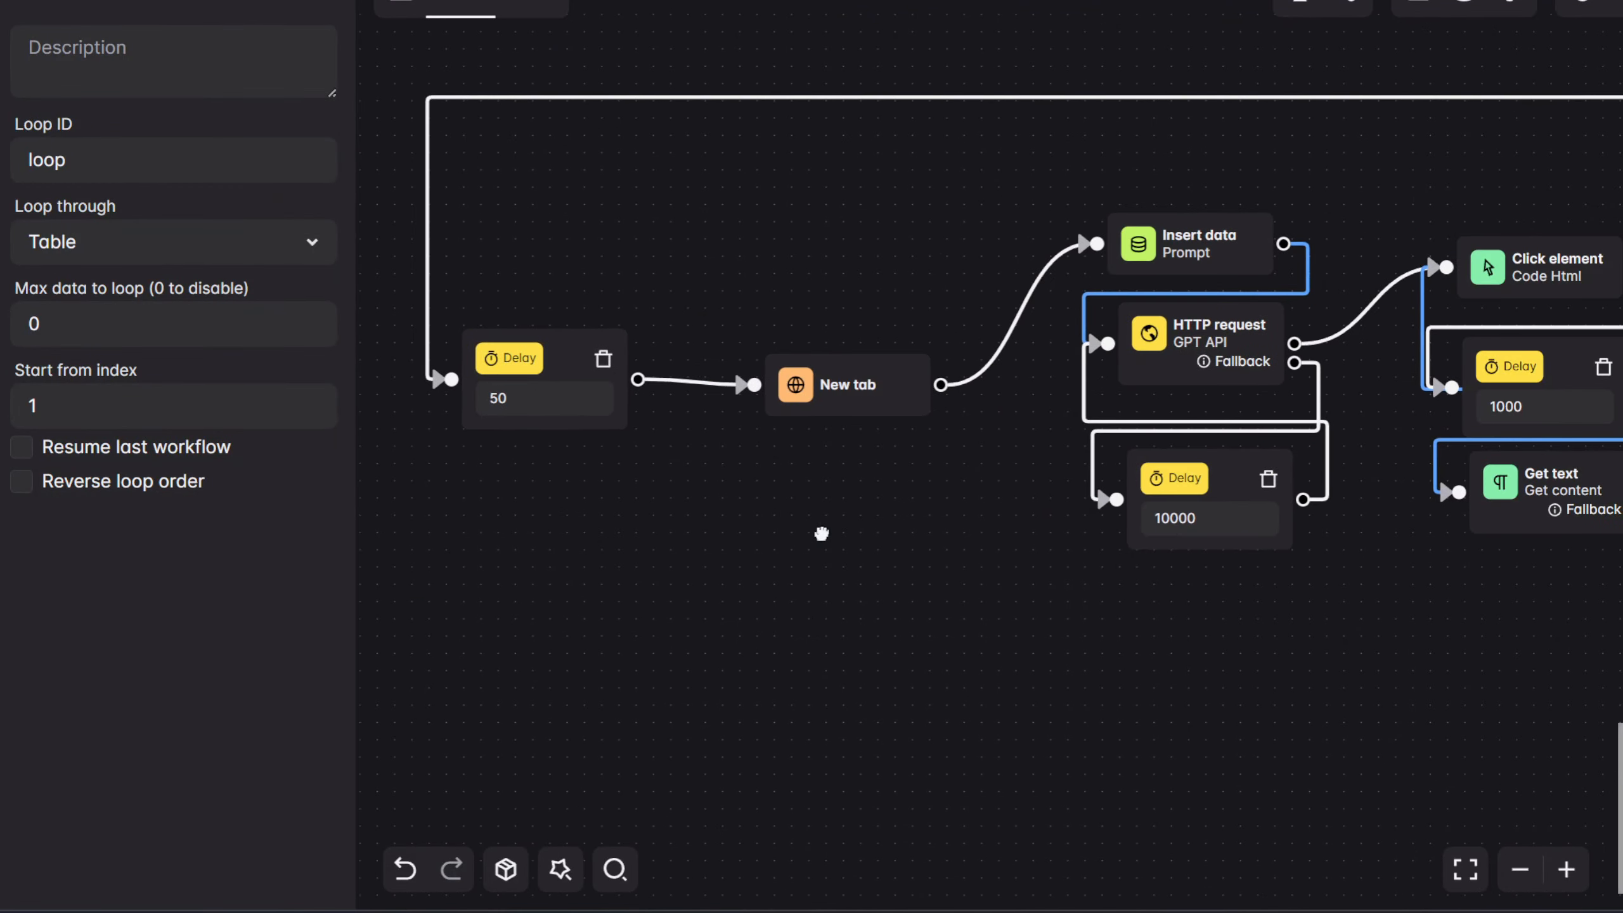
{"action": "left_click", "coordinate": [526, 362]}
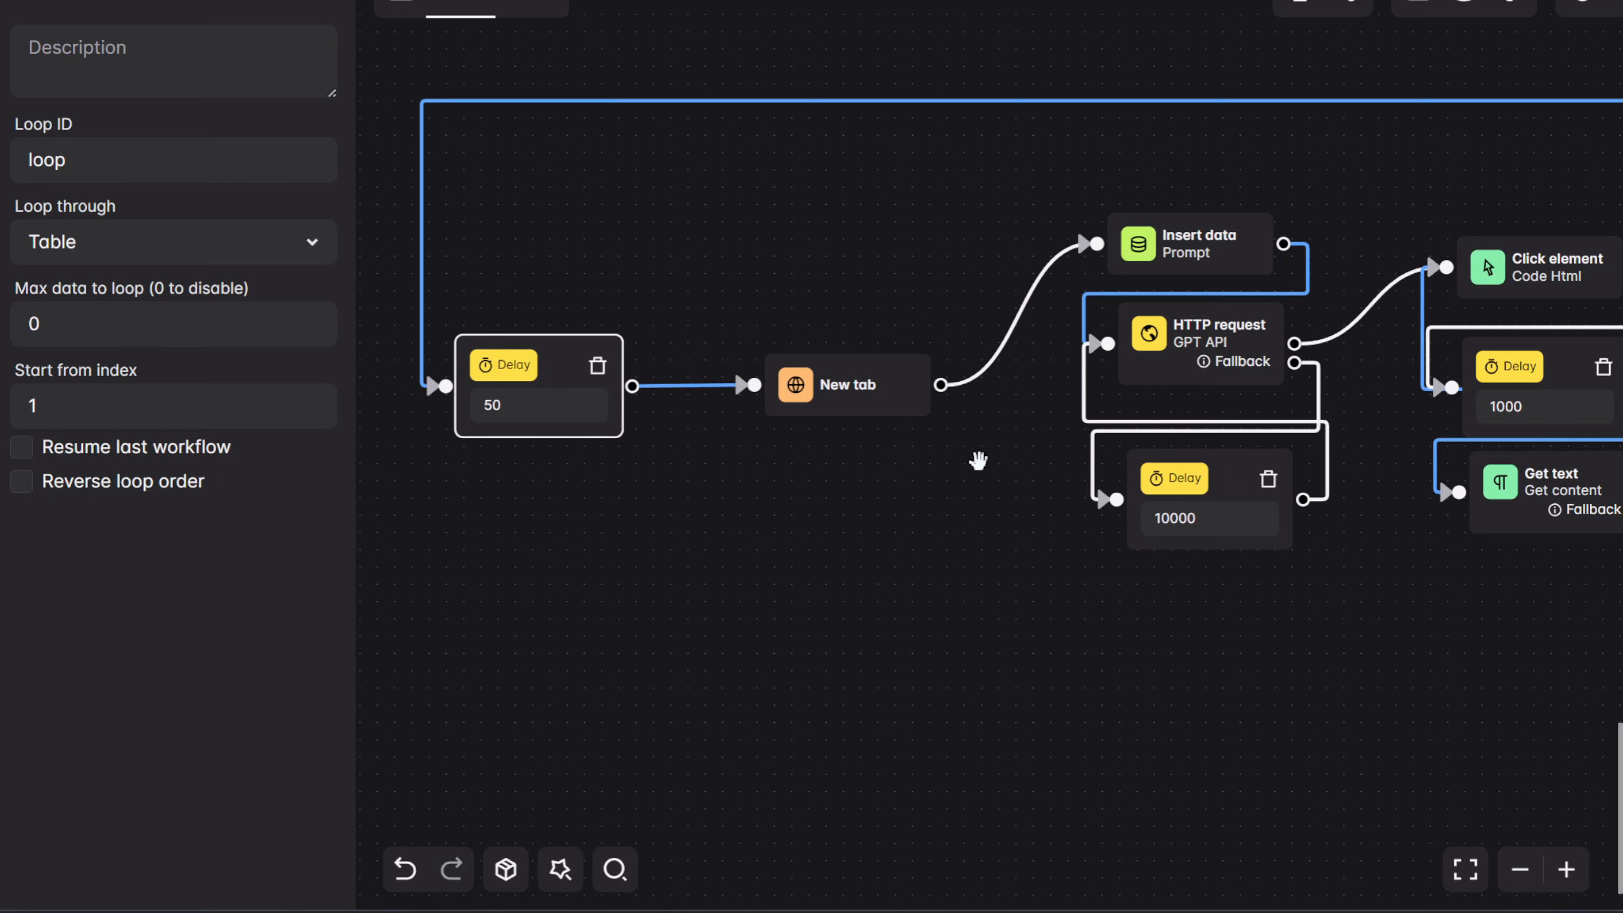
{"action": "left_click_drag", "start_coordinate": [971, 456], "coordinate": [790, 507]}
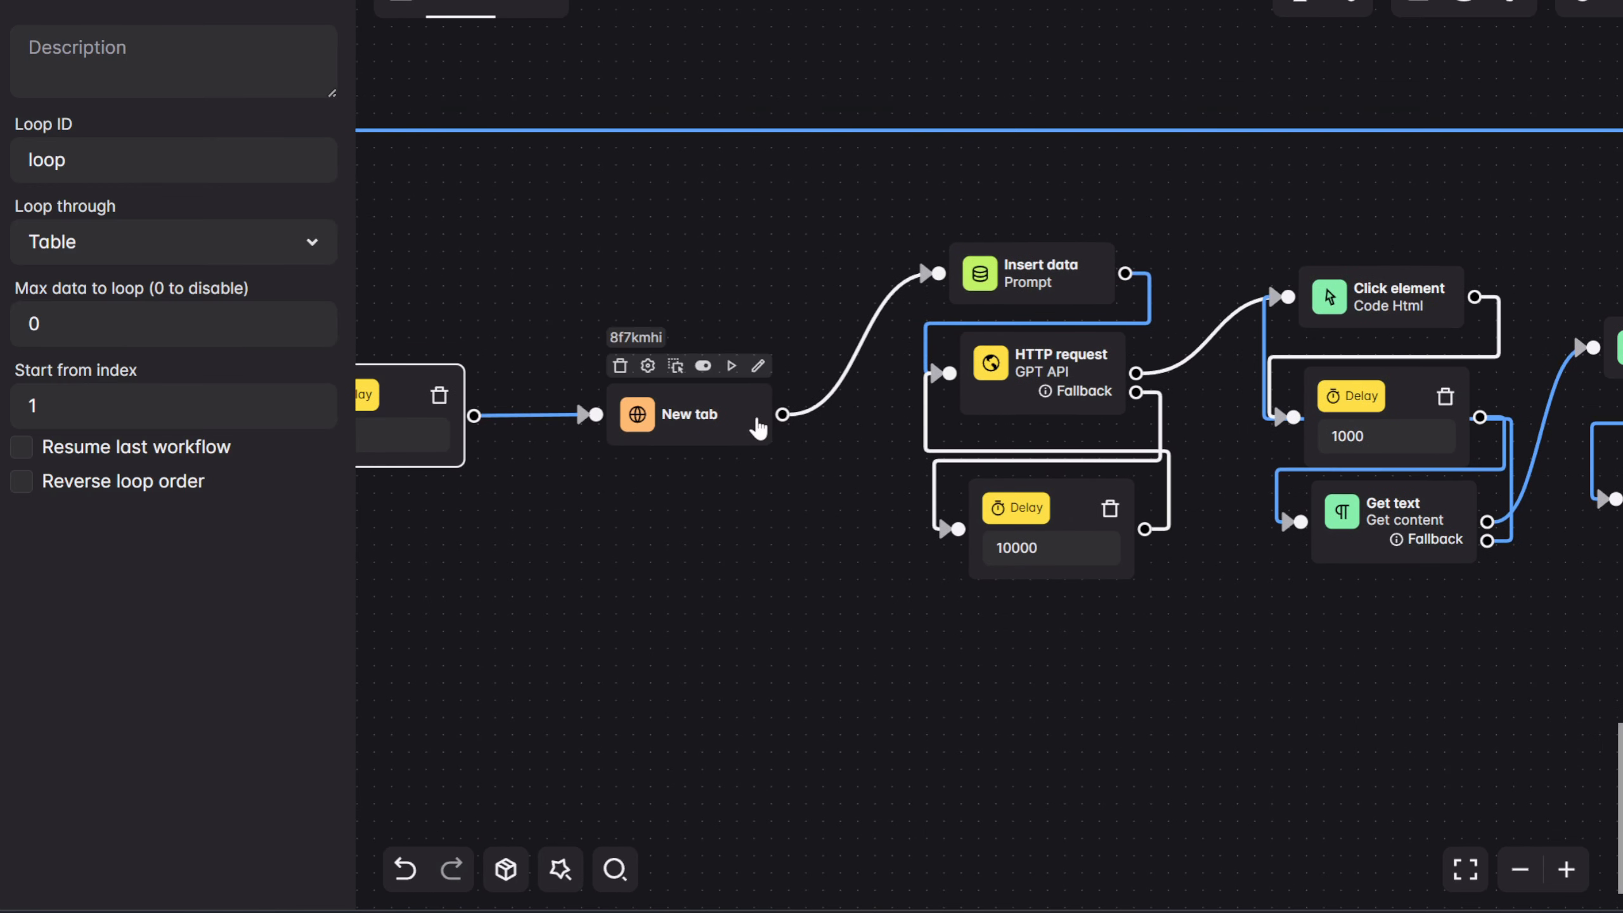
{"action": "left_click", "coordinate": [734, 435]}
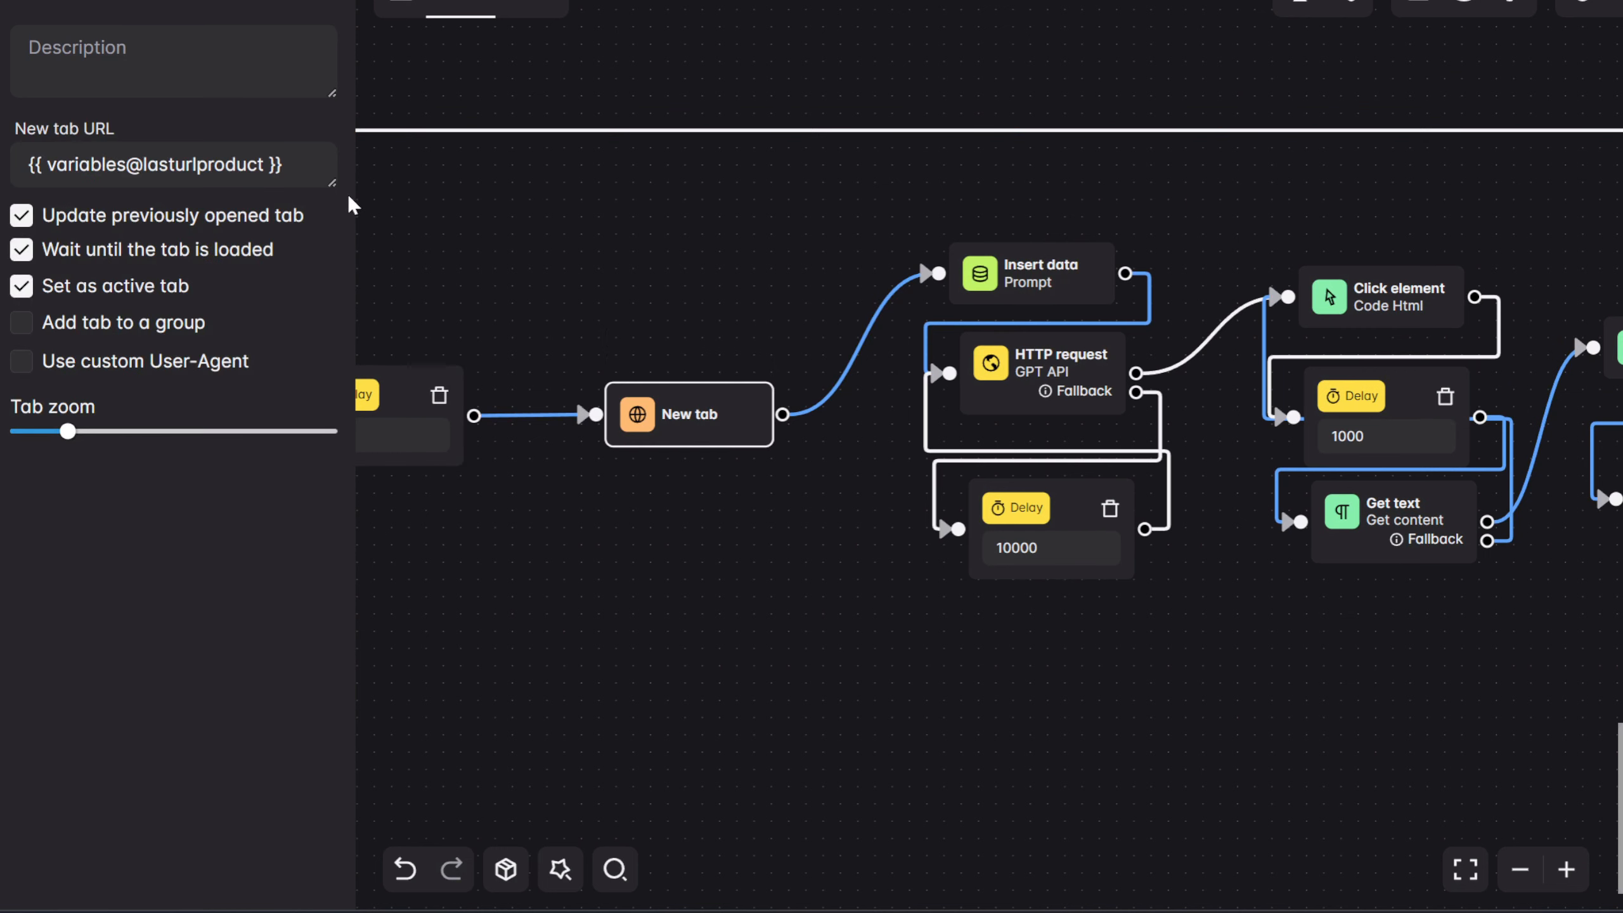
{"action": "mouse_move", "coordinate": [330, 183]}
{"action": "left_mouse_down"}
{"action": "mouse_move", "coordinate": [326, 234]}
{"action": "mouse_move", "coordinate": [324, 202]}
{"action": "left_mouse_up"}
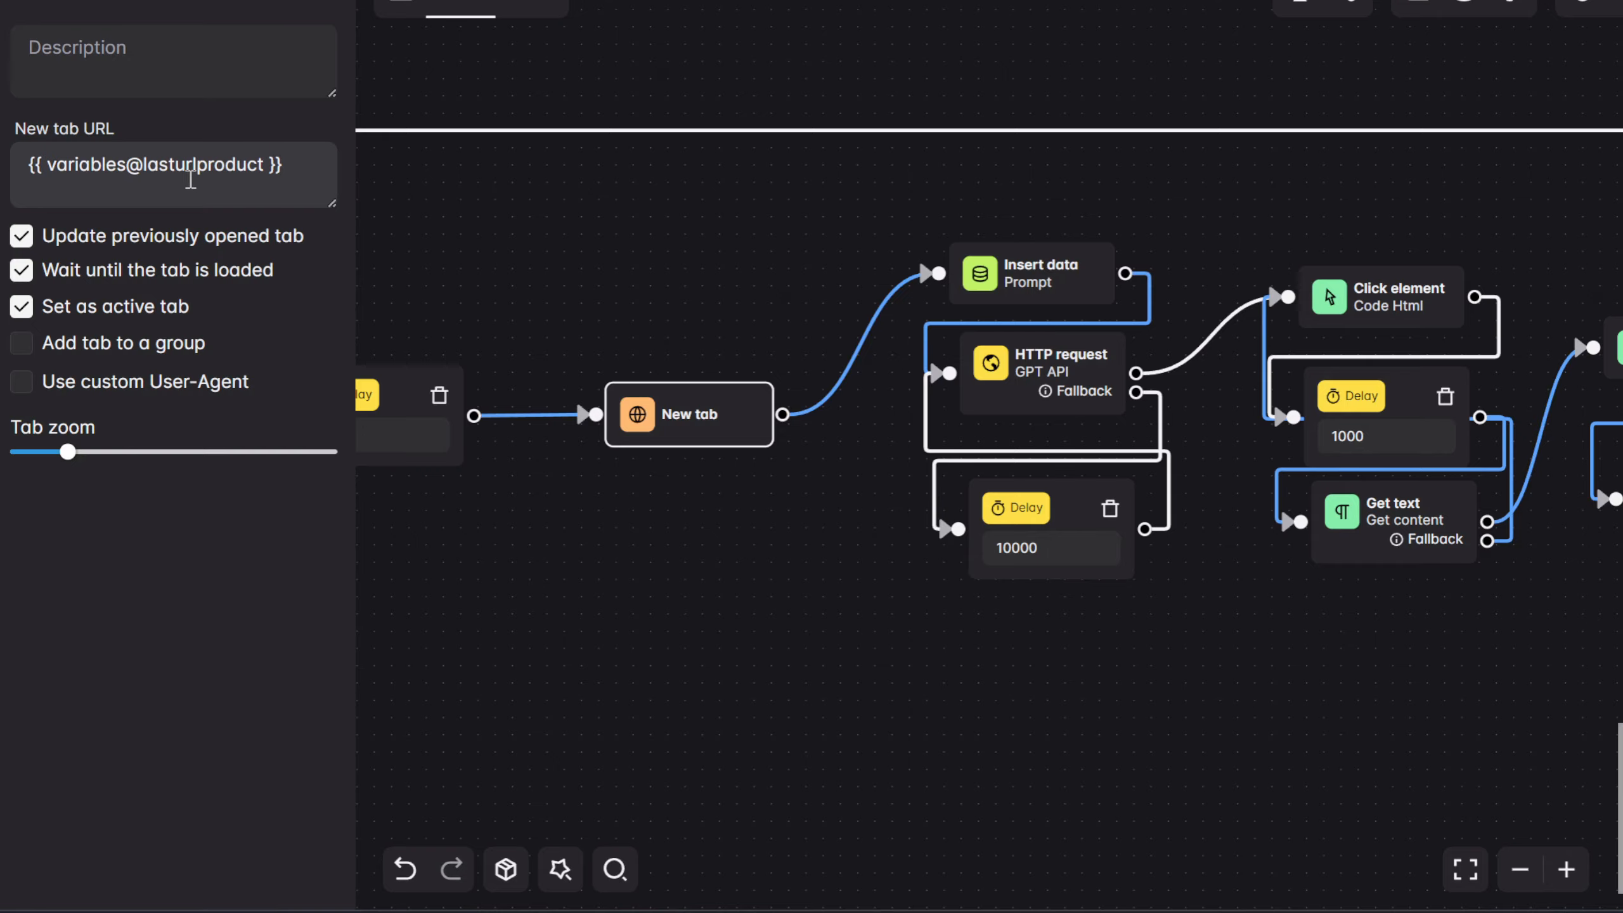
Return to the first product loop and review its blocks around "Get tab URL" and the Loop breakpoint
{"action": "left_click_drag", "start_coordinate": [1017, 95], "coordinate": [652, 620]}
{"action": "scroll", "coordinate": [653, 620], "scroll_direction": "down", "scroll_amount": 5}
{"action": "left_click_drag", "start_coordinate": [1105, 389], "coordinate": [1066, 432]}
{"action": "scroll", "coordinate": [1063, 632], "scroll_direction": "up", "scroll_amount": 5}
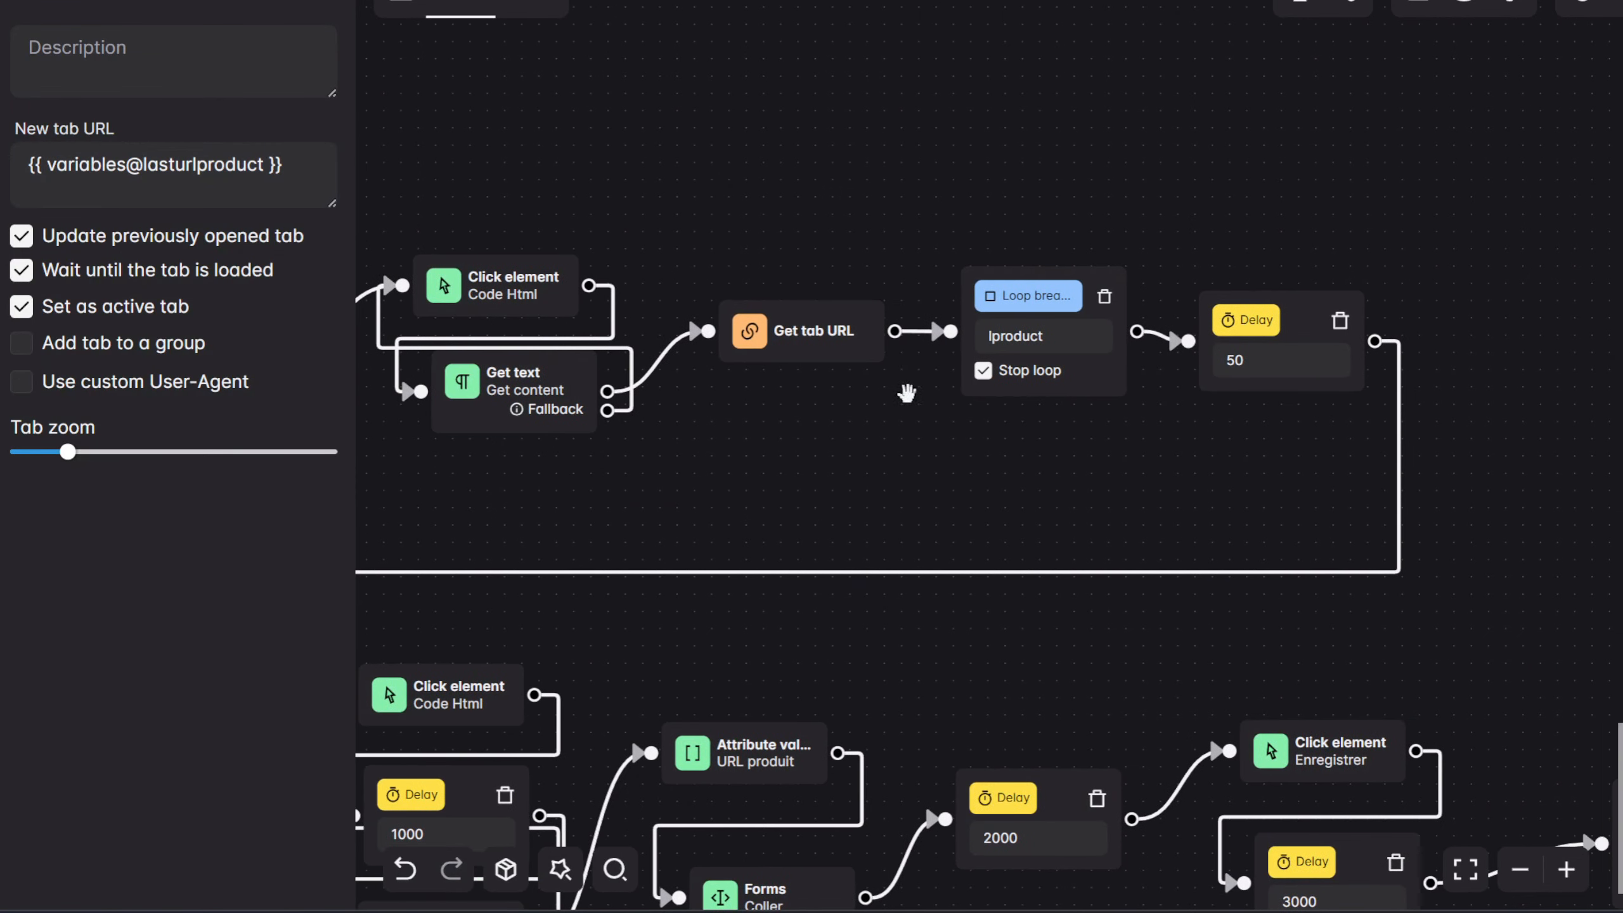
{"action": "left_click_drag", "start_coordinate": [827, 362], "coordinate": [1361, 439]}
{"action": "left_click_drag", "start_coordinate": [769, 474], "coordinate": [838, 451]}
{"action": "scroll", "coordinate": [943, 455], "scroll_direction": "down", "scroll_amount": 2}
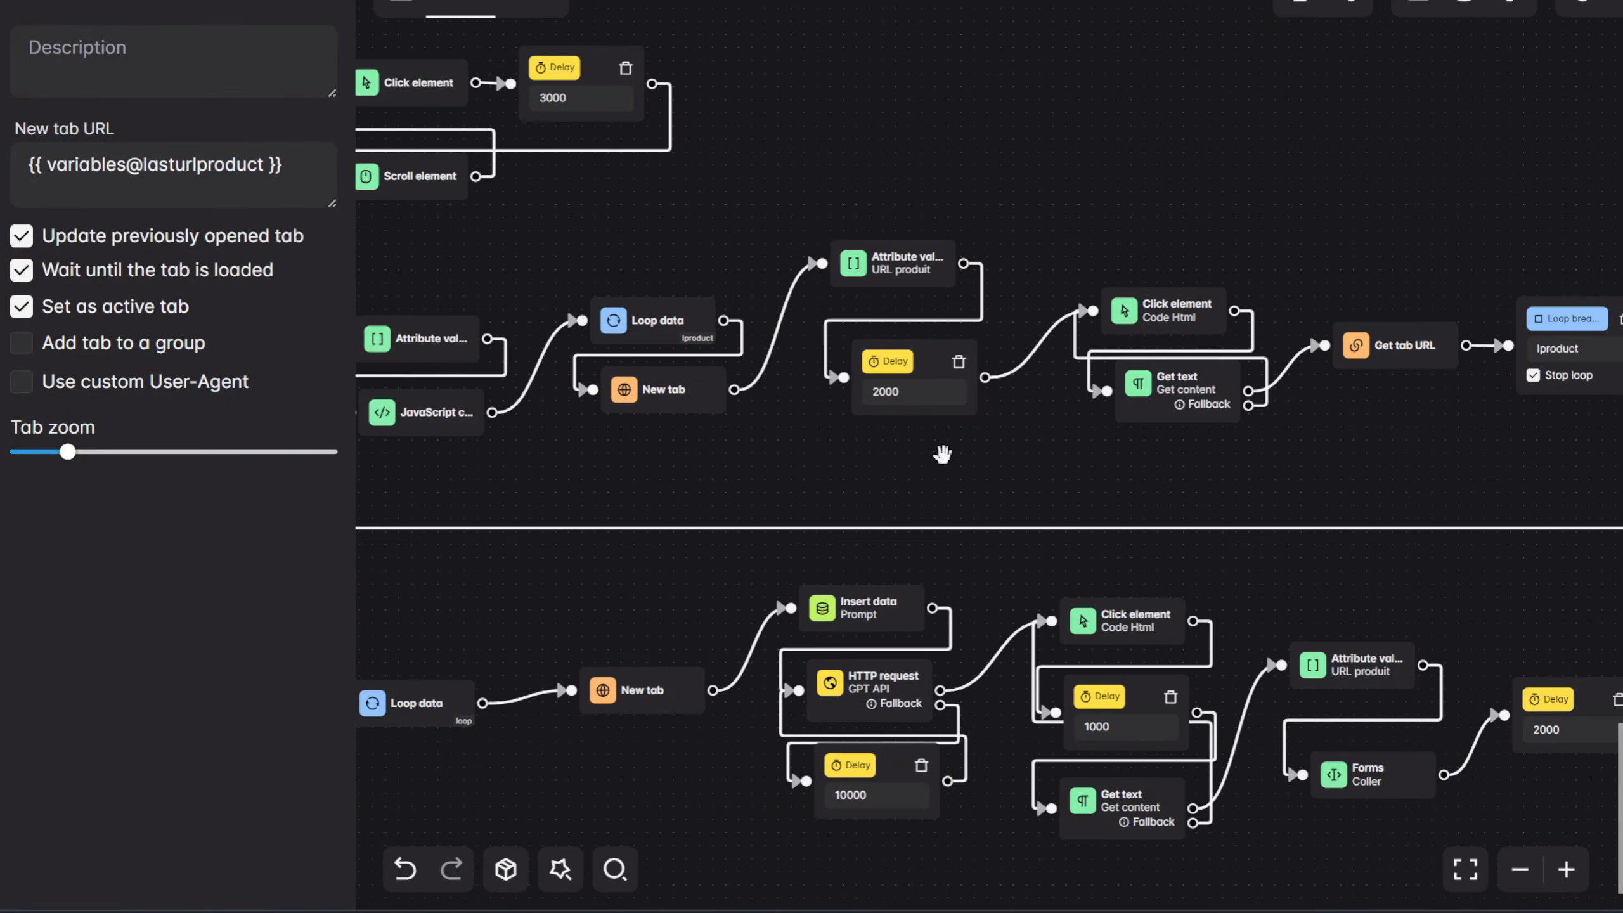
Return to the last row of blocks and check the URL variable of its first New tab block
{"action": "left_click_drag", "start_coordinate": [1444, 818], "coordinate": [1333, 792]}
{"action": "left_click_drag", "start_coordinate": [1123, 781], "coordinate": [1148, 322]}
{"action": "left_click_drag", "start_coordinate": [517, 557], "coordinate": [544, 328]}
{"action": "left_click_drag", "start_coordinate": [671, 606], "coordinate": [624, 786]}
{"action": "scroll", "coordinate": [759, 598], "scroll_direction": "up", "scroll_amount": 1}
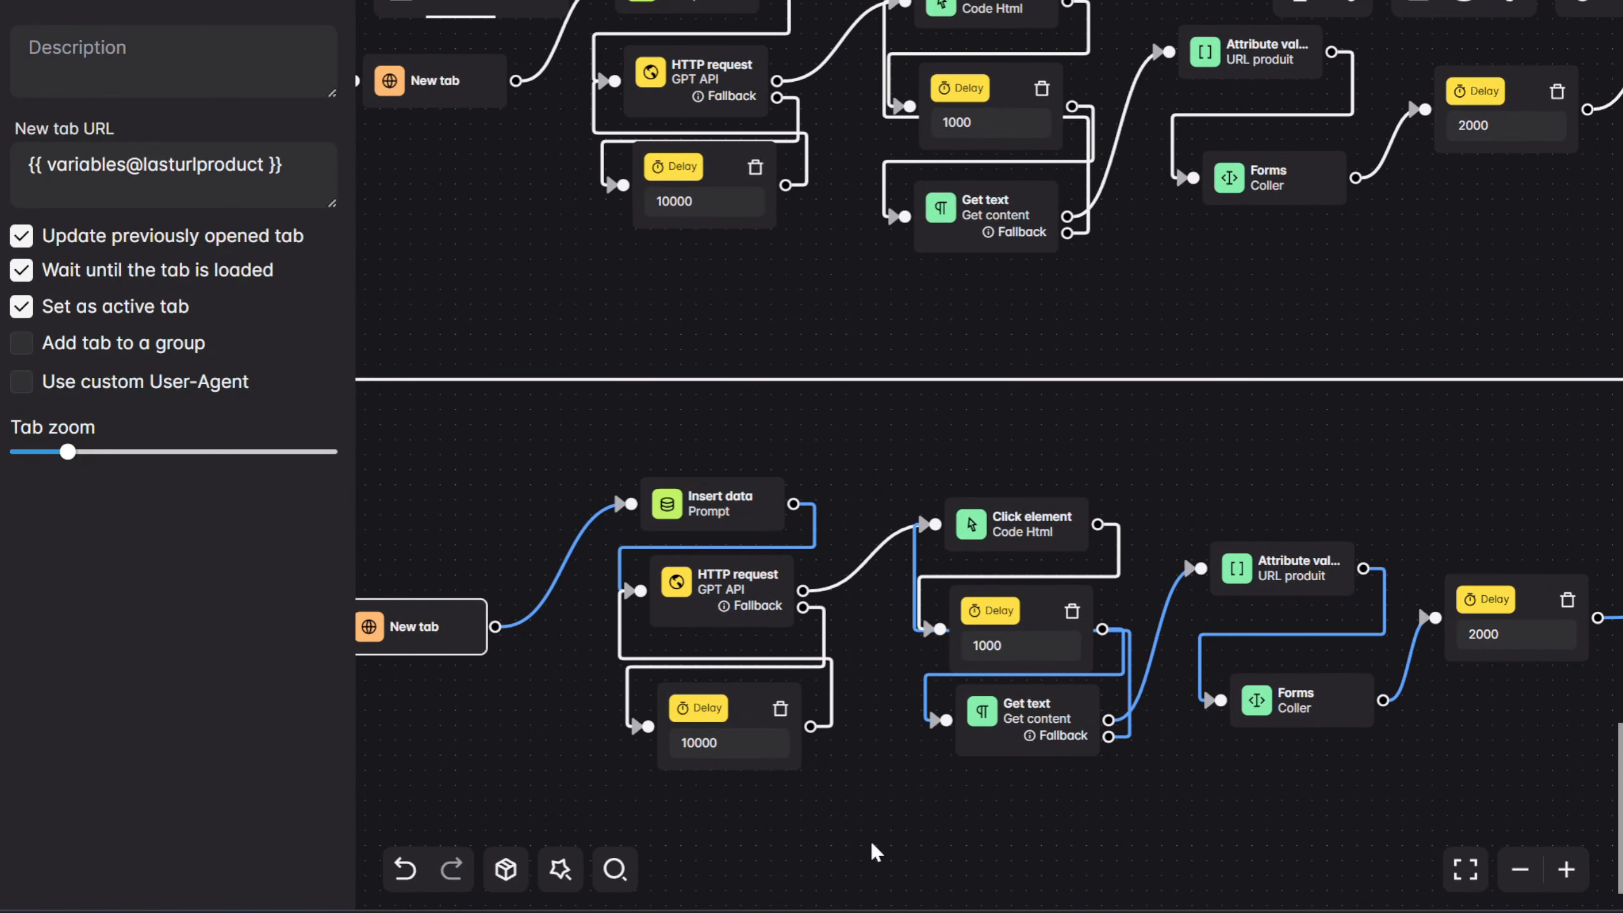
{"action": "left_click_drag", "start_coordinate": [499, 753], "coordinate": [787, 624]}
{"action": "scroll", "coordinate": [735, 561], "scroll_direction": "up", "scroll_amount": 3}
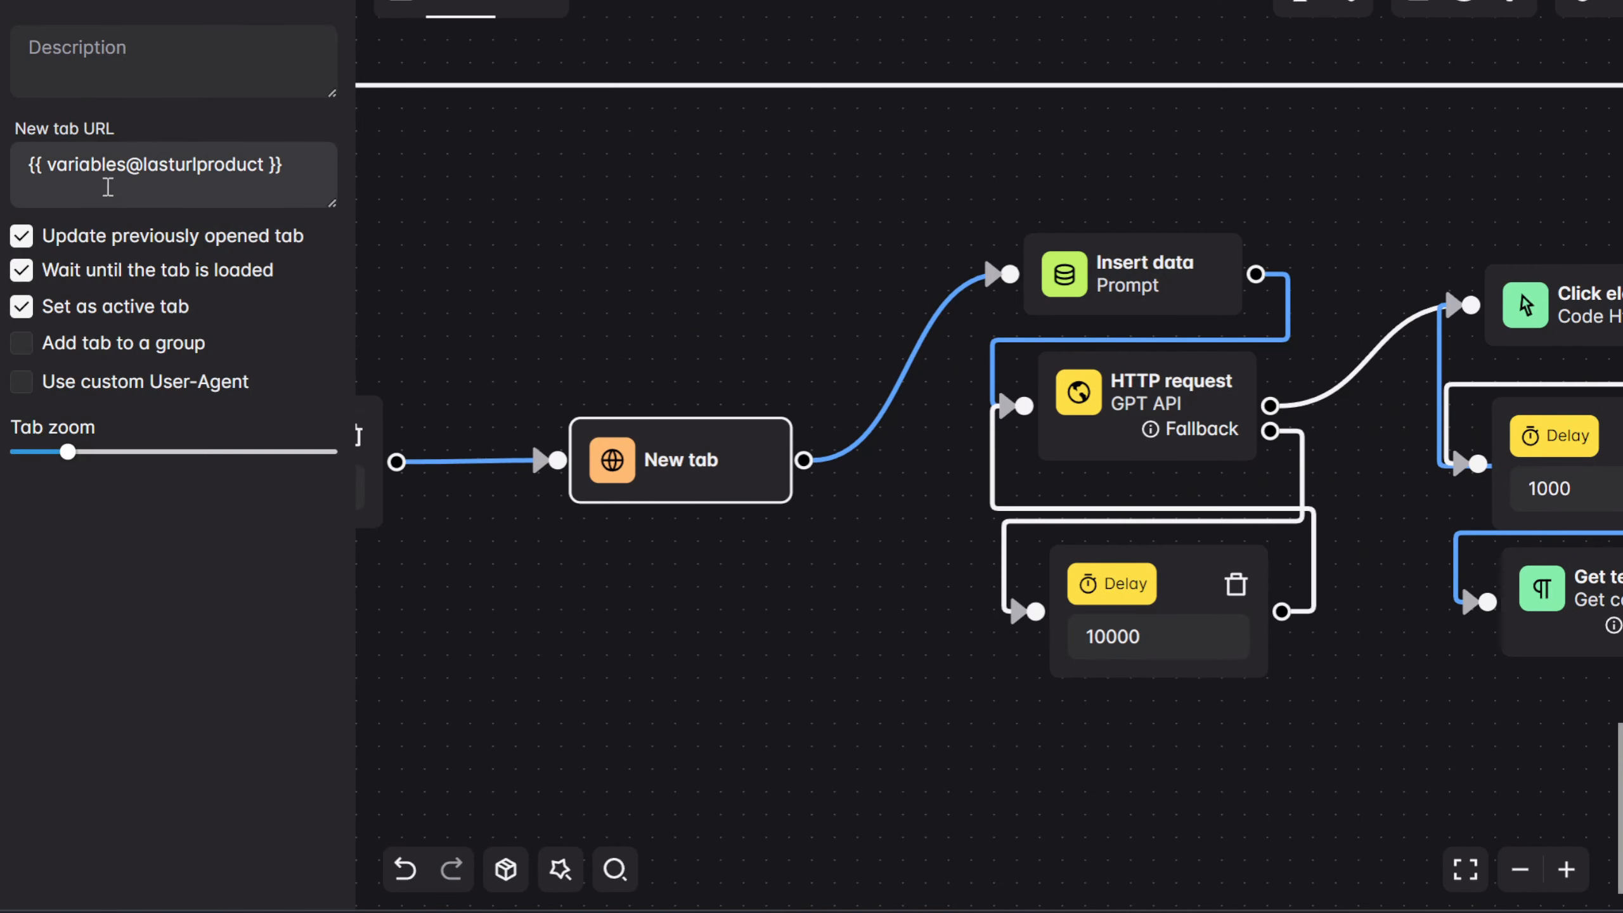
Follow the last row from "Prompt" and "GPT API" through "Coller" and "Enregistrer" to the final "Retour collection" block
{"action": "left_click_drag", "start_coordinate": [729, 714], "coordinate": [988, 692]}
{"action": "scroll", "coordinate": [964, 685], "scroll_direction": "down", "scroll_amount": 1}
{"action": "left_click_drag", "start_coordinate": [1120, 714], "coordinate": [688, 641]}
{"action": "scroll", "coordinate": [1042, 693], "scroll_direction": "down", "scroll_amount": 2}
{"action": "left_click_drag", "start_coordinate": [1042, 694], "coordinate": [889, 690]}
{"action": "left_click_drag", "start_coordinate": [932, 627], "coordinate": [742, 699]}
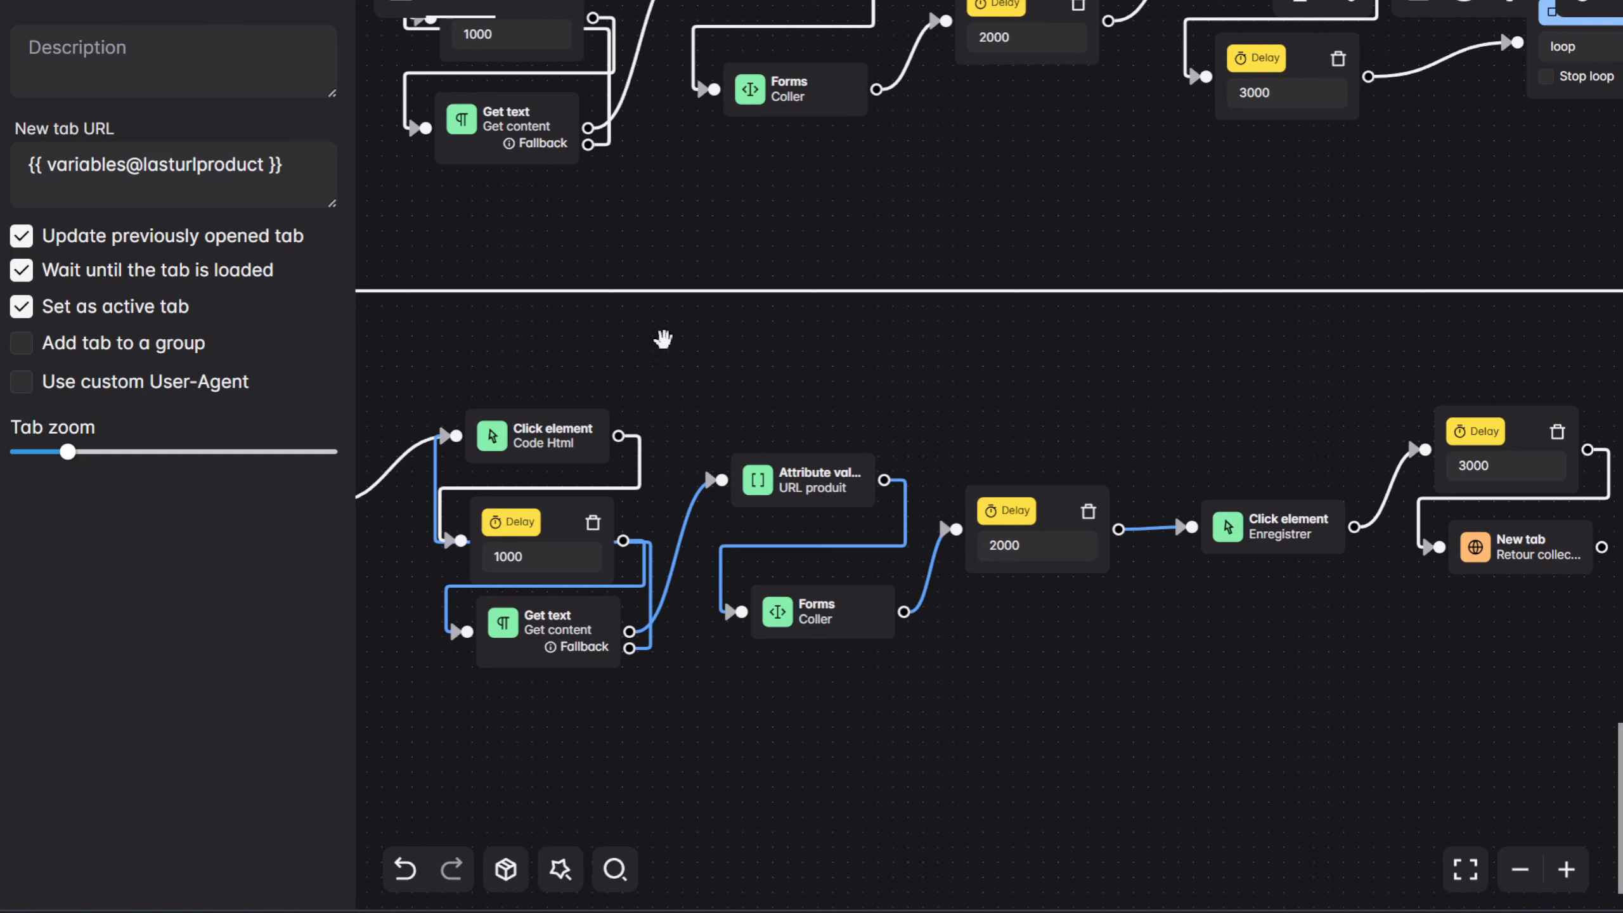
{"action": "left_click_drag", "start_coordinate": [1179, 637], "coordinate": [1106, 620]}
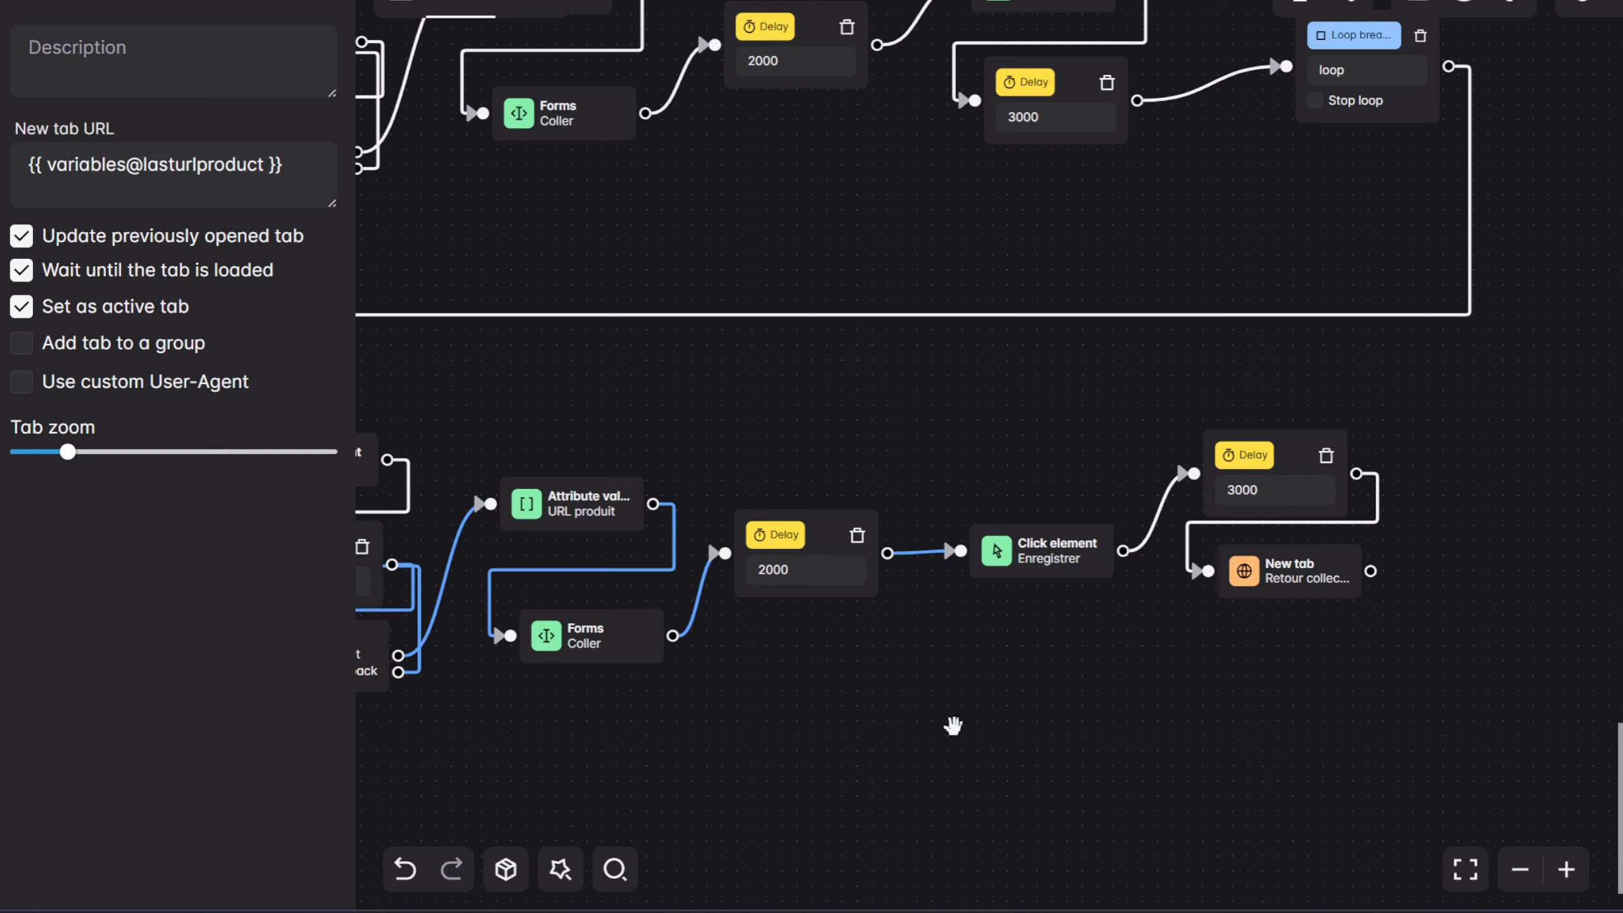
{"action": "left_click_drag", "start_coordinate": [1278, 579], "coordinate": [1318, 589]}
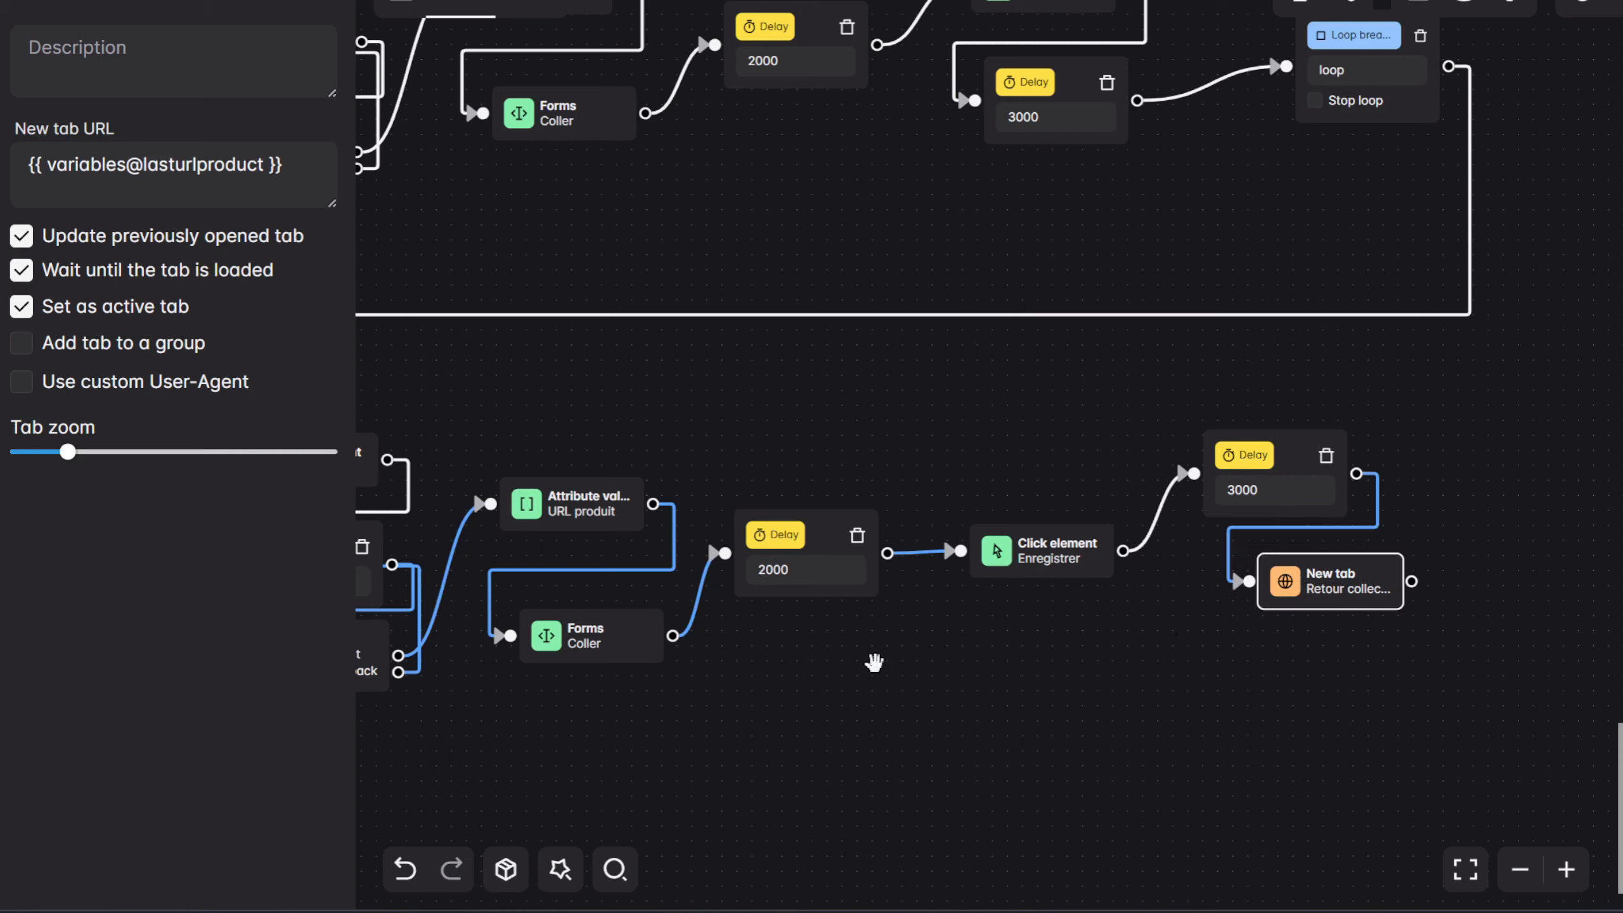
Compare the last row's blocks with the matching blocks of the second loop, from New tab through "Enregistrer"
{"action": "left_click_drag", "start_coordinate": [970, 660], "coordinate": [1129, 652]}
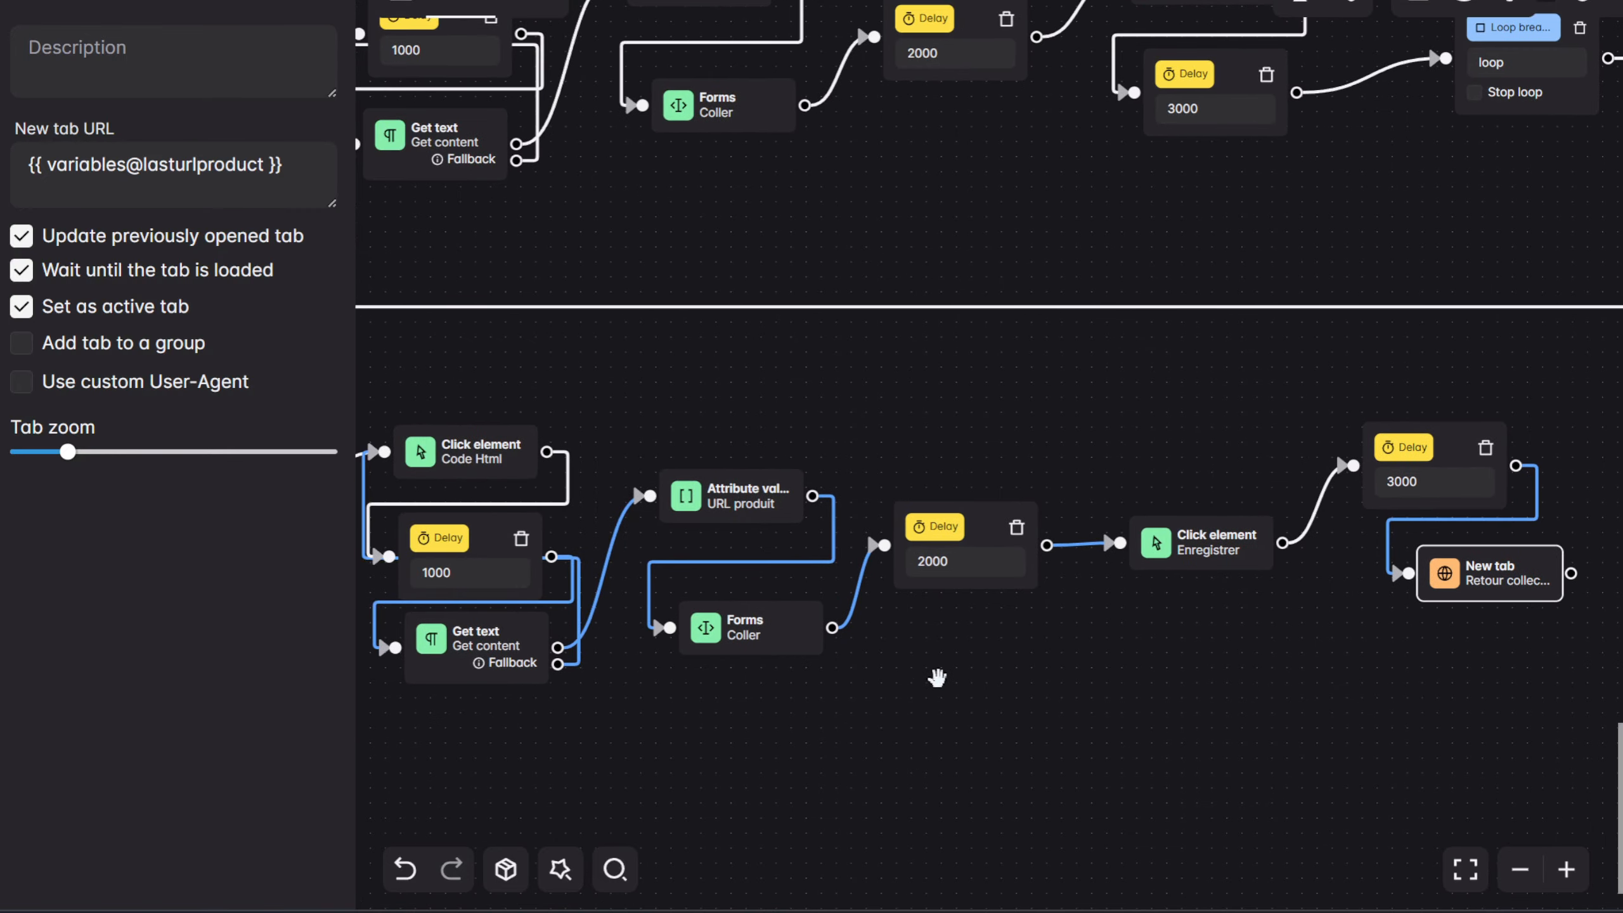
{"action": "left_click_drag", "start_coordinate": [937, 677], "coordinate": [1326, 691]}
{"action": "scroll", "coordinate": [1012, 708], "scroll_direction": "down", "scroll_amount": 2}
{"action": "left_click_drag", "start_coordinate": [1013, 708], "coordinate": [610, 632]}
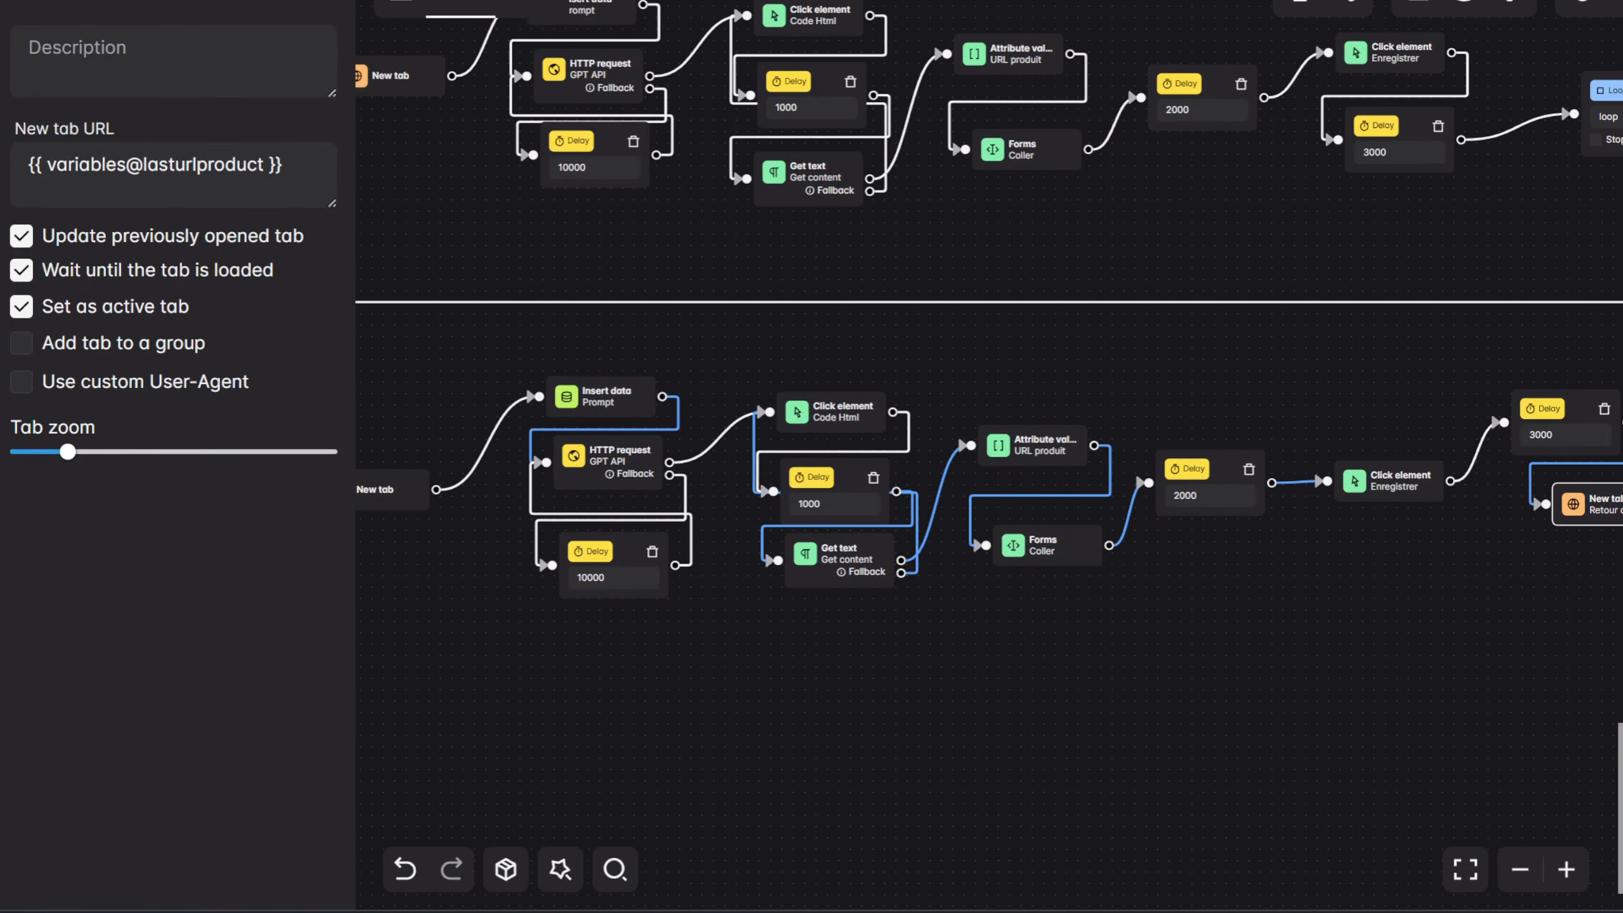
{"action": "left_click_drag", "start_coordinate": [1253, 383], "coordinate": [1620, 876]}
{"action": "left_click_drag", "start_coordinate": [1446, 374], "coordinate": [1120, 1]}
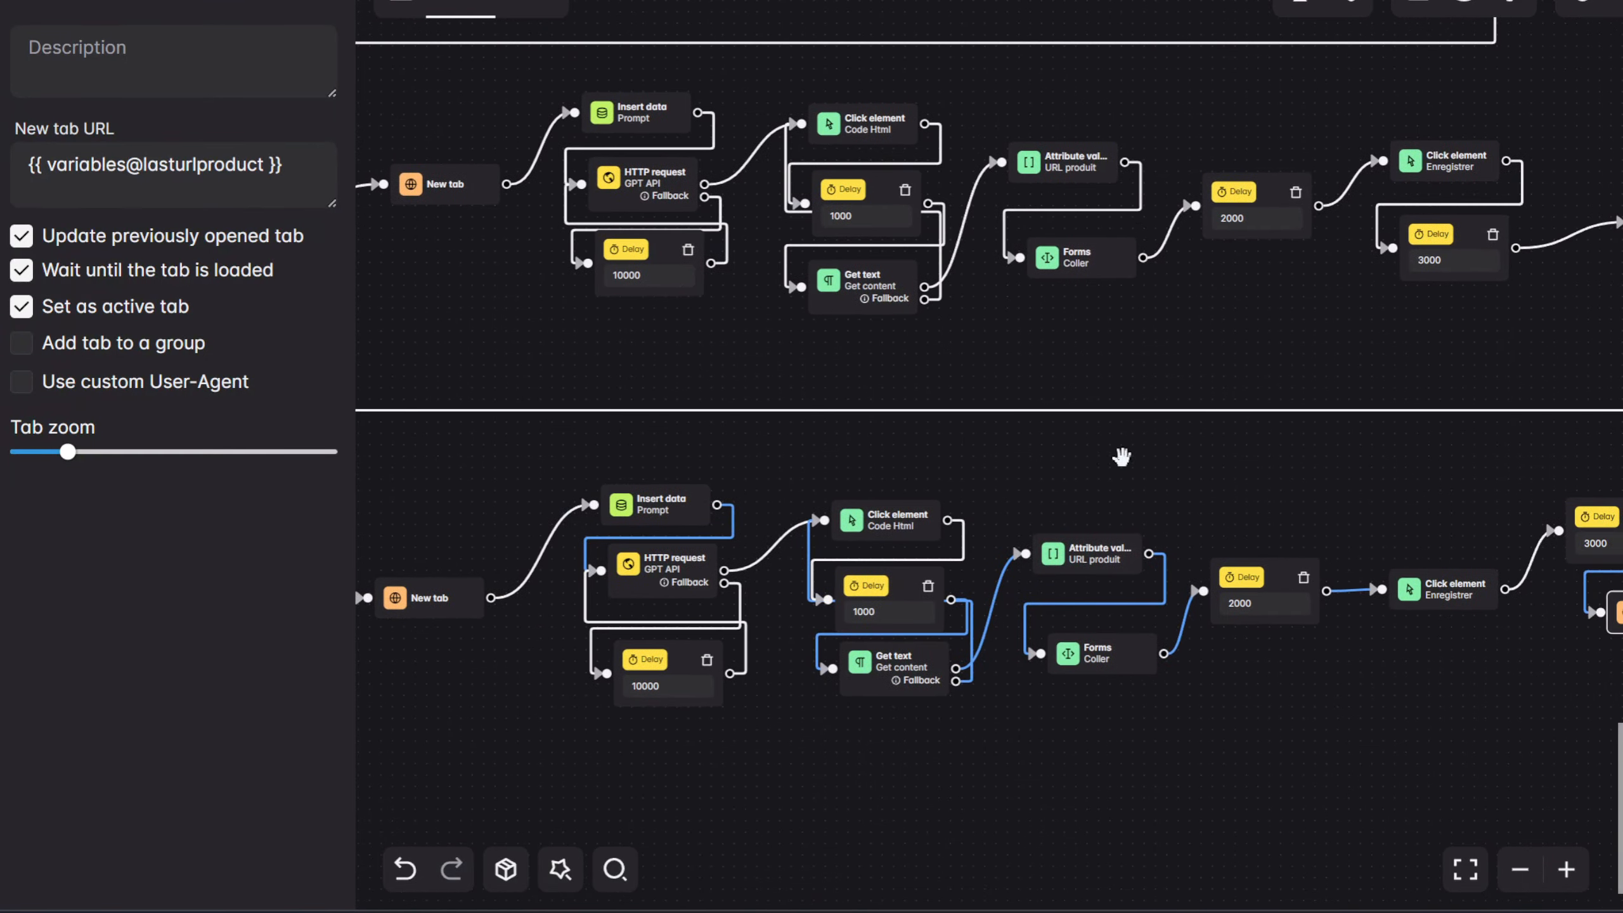
{"action": "left_click_drag", "start_coordinate": [1122, 457], "coordinate": [1277, 363]}
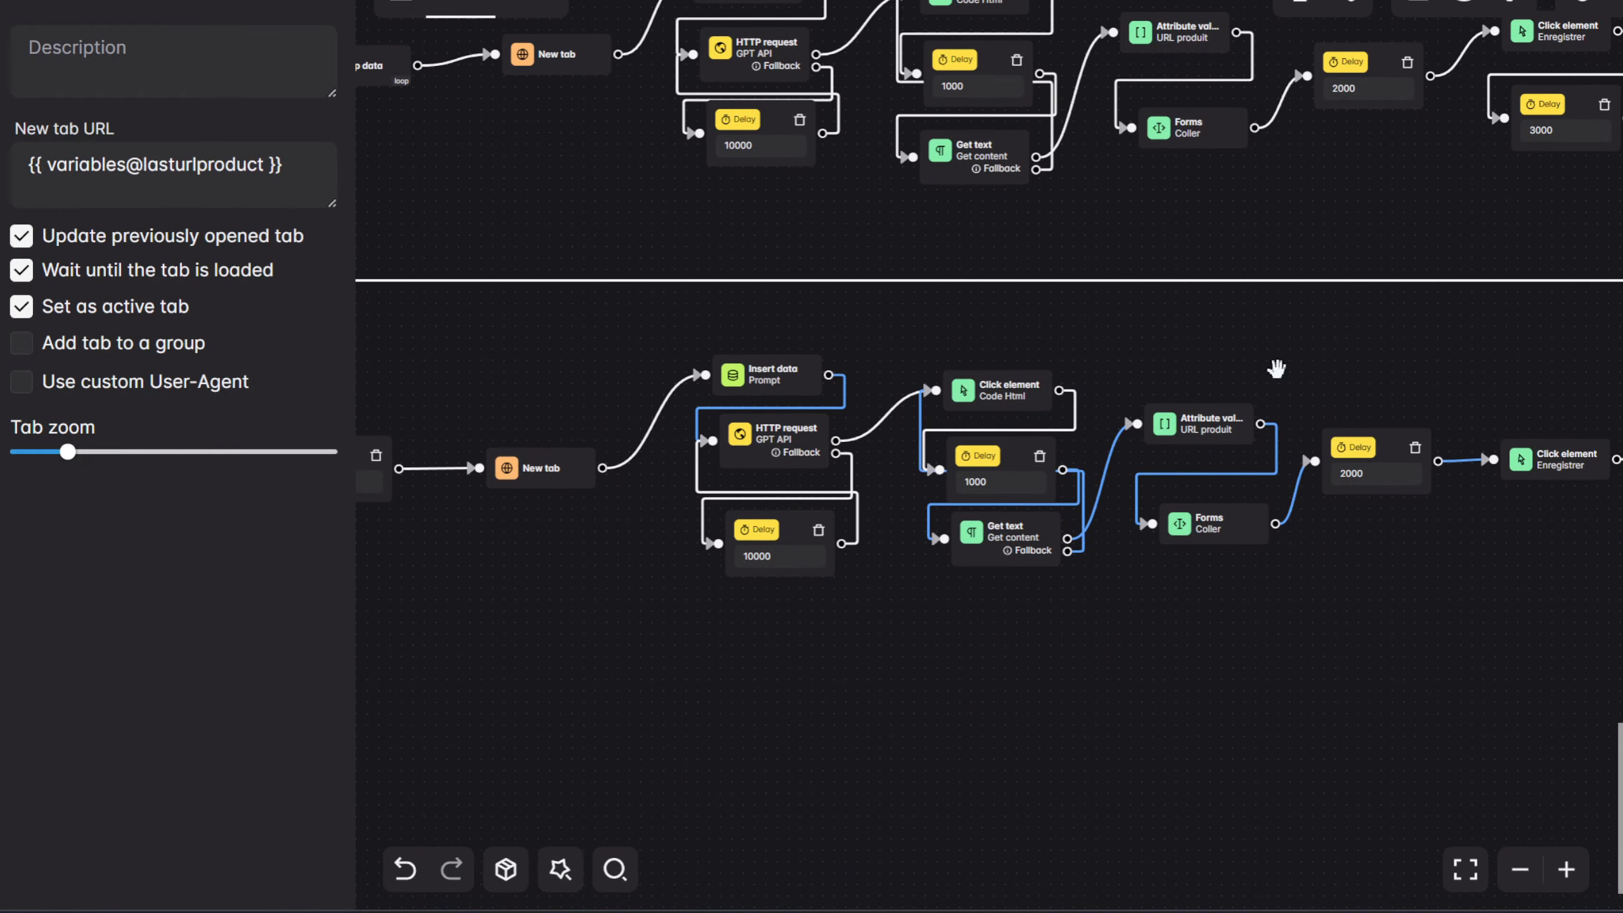
{"action": "left_click_drag", "start_coordinate": [1451, 619], "coordinate": [1398, 765]}
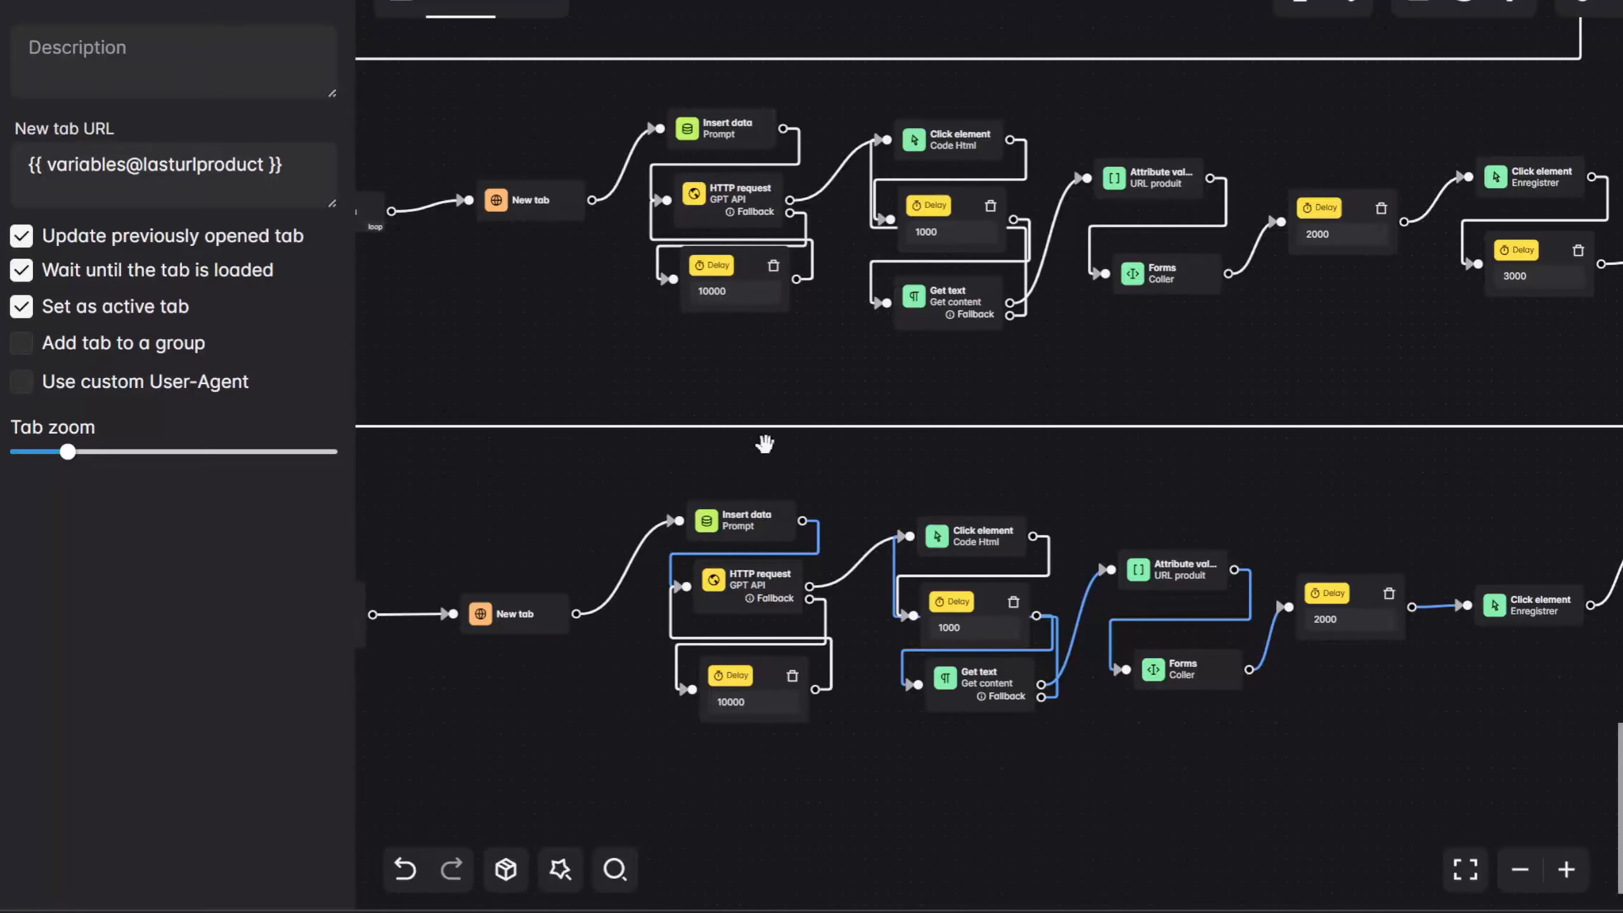
{"action": "scroll", "coordinate": [820, 372], "scroll_direction": "down", "scroll_amount": 3}
{"action": "scroll", "coordinate": [666, 420], "scroll_direction": "up", "scroll_amount": 3}
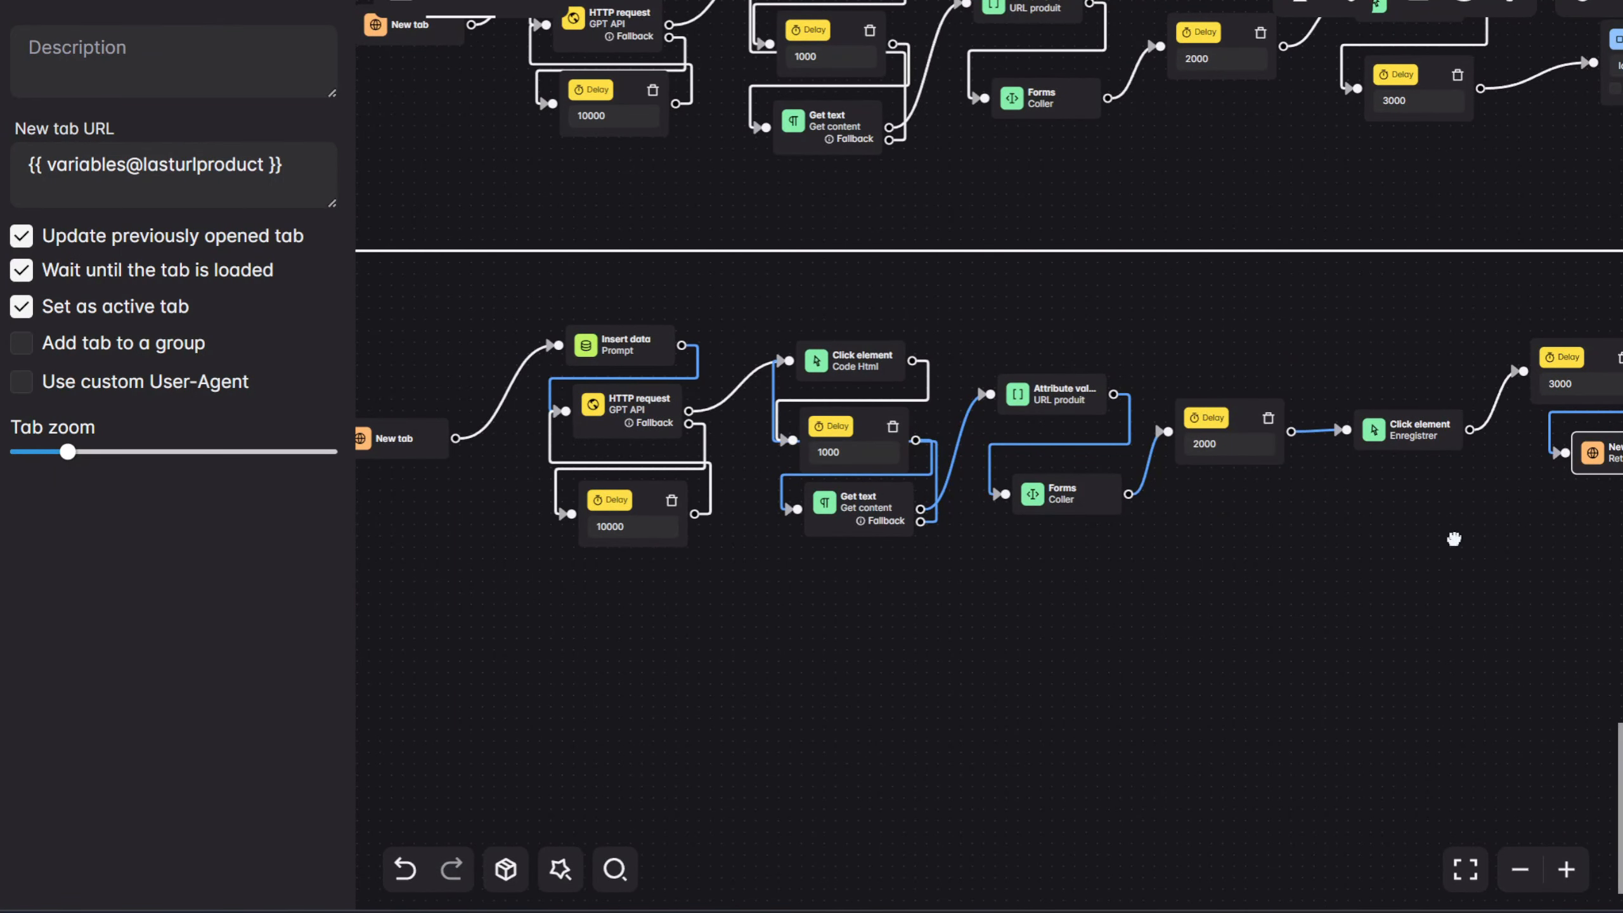
{"action": "left_click_drag", "start_coordinate": [1453, 536], "coordinate": [1072, 533]}
{"action": "left_click_drag", "start_coordinate": [791, 540], "coordinate": [1329, 544]}
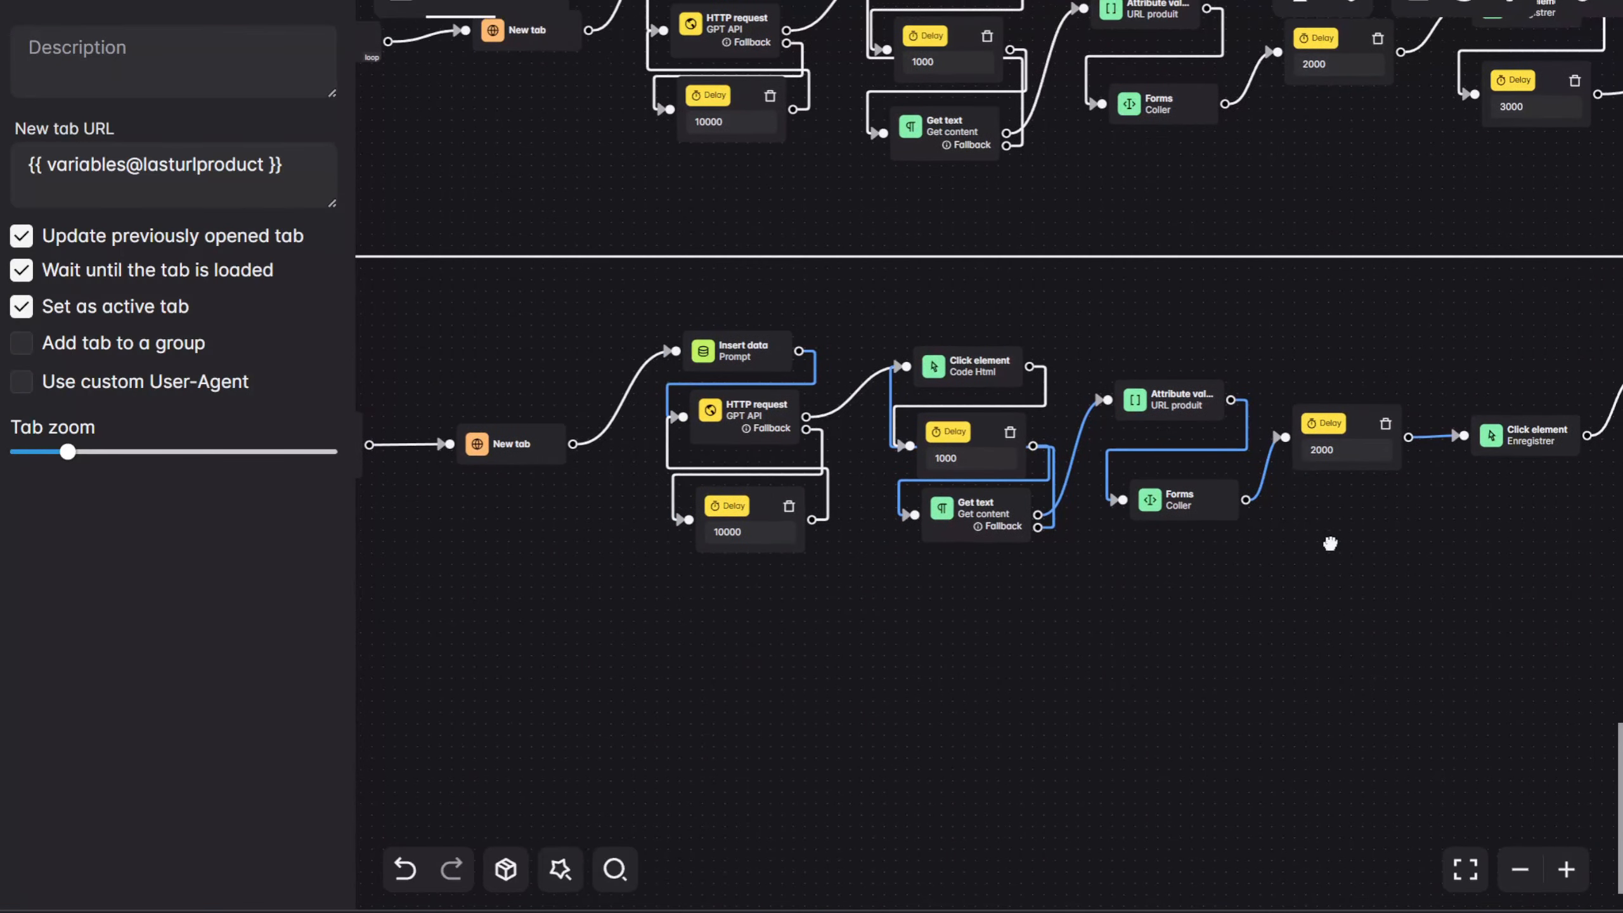
{"action": "left_click_drag", "start_coordinate": [1448, 557], "coordinate": [1174, 558]}
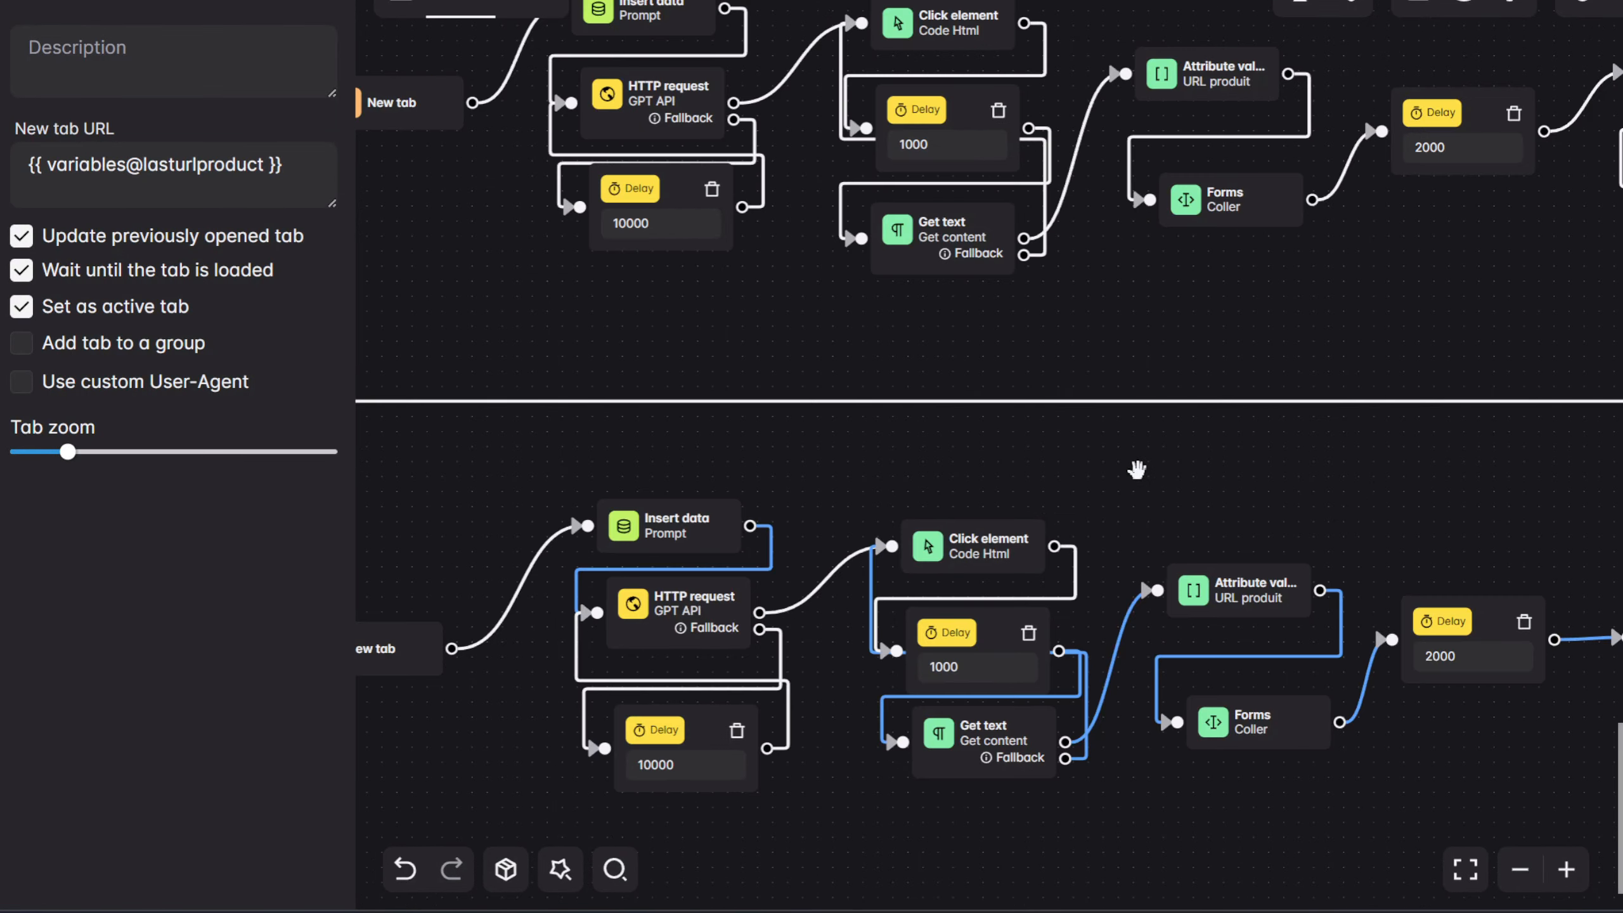
{"action": "left_click_drag", "start_coordinate": [1283, 491], "coordinate": [1262, 550]}
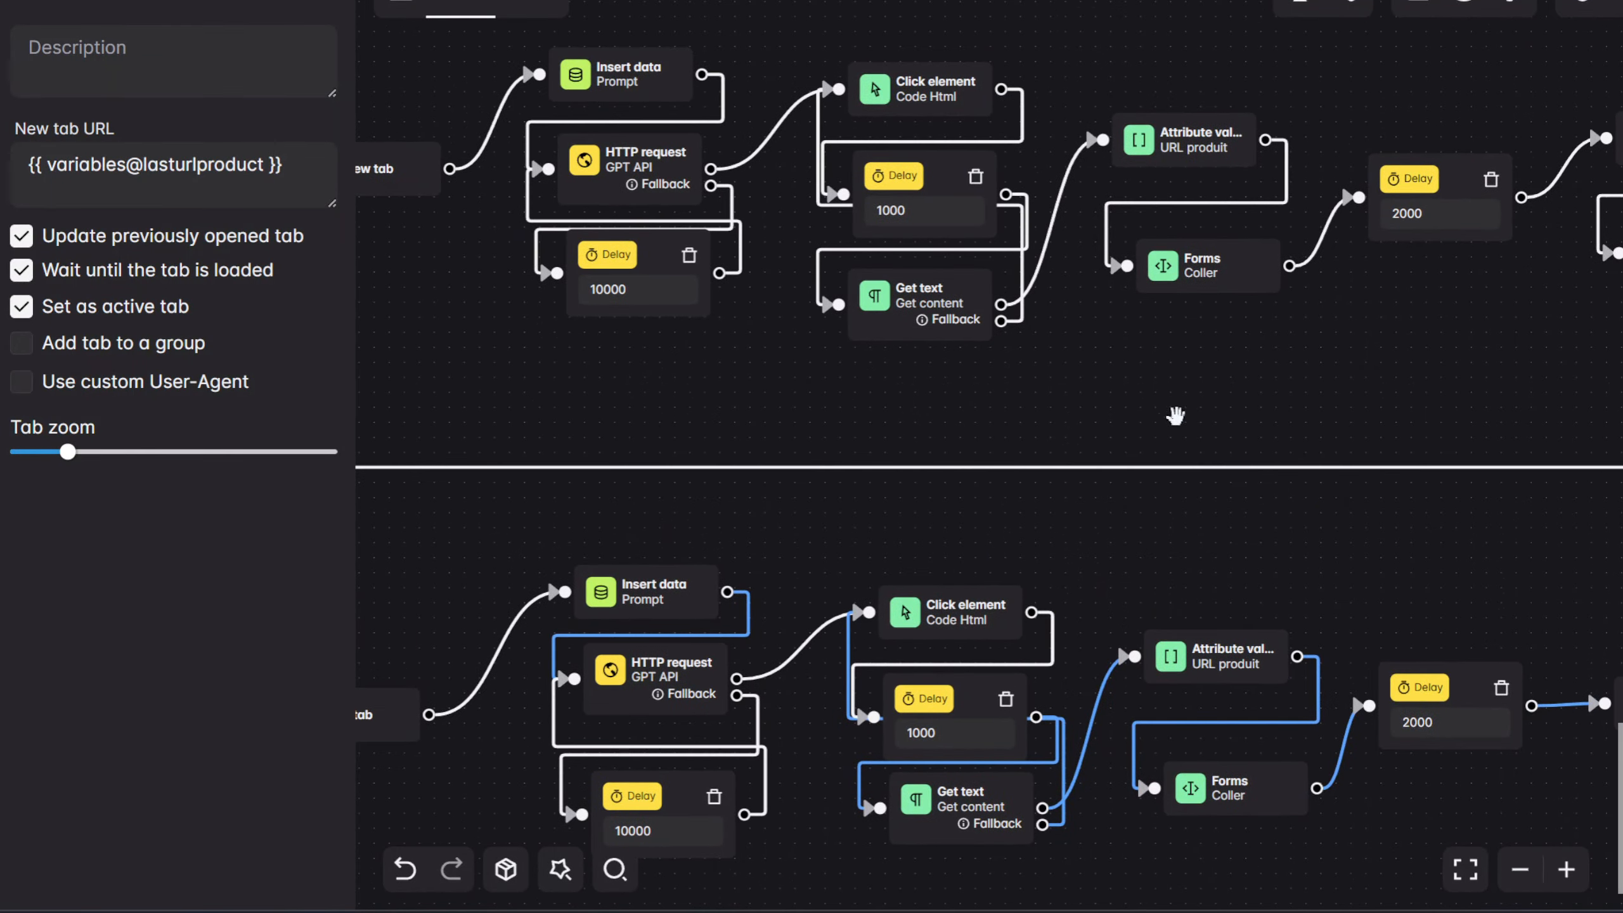
{"action": "left_click_drag", "start_coordinate": [1176, 416], "coordinate": [1180, 293]}
{"action": "left_click_drag", "start_coordinate": [1178, 604], "coordinate": [1129, 764]}
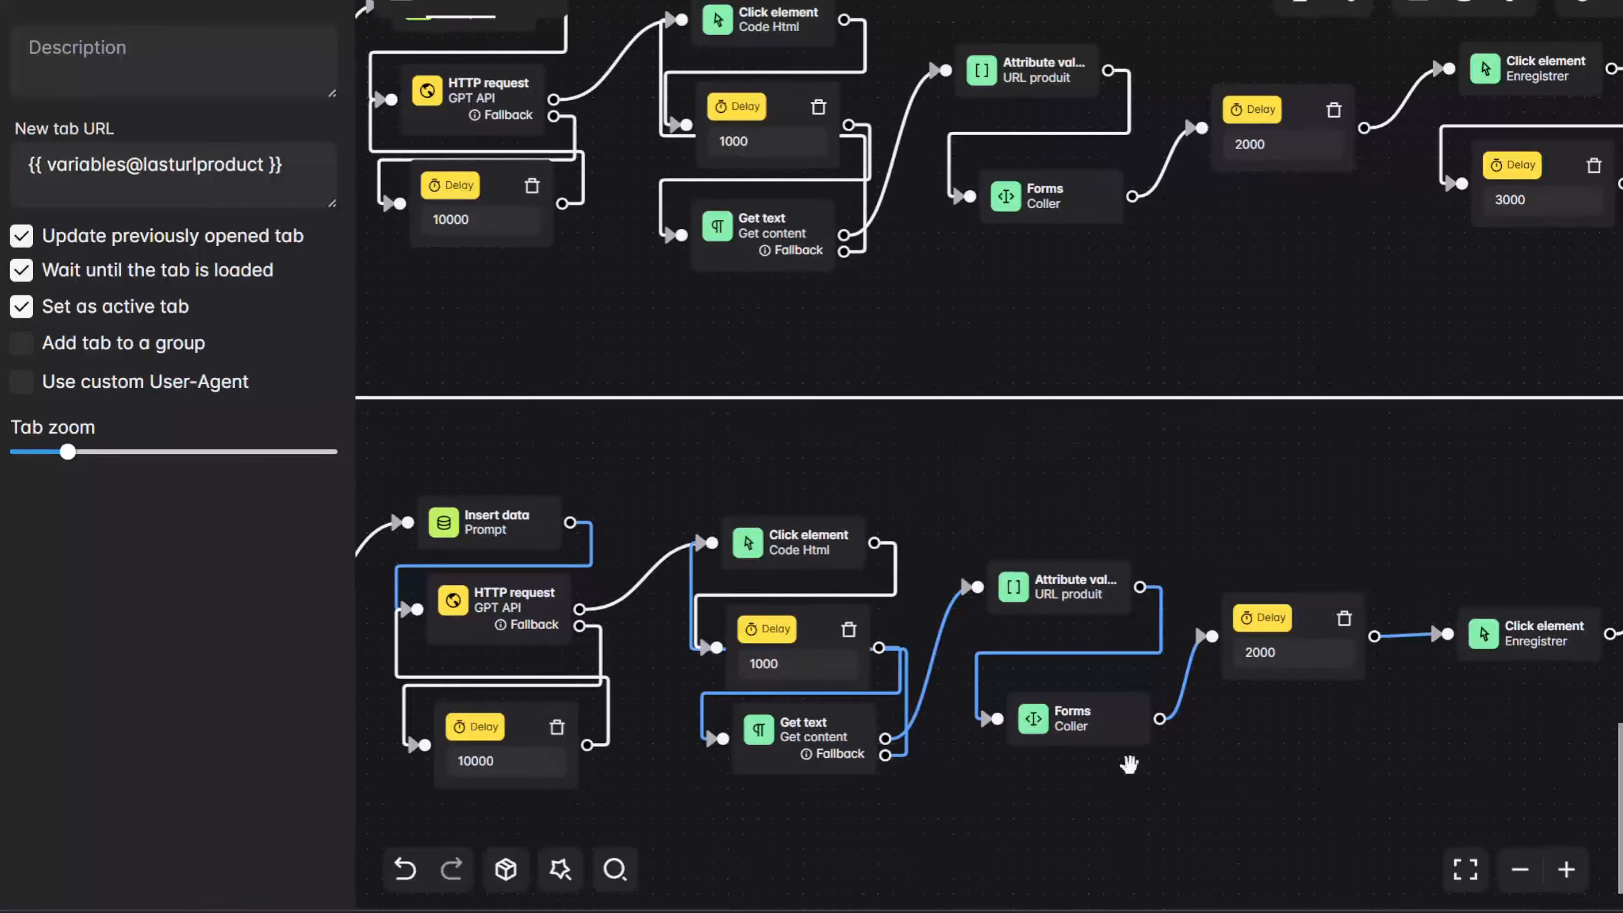
{"action": "left_click_drag", "start_coordinate": [1005, 266], "coordinate": [1125, 324]}
{"action": "left_click_drag", "start_coordinate": [1376, 394], "coordinate": [1391, 109]}
Go along the last row to its end and open the "Retour collection" New tab block to check its URL variable
{"action": "scroll", "coordinate": [1465, 613], "scroll_direction": "left", "scroll_amount": 5}
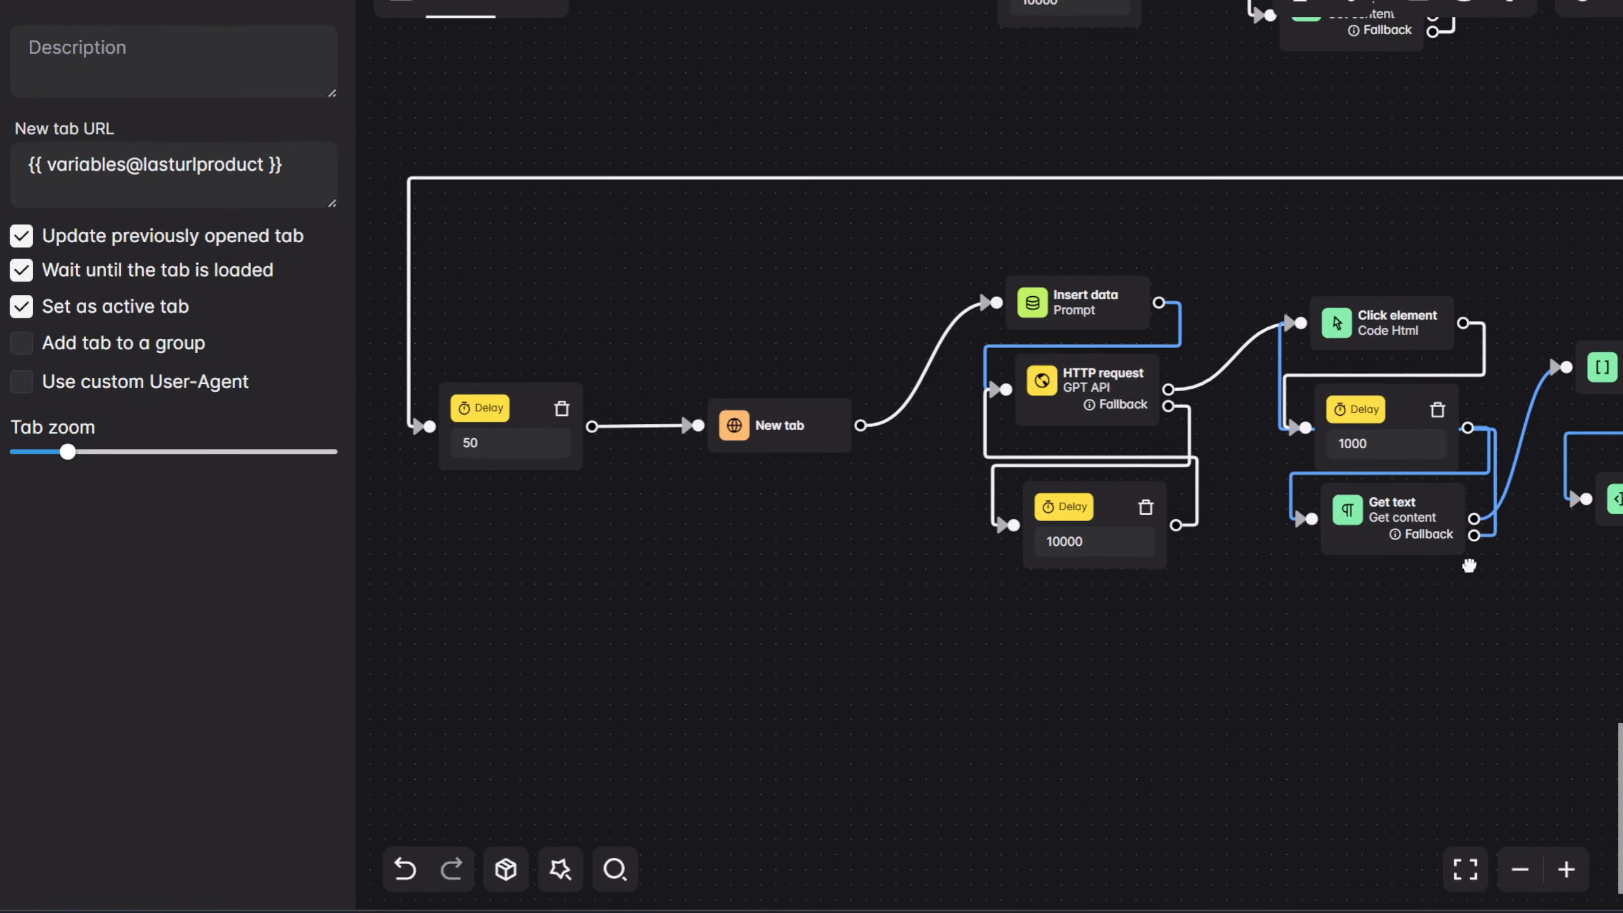
{"action": "scroll", "coordinate": [1131, 644], "scroll_direction": "right", "scroll_amount": 10}
{"action": "left_click_drag", "start_coordinate": [1131, 634], "coordinate": [1005, 617]}
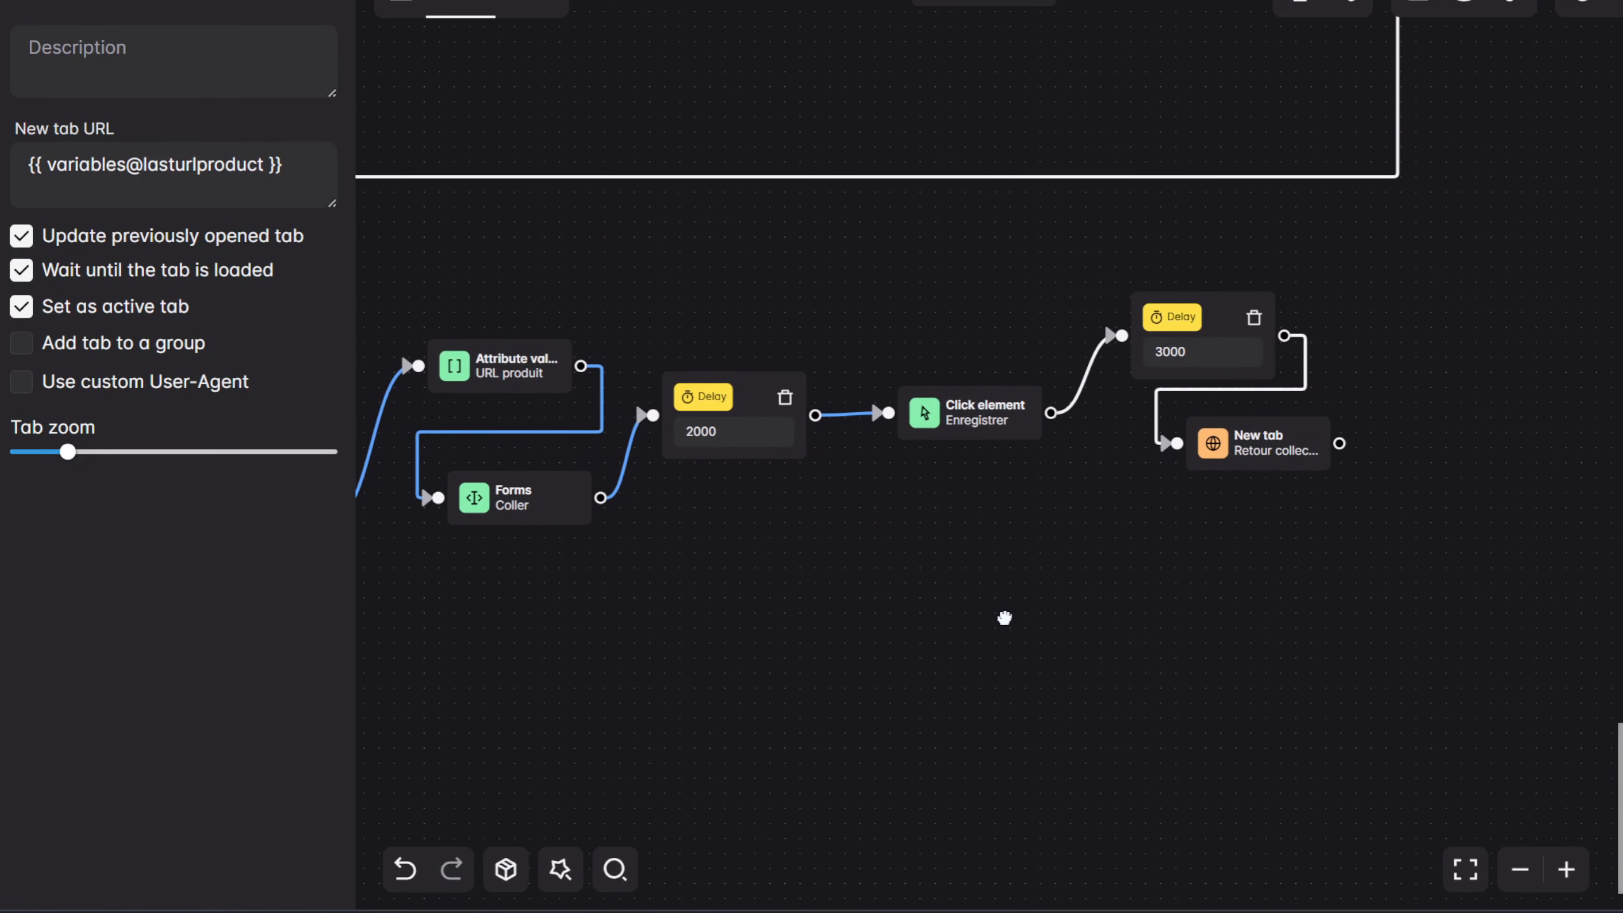
{"action": "scroll", "coordinate": [880, 526], "scroll_direction": "right", "scroll_amount": 2}
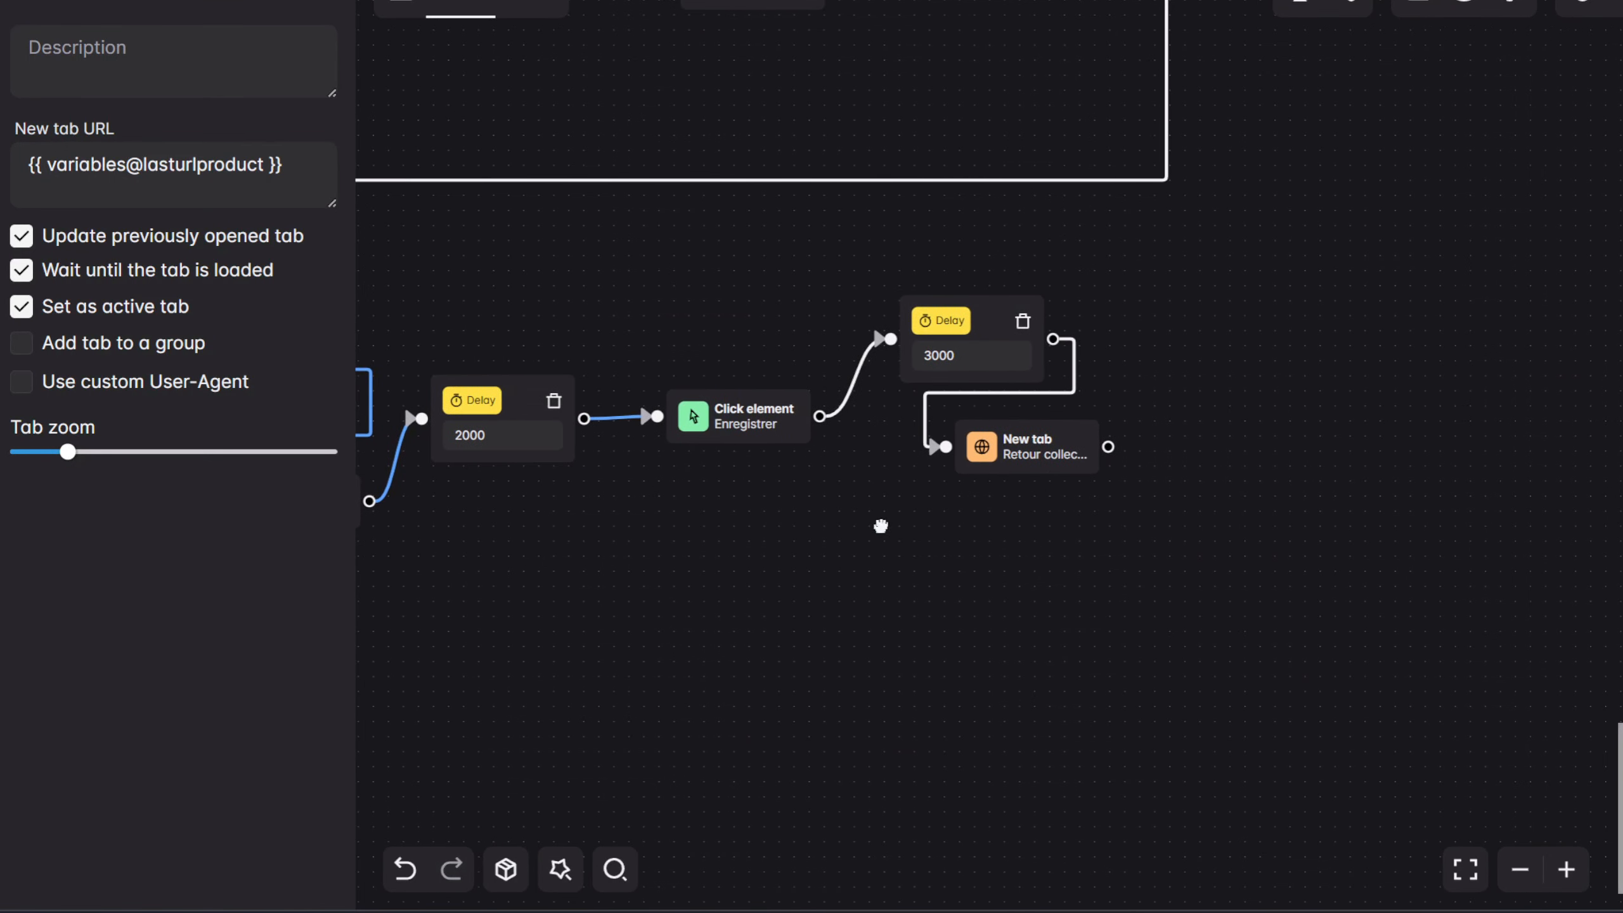
{"action": "scroll", "coordinate": [996, 512], "scroll_direction": "up", "scroll_amount": 3}
{"action": "left_click_drag", "start_coordinate": [1006, 482], "coordinate": [886, 565]}
{"action": "left_click_drag", "start_coordinate": [914, 507], "coordinate": [938, 525]}
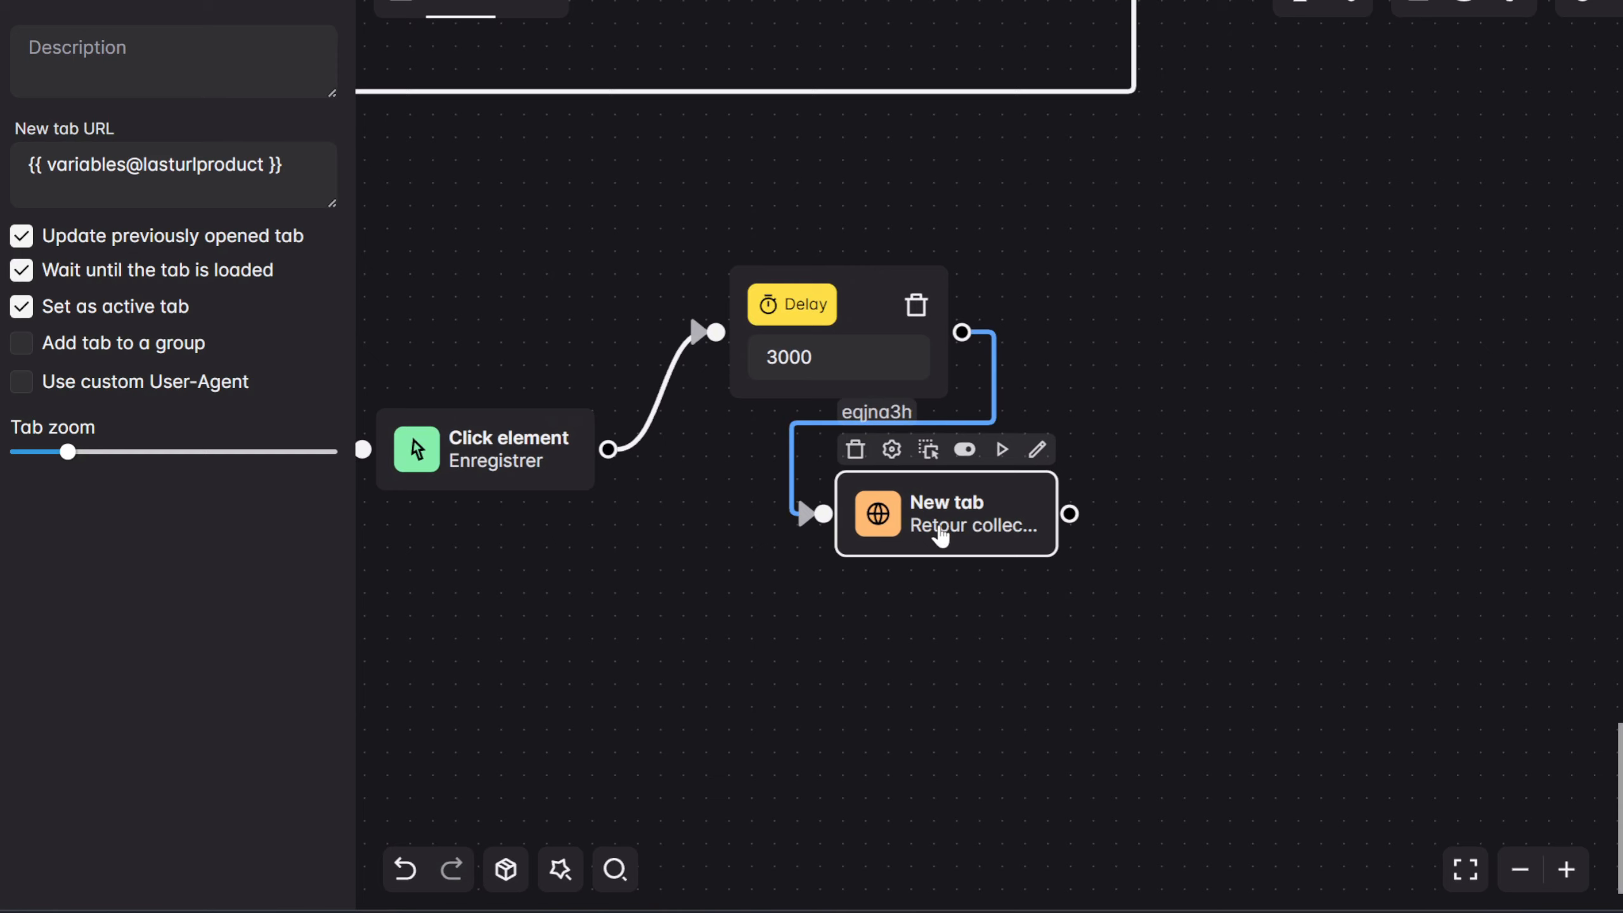
{"action": "double_click", "coordinate": [940, 536]}
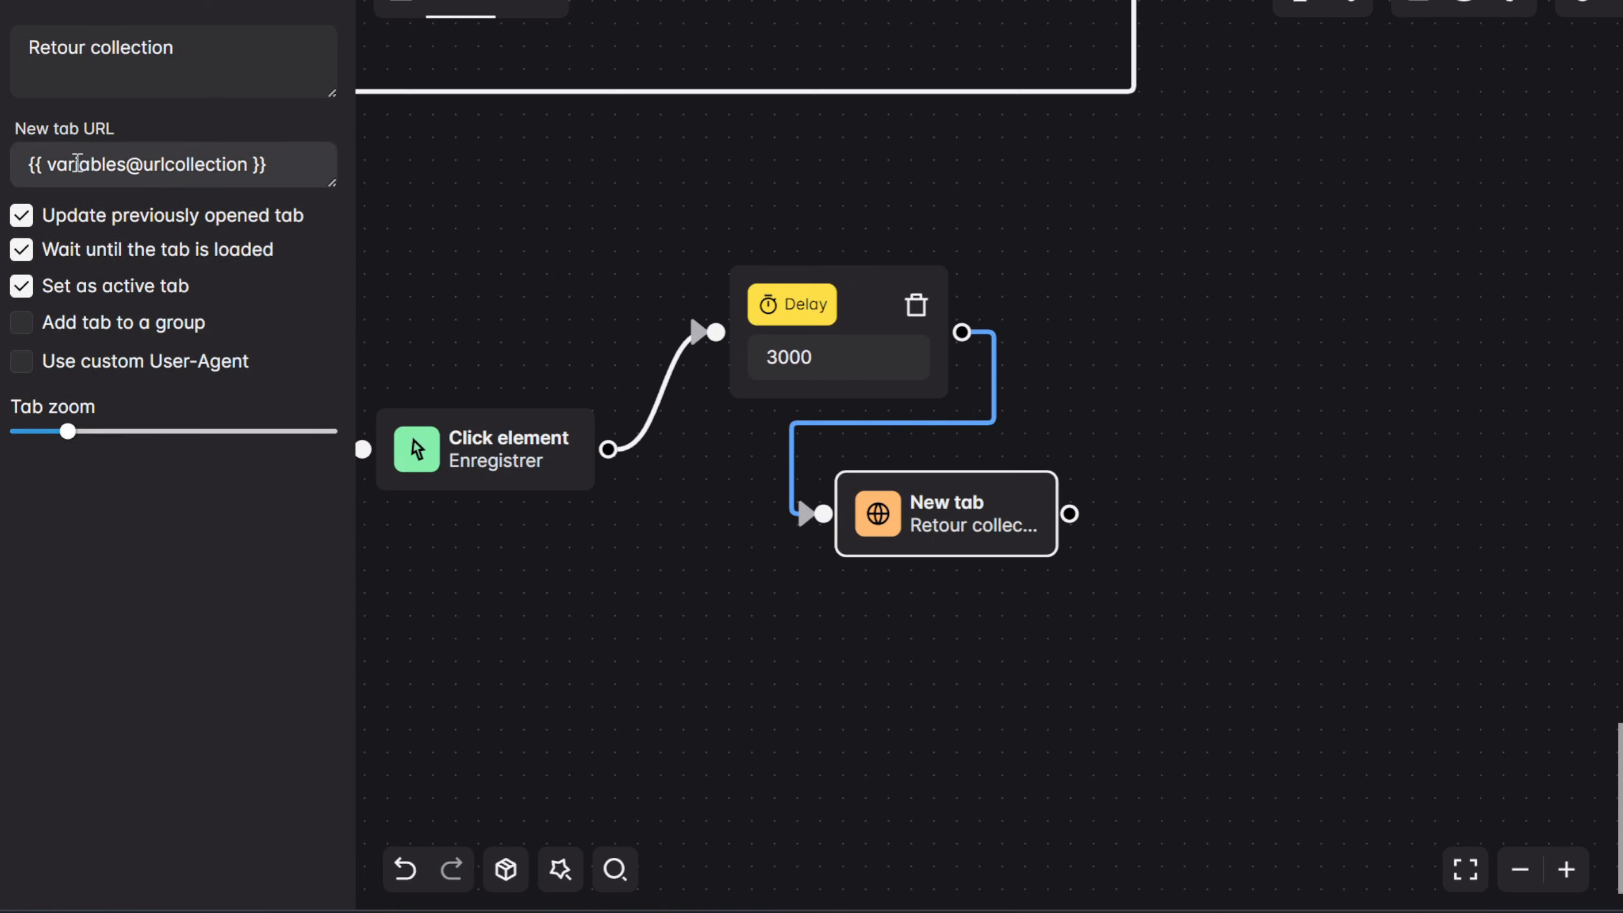
Go back to the workflow's start and check which variable the first Get tab URL block assigns
{"action": "left_click_drag", "start_coordinate": [495, 204], "coordinate": [1402, 431]}
{"action": "scroll", "coordinate": [1364, 457], "scroll_direction": "down", "scroll_amount": 6}
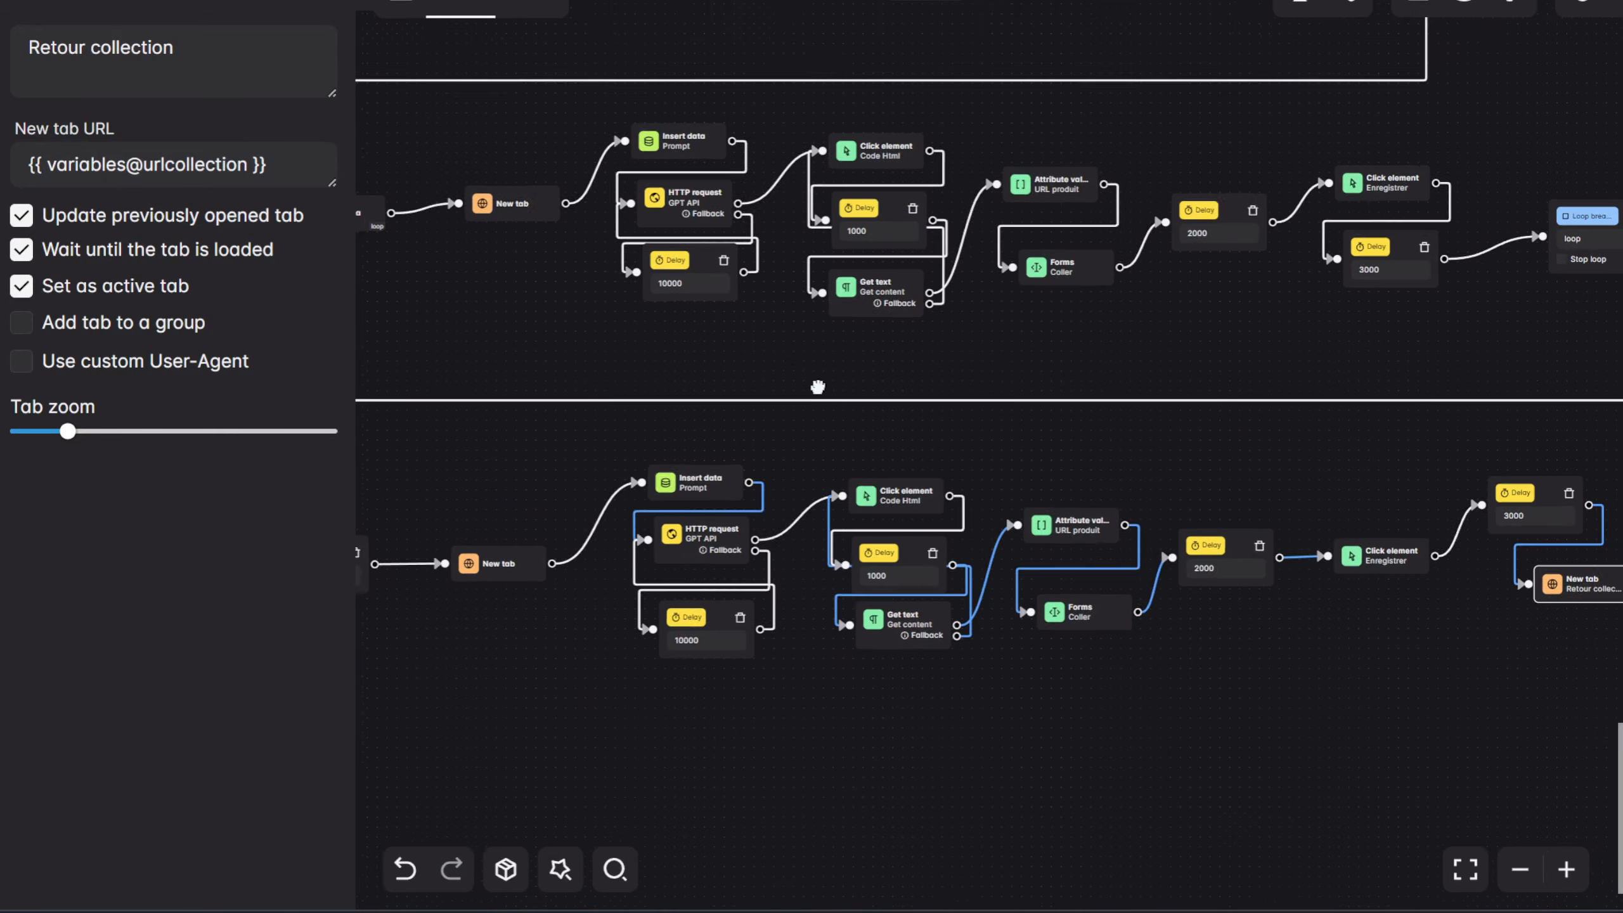
{"action": "left_click_drag", "start_coordinate": [531, 211], "coordinate": [1356, 563]}
{"action": "scroll", "coordinate": [901, 310], "scroll_direction": "up", "scroll_amount": 5}
{"action": "left_click_drag", "start_coordinate": [907, 323], "coordinate": [1015, 638]}
{"action": "double_click", "coordinate": [890, 476]}
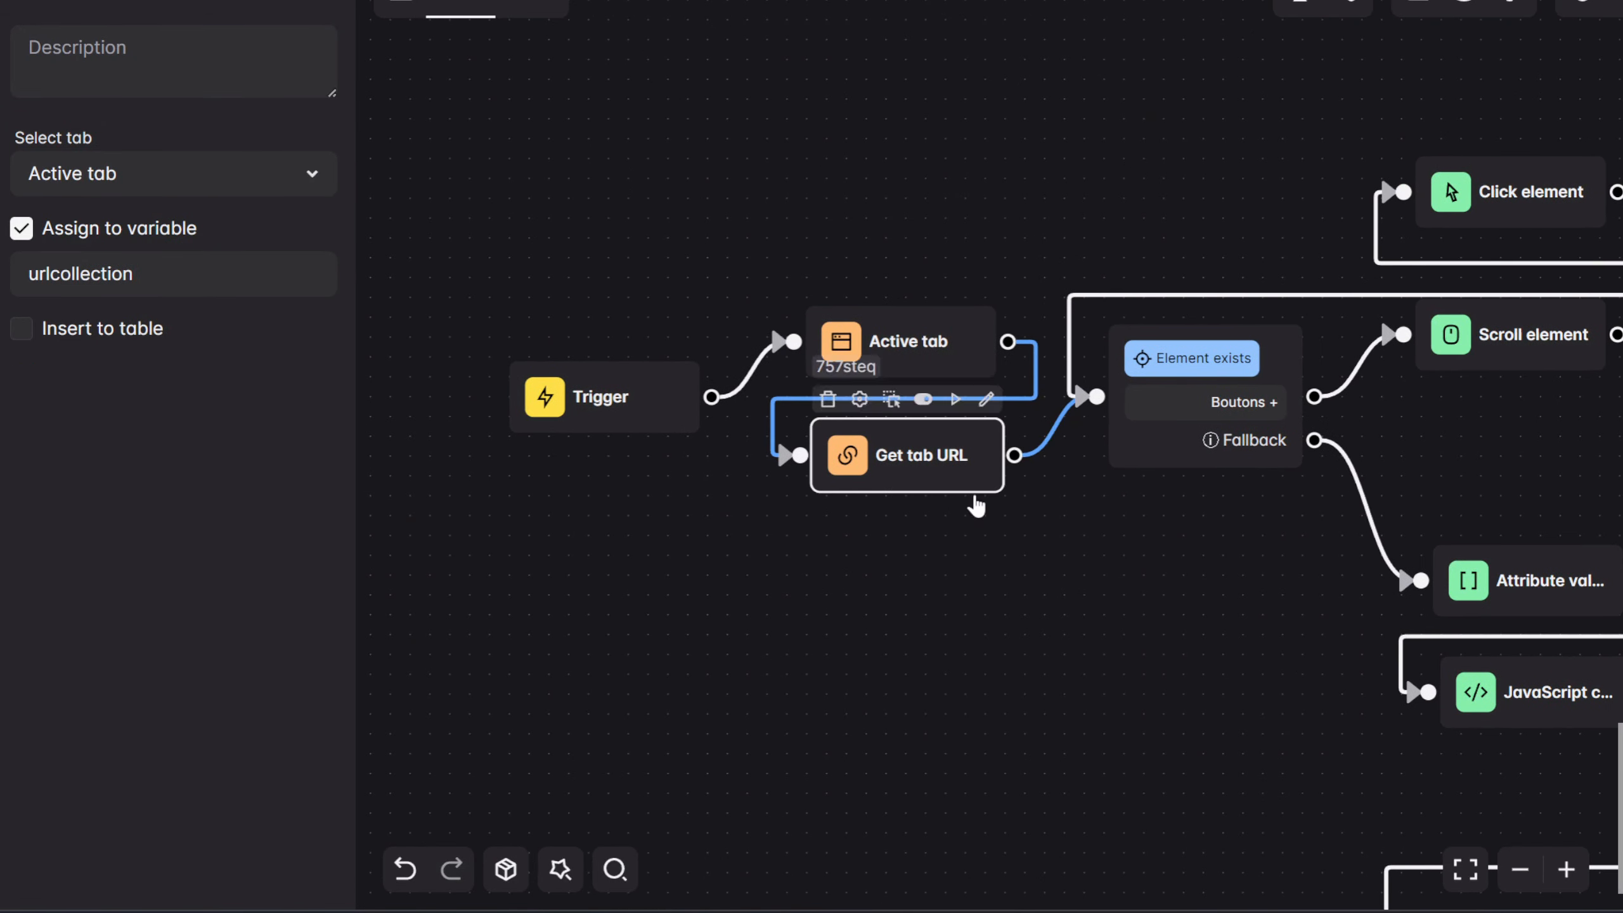
Return to the end of the last row and review the blocks from "Enregistrer" to "Retour collection"
{"action": "left_click_drag", "start_coordinate": [1178, 693], "coordinate": [527, 95]}
{"action": "scroll", "coordinate": [866, 475], "scroll_direction": "down", "scroll_amount": 5}
{"action": "left_click_drag", "start_coordinate": [1110, 621], "coordinate": [462, 32]}
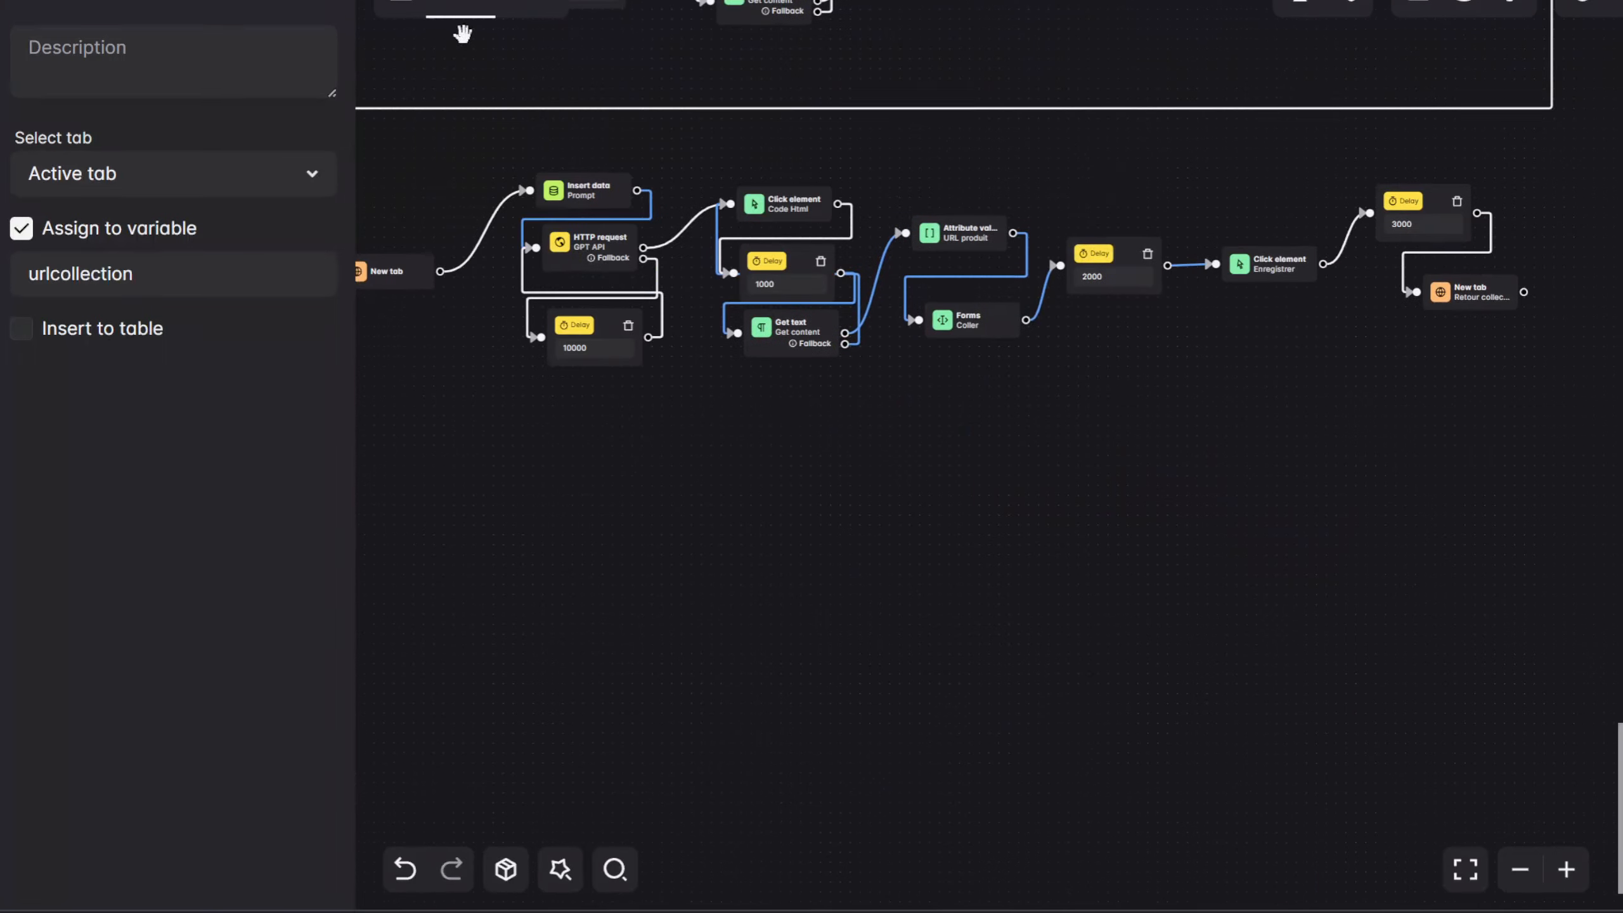
{"action": "left_click_drag", "start_coordinate": [1327, 328], "coordinate": [924, 463]}
{"action": "scroll", "coordinate": [1046, 420], "scroll_direction": "up", "scroll_amount": 4}
{"action": "scroll", "coordinate": [1046, 419], "scroll_direction": "up", "scroll_amount": 2}
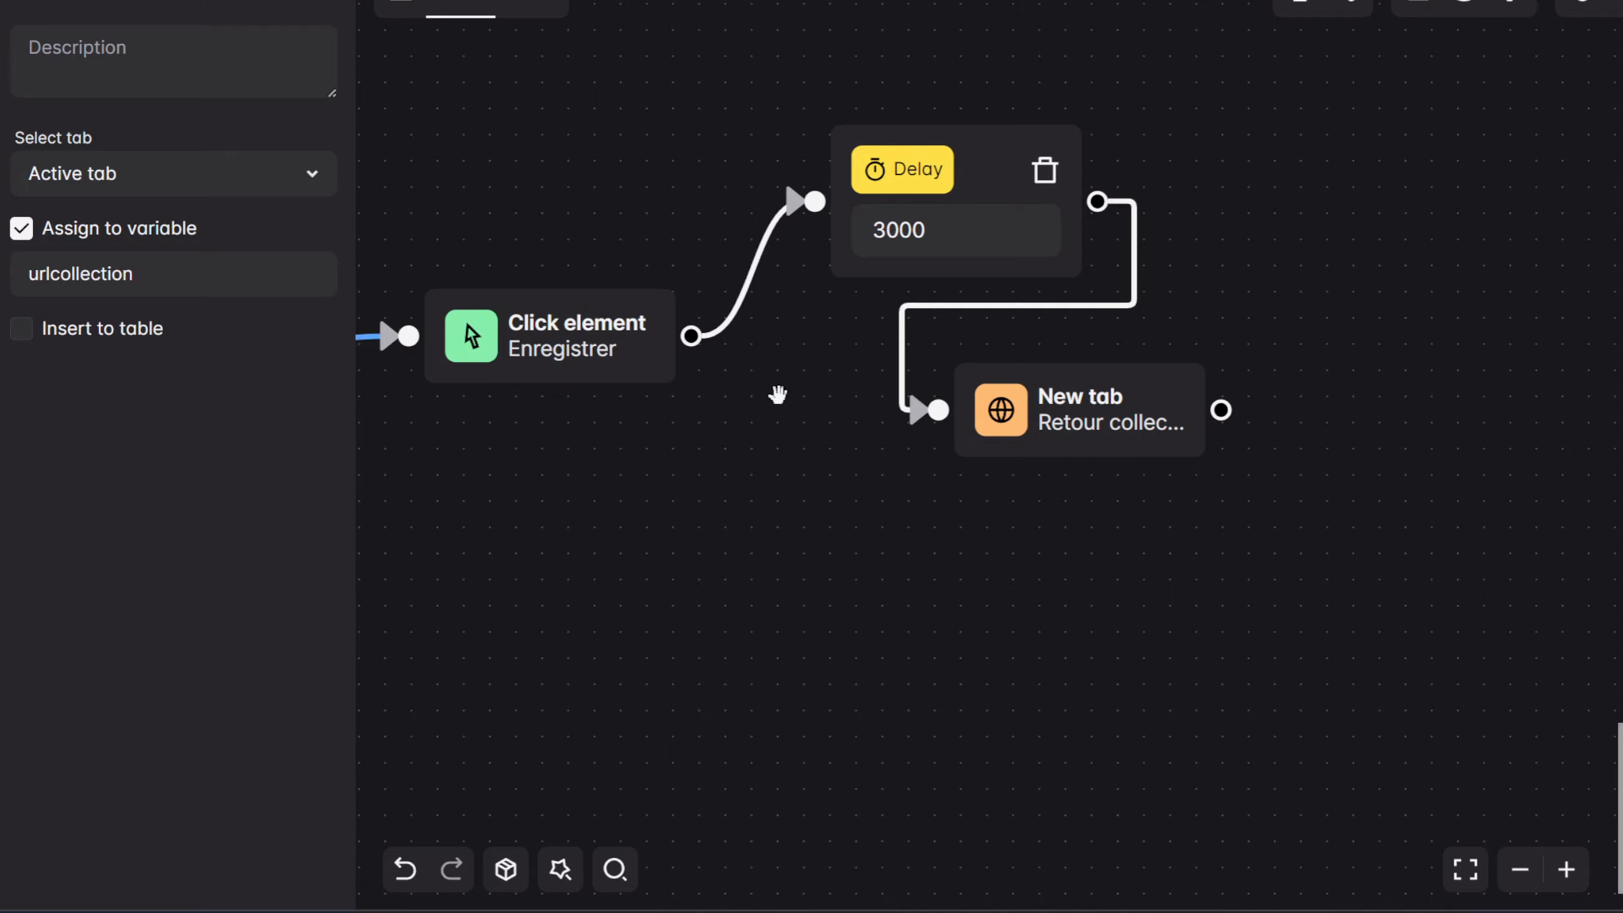
{"action": "left_click_drag", "start_coordinate": [737, 422], "coordinate": [906, 500]}
Examine the workflow's overall structure, from the first product loop through the second loop to the last row
{"action": "scroll", "coordinate": [903, 502], "scroll_direction": "down", "scroll_amount": 4}
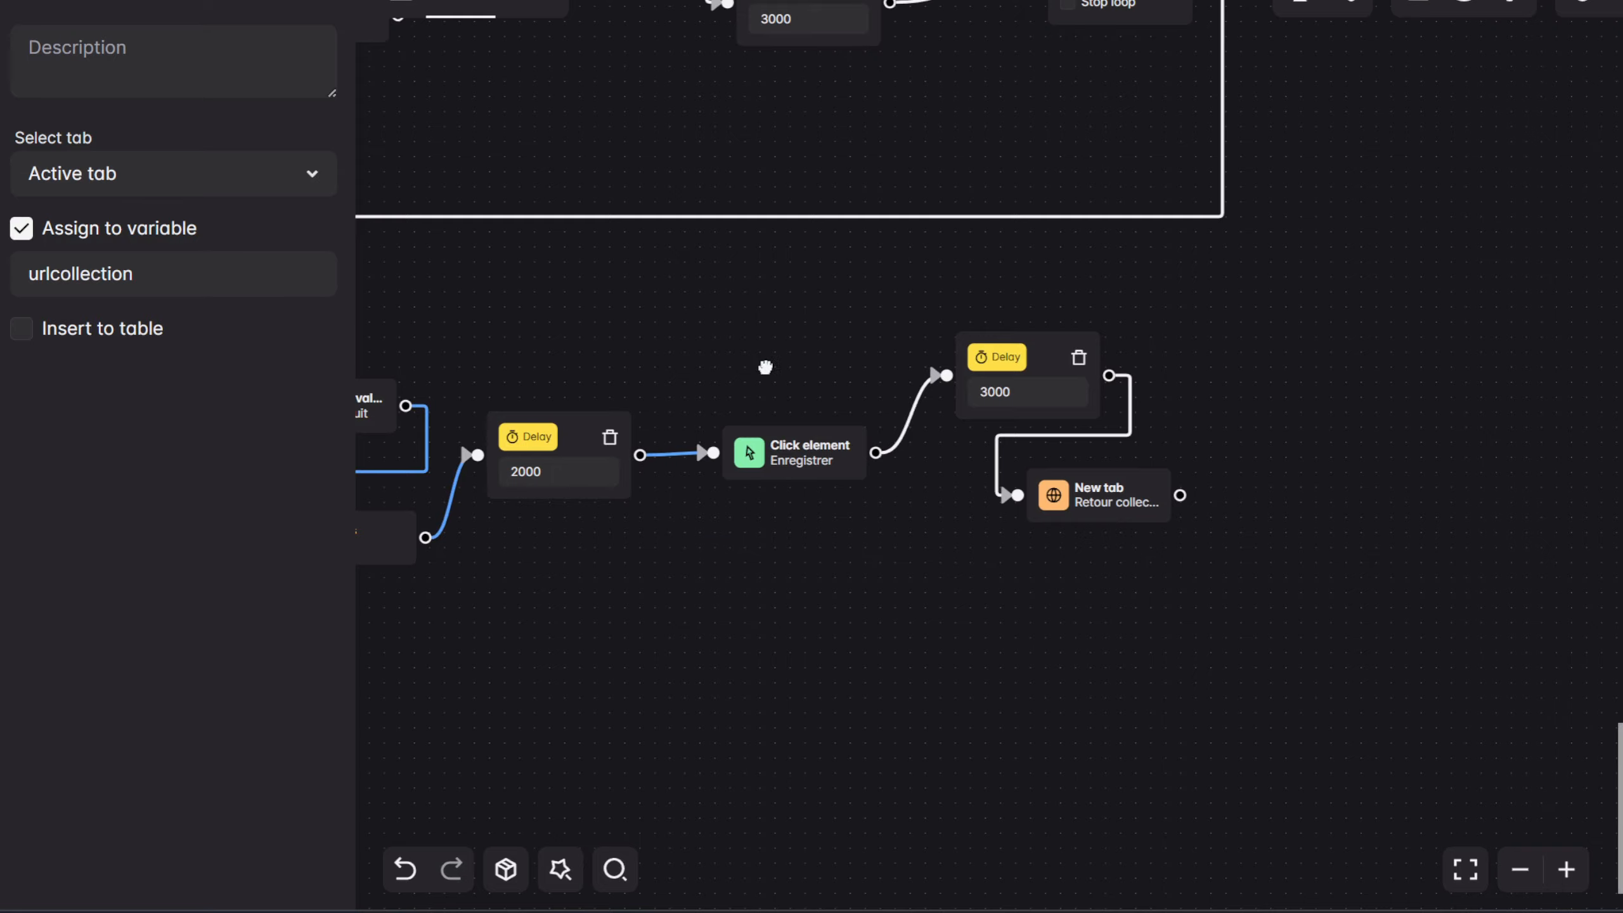
{"action": "left_click_drag", "start_coordinate": [550, 288], "coordinate": [1083, 464]}
{"action": "left_click_drag", "start_coordinate": [729, 318], "coordinate": [1239, 352]}
{"action": "scroll", "coordinate": [1201, 354], "scroll_direction": "down", "scroll_amount": 3}
{"action": "left_click_drag", "start_coordinate": [1076, 365], "coordinate": [1014, 517]}
{"action": "left_click_drag", "start_coordinate": [834, 523], "coordinate": [741, 571]}
{"action": "scroll", "coordinate": [894, 549], "scroll_direction": "down", "scroll_amount": 3}
{"action": "scroll", "coordinate": [894, 550], "scroll_direction": "right", "scroll_amount": 8}
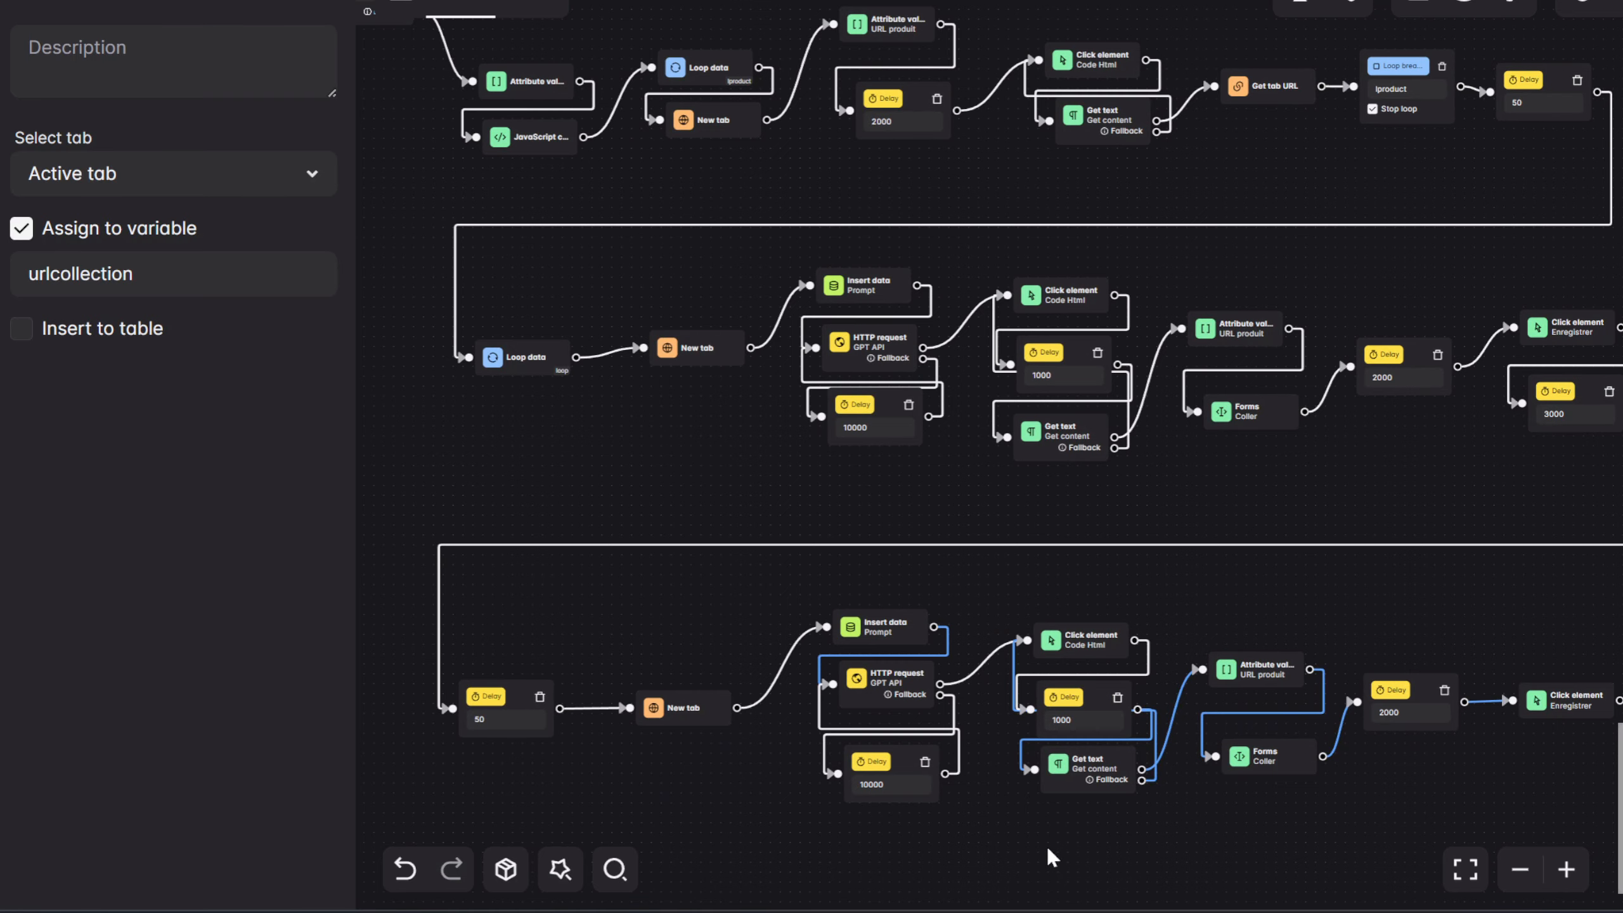
{"action": "scroll", "coordinate": [833, 551], "scroll_direction": "up", "scroll_amount": 2}
{"action": "scroll", "coordinate": [833, 551], "scroll_direction": "left", "scroll_amount": 4}
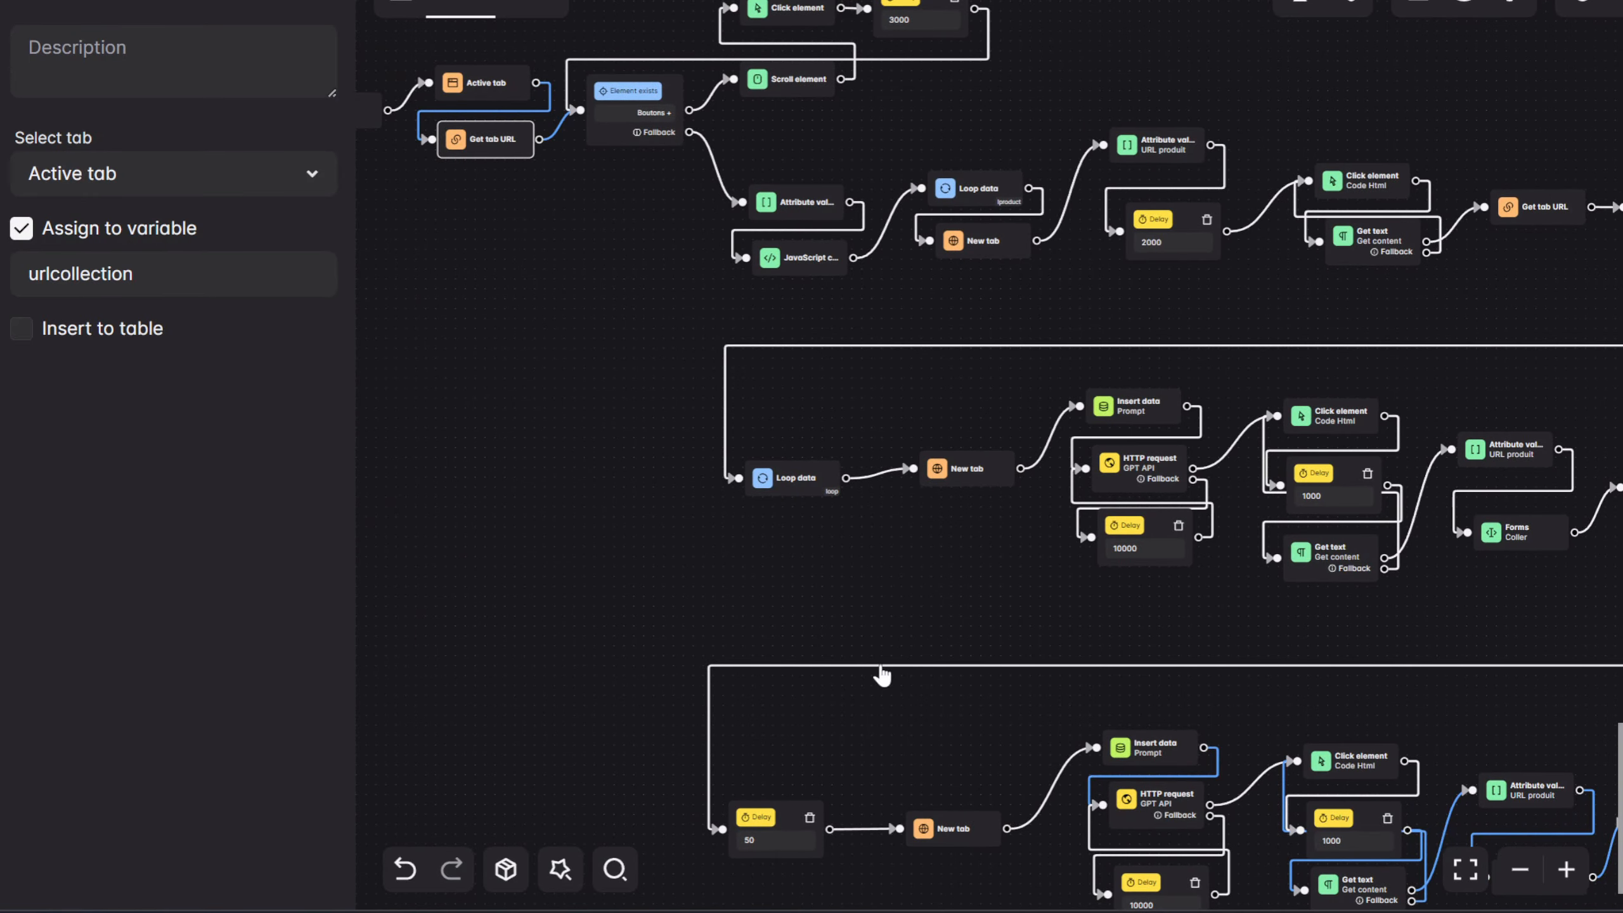
Review how the second loop's row leads into the last row's first Delay and New tab block
{"action": "left_click_drag", "start_coordinate": [884, 609], "coordinate": [717, 445]}
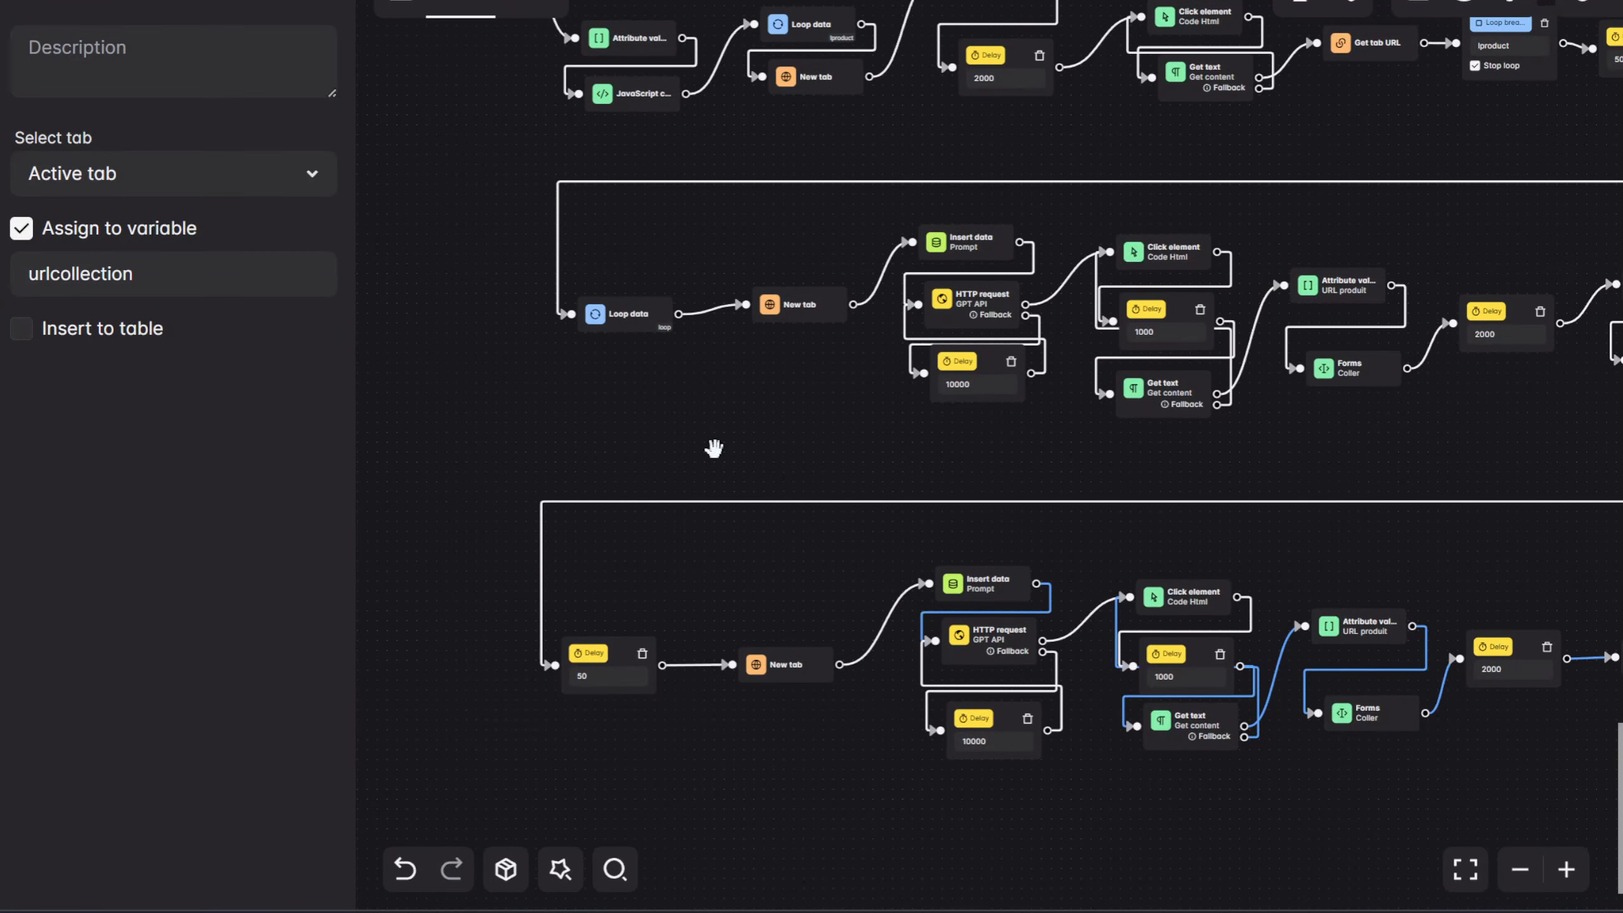
{"action": "scroll", "coordinate": [714, 447], "scroll_direction": "down", "scroll_amount": 2}
{"action": "scroll", "coordinate": [715, 447], "scroll_direction": "right", "scroll_amount": 2}
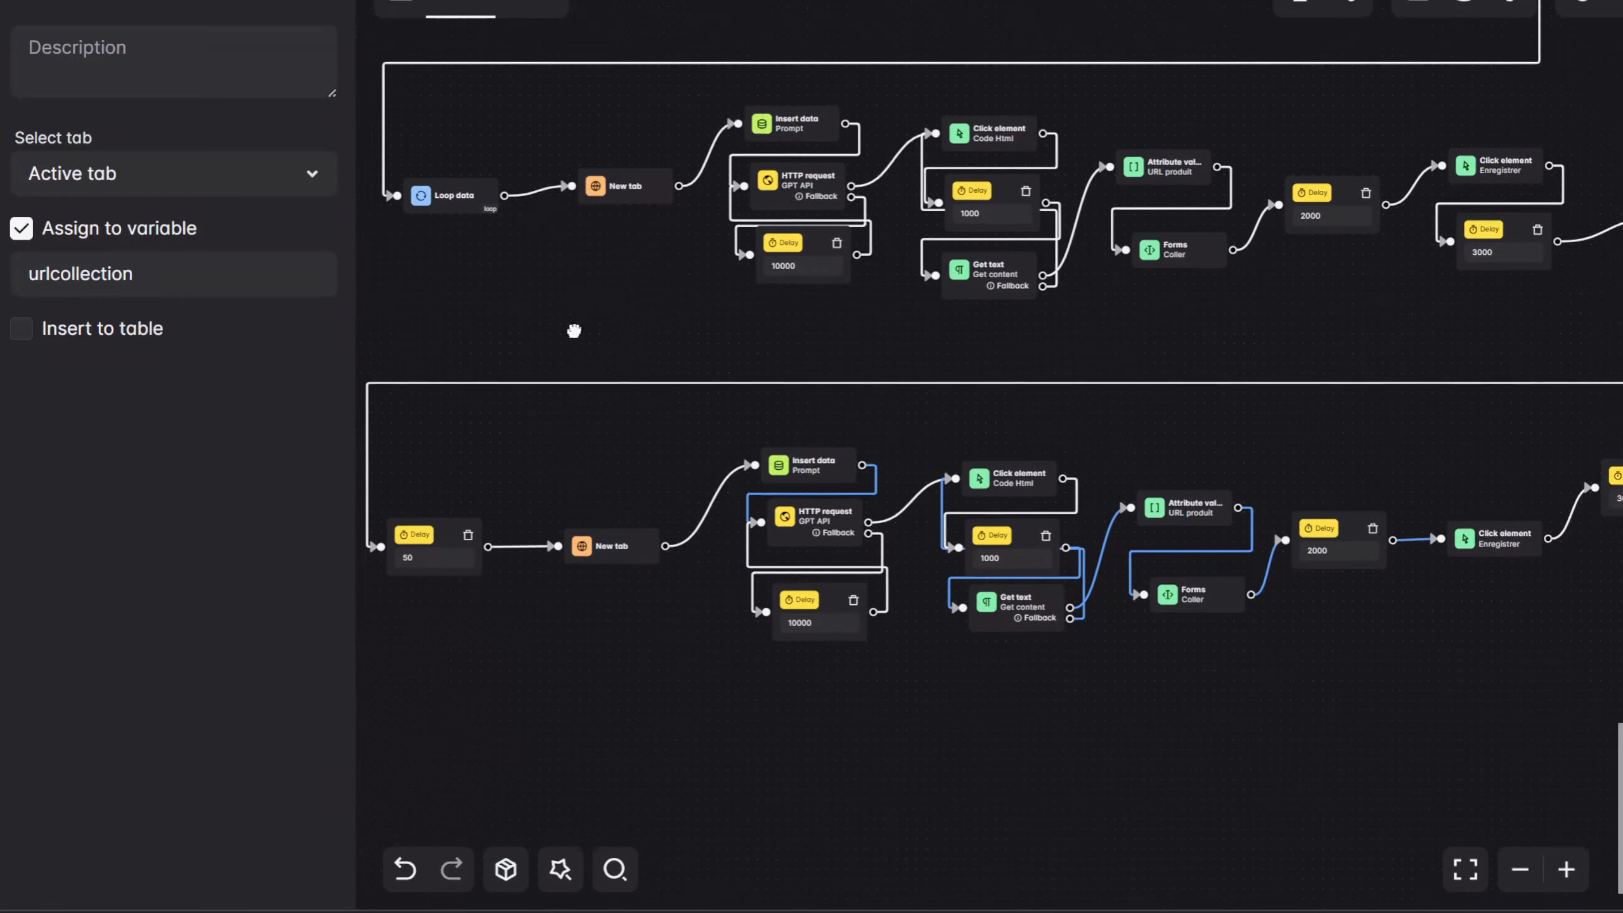
{"action": "scroll", "coordinate": [670, 402], "scroll_direction": "up", "scroll_amount": 2}
{"action": "scroll", "coordinate": [670, 402], "scroll_direction": "left", "scroll_amount": 2}
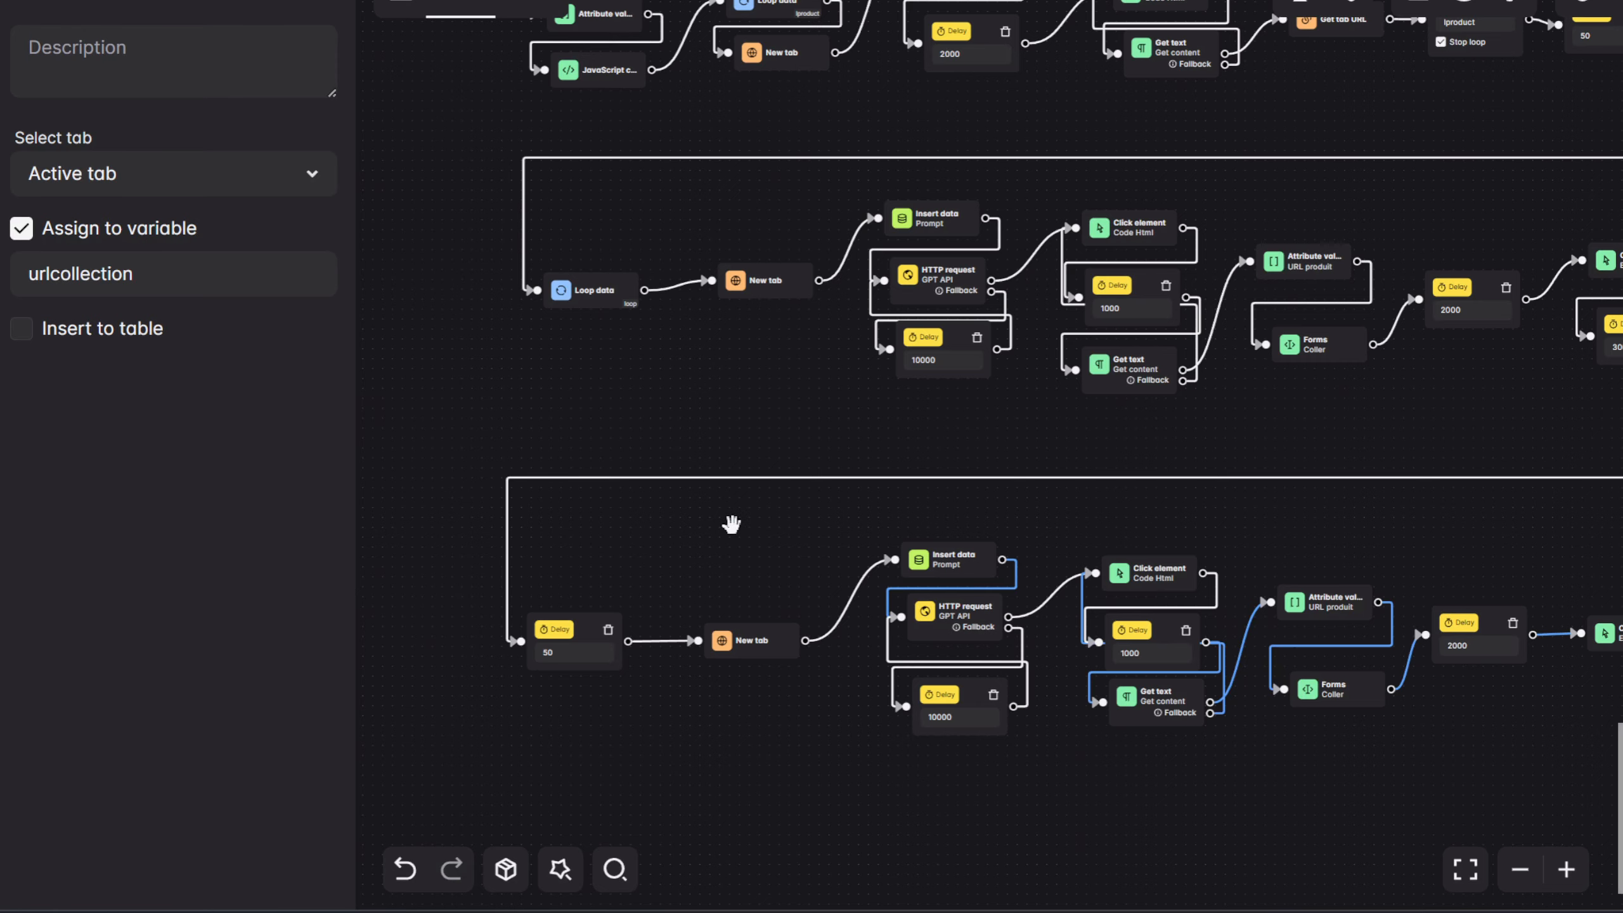
{"action": "scroll", "coordinate": [641, 551], "scroll_direction": "down", "scroll_amount": 3}
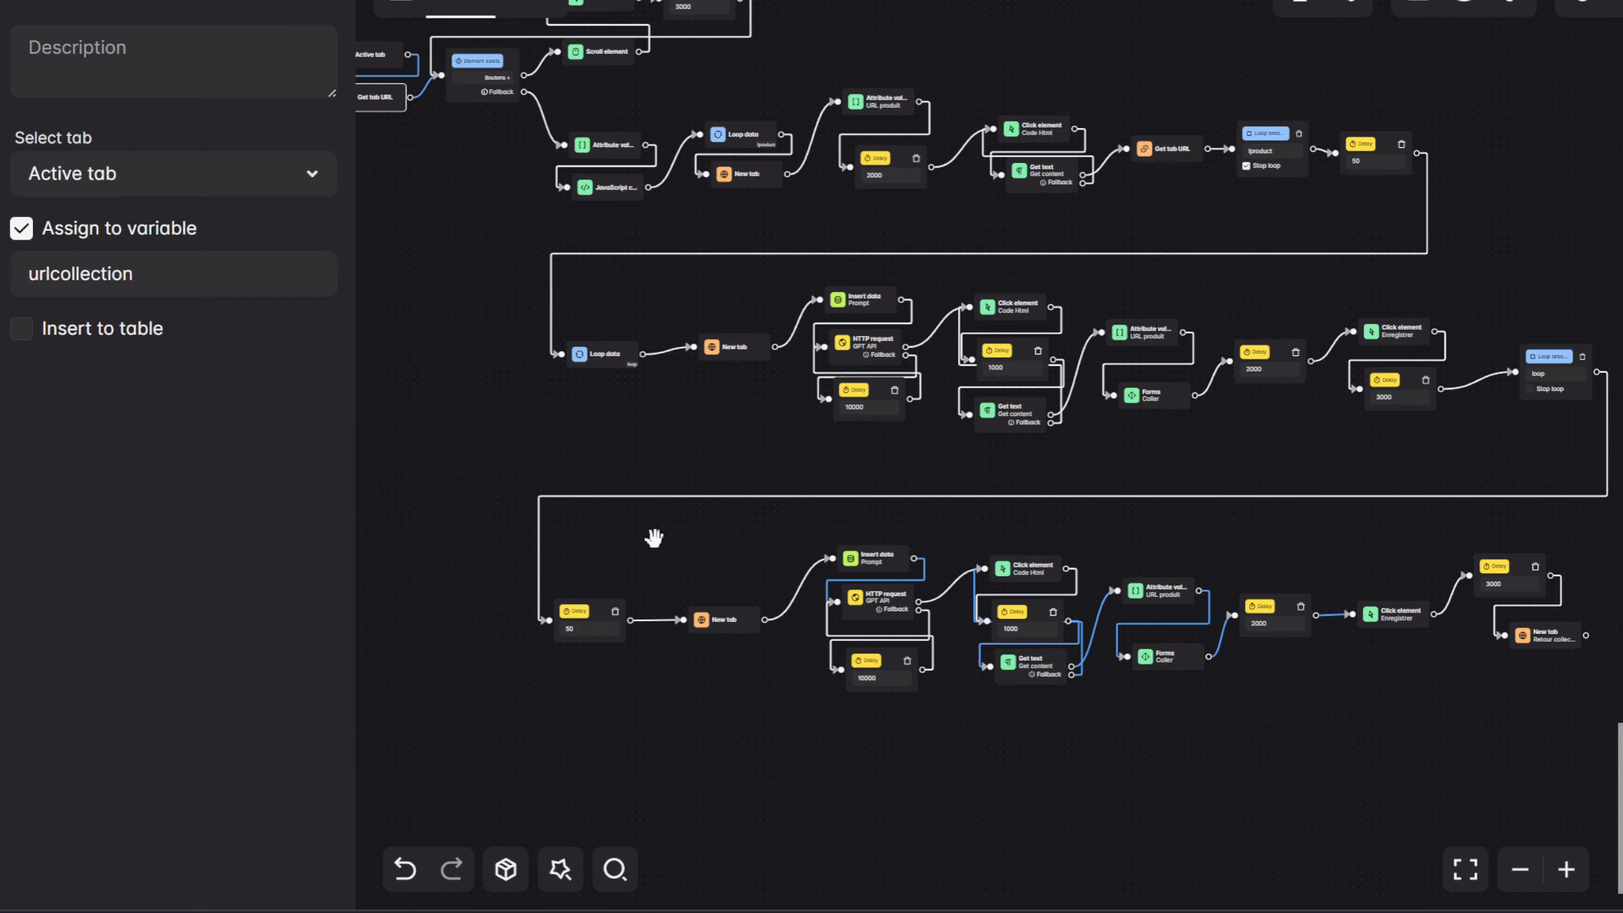
{"action": "left_click_drag", "start_coordinate": [775, 574], "coordinate": [783, 565]}
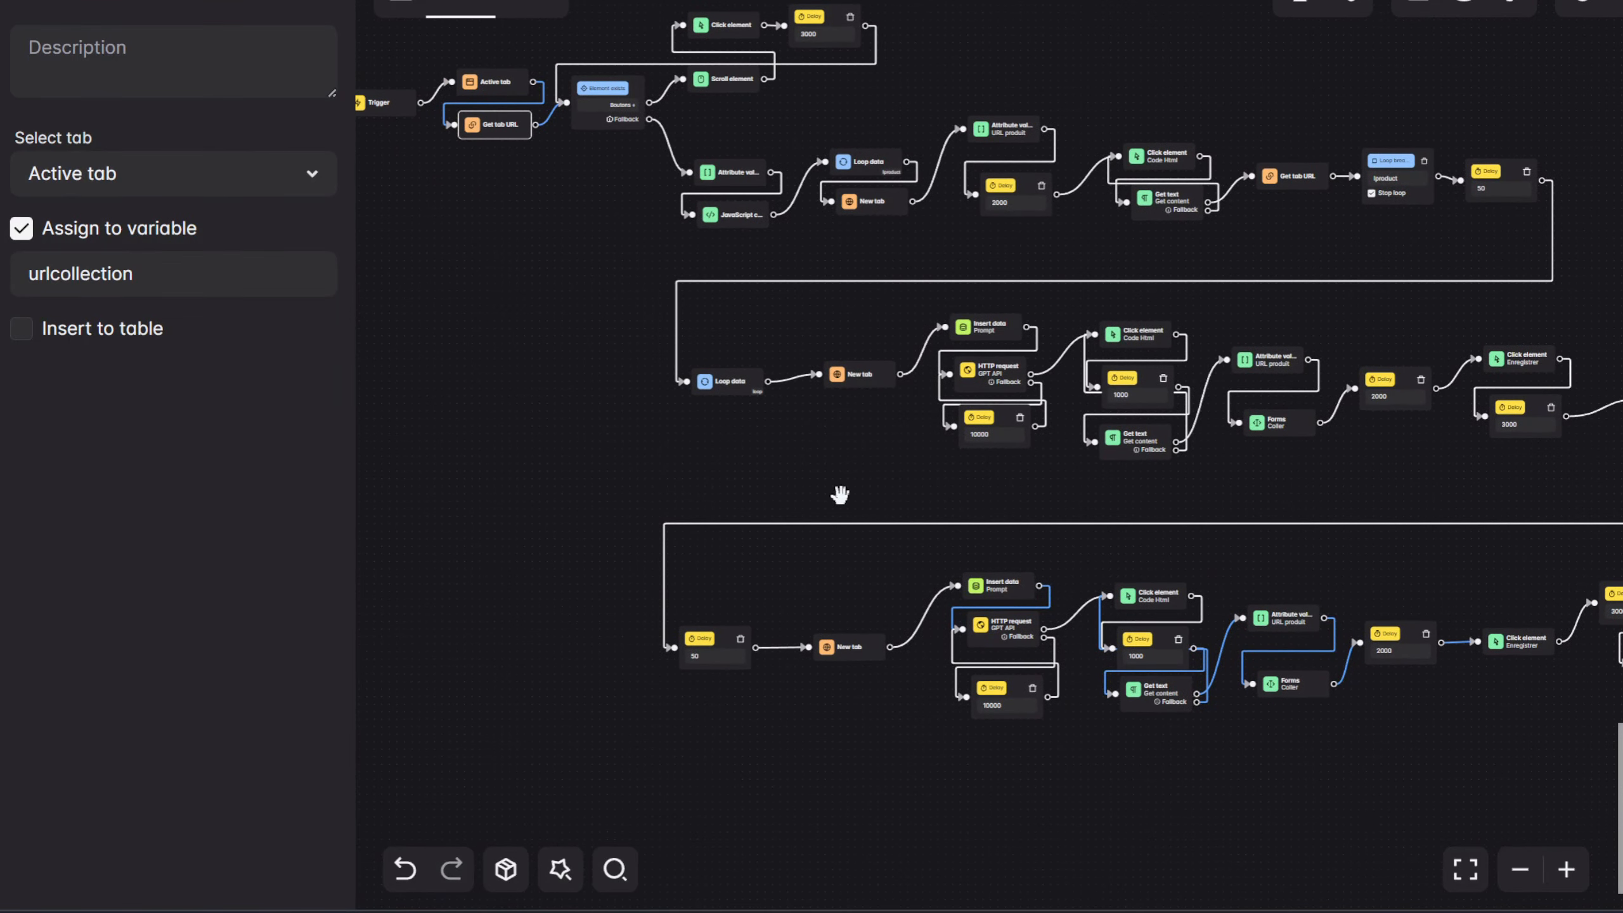
{"action": "left_click_drag", "start_coordinate": [837, 551], "coordinate": [805, 421]}
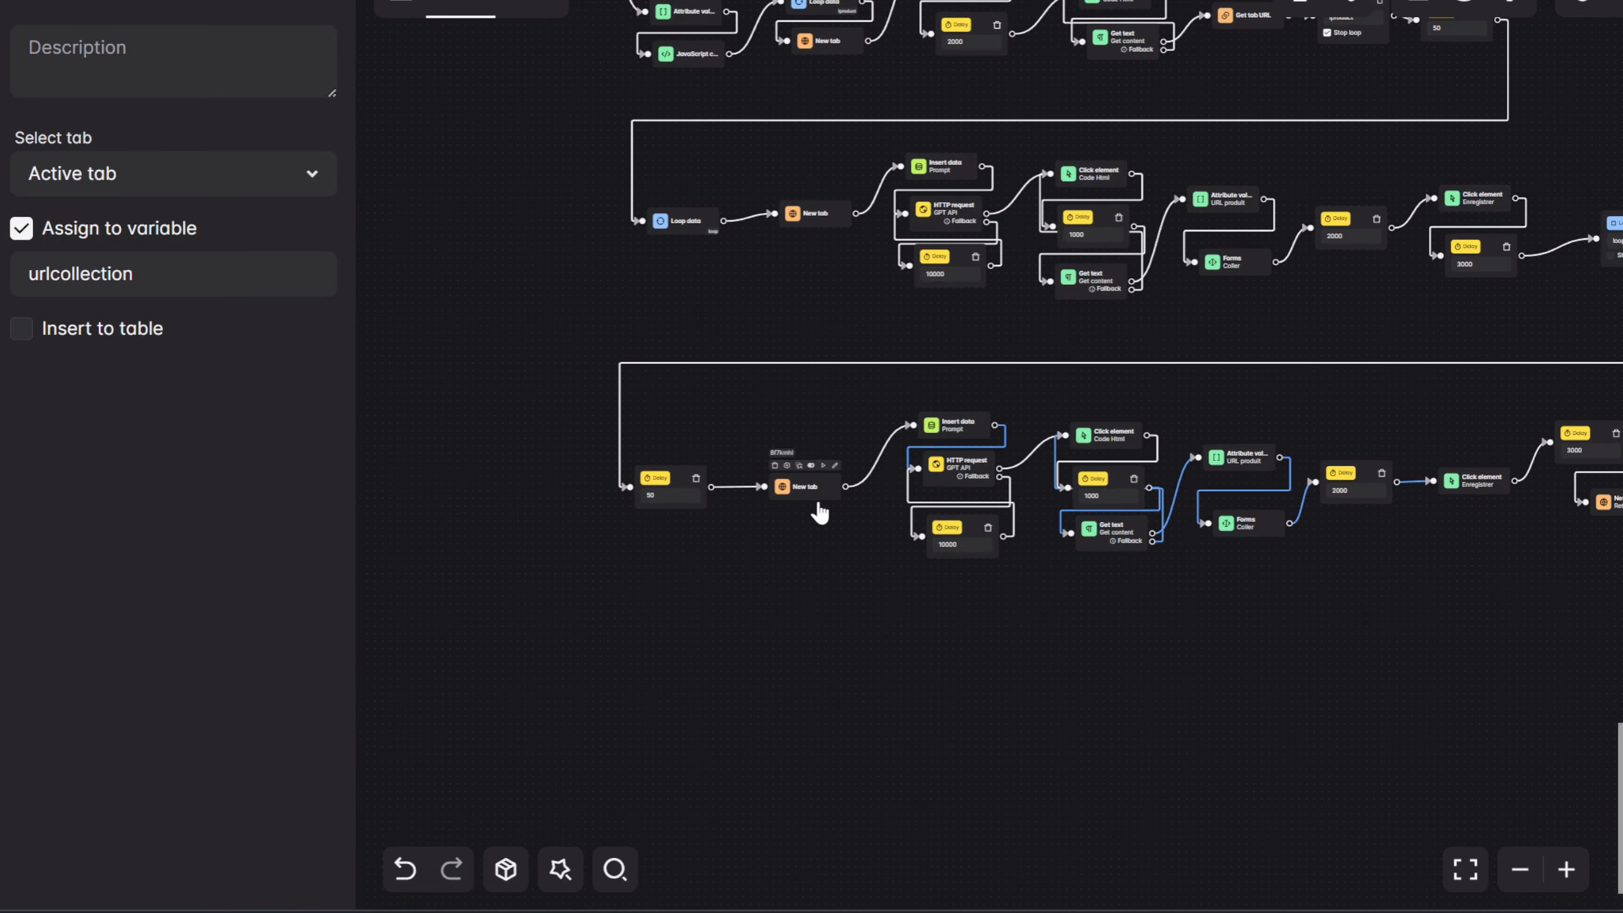
{"action": "left_click_drag", "start_coordinate": [1027, 589], "coordinate": [930, 754]}
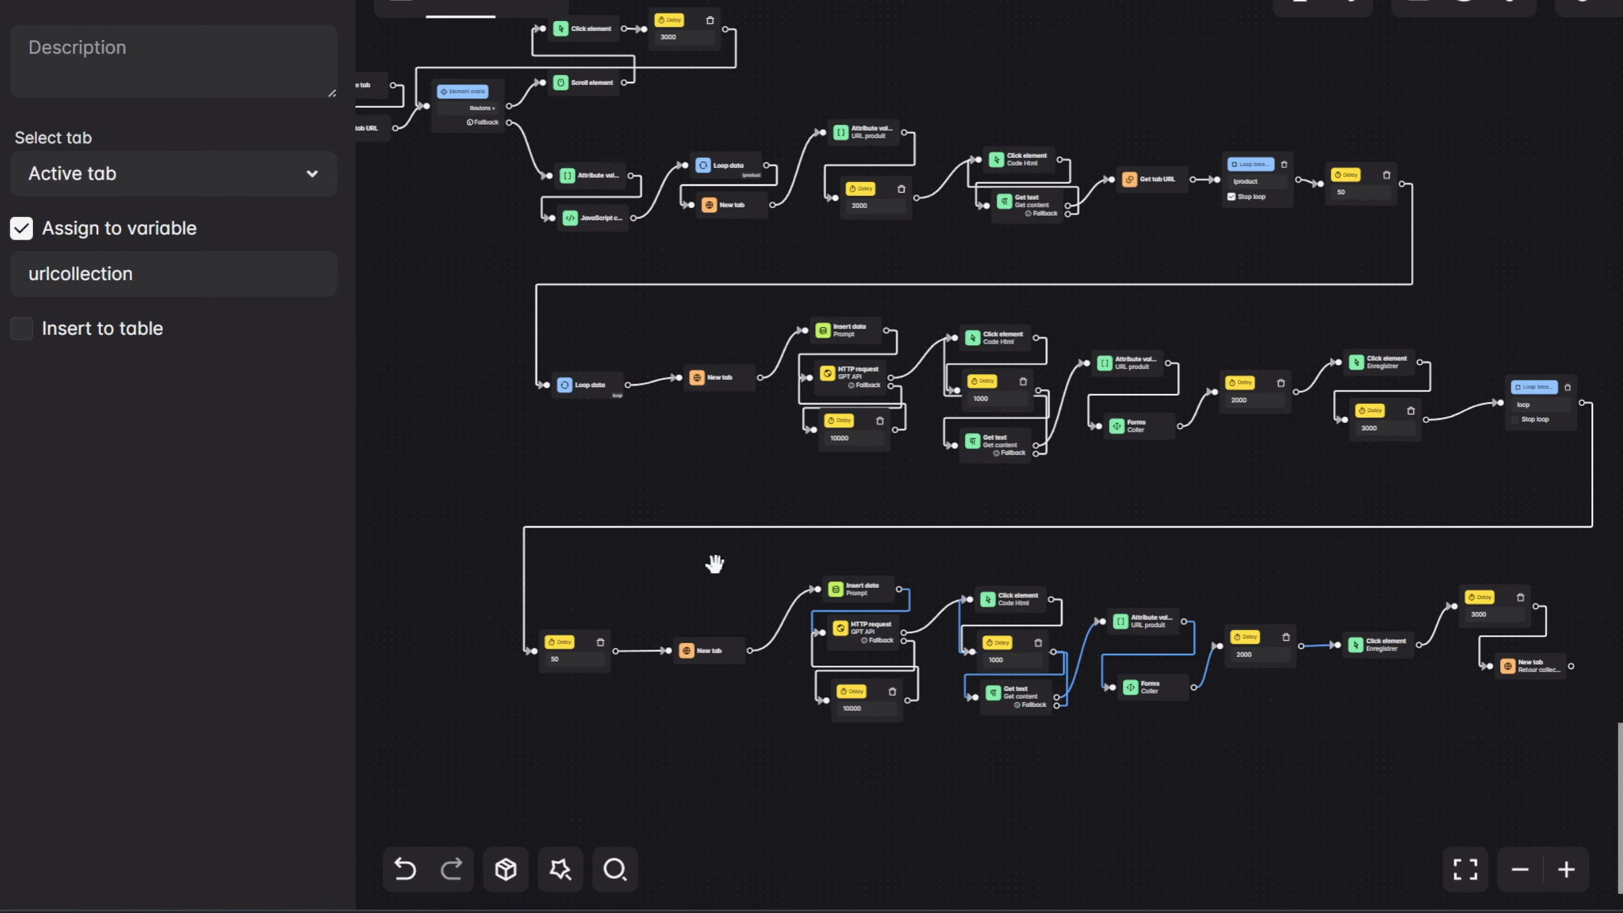
{"action": "scroll", "coordinate": [715, 563], "scroll_direction": "up", "scroll_amount": 3}
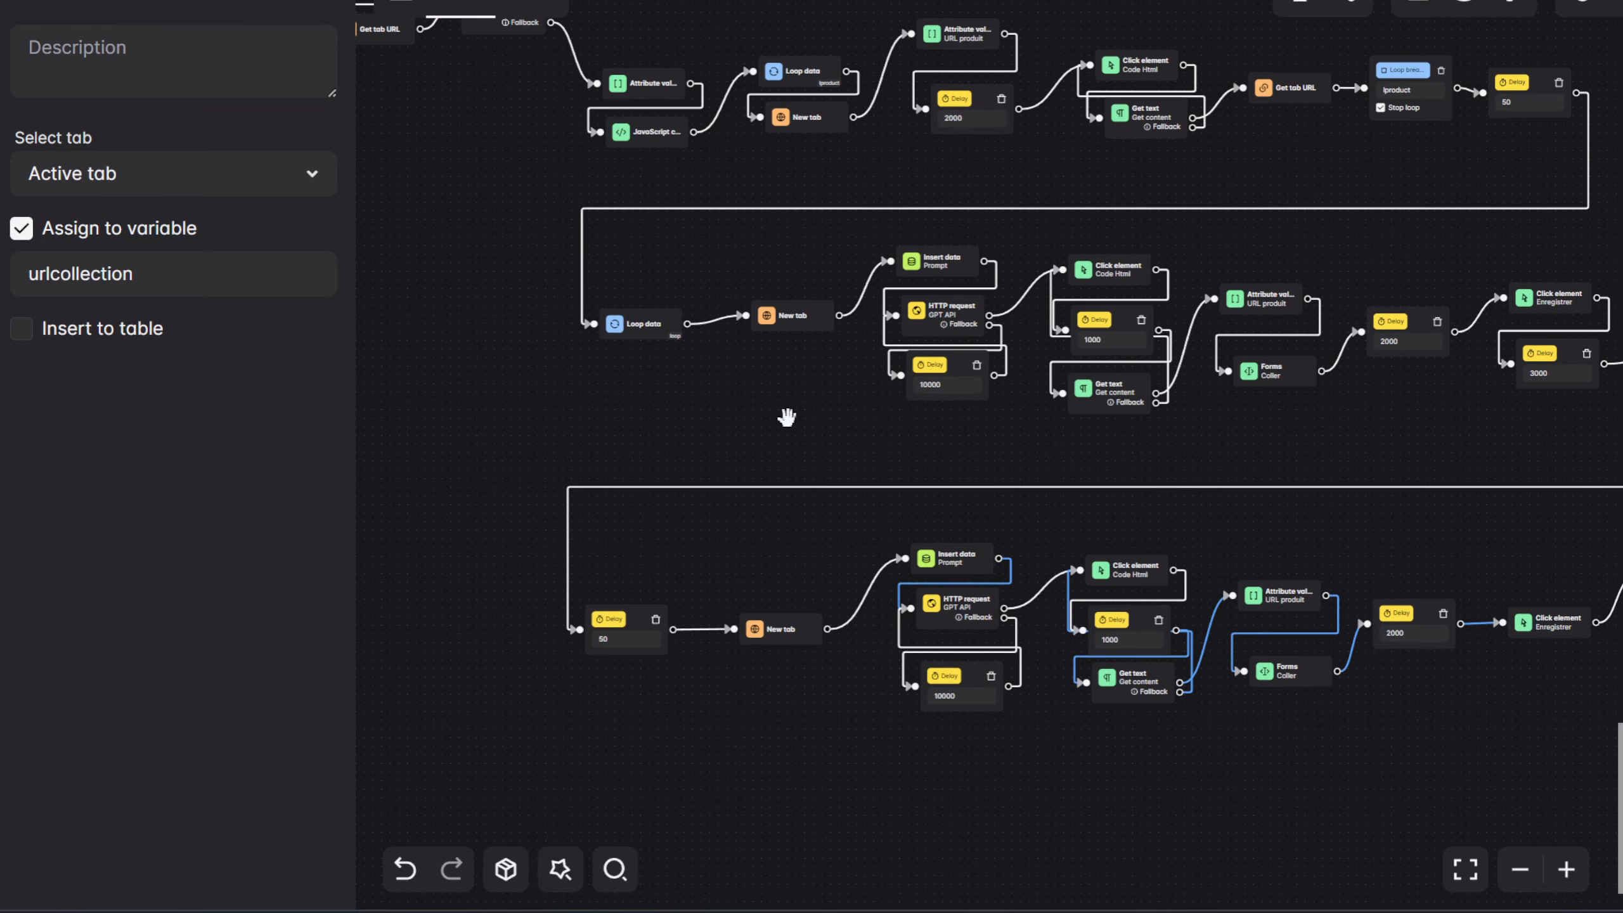
{"action": "left_click_drag", "start_coordinate": [786, 416], "coordinate": [777, 352]}
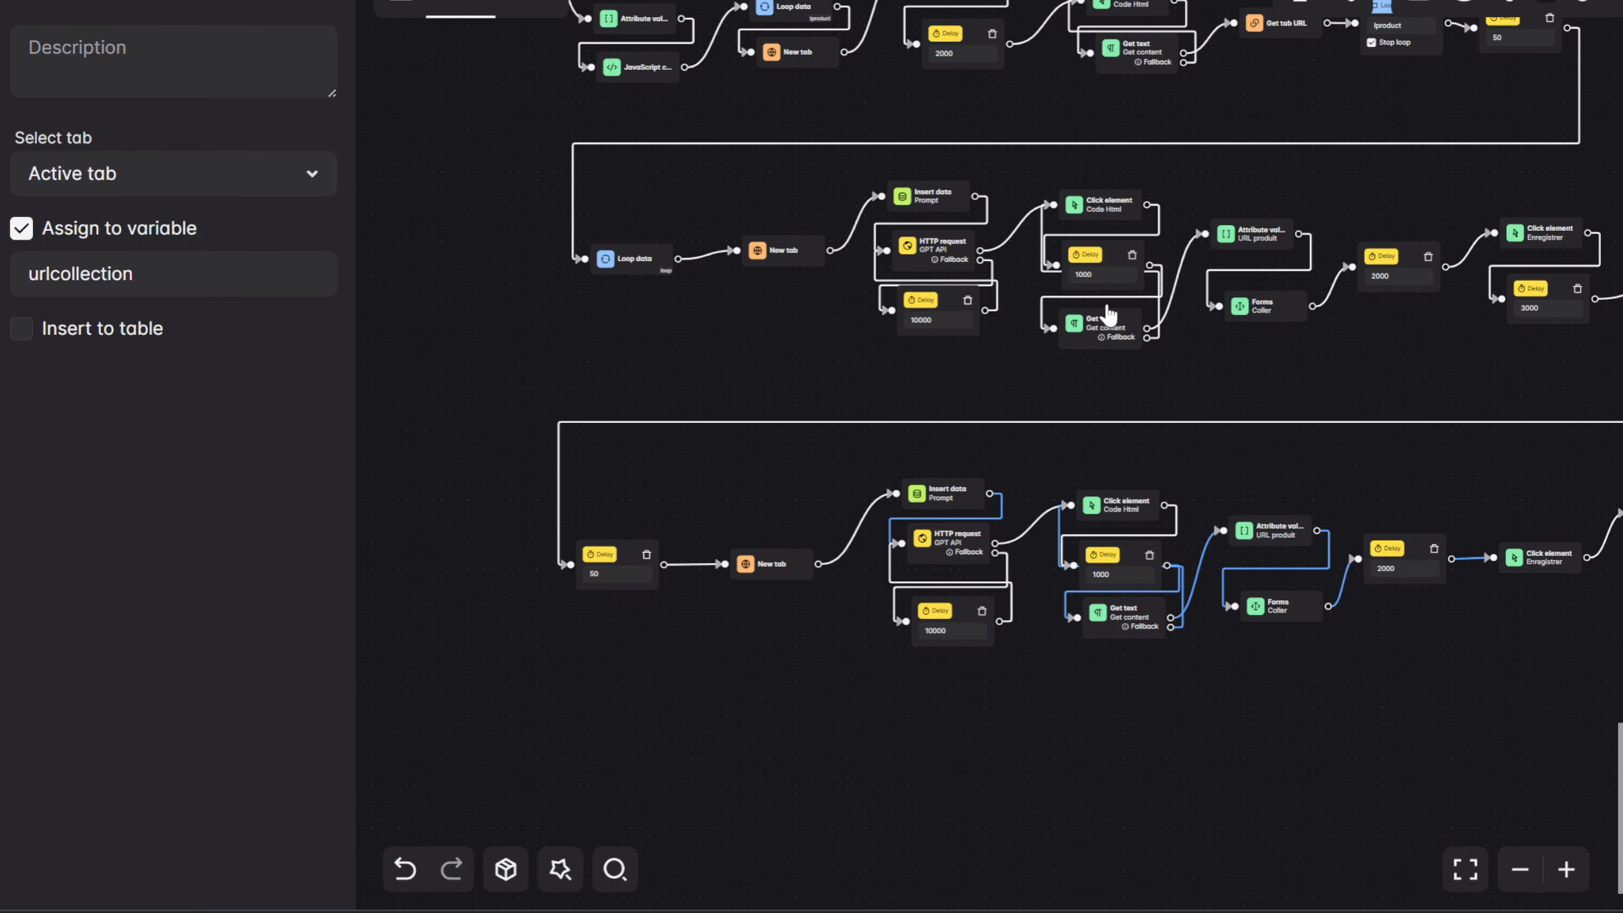
{"action": "left_click_drag", "start_coordinate": [717, 352], "coordinate": [719, 457]}
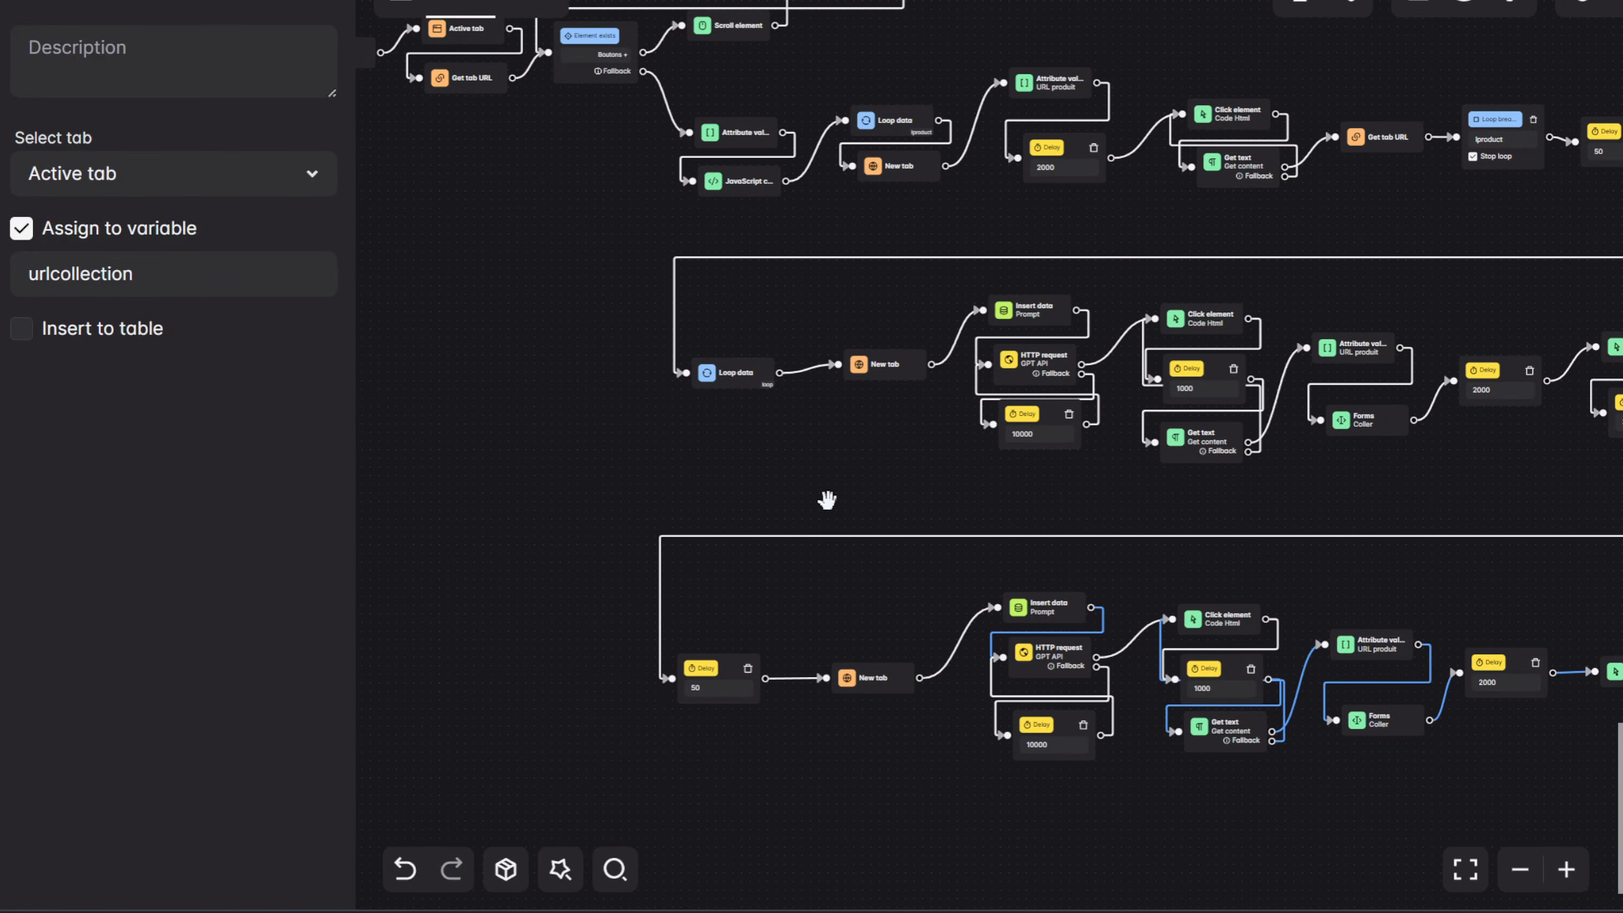
{"action": "left_click_drag", "start_coordinate": [870, 486], "coordinate": [667, 297]}
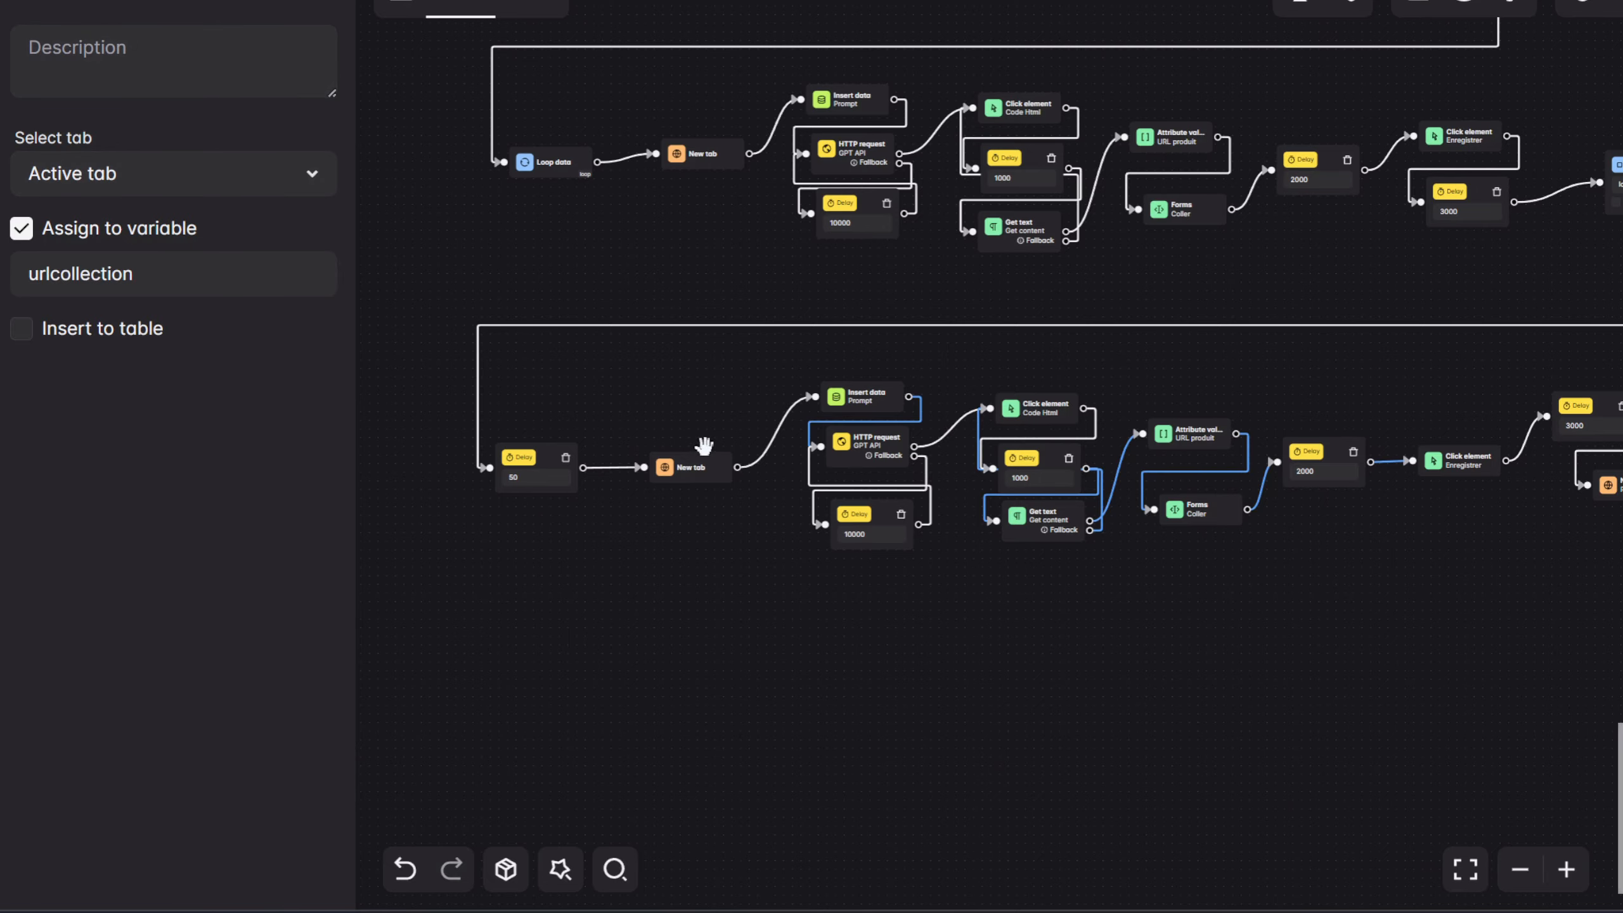
Add a Get tab URL block and a Get text block on the empty canvas below the workflow, linking Get tab URL to Get text
{"action": "left_click", "coordinate": [21, 2]}
{"action": "left_click_drag", "start_coordinate": [525, 275], "coordinate": [698, 382]}
{"action": "scroll", "coordinate": [204, 476], "scroll_direction": "down", "scroll_amount": 5}
{"action": "scroll", "coordinate": [204, 477], "scroll_direction": "down", "scroll_amount": 5}
{"action": "scroll", "coordinate": [583, 547], "scroll_direction": "down", "scroll_amount": 7}
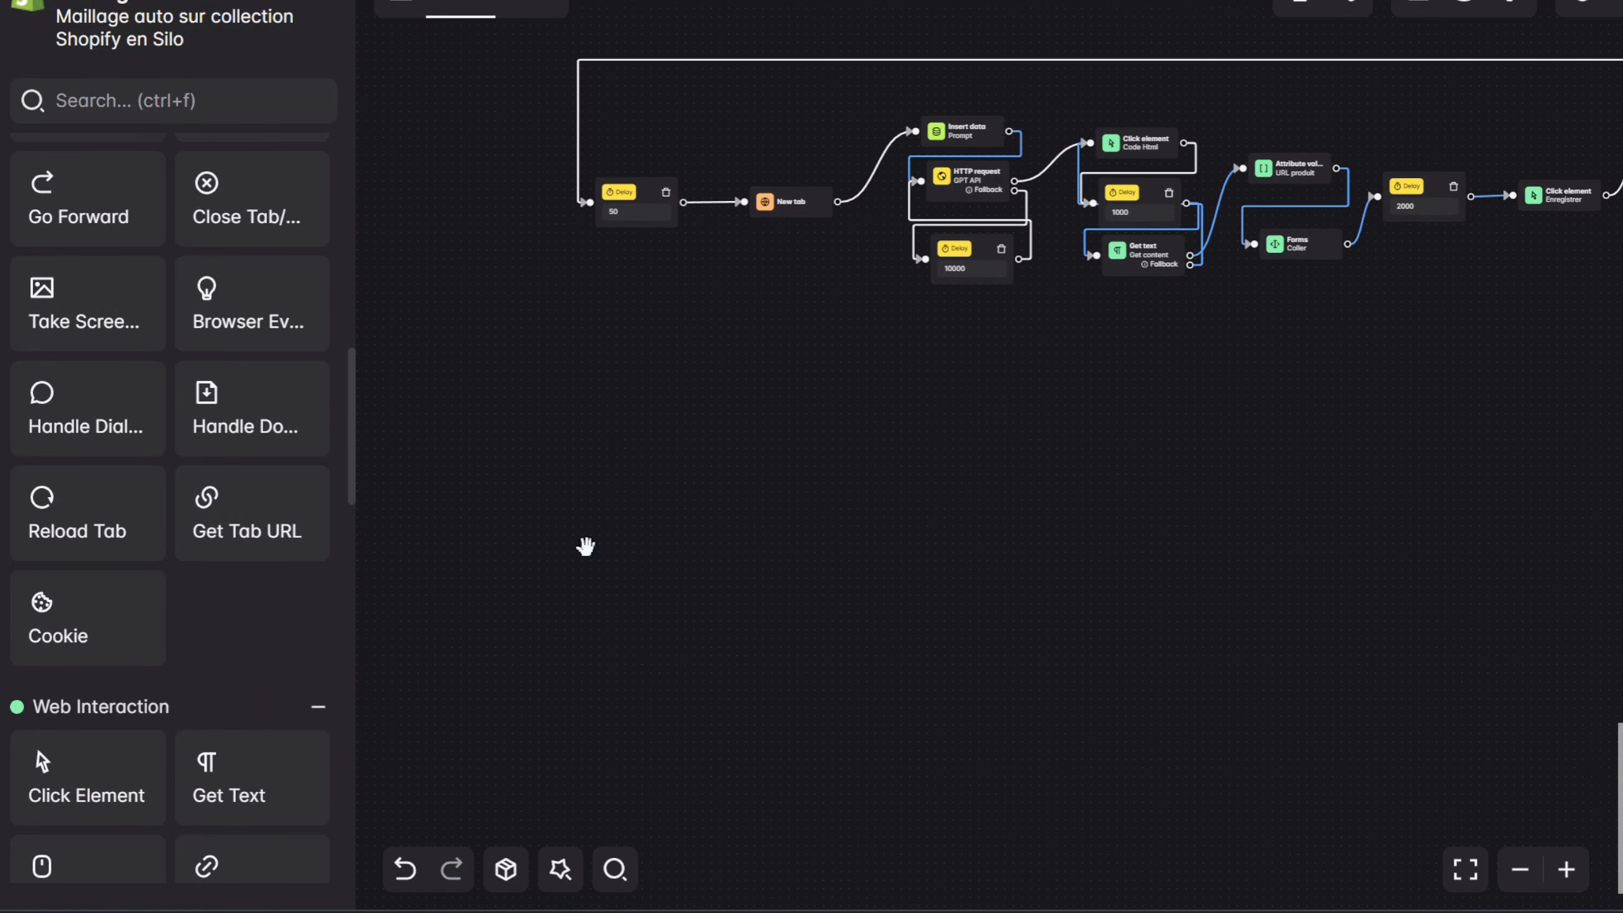
{"action": "left_click_drag", "start_coordinate": [218, 774], "coordinate": [663, 432]}
{"action": "left_click_drag", "start_coordinate": [247, 538], "coordinate": [837, 427]}
{"action": "scroll", "coordinate": [625, 438], "scroll_direction": "up", "scroll_amount": 5}
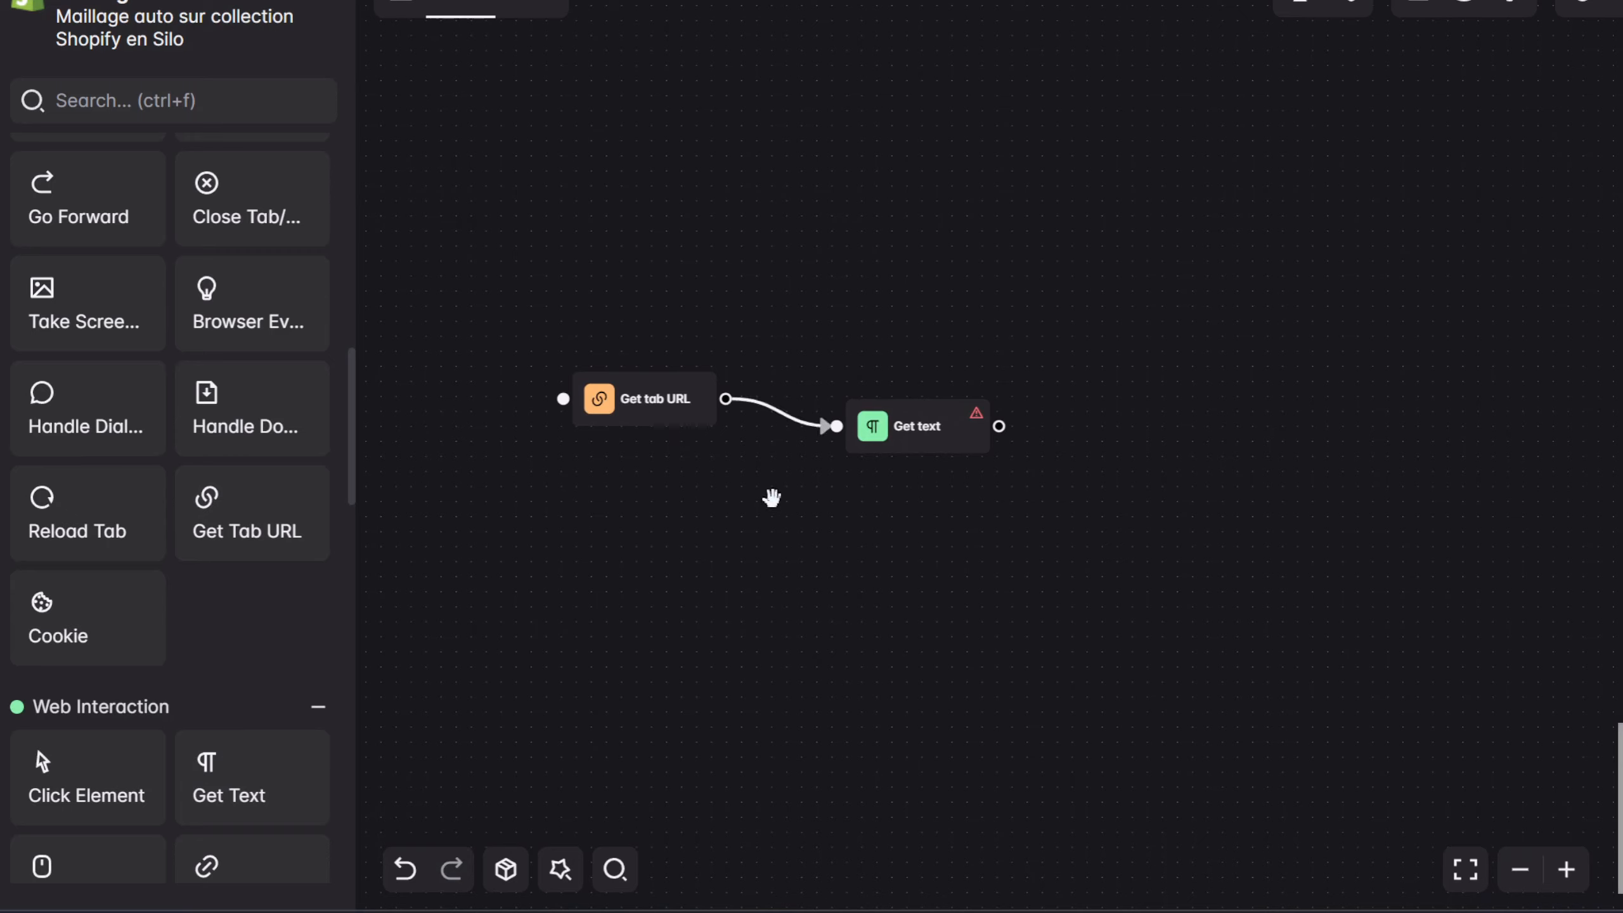
Delete the separate Get tab URL and Get text blocks below the workflow and return to the main rows
{"action": "mouse_move", "coordinate": [682, 425]}
{"action": "left_click", "coordinate": [667, 424]}
{"action": "key", "text": "Delete"}
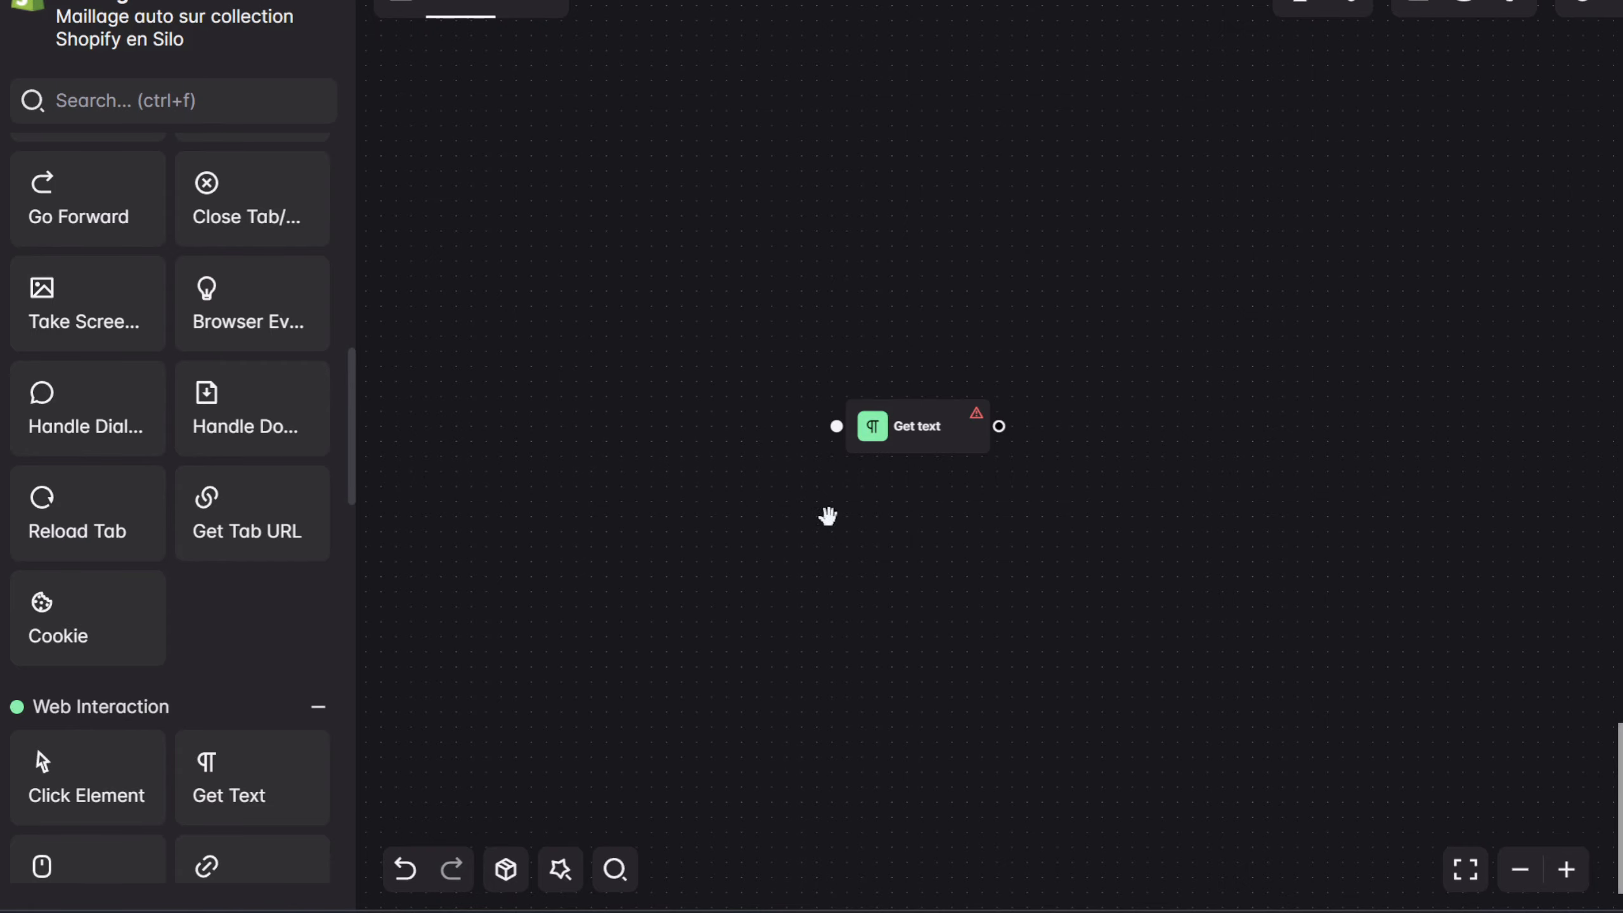
{"action": "left_click", "coordinate": [971, 450]}
{"action": "key", "text": "Delete"}
{"action": "scroll", "coordinate": [1113, 232], "scroll_direction": "down", "scroll_amount": 5}
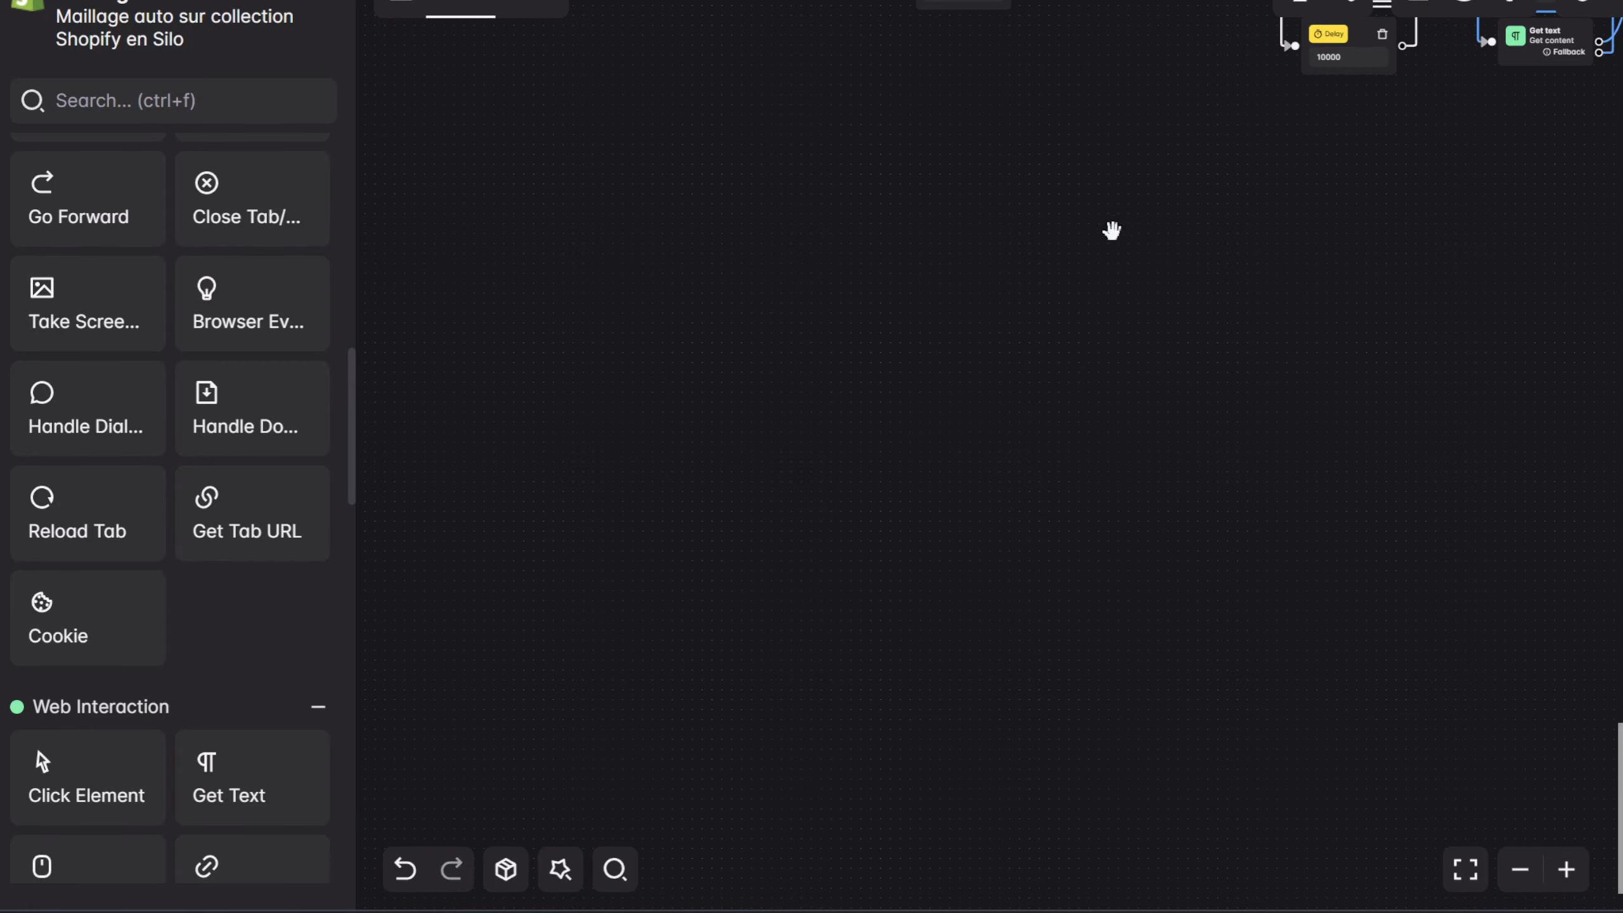
{"action": "scroll", "coordinate": [652, 709], "scroll_direction": "up", "scroll_amount": 1}
{"action": "left_click_drag", "start_coordinate": [761, 490], "coordinate": [844, 529]}
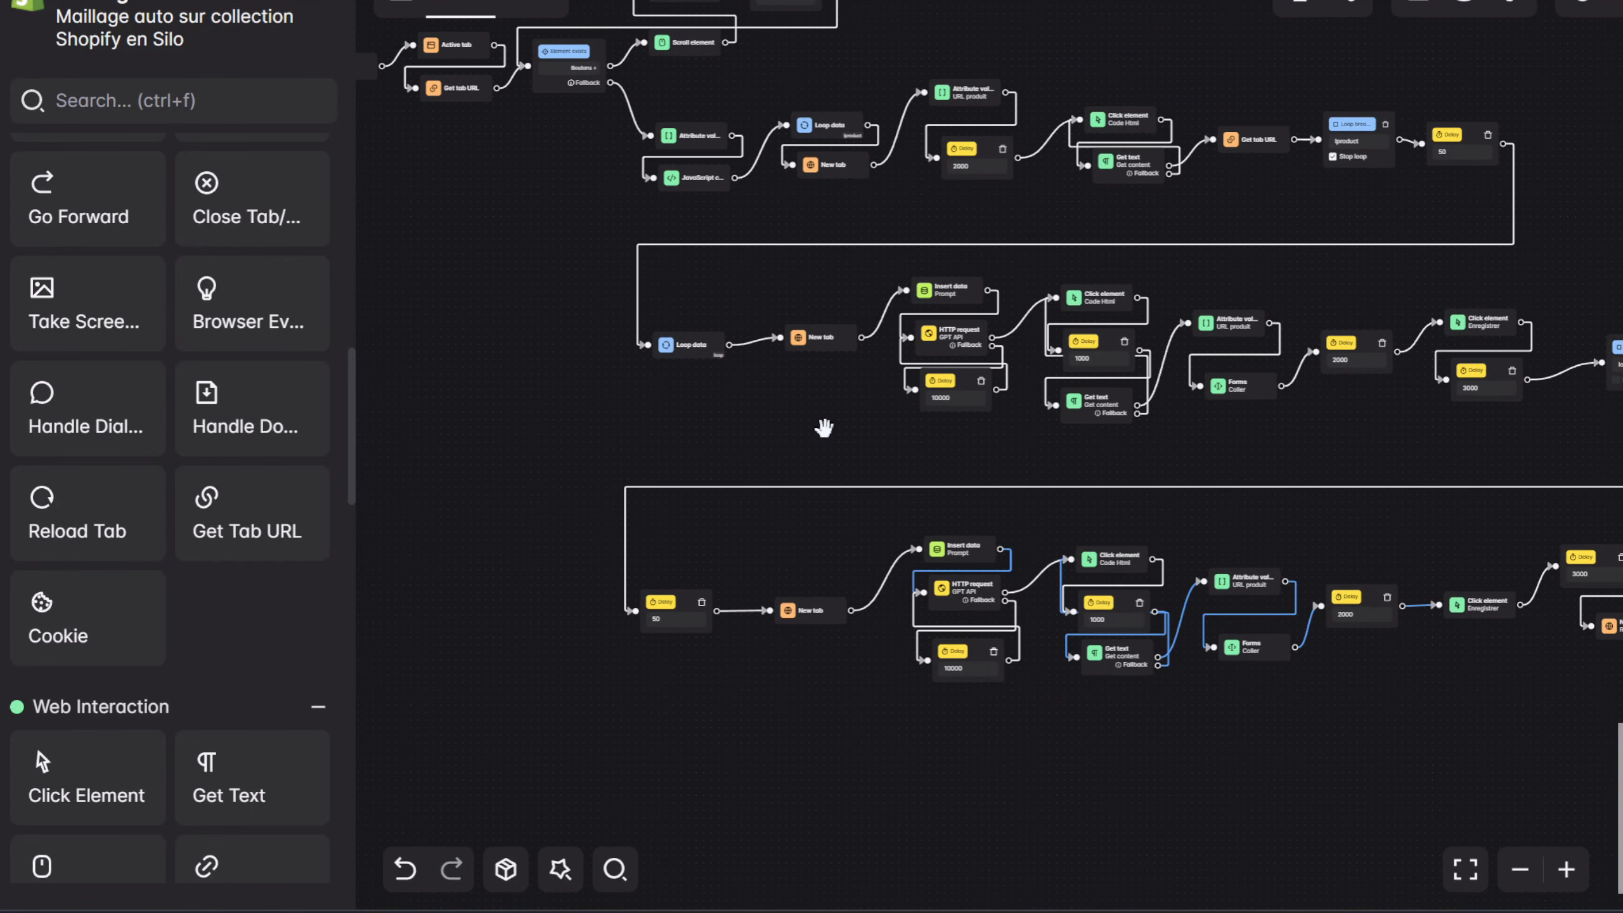